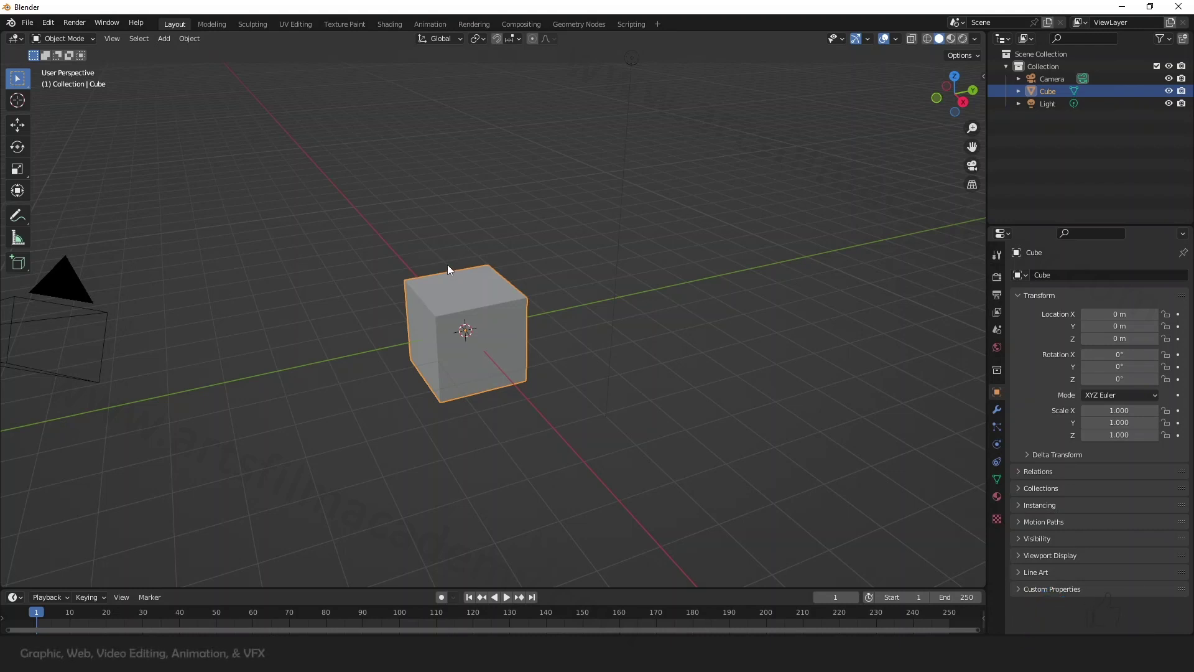
# Move the cube about -3.5 m along the global Y axis with the Move tool.
pyautogui.click(17, 126)
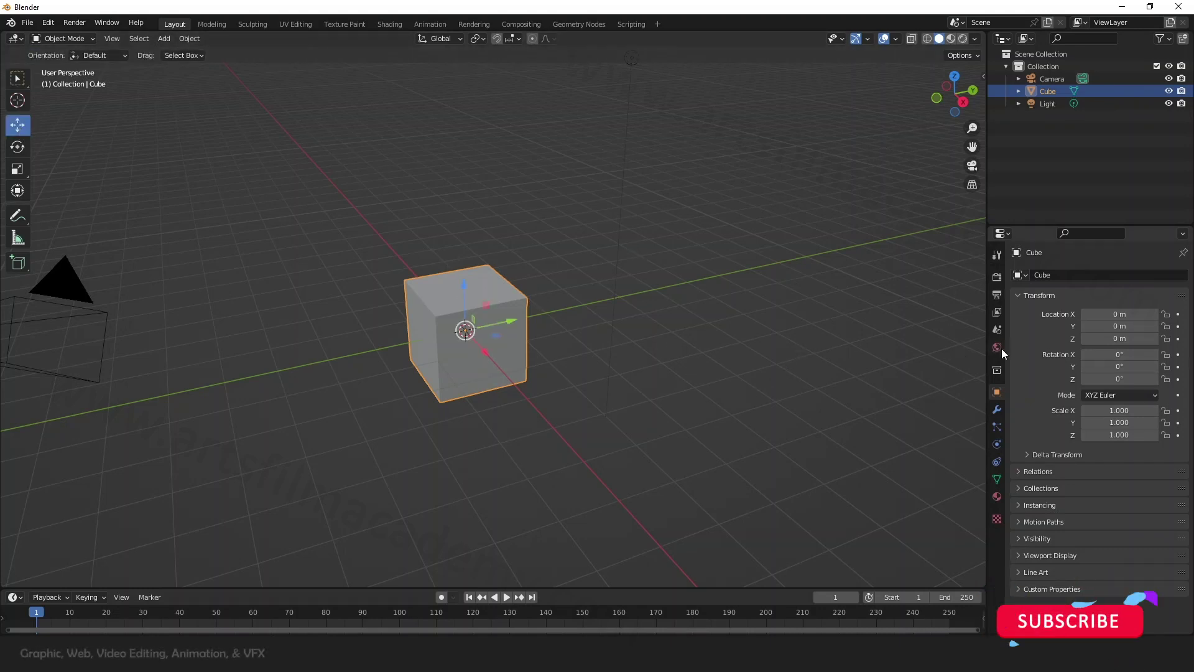
pyautogui.click(997, 497)
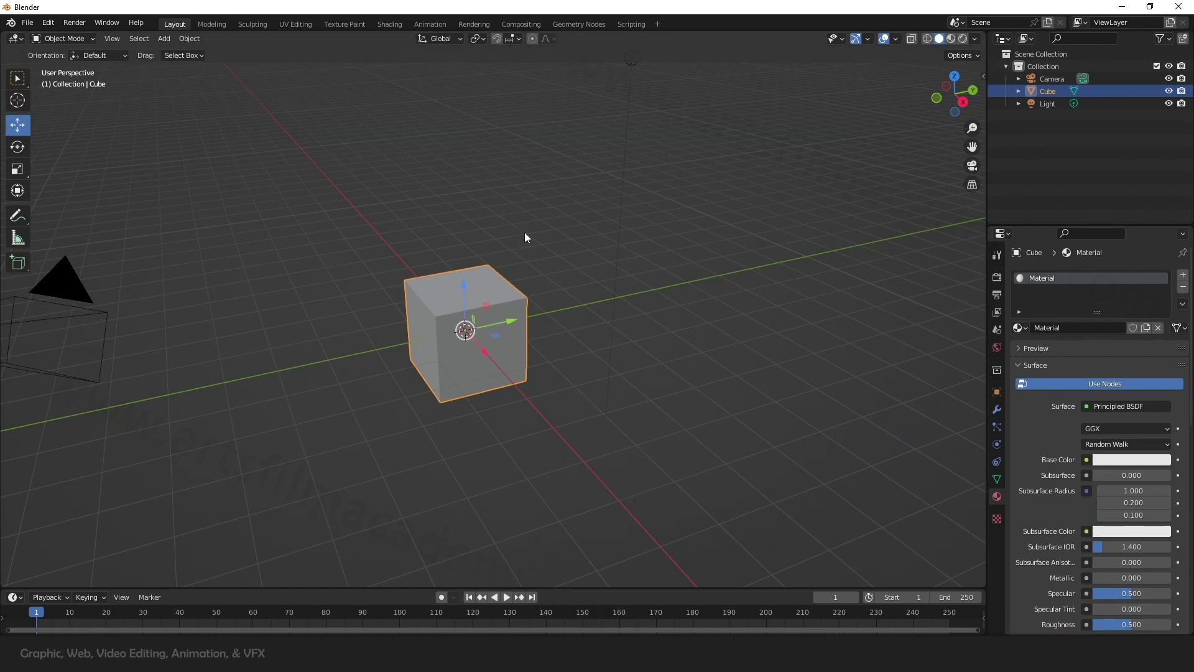
pyautogui.moveTo(512, 313); pyautogui.dragTo(351, 349)
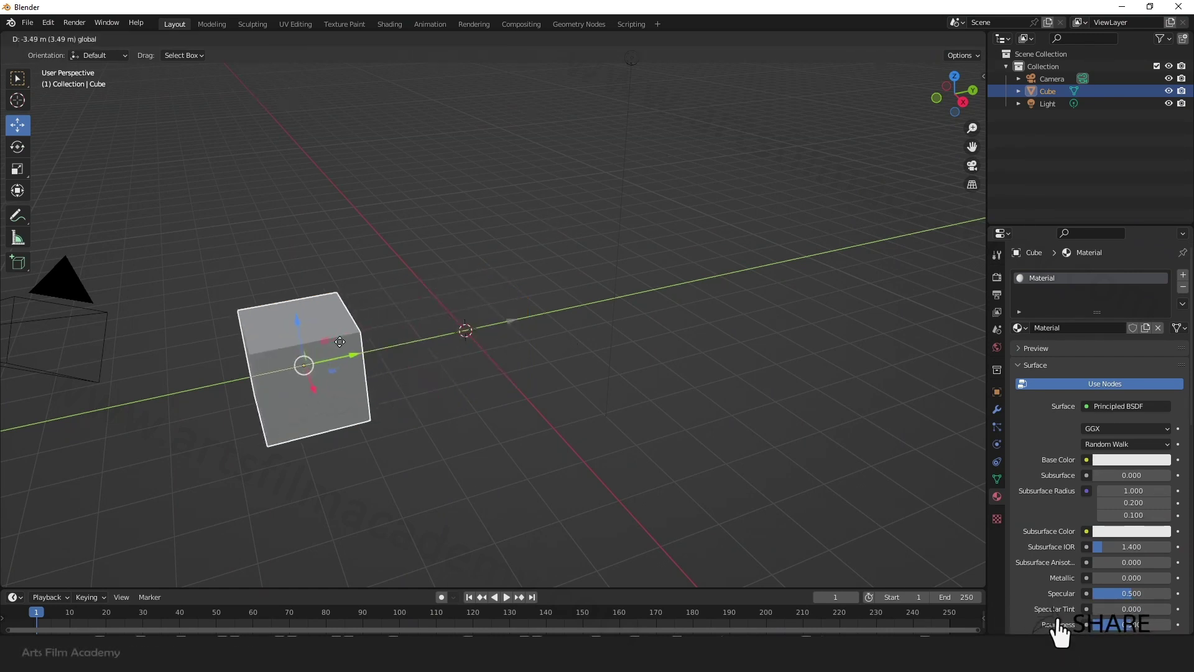
# Add a UV sphere mesh at the world origin beside the cube.
pyautogui.click(169, 41)
pyautogui.moveTo(170, 52)
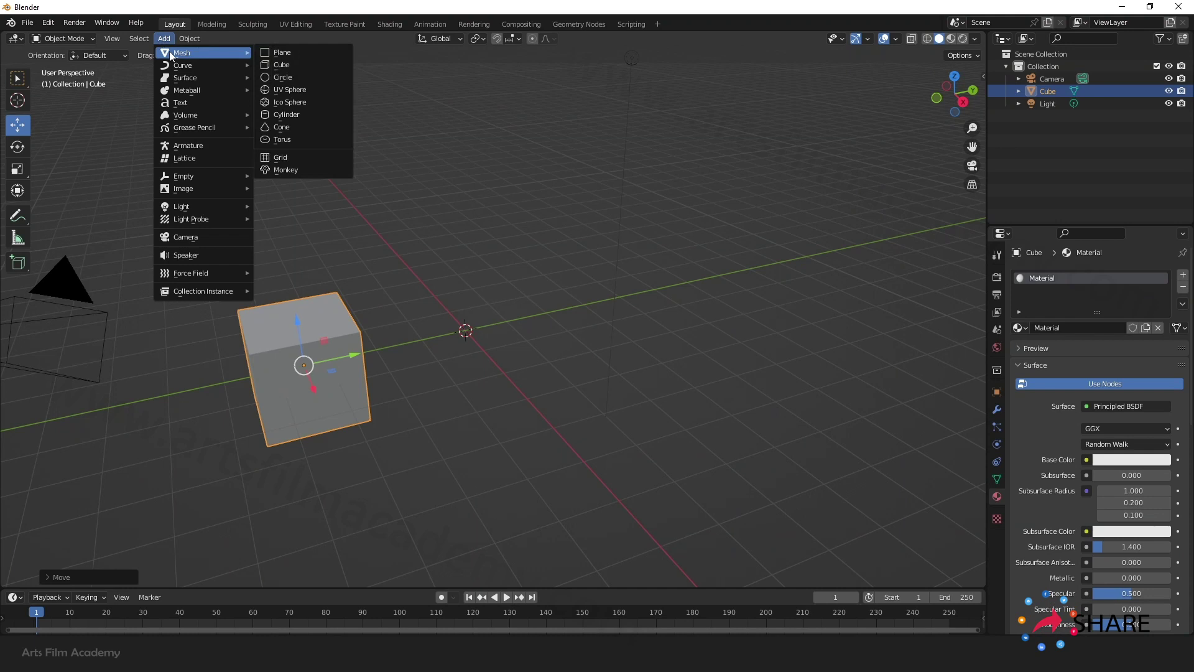
pyautogui.click(290, 90)
pyautogui.moveTo(505, 323)
pyautogui.mouseDown(button='middle')
pyautogui.moveTo(485, 337)
pyautogui.moveTo(592, 274)
pyautogui.moveTo(506, 337)
pyautogui.mouseUp(button='middle')
pyautogui.scroll(2, 498, 288)
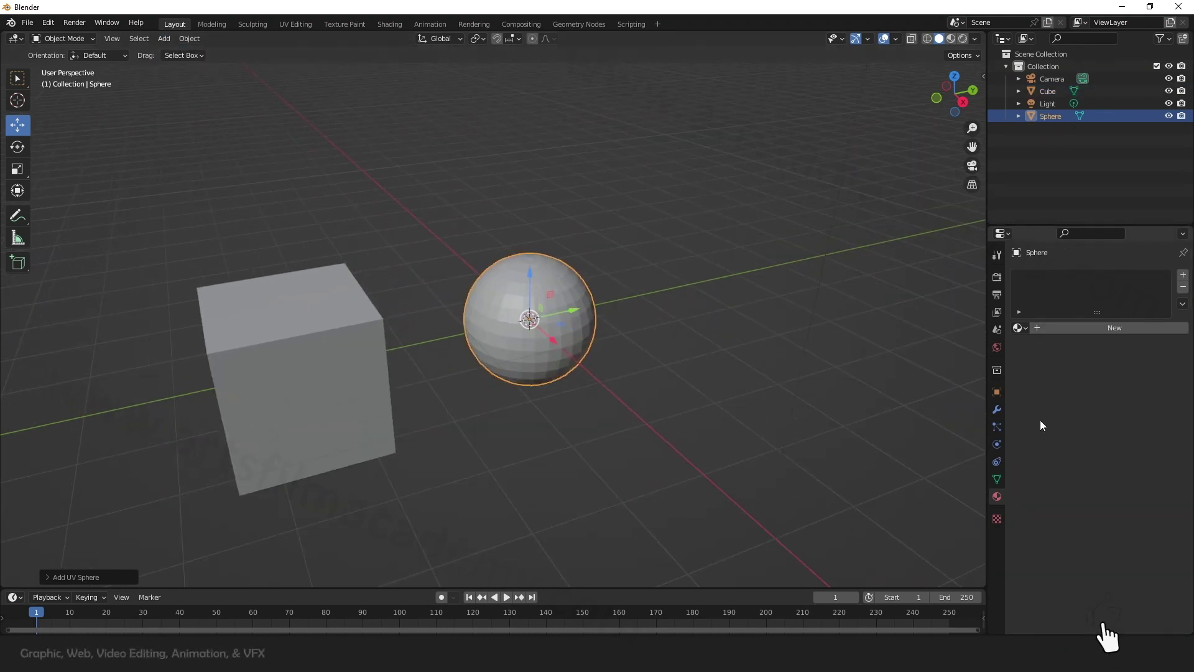
# Create a new material for the sphere and compare it with the cube's material.
pyautogui.click(367, 406)
pyautogui.click(472, 314)
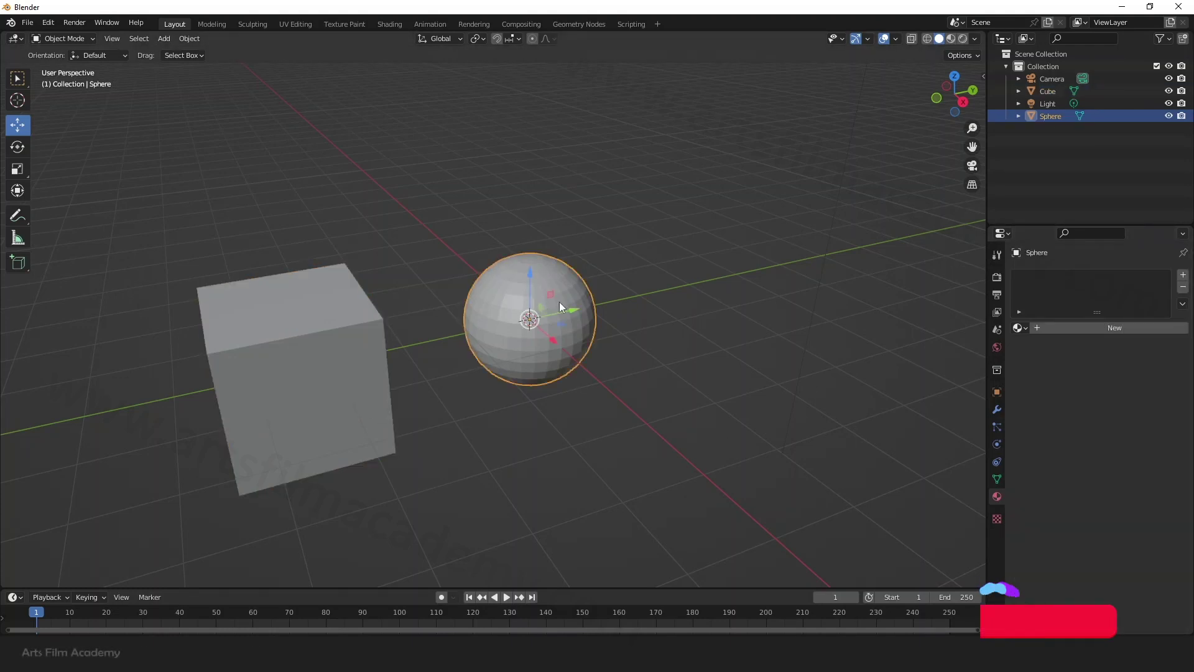
pyautogui.click(1129, 330)
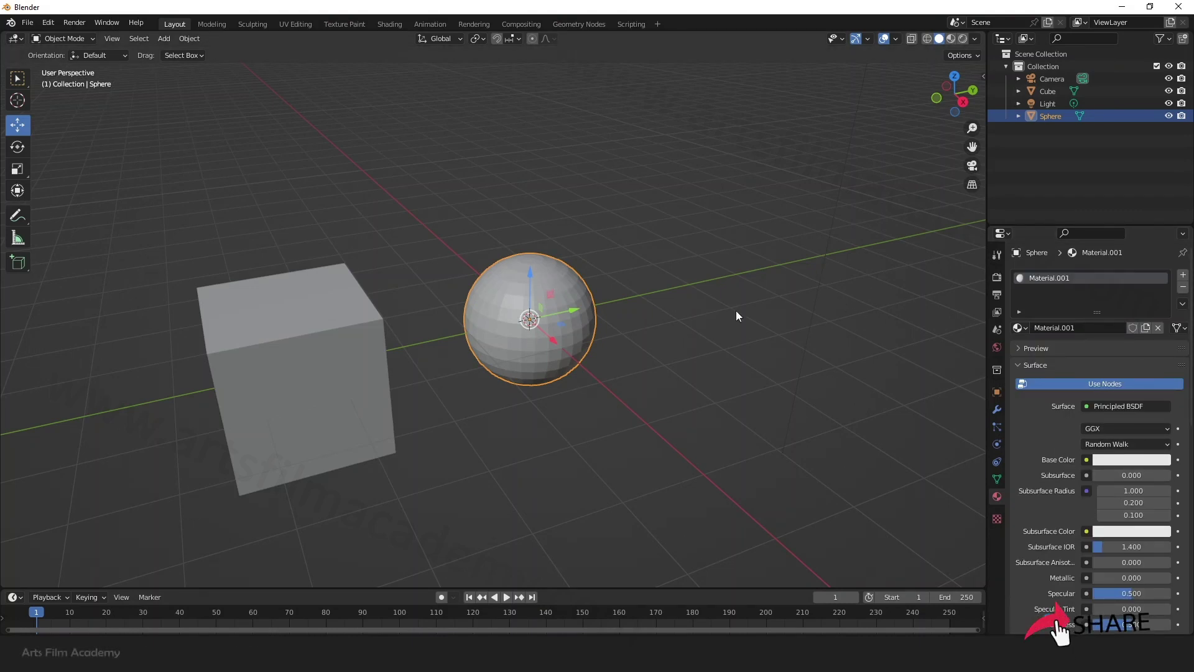
pyautogui.click(274, 347)
pyautogui.click(584, 327)
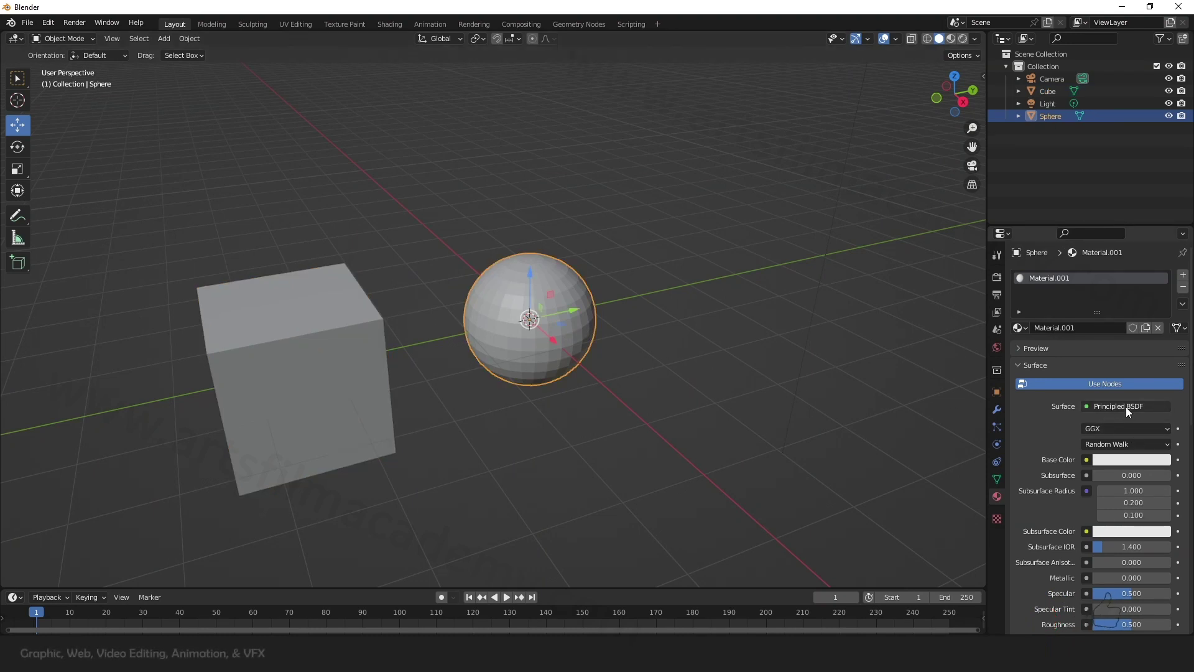
# Review the sphere's Principled BSDF settings and its node setup in the Shading workspace, and return to the Layout workspace.
pyautogui.scroll(-10, 1040, 413)
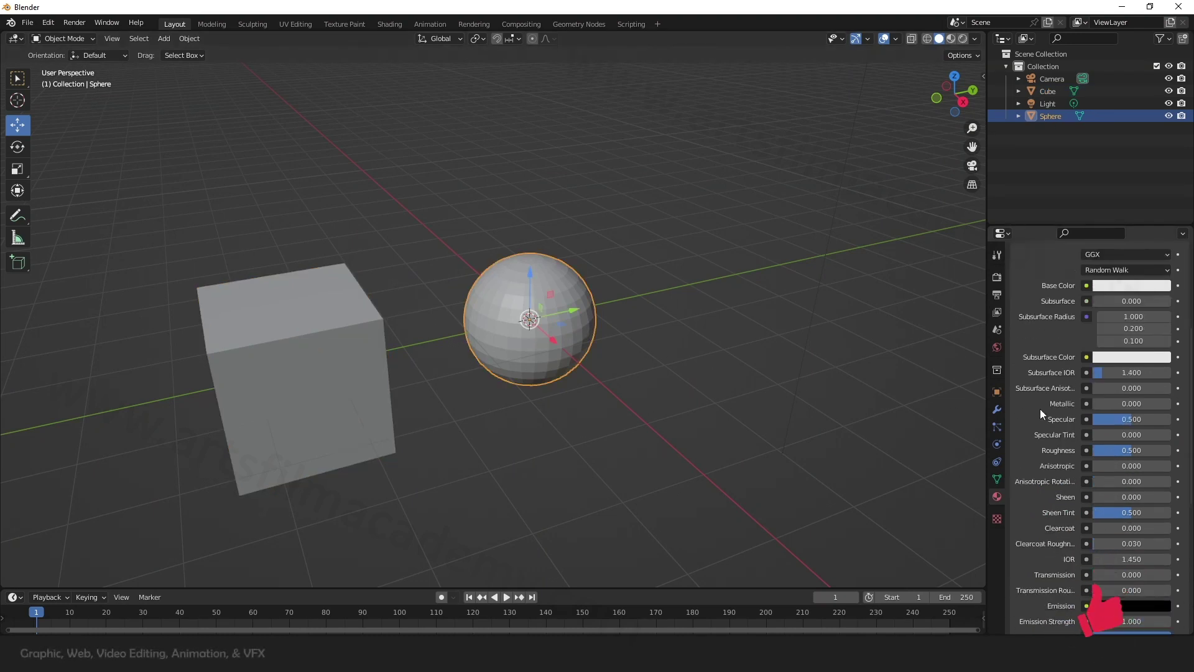
pyautogui.scroll(7, 1040, 408)
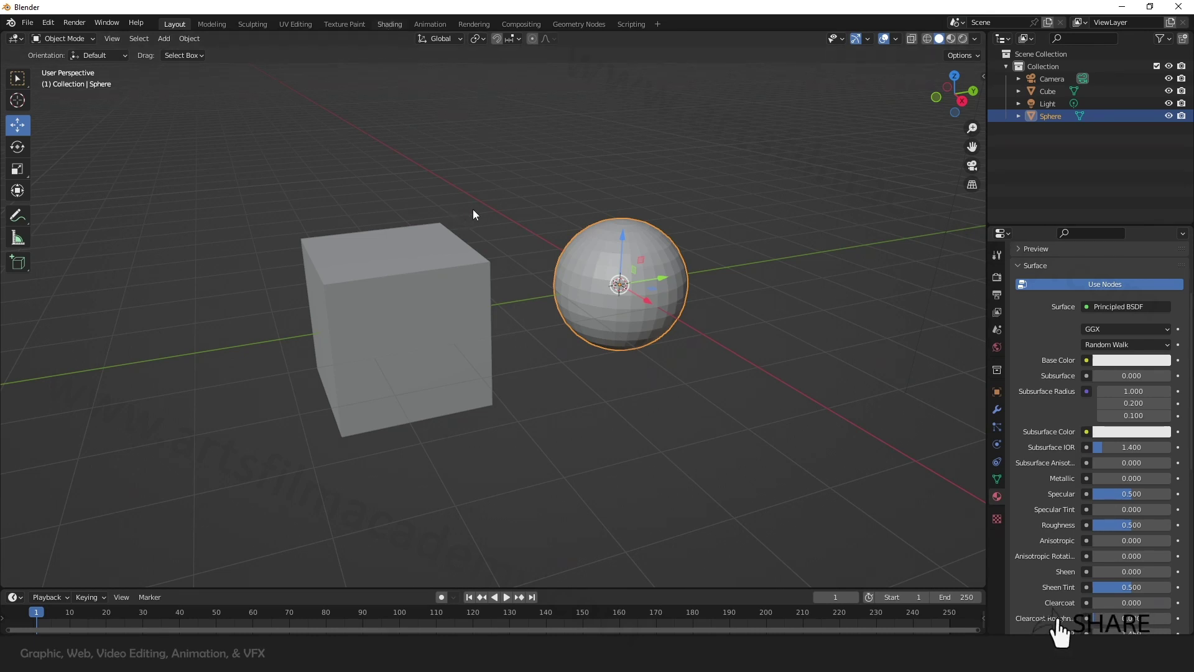
pyautogui.click(389, 23)
pyautogui.scroll(4, 519, 314)
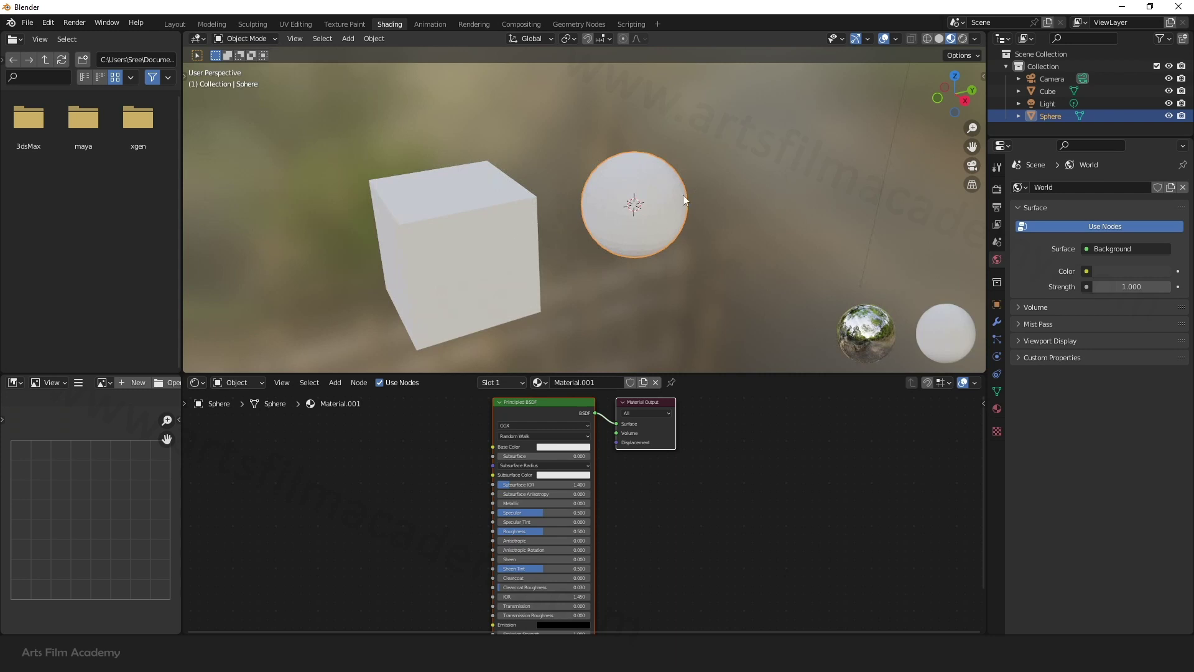
pyautogui.click(172, 23)
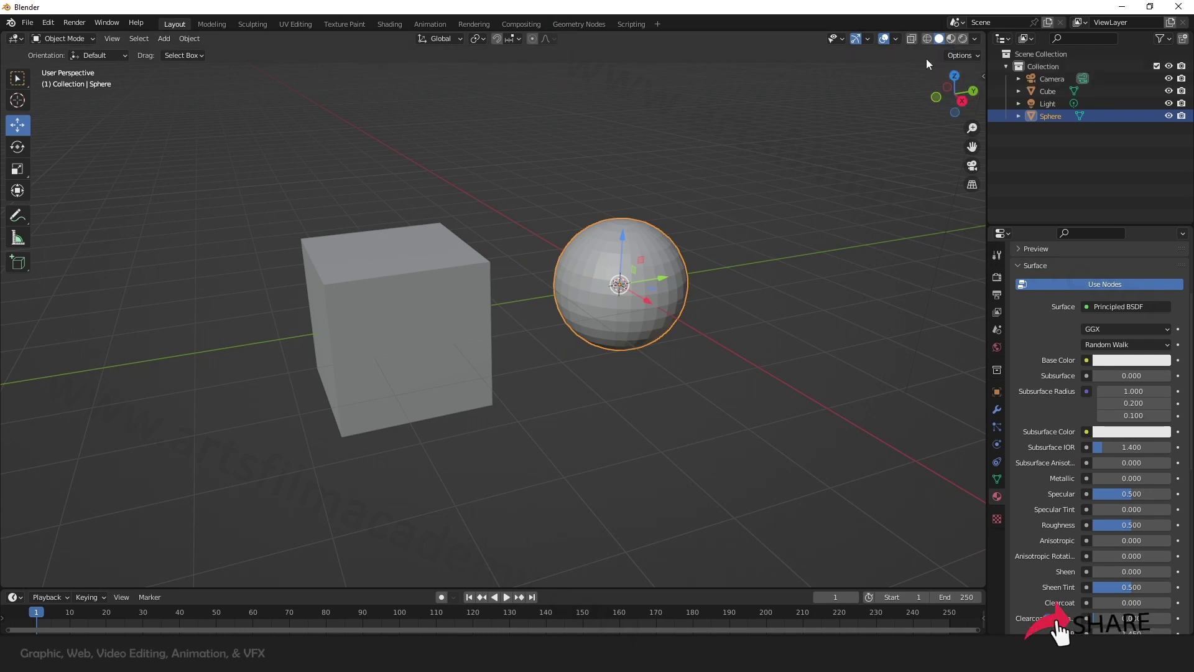
# Switch the viewport to Material Preview shading with the sphere selected.
pyautogui.click(952, 39)
pyautogui.moveTo(621, 363)
pyautogui.mouseDown(button='middle')
pyautogui.moveTo(637, 337)
pyautogui.moveTo(622, 349)
pyautogui.mouseUp(button='middle')
pyautogui.click(658, 387)
pyautogui.click(643, 248)
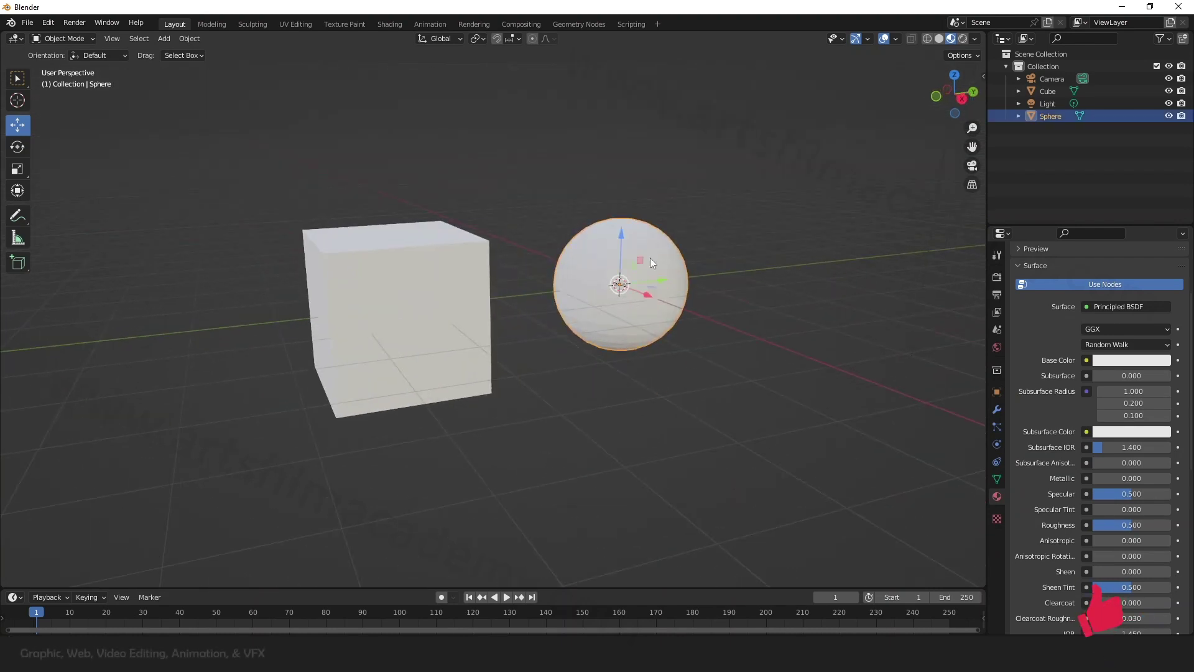
# Set the sphere material's base color to blue, about hue 0.647, saturation 0.928 and value 0.800.
pyautogui.click(1127, 361)
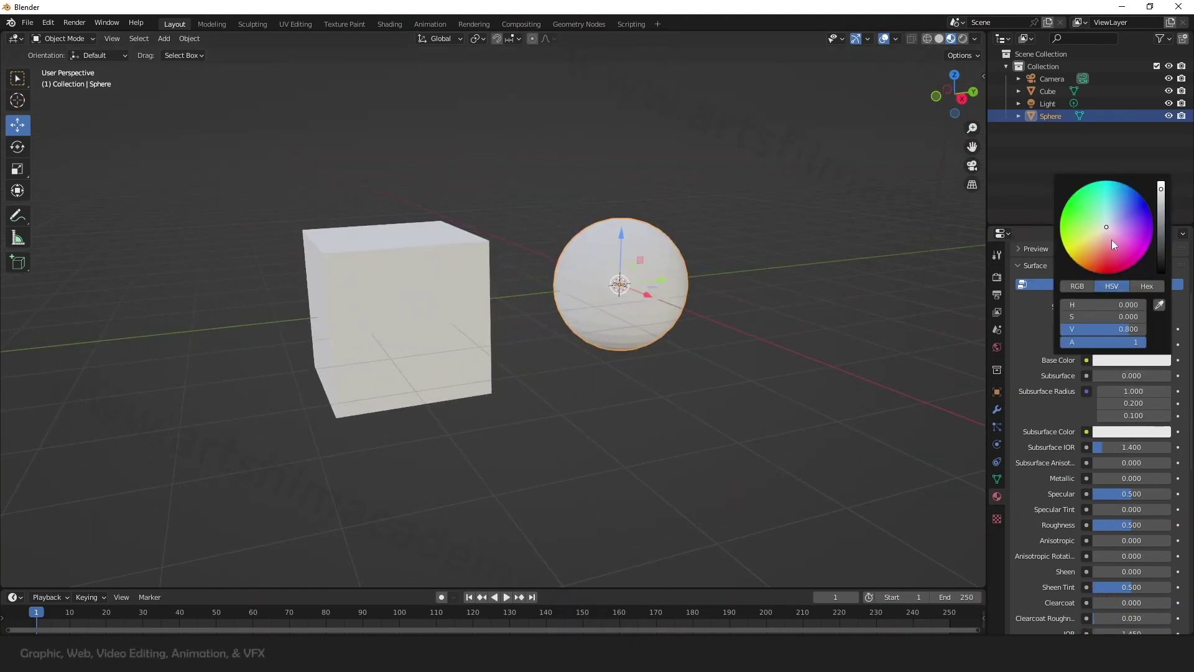
pyautogui.moveTo(1114, 243); pyautogui.dragTo(1130, 204)
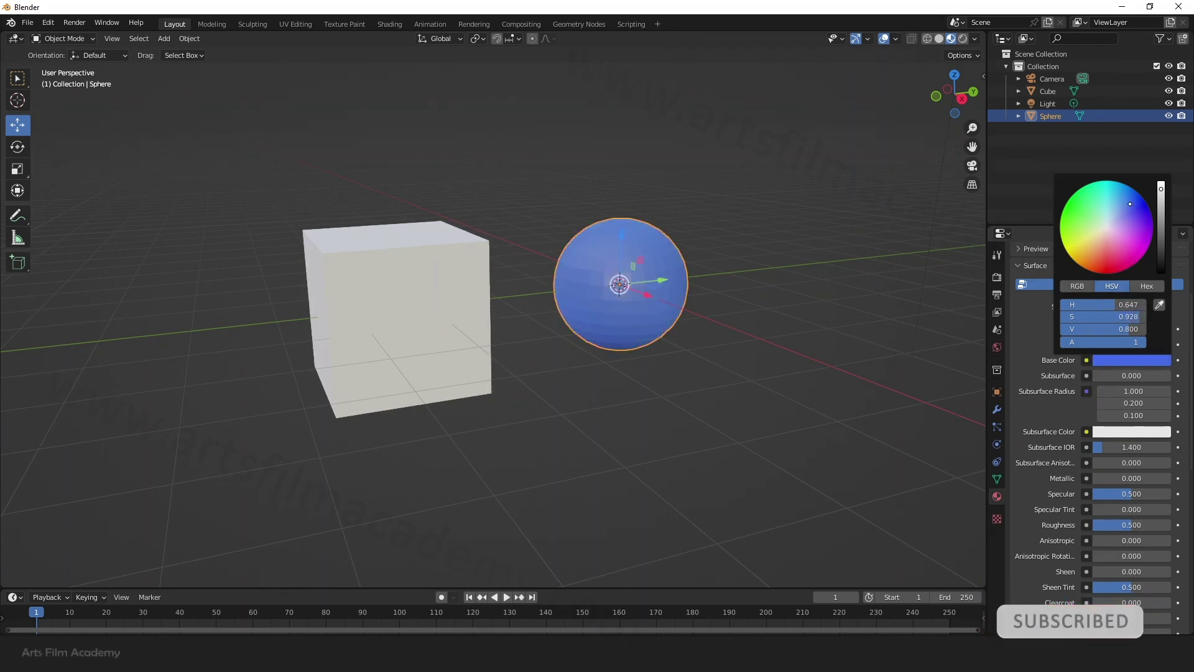
pyautogui.click(686, 461)
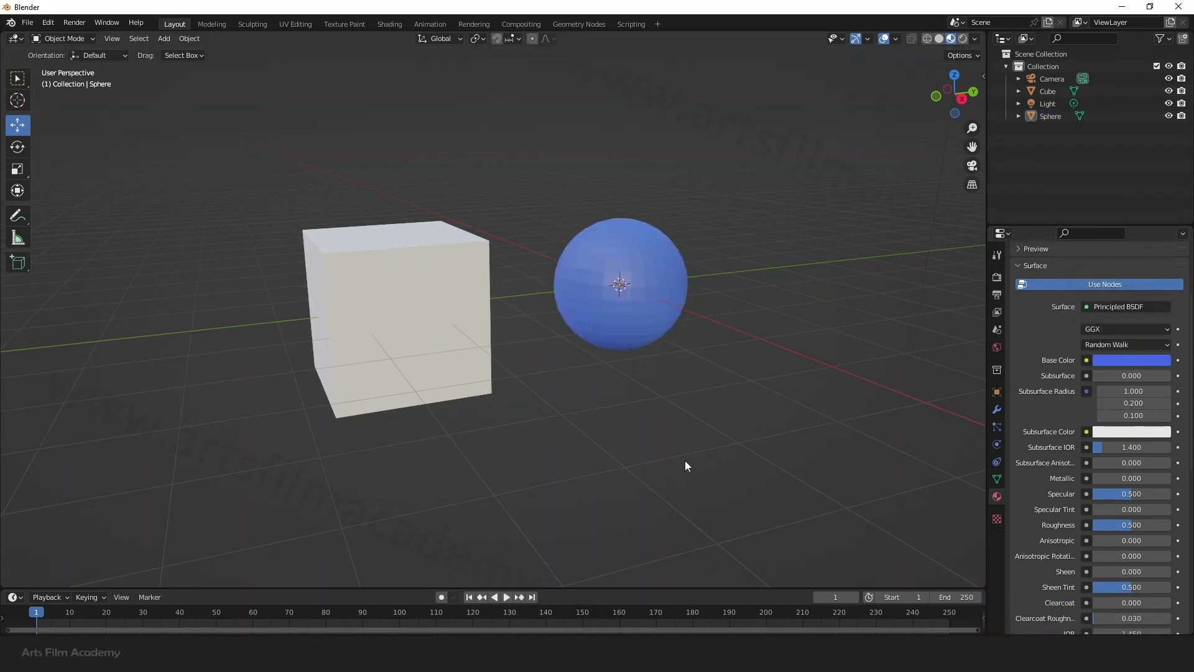
# Look at the scene through the camera, with the whole camera frame in view.
pyautogui.click(972, 165)
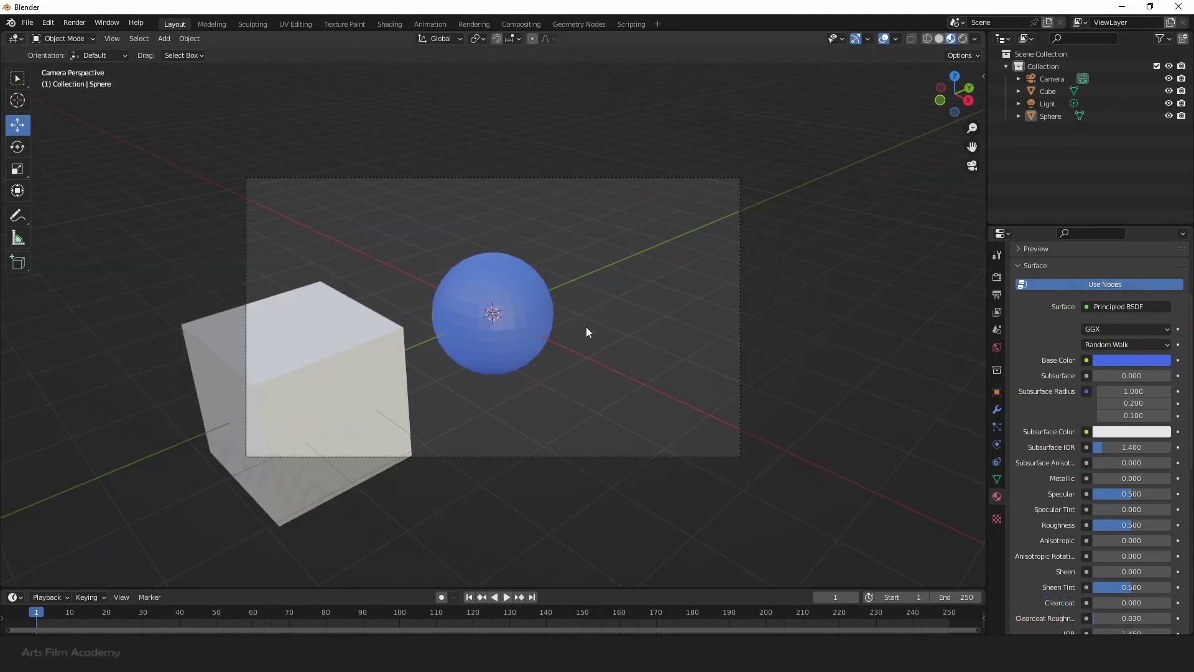
pyautogui.scroll(-2, 551, 345)
pyautogui.scroll(3, 583, 345)
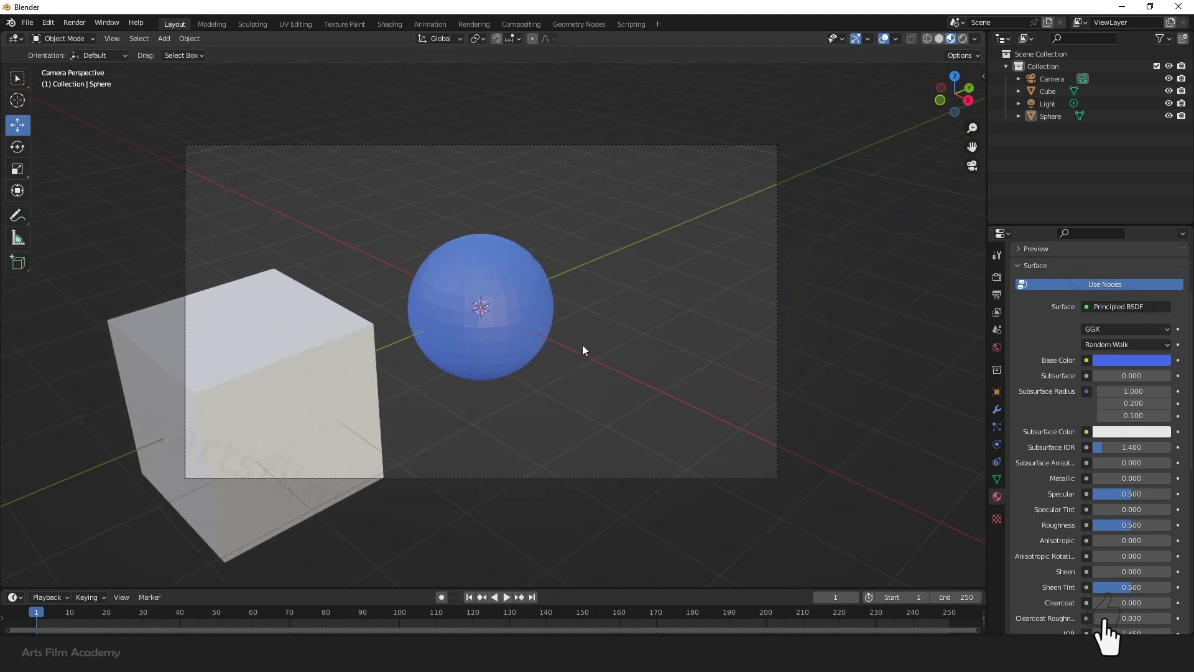
pyautogui.scroll(-1, 660, 330)
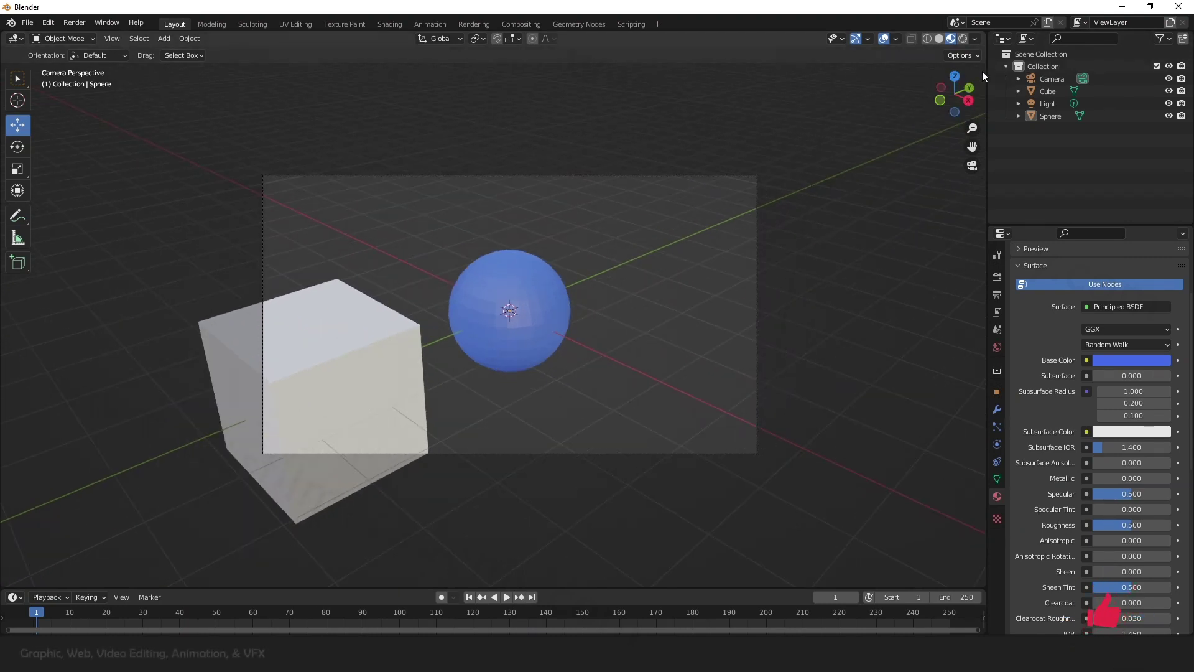
# Lock the camera to the view and reposition it so the cube and sphere both fit inside the frame.
pyautogui.press('n')
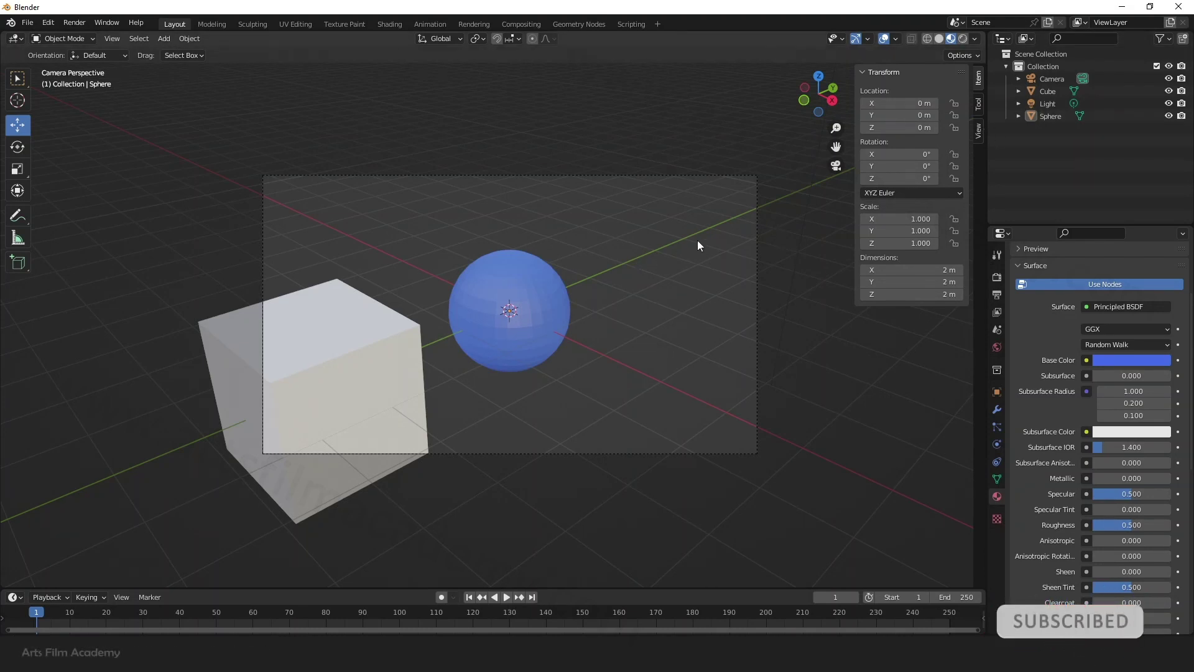
pyautogui.click(978, 106)
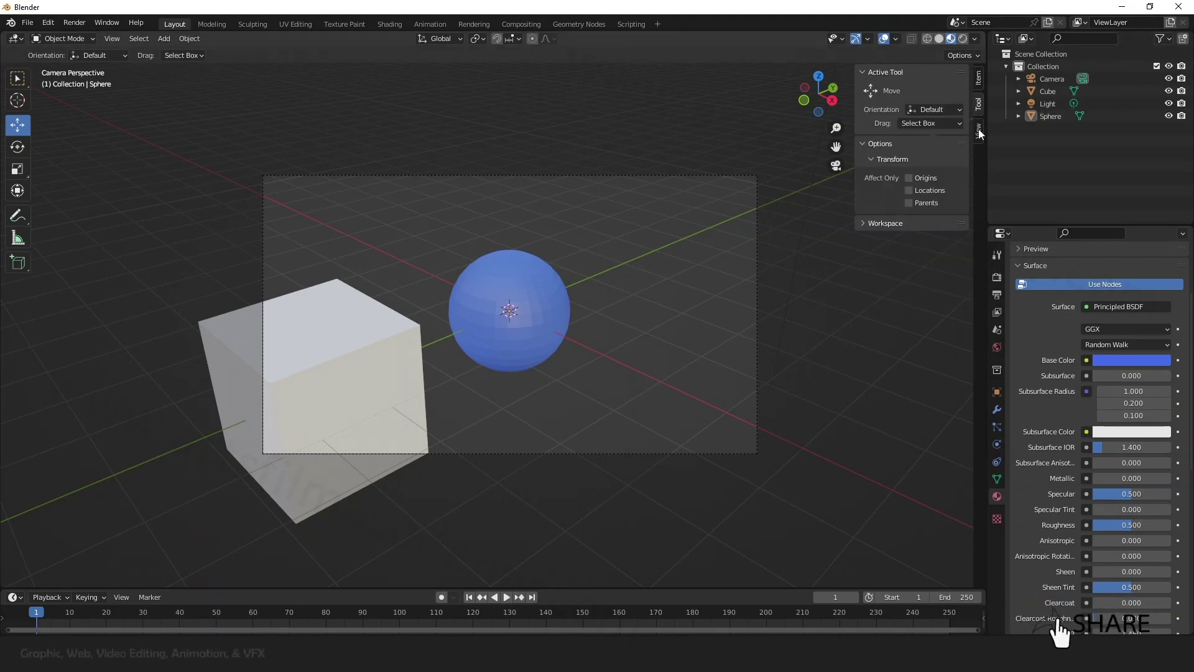
pyautogui.click(978, 132)
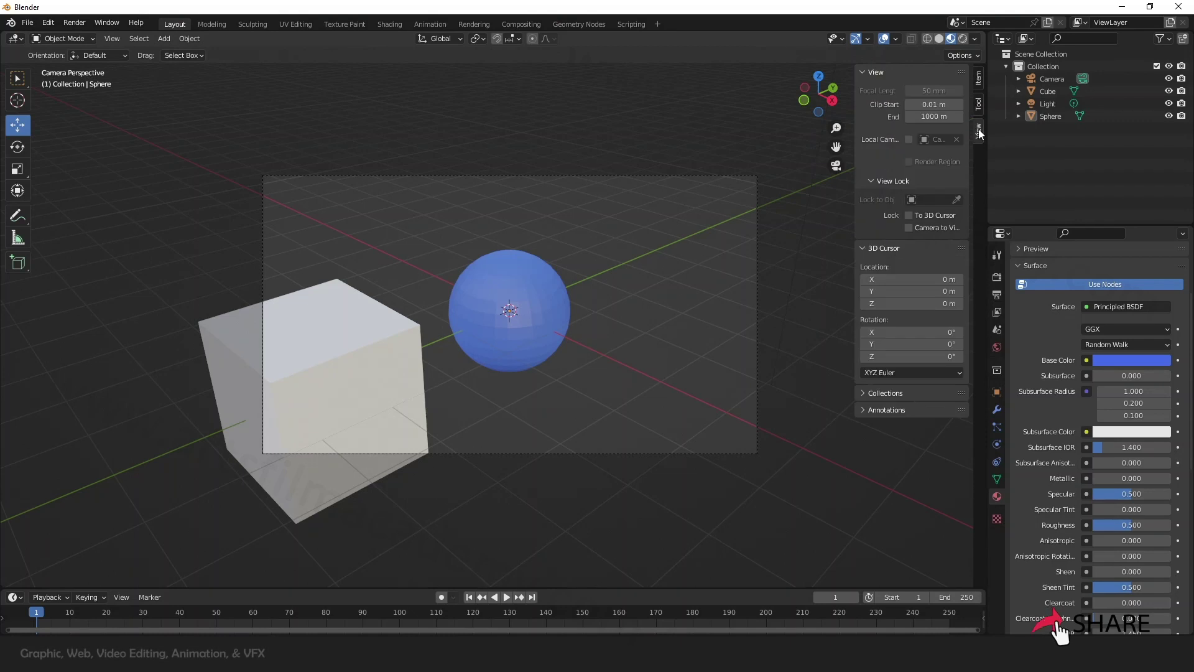
pyautogui.click(909, 228)
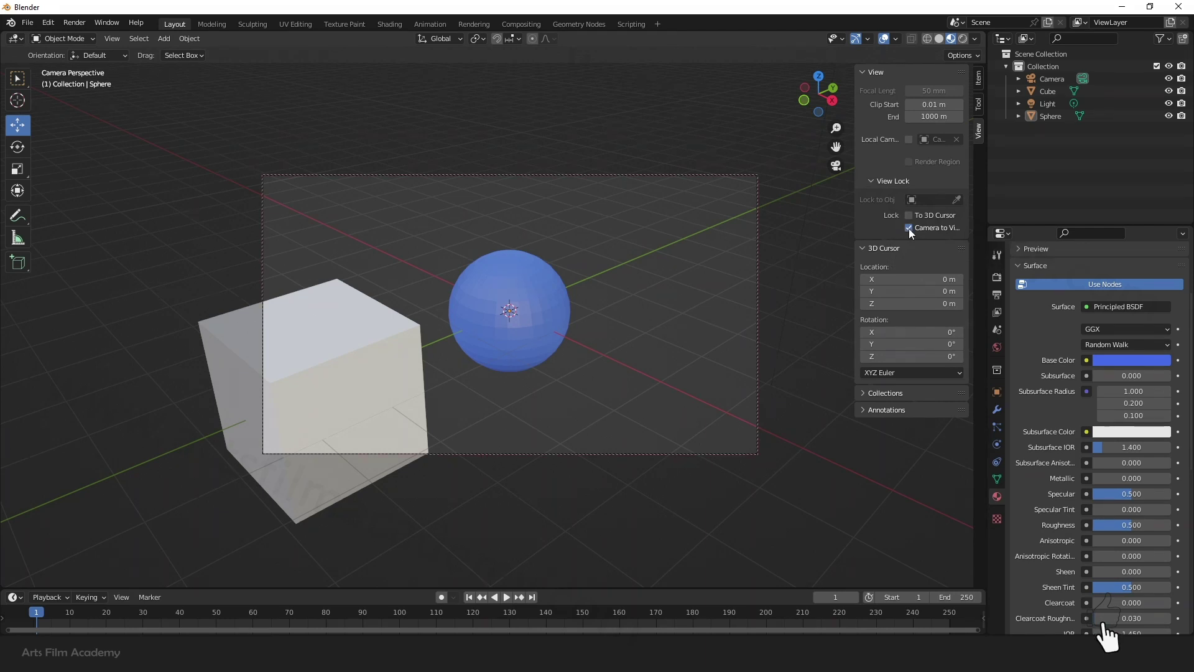
pyautogui.moveTo(639, 327); pyautogui.dragTo(599, 334, button='middle')
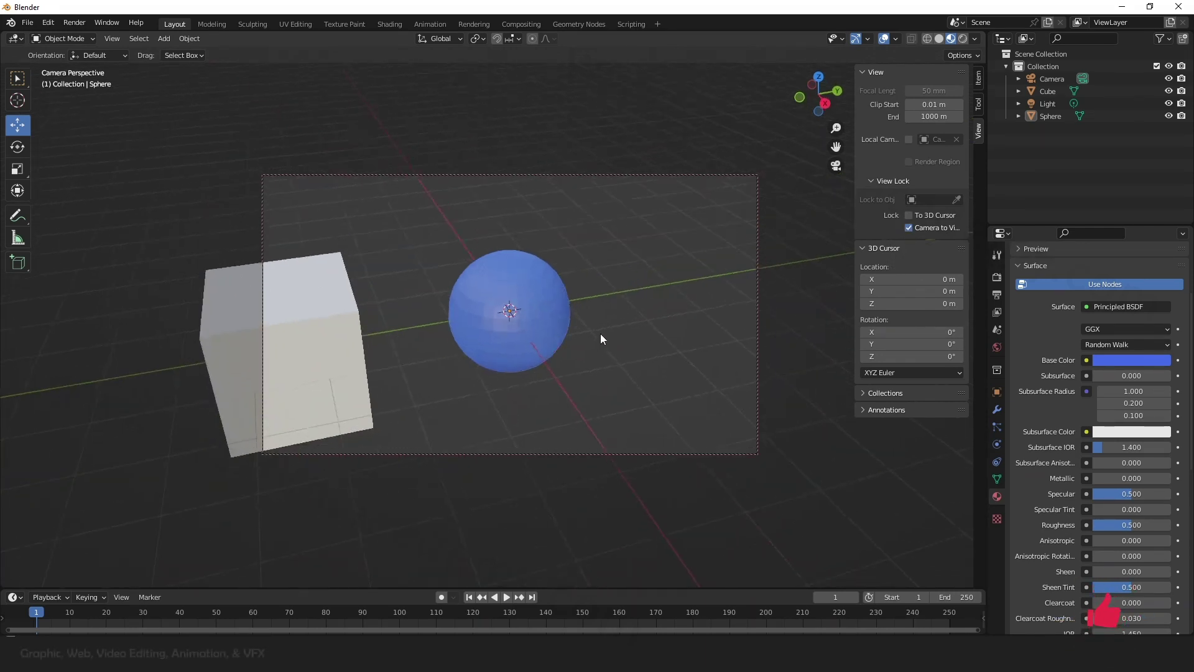
pyautogui.moveTo(461, 362); pyautogui.dragTo(565, 350, button='middle')
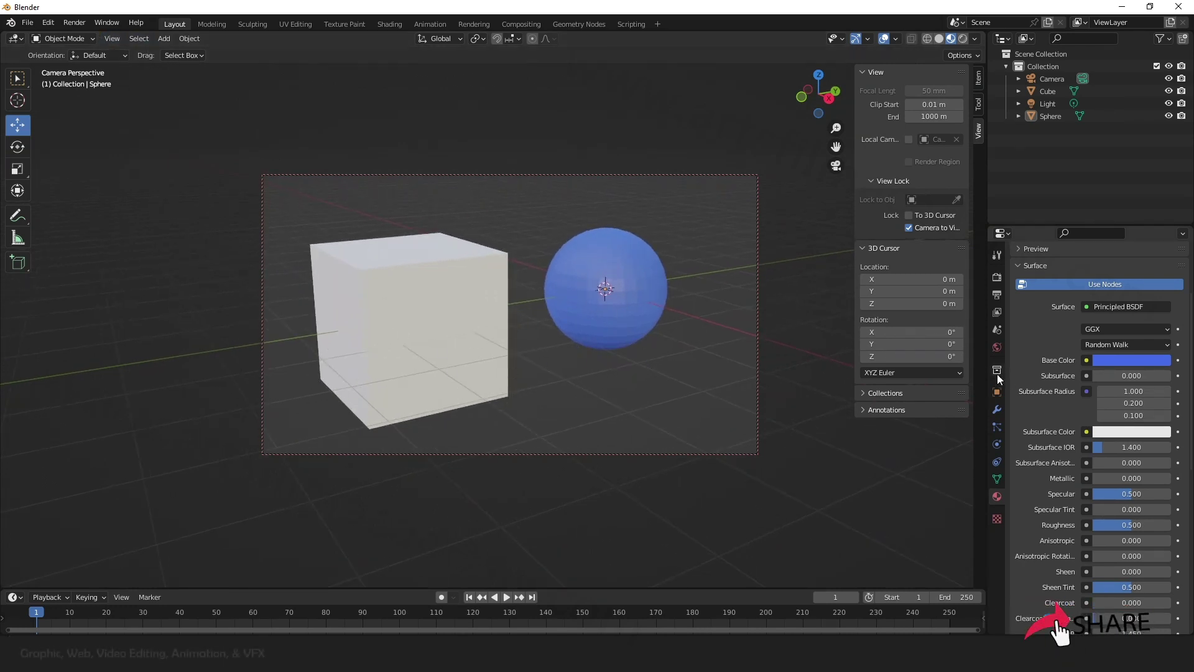
# Set the output resolution percentage to 50%.
pyautogui.click(996, 295)
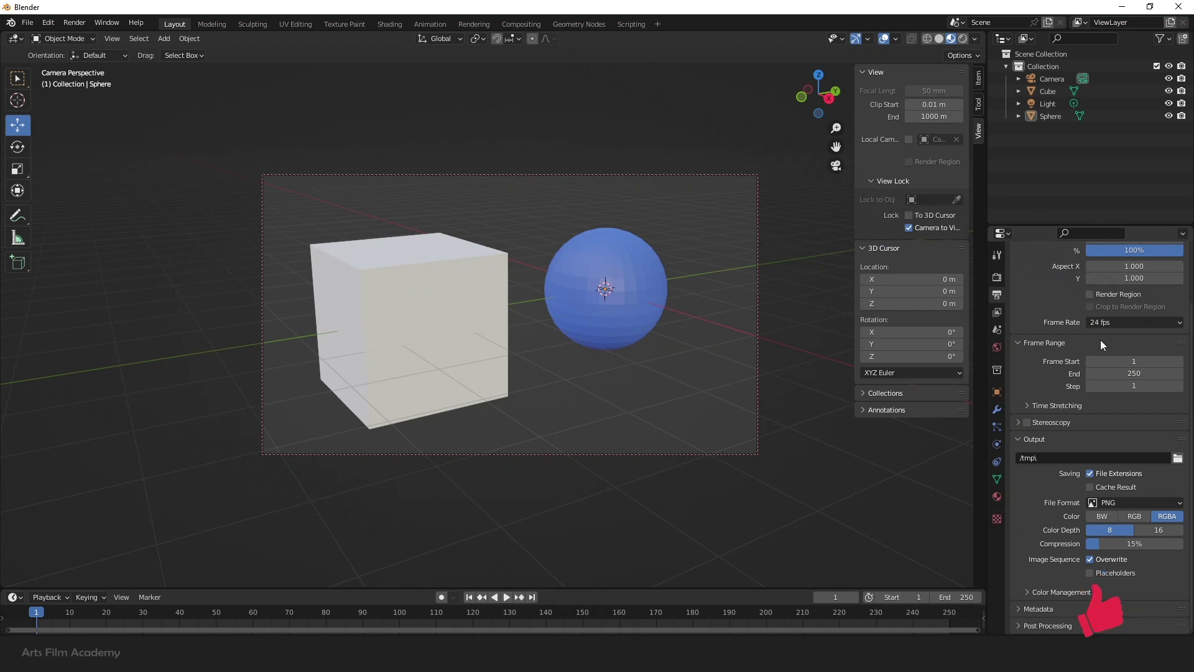
pyautogui.scroll(3, 1100, 339)
pyautogui.click(1145, 319)
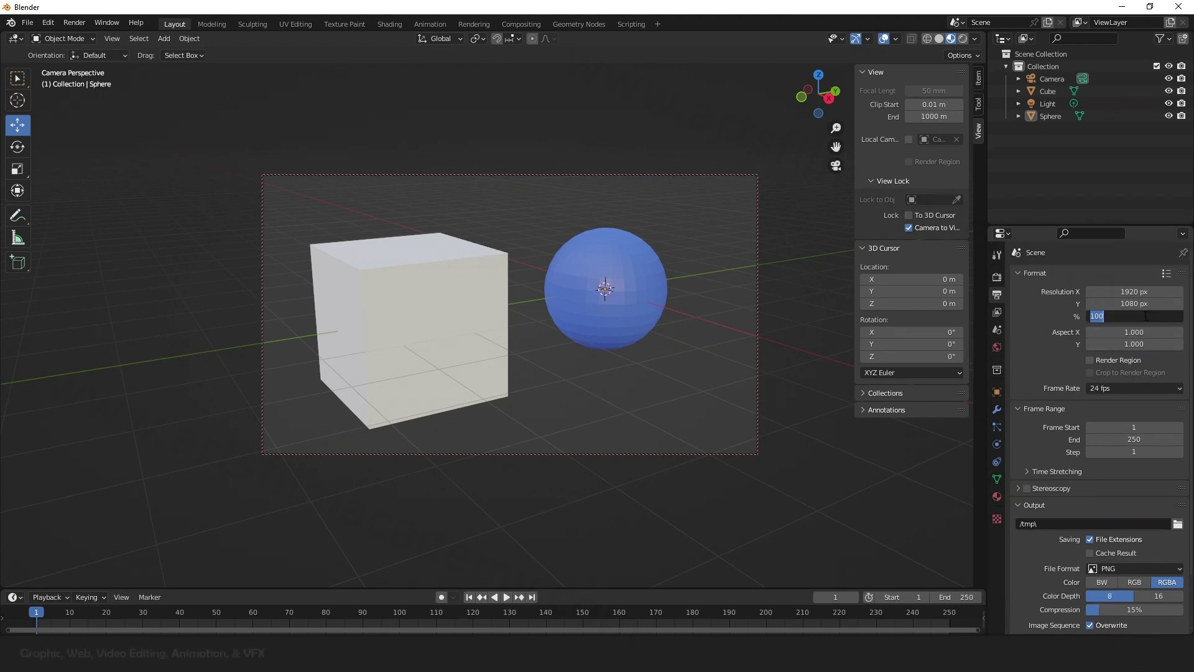
pyautogui.click(1050, 325)
pyautogui.click(1132, 317)
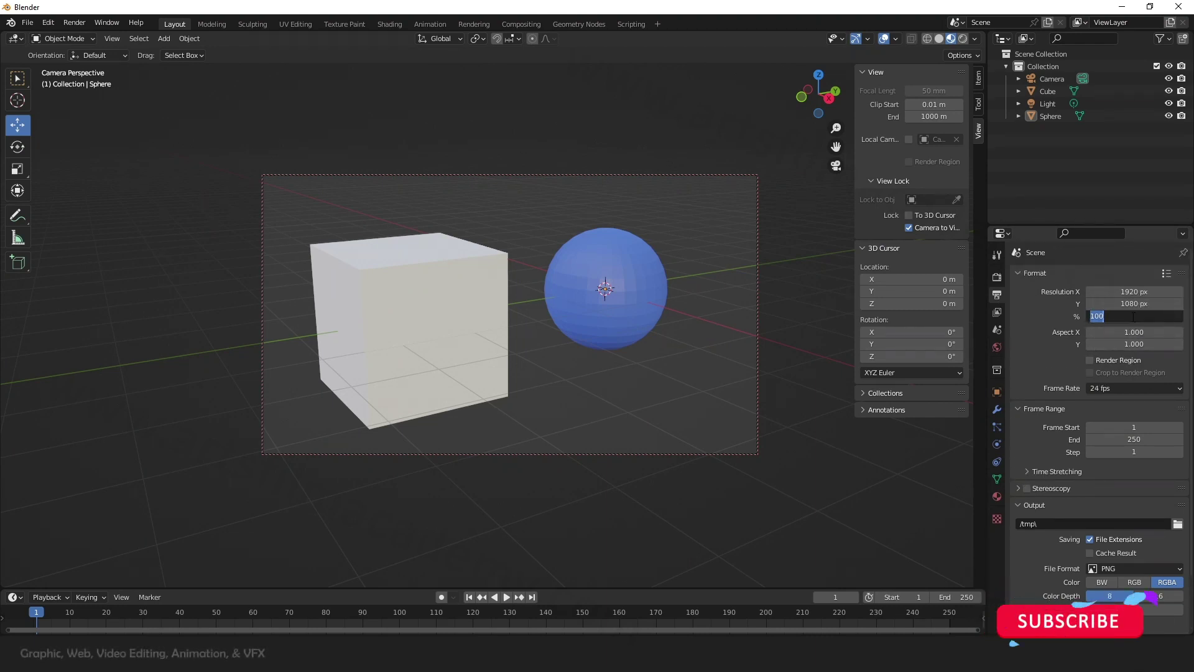
pyautogui.write('50')
pyautogui.press('Return')
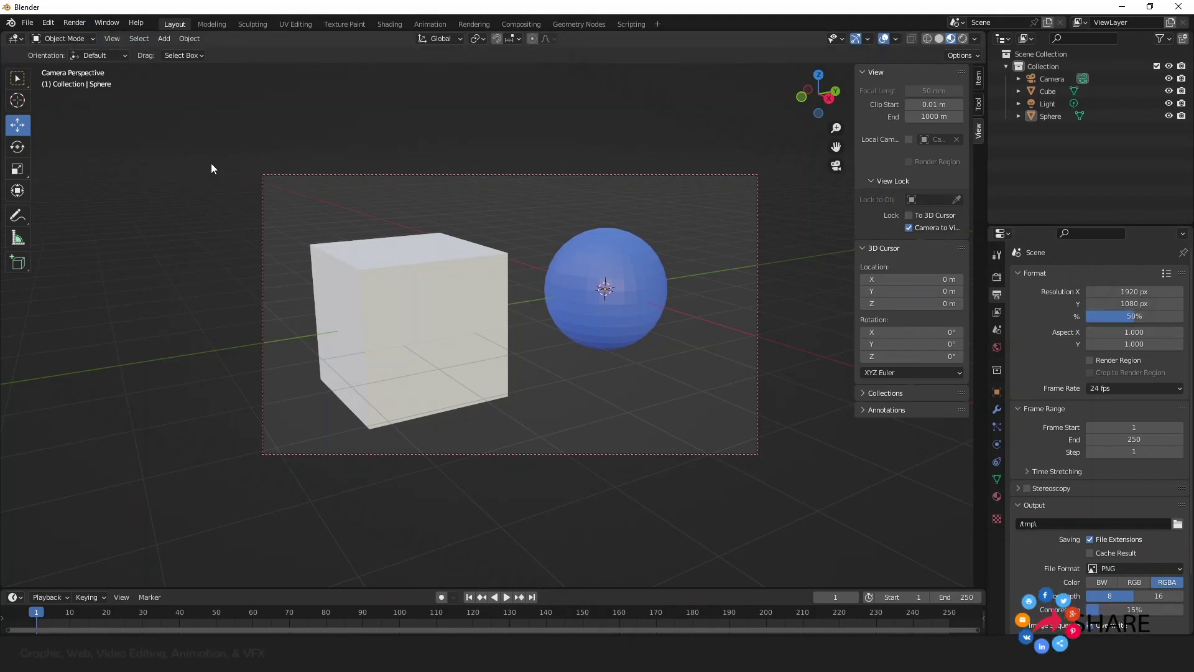
# Render the current frame as an image and reposition the render window over the viewport.
pyautogui.click(74, 23)
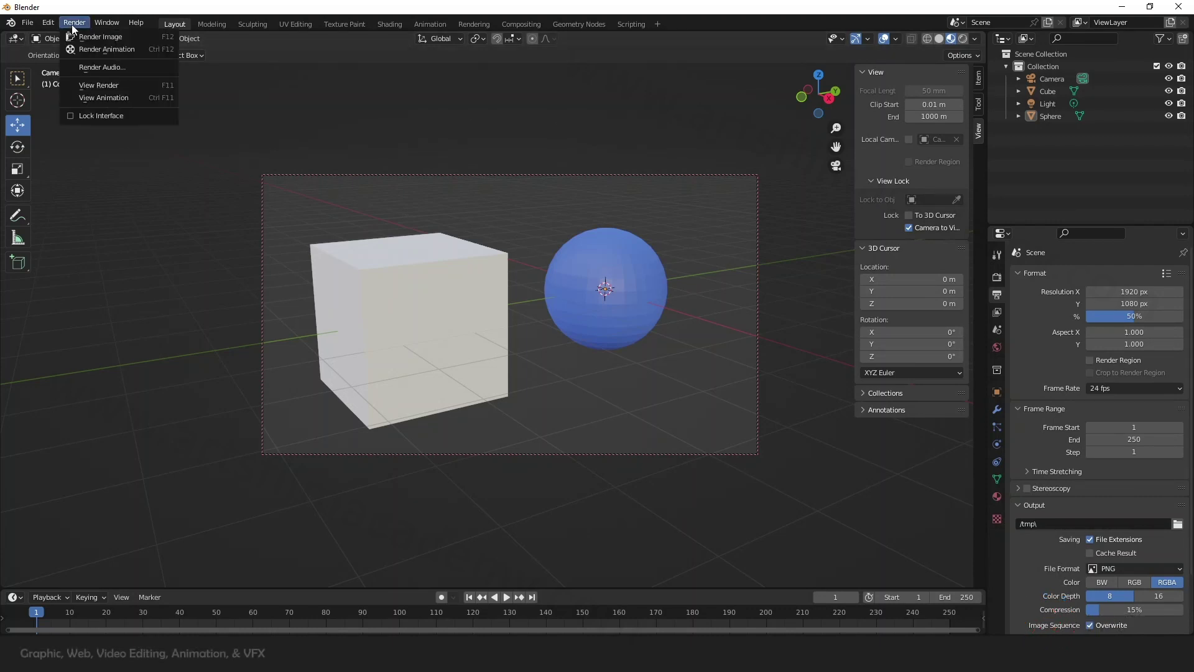
pyautogui.click(114, 39)
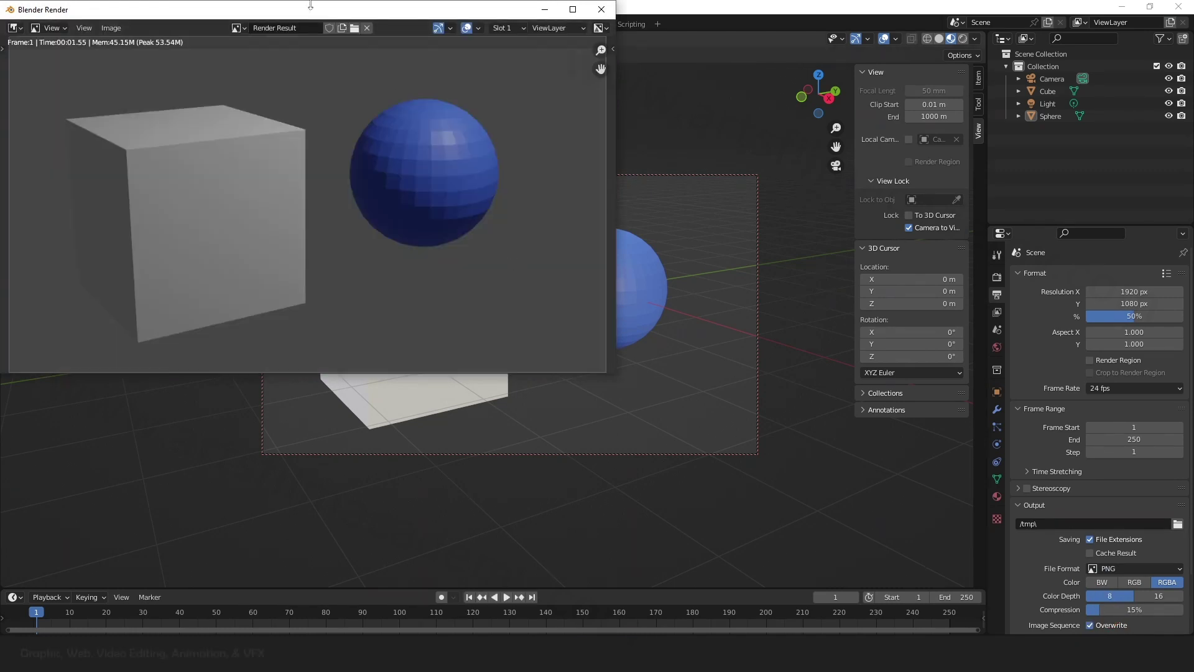
pyautogui.moveTo(311, 5); pyautogui.dragTo(467, 139)
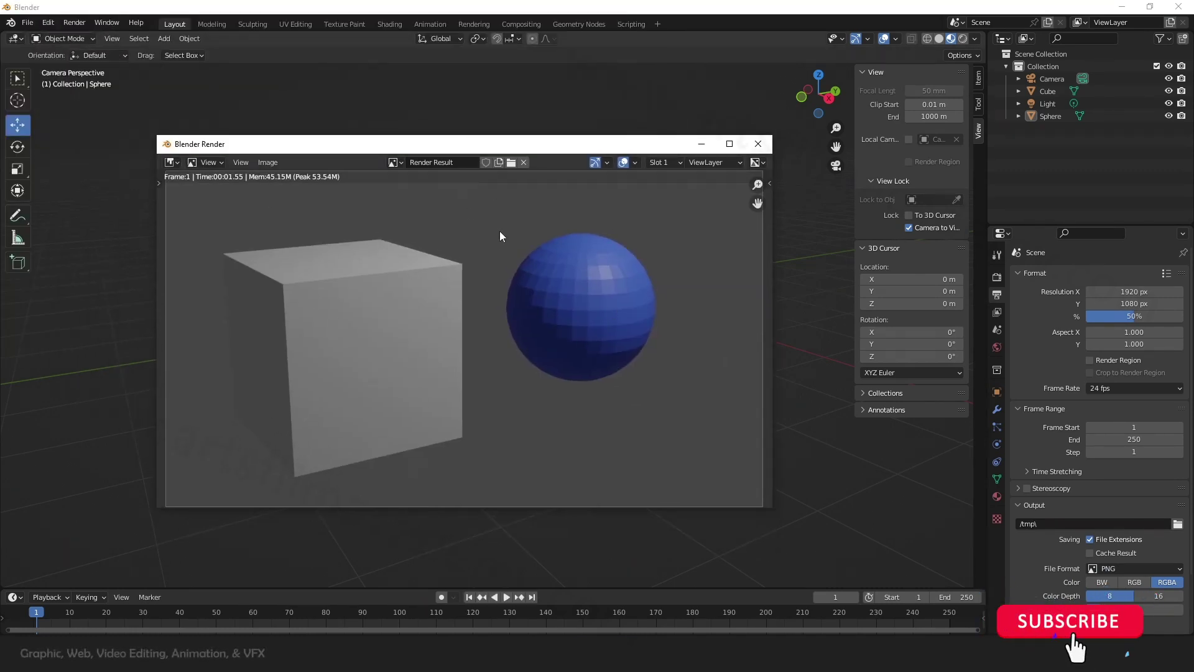
pyautogui.moveTo(561, 150); pyautogui.dragTo(491, 147)
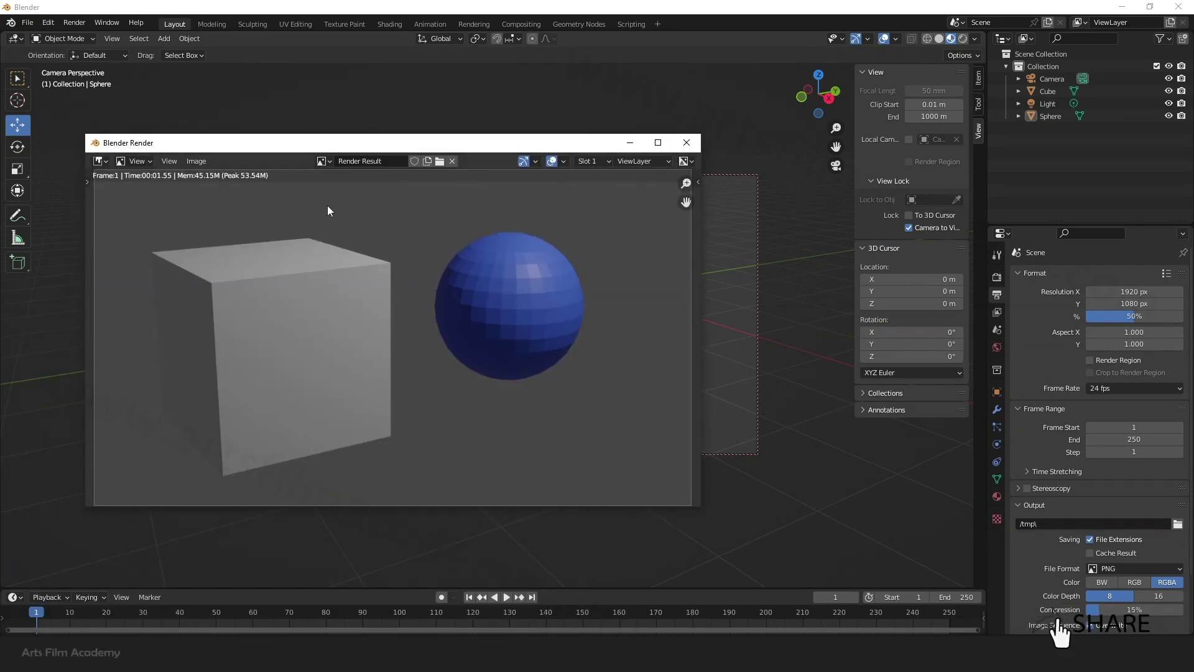
# Choose JPEG as the file format for saving a copy of the rendered image, and close the render window.
pyautogui.click(195, 160)
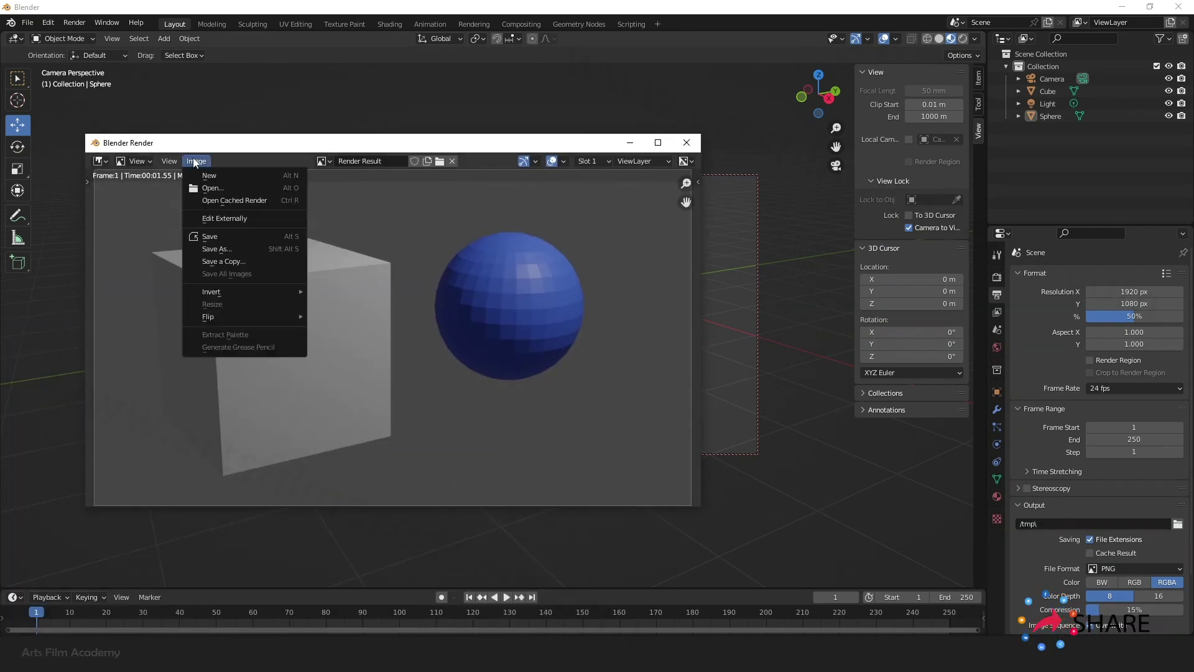
pyautogui.click(218, 260)
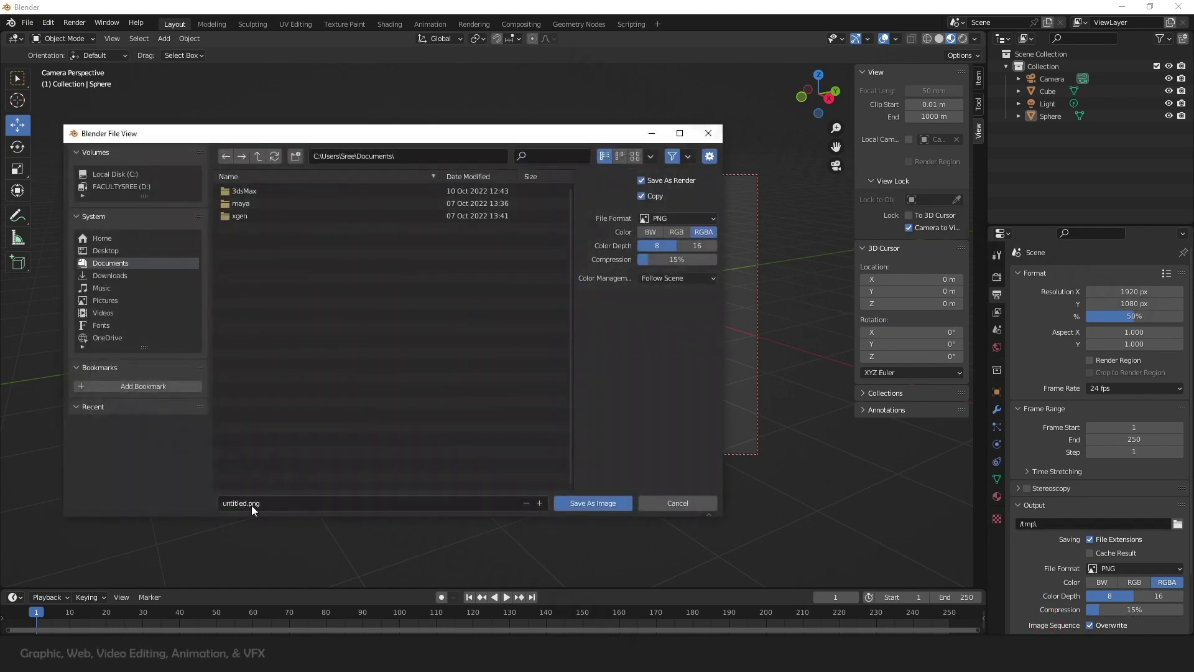
pyautogui.click(251, 505)
pyautogui.click(675, 217)
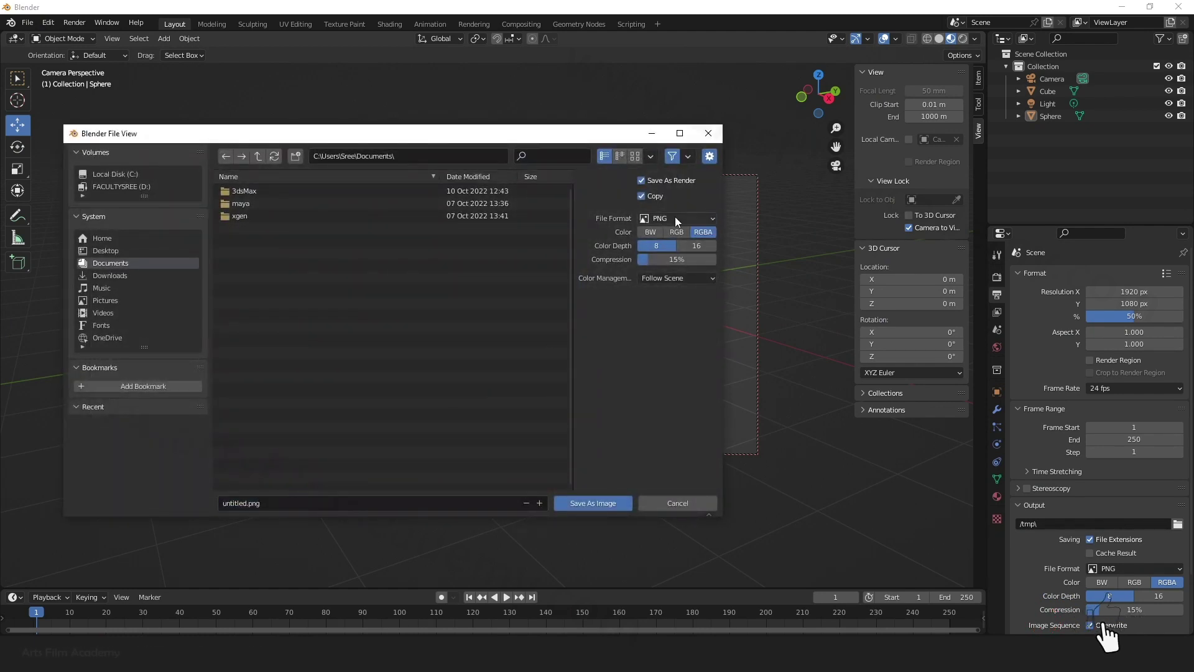
pyautogui.click(675, 216)
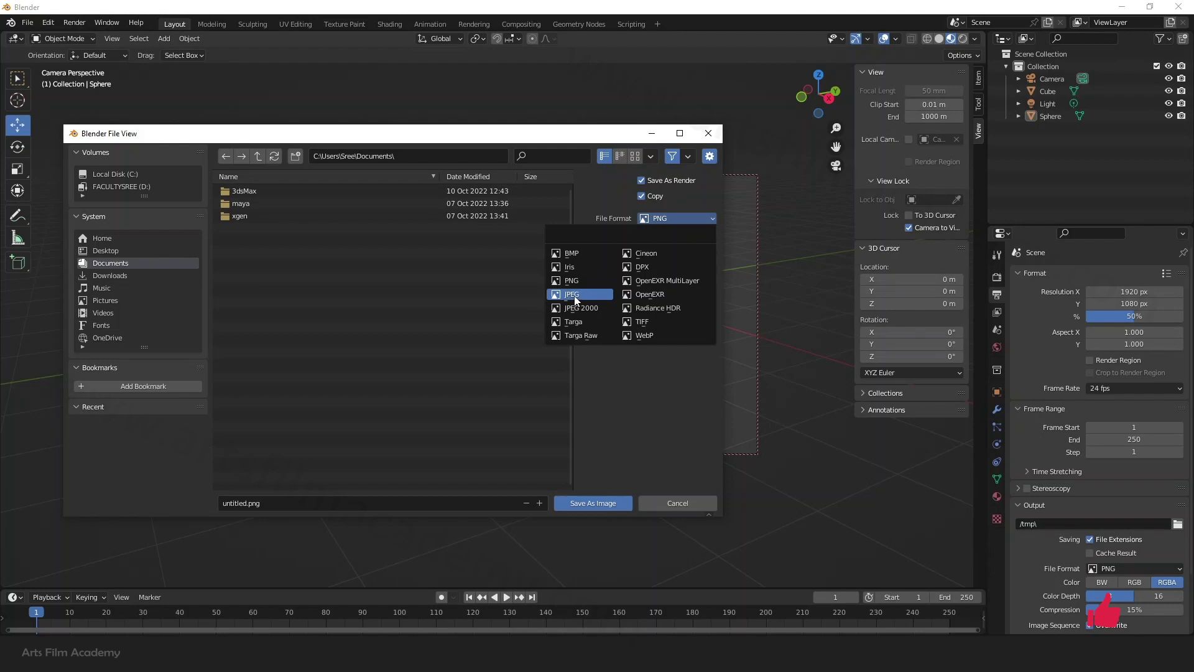
pyautogui.click(678, 204)
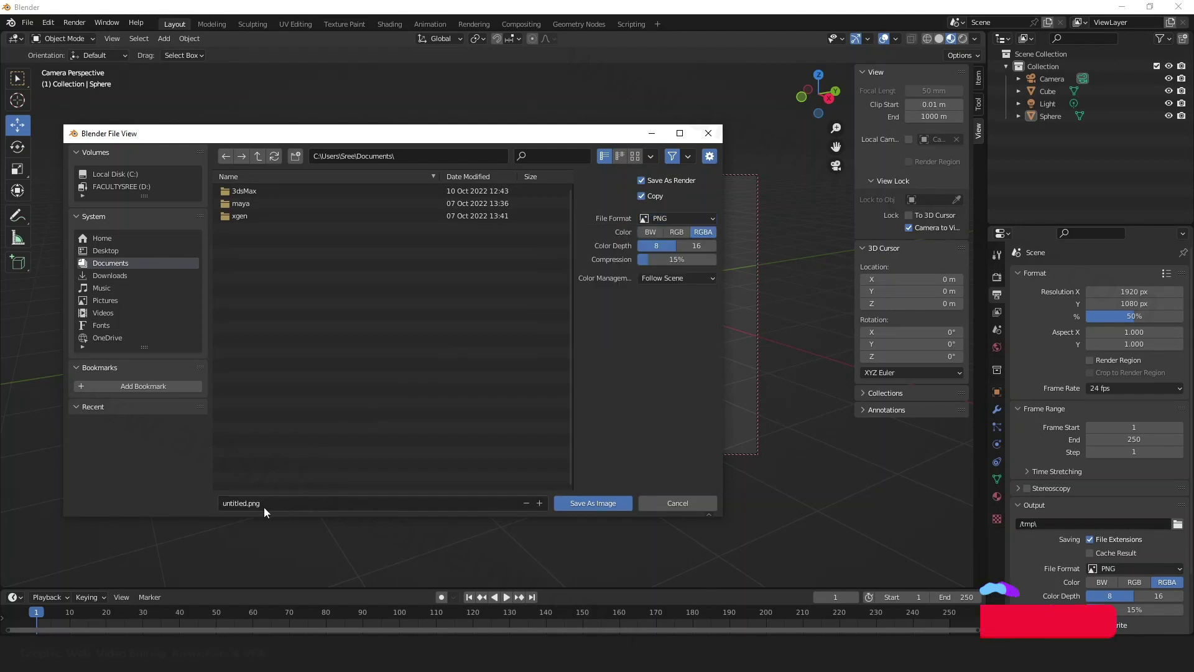
pyautogui.click(659, 219)
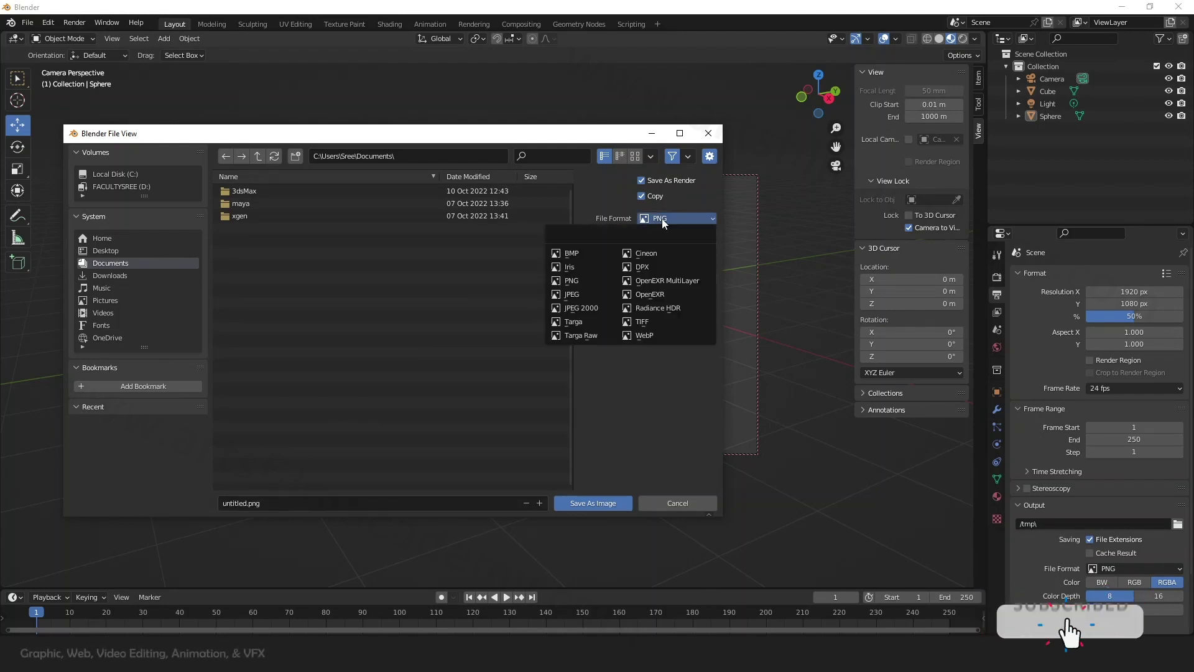
pyautogui.click(580, 295)
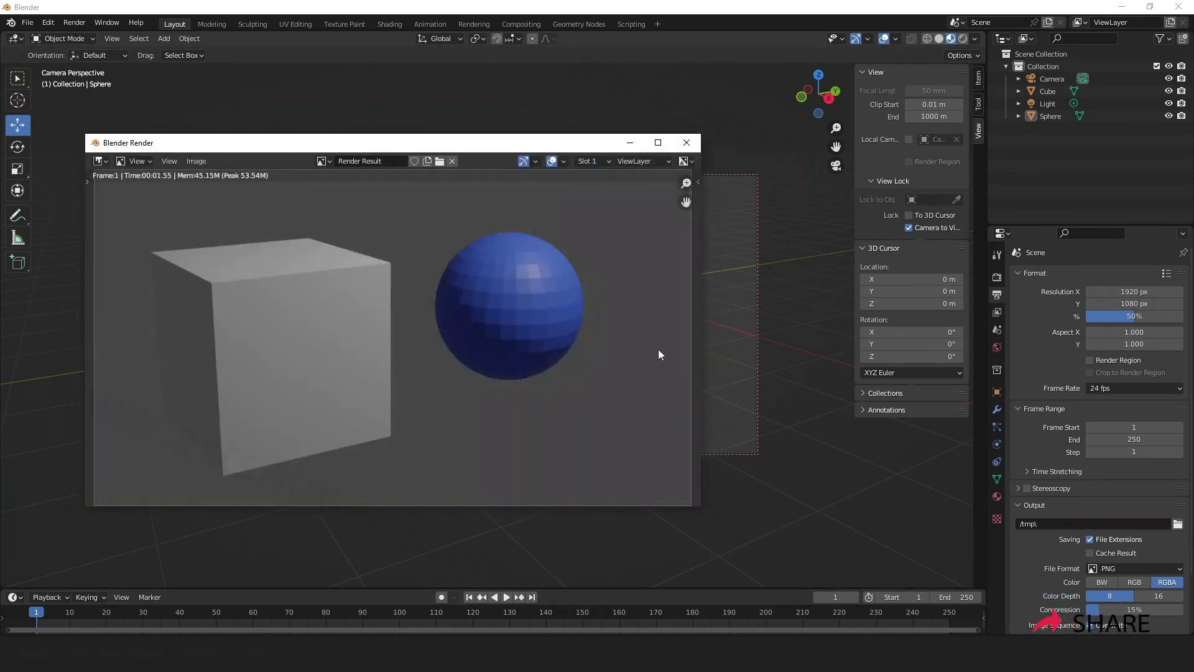
pyautogui.click(687, 143)
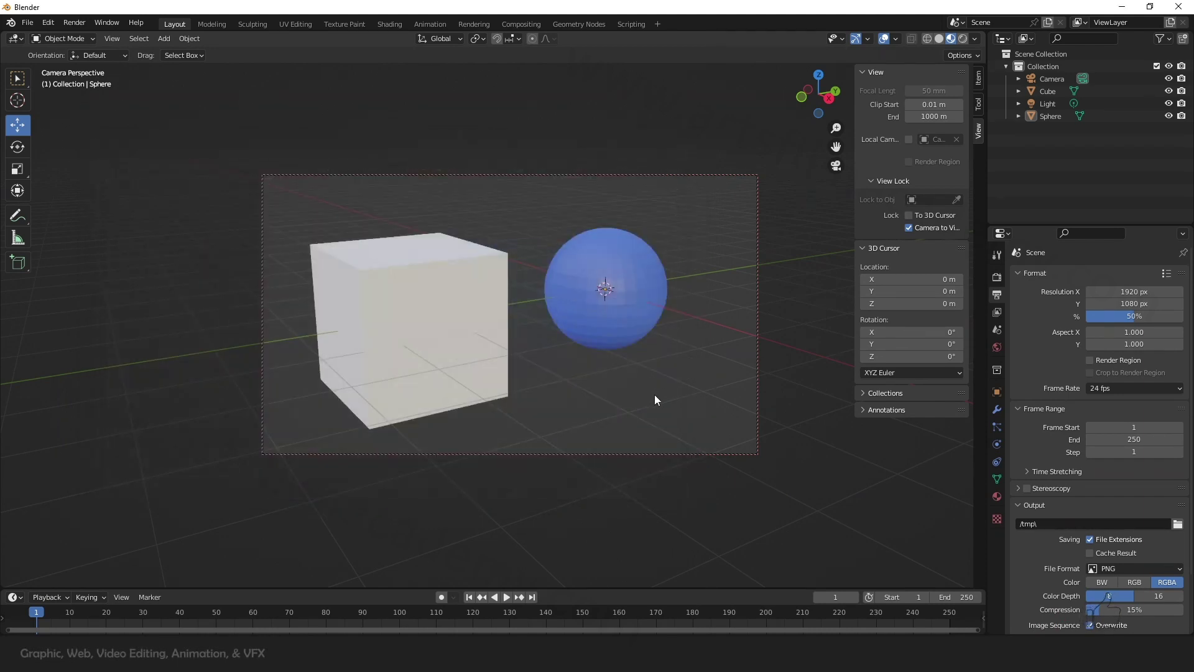
# Apply Shade Smooth to the blue sphere and deselect it.
pyautogui.click(614, 331)
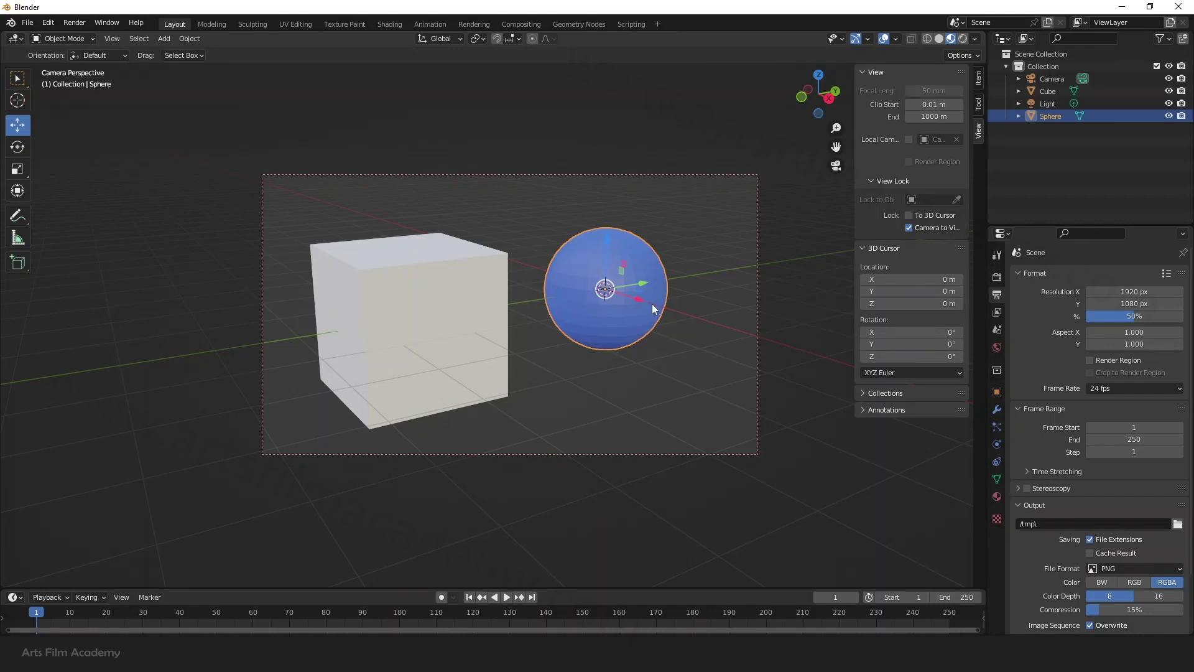
pyautogui.click(189, 38)
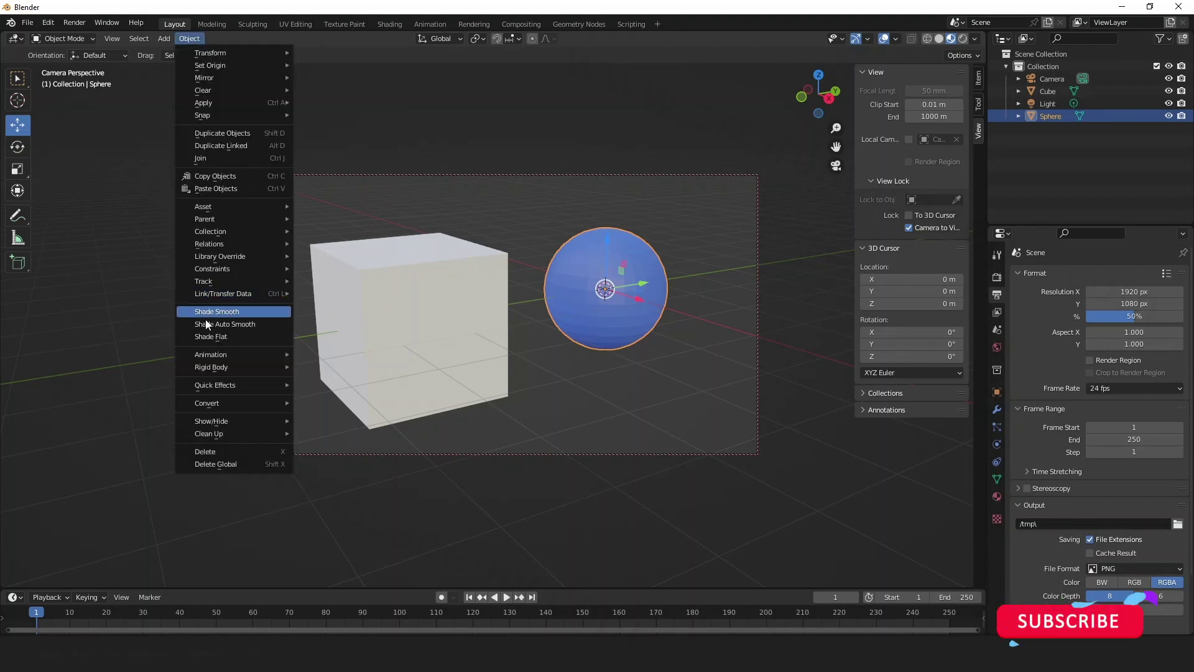
pyautogui.click(221, 312)
pyautogui.click(573, 381)
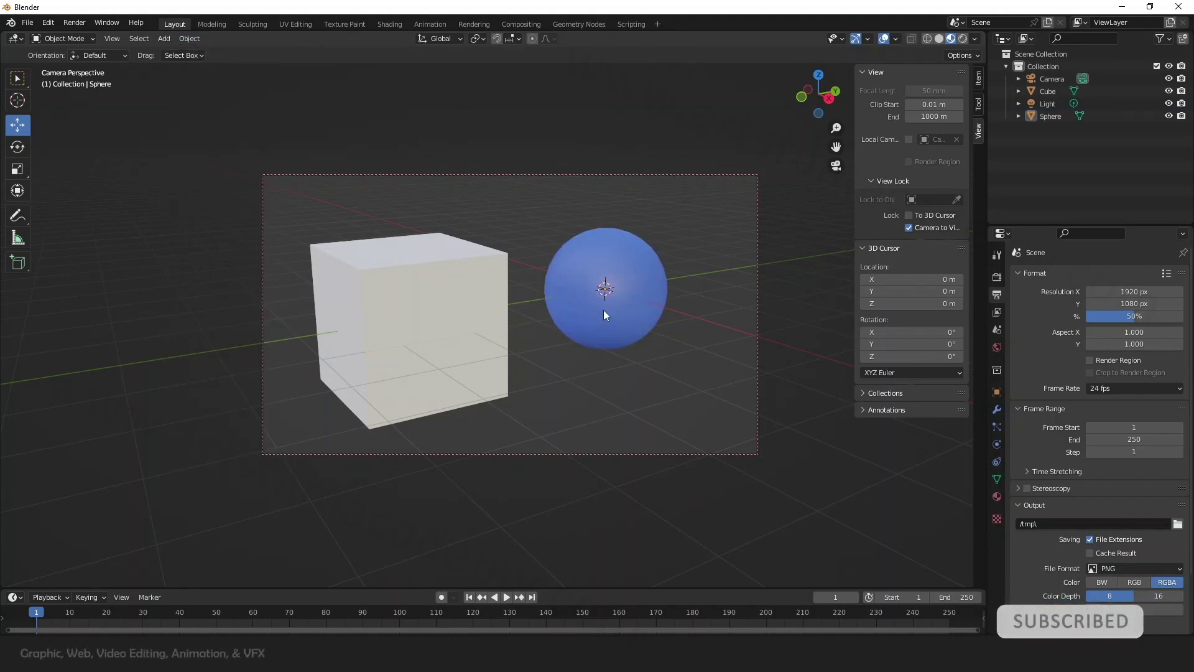
# Render the current frame again to check the smooth-shaded sphere, and close the render window.
pyautogui.click(603, 310)
pyautogui.click(73, 22)
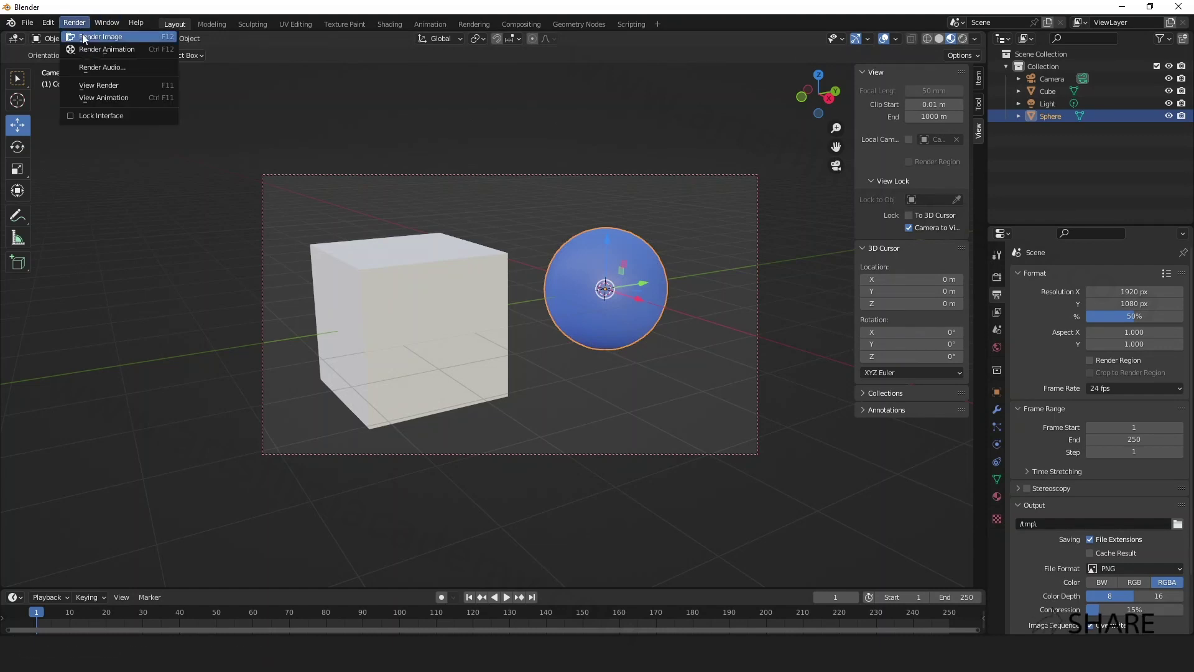
pyautogui.click(83, 33)
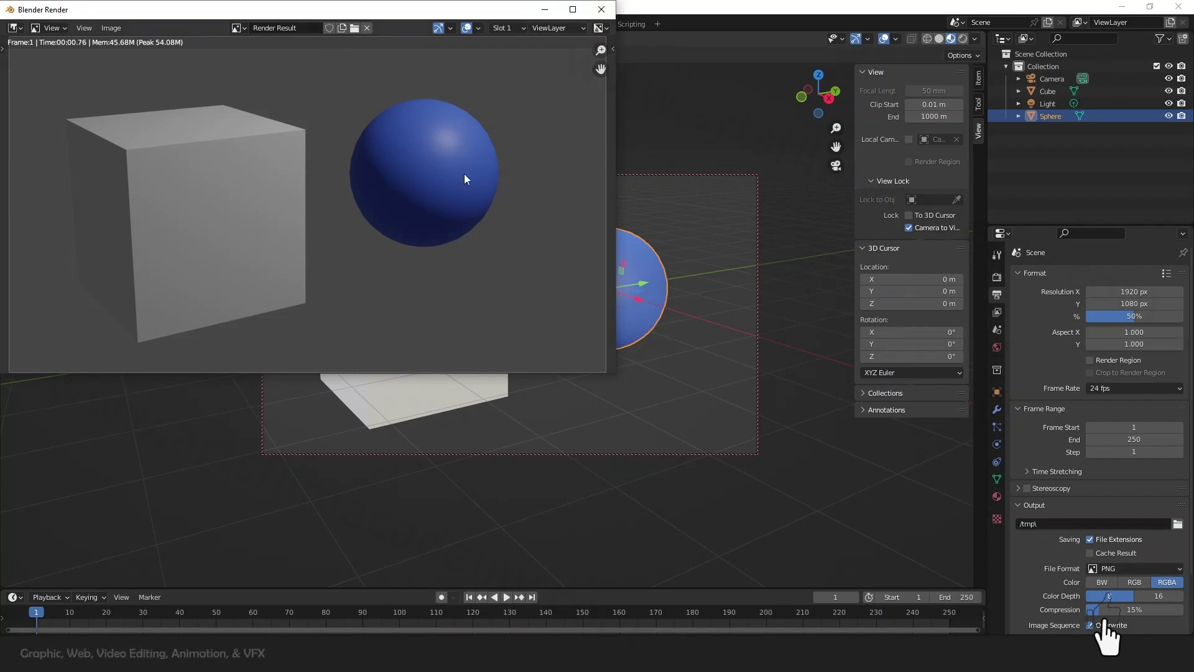
pyautogui.click(601, 9)
pyautogui.click(726, 272)
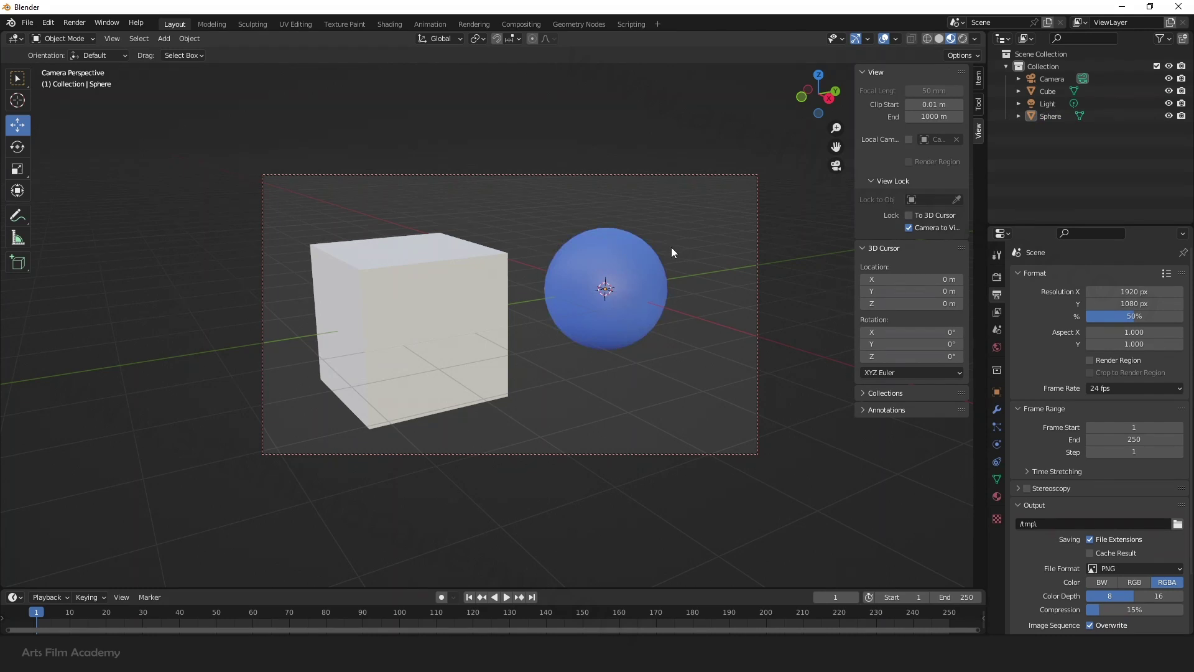
# Unlock the camera from the view and orbit out of the camera view around the cube and sphere.
pyautogui.click(909, 227)
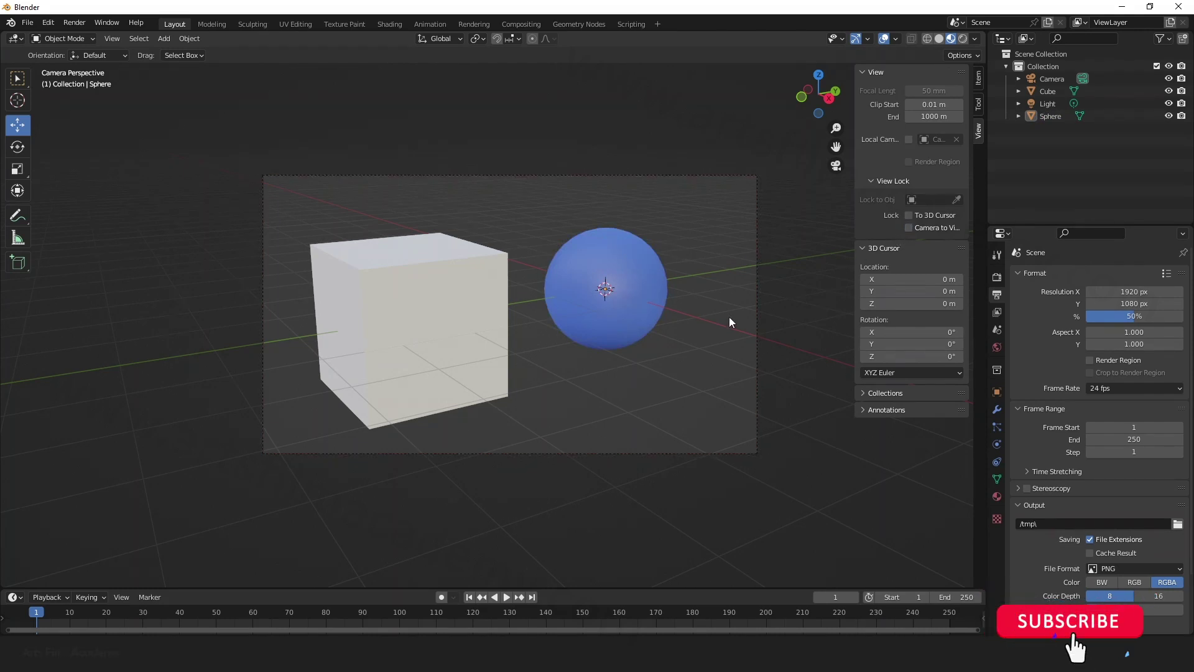
pyautogui.moveTo(730, 318); pyautogui.dragTo(599, 327, button='middle')
pyautogui.scroll(-2, 599, 326)
pyautogui.scroll(2, 653, 298)
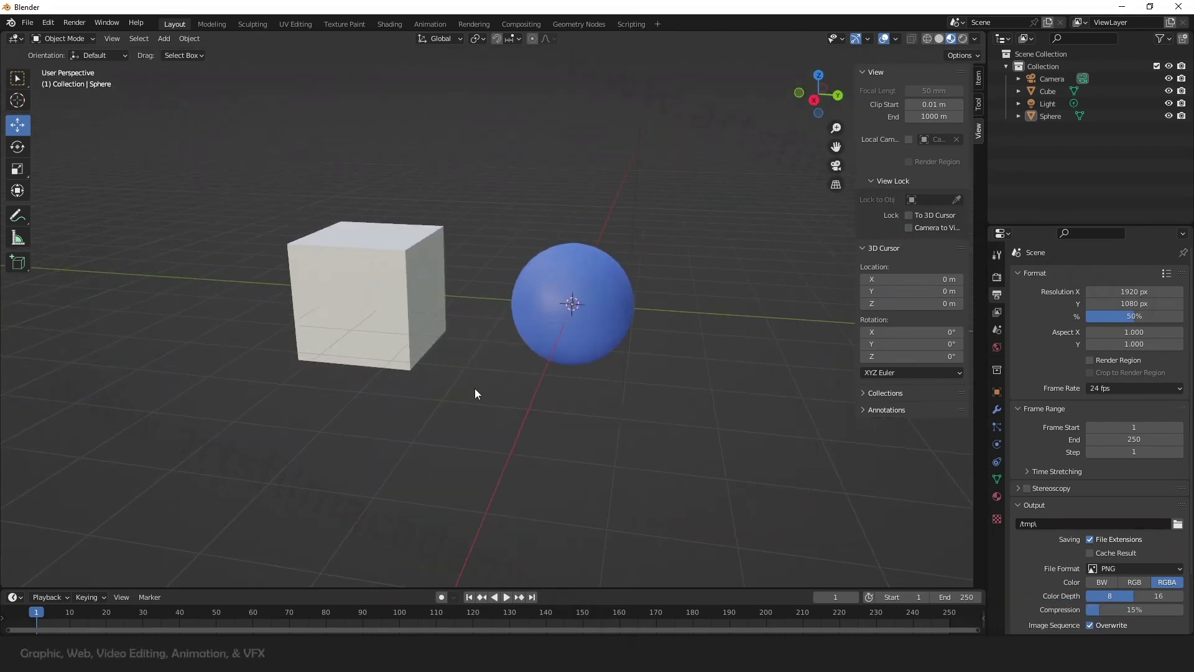
pyautogui.moveTo(475, 390); pyautogui.dragTo(653, 383, button='middle')
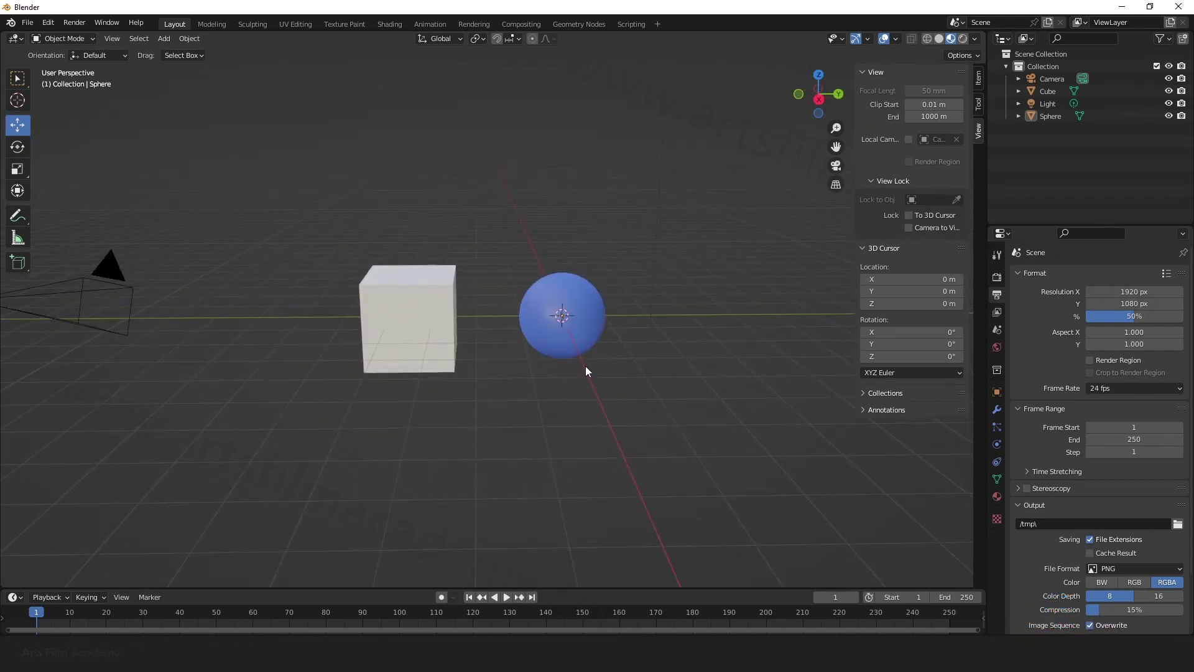
pyautogui.moveTo(585, 371)
pyautogui.mouseDown(button='middle')
pyautogui.moveTo(577, 396)
pyautogui.moveTo(587, 387)
pyautogui.mouseUp(button='middle')
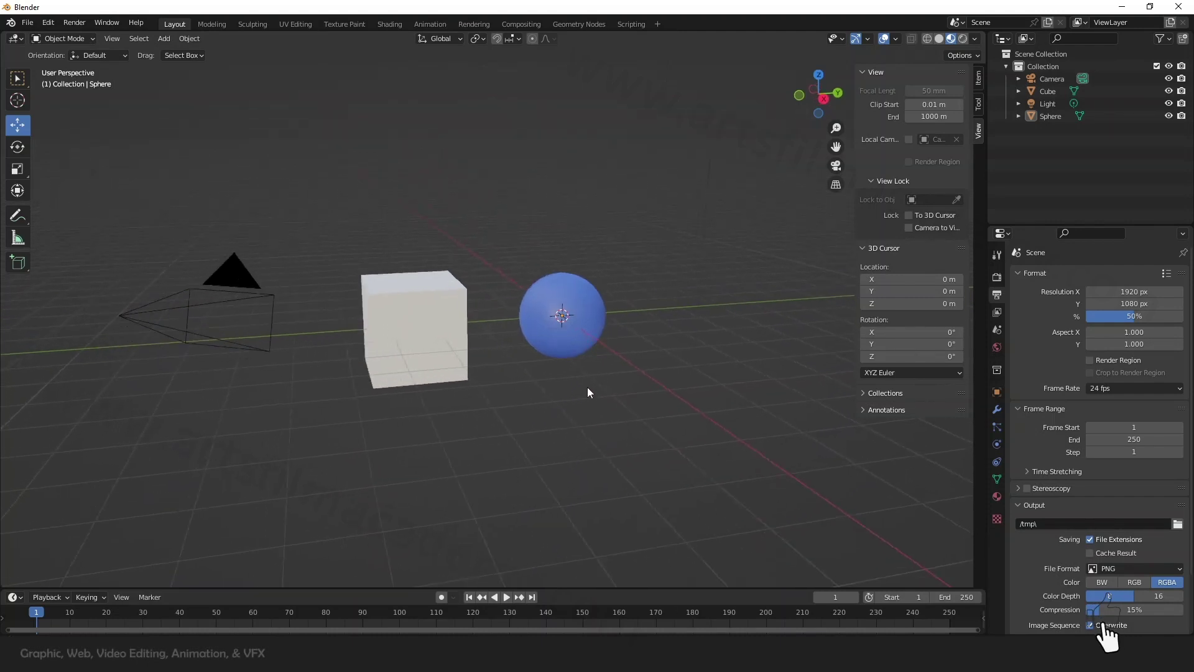
# Switch to the Shading workspace with the cube, the sphere and the sphere's material nodes in view.
pyautogui.click(386, 24)
pyautogui.moveTo(469, 202); pyautogui.dragTo(552, 191, button='middle')
pyautogui.scroll(-2, 708, 511)
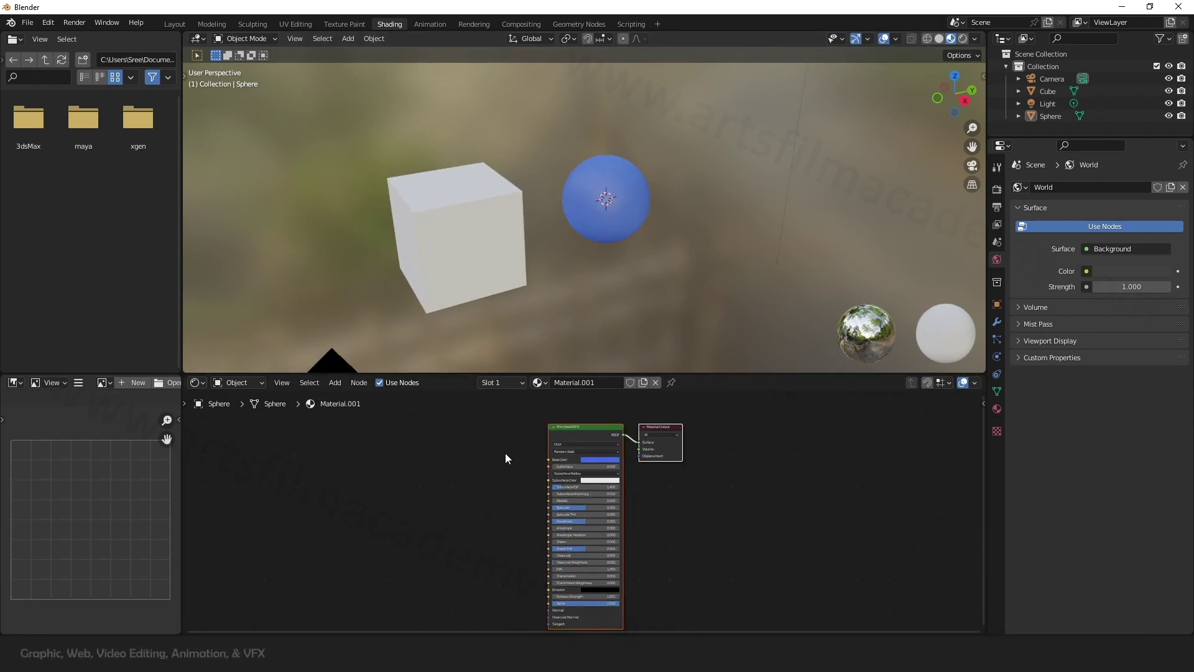
# Move the sphere along the global Y axis, away from the cube, to leave a wide gap between them.
pyautogui.click(644, 207)
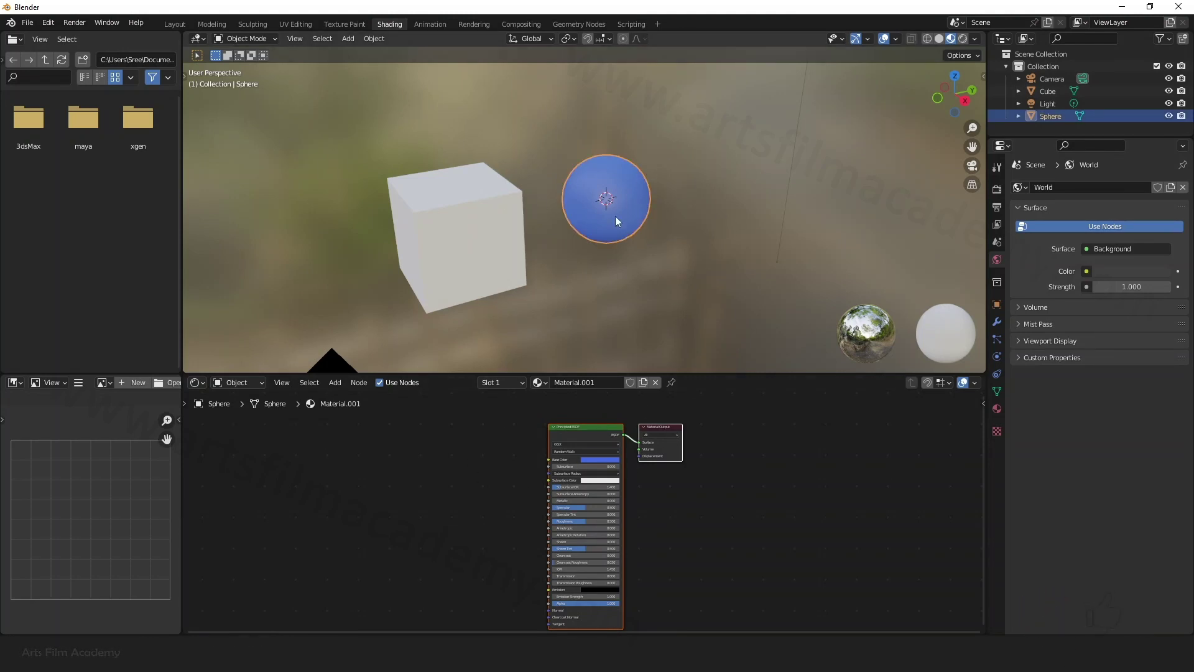
pyautogui.press('g')
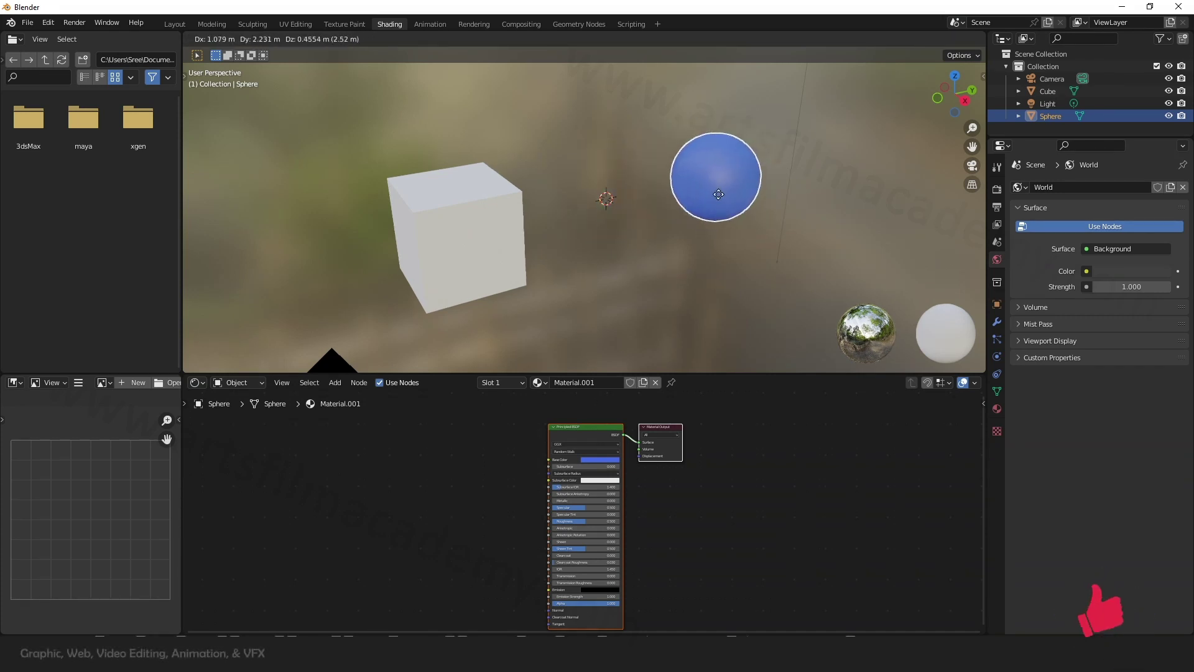
pyautogui.rightClick(779, 201)
pyautogui.press('g')
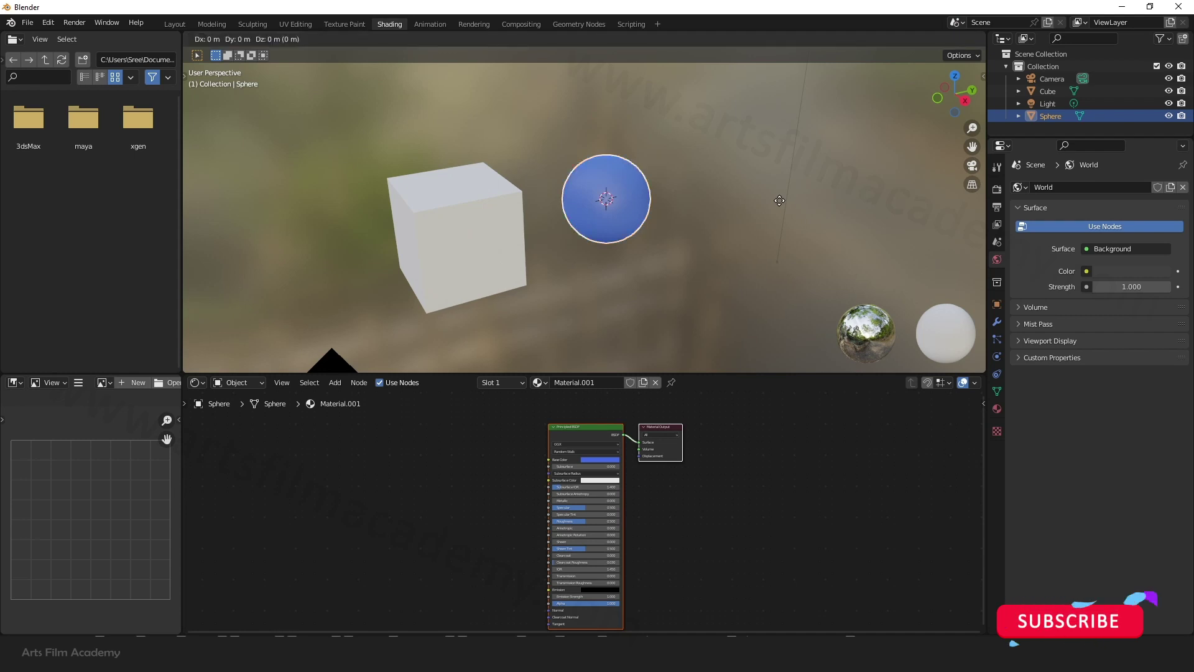
pyautogui.press('y')
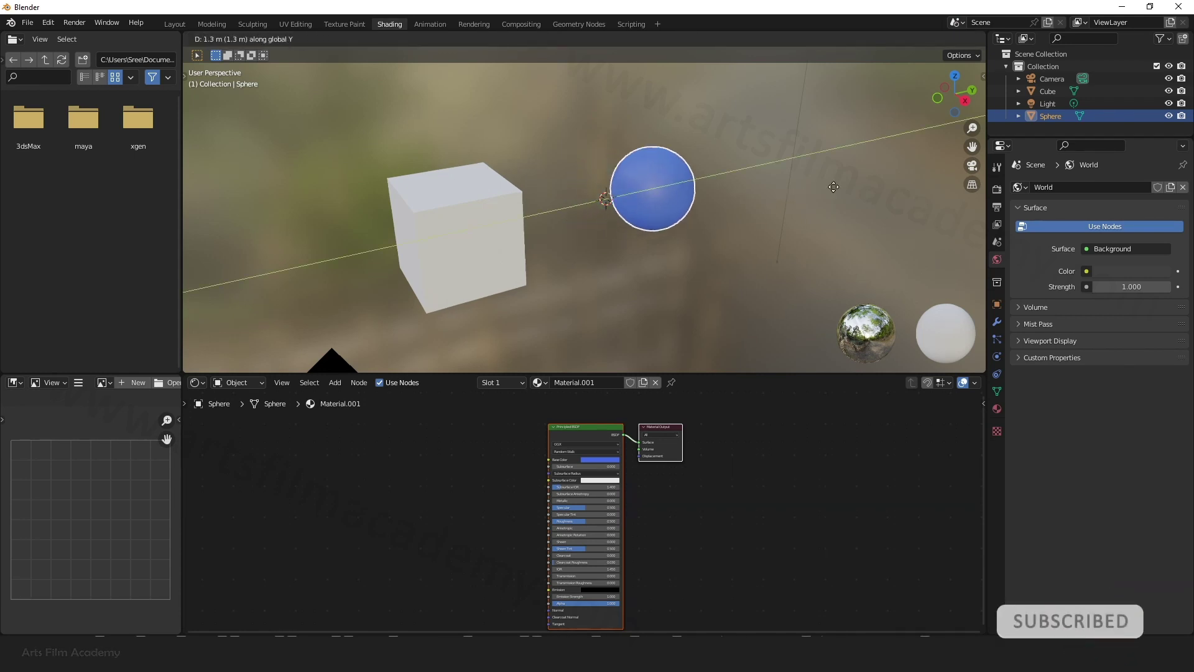
pyautogui.click(924, 158)
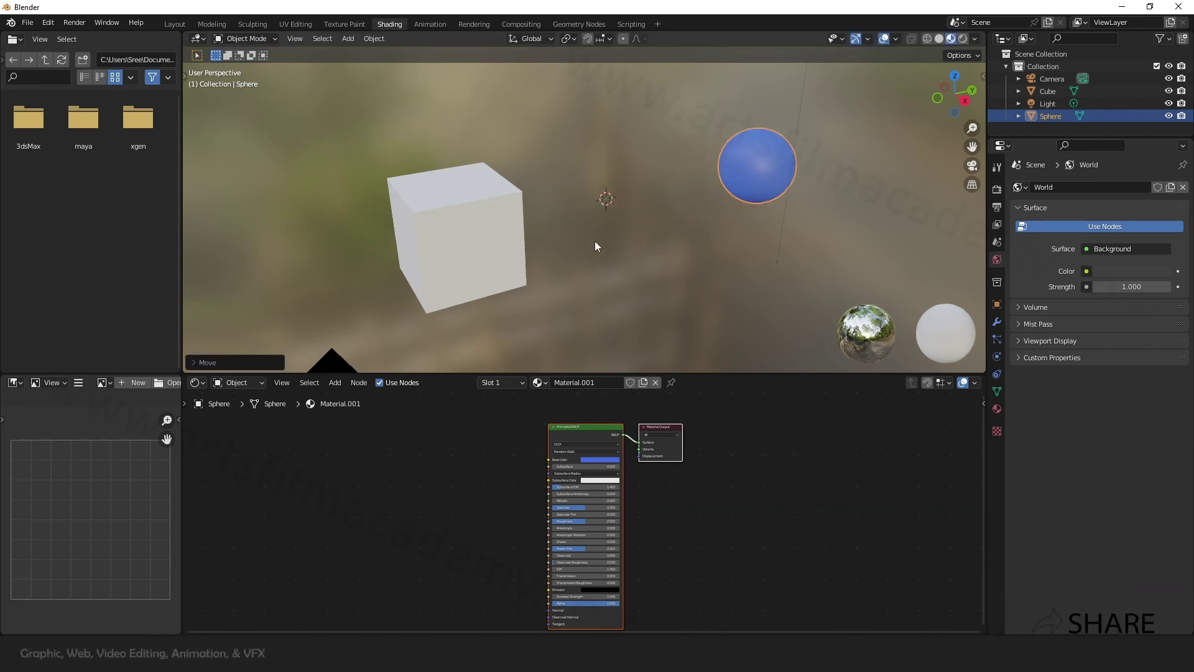
# Add a cylinder mesh between the cube and the sphere.
pyautogui.moveTo(618, 225); pyautogui.dragTo(606, 226, button='middle')
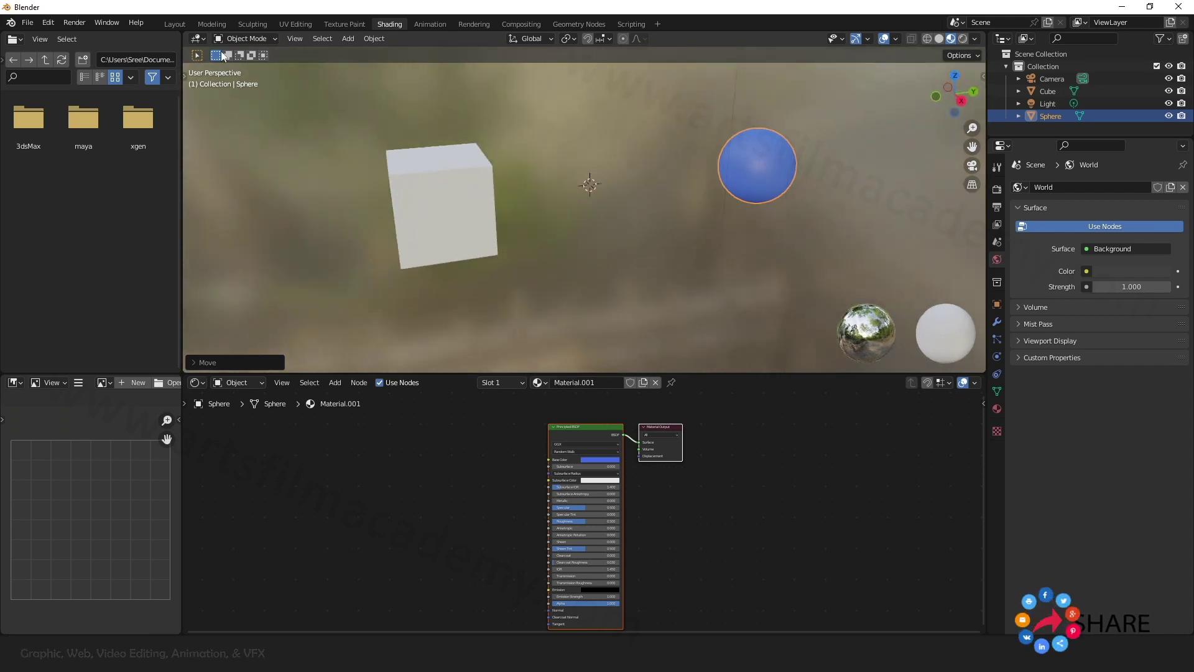
pyautogui.click(348, 39)
pyautogui.moveTo(379, 55)
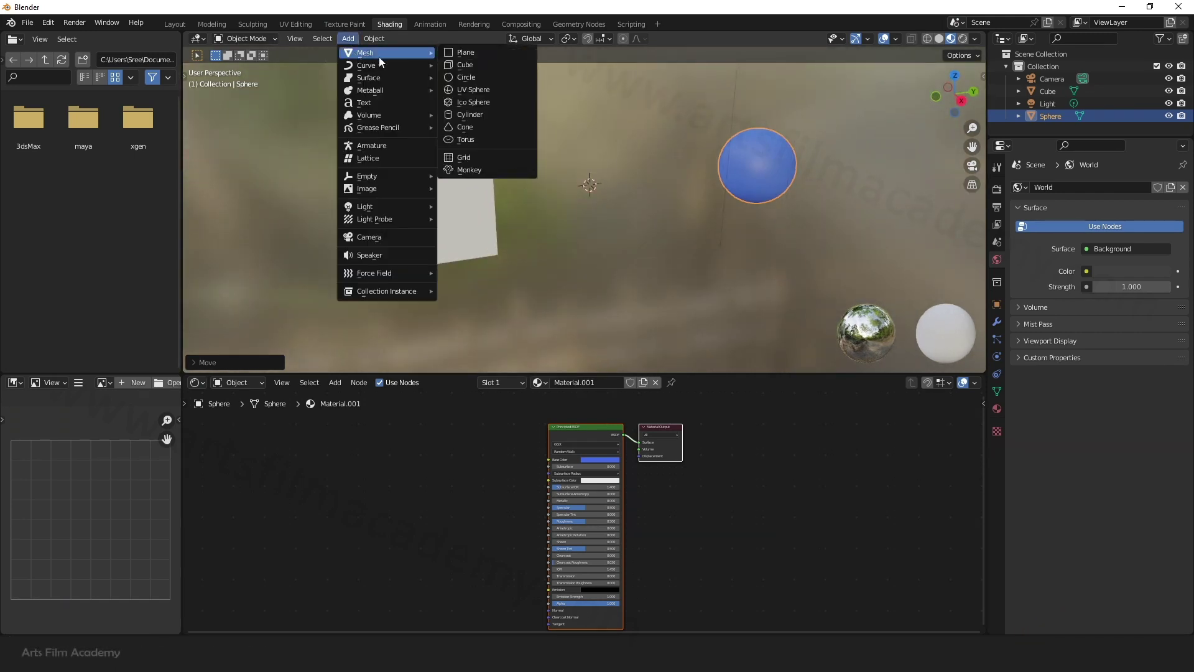
pyautogui.click(471, 114)
pyautogui.scroll(2, 578, 178)
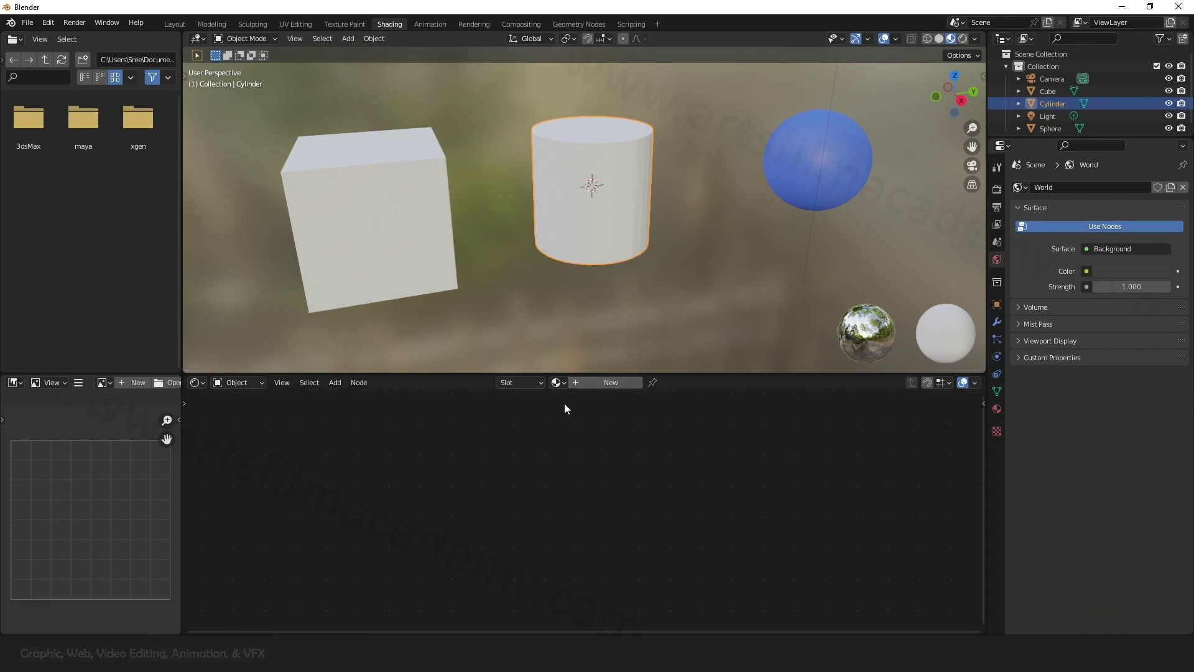
# Create a new material for the cylinder and set its Principled BSDF base color to crimson.
pyautogui.click(606, 383)
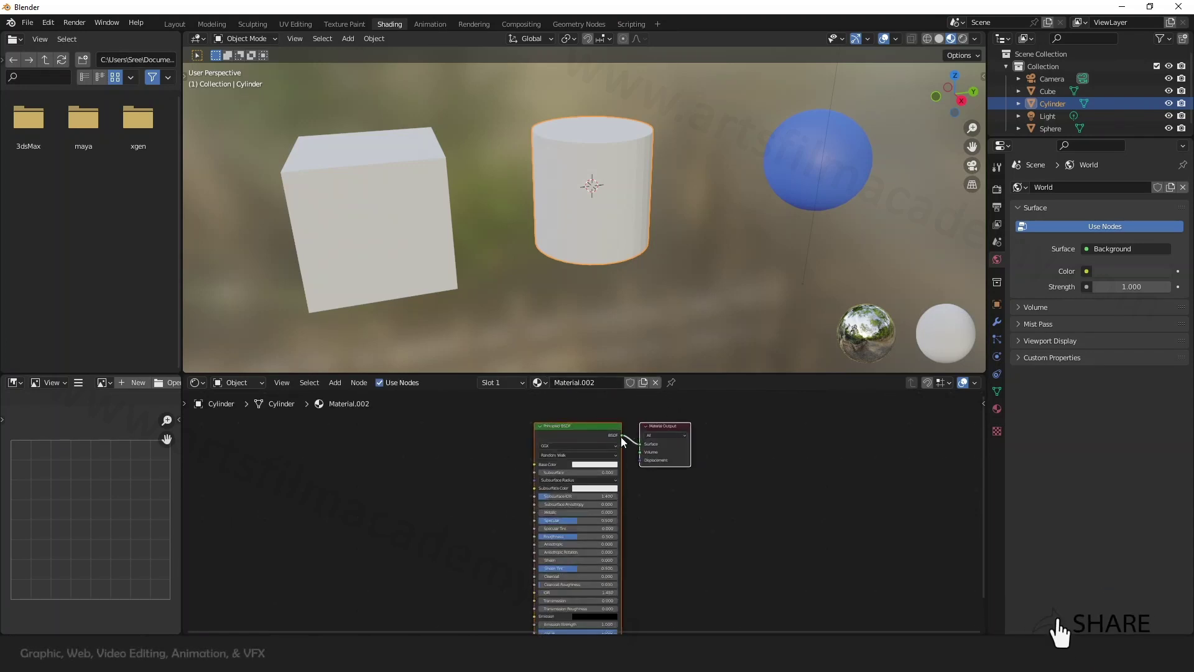
pyautogui.scroll(4, 591, 424)
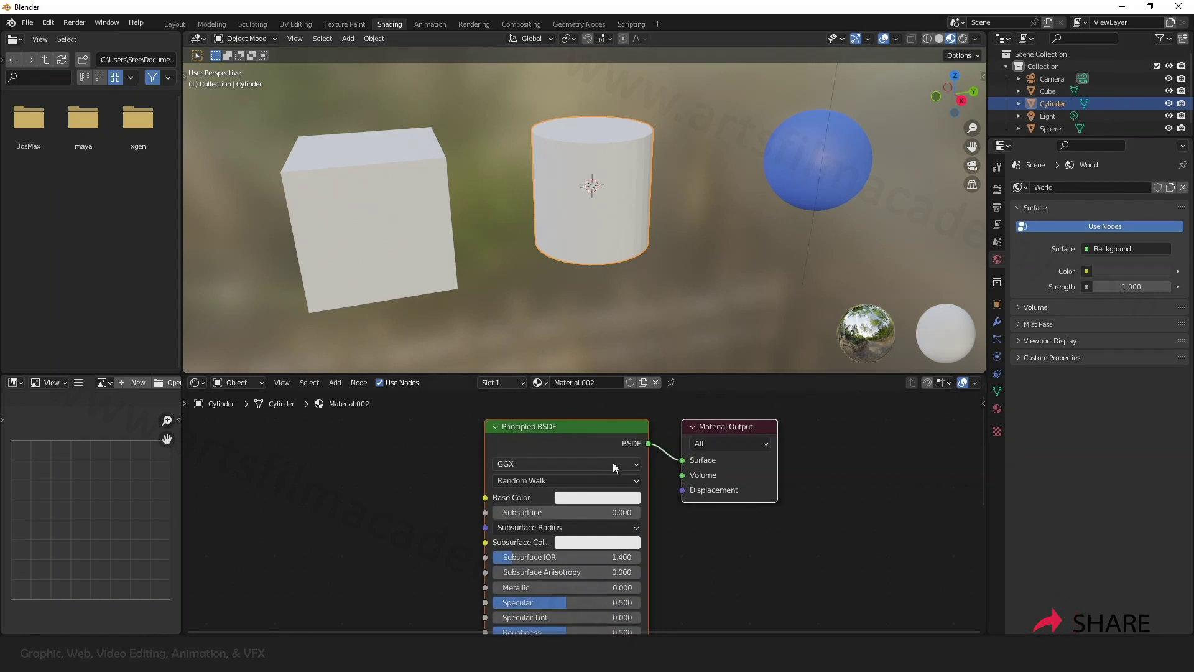
pyautogui.click(609, 498)
pyautogui.moveTo(623, 359); pyautogui.dragTo(624, 395)
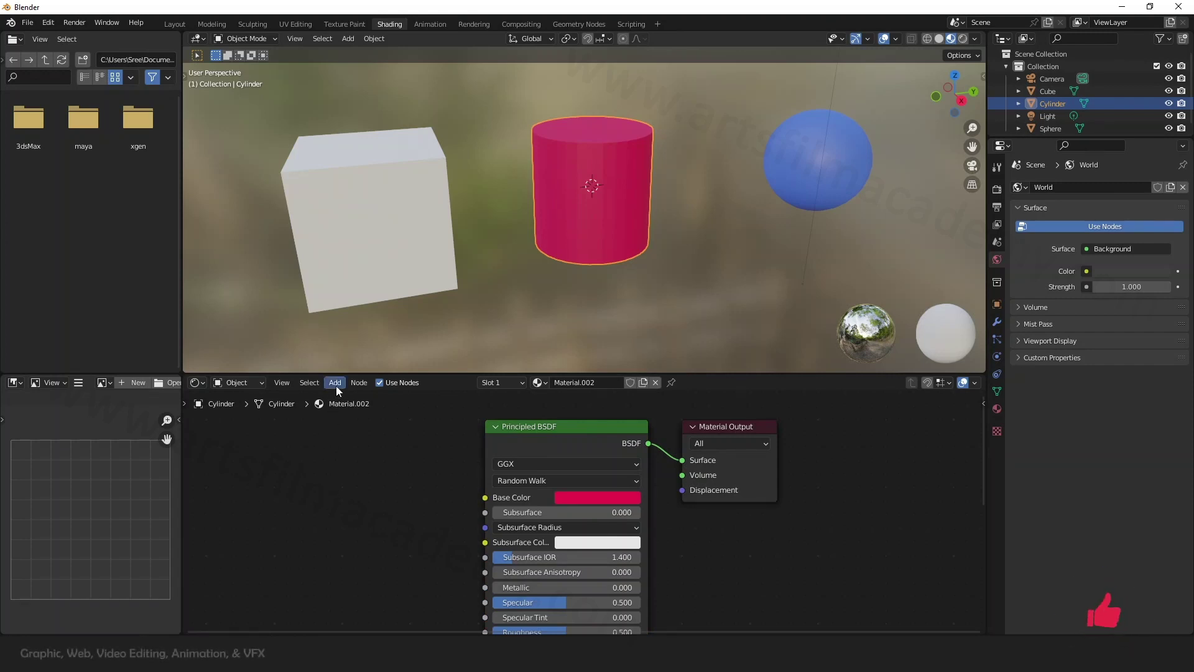
# Shift the Principled BSDF node slightly away from the Material Output node and look through the texture nodes that can be added.
pyautogui.moveTo(543, 423); pyautogui.dragTo(528, 423)
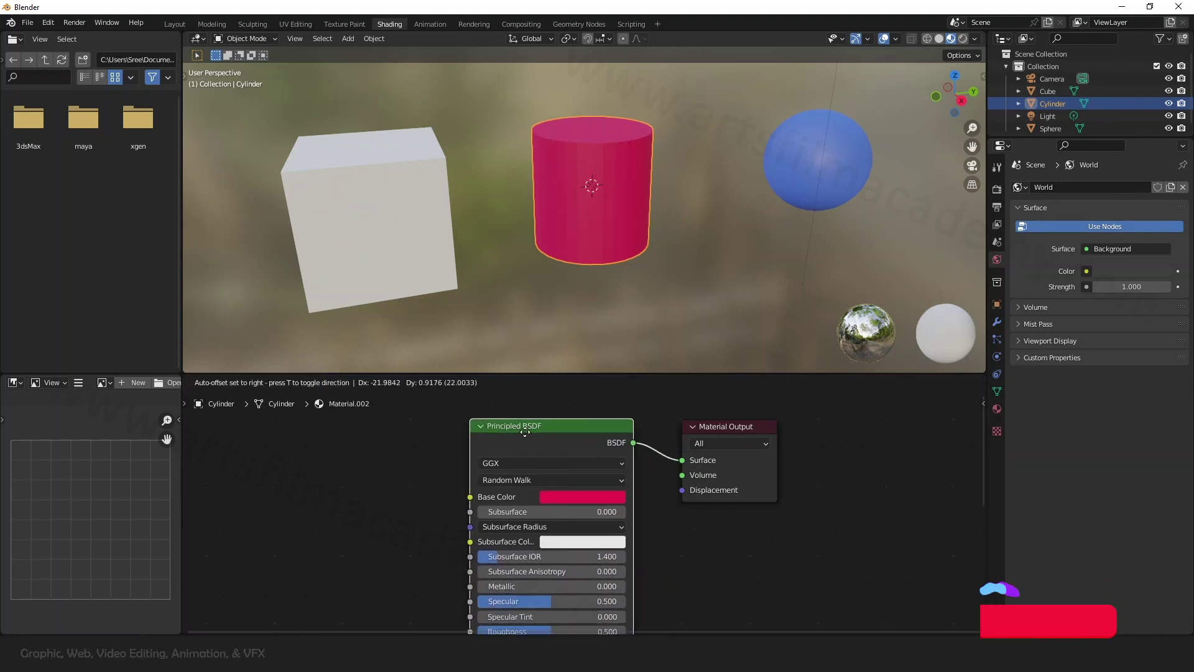
pyautogui.click(335, 382)
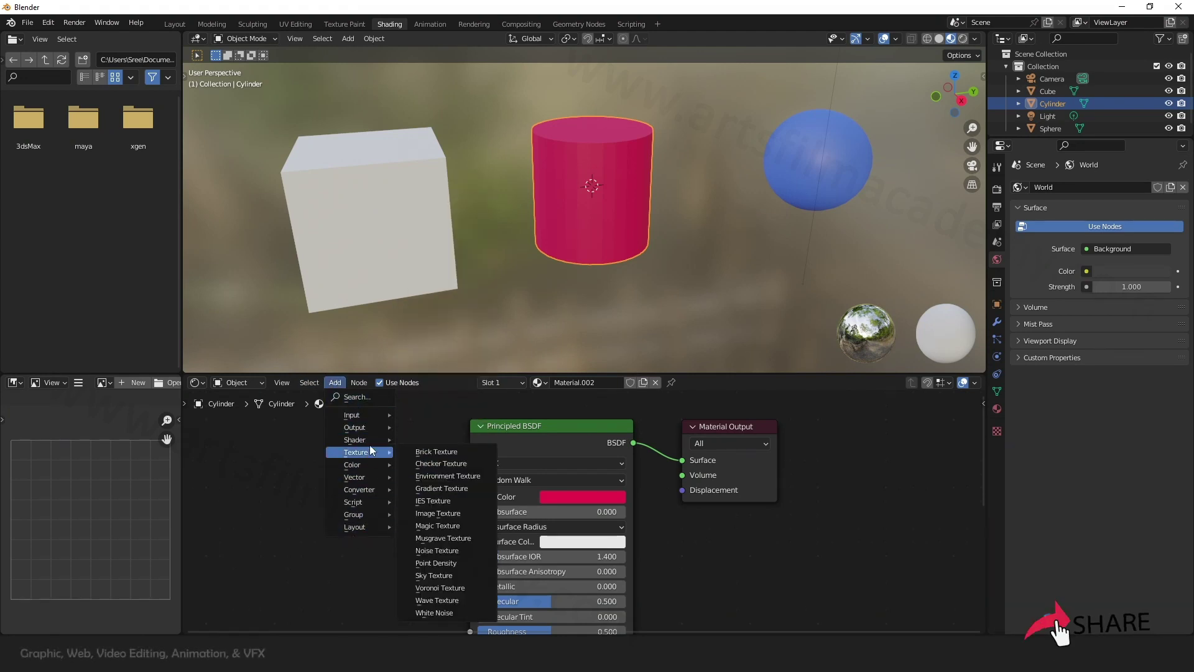
pyautogui.moveTo(372, 440)
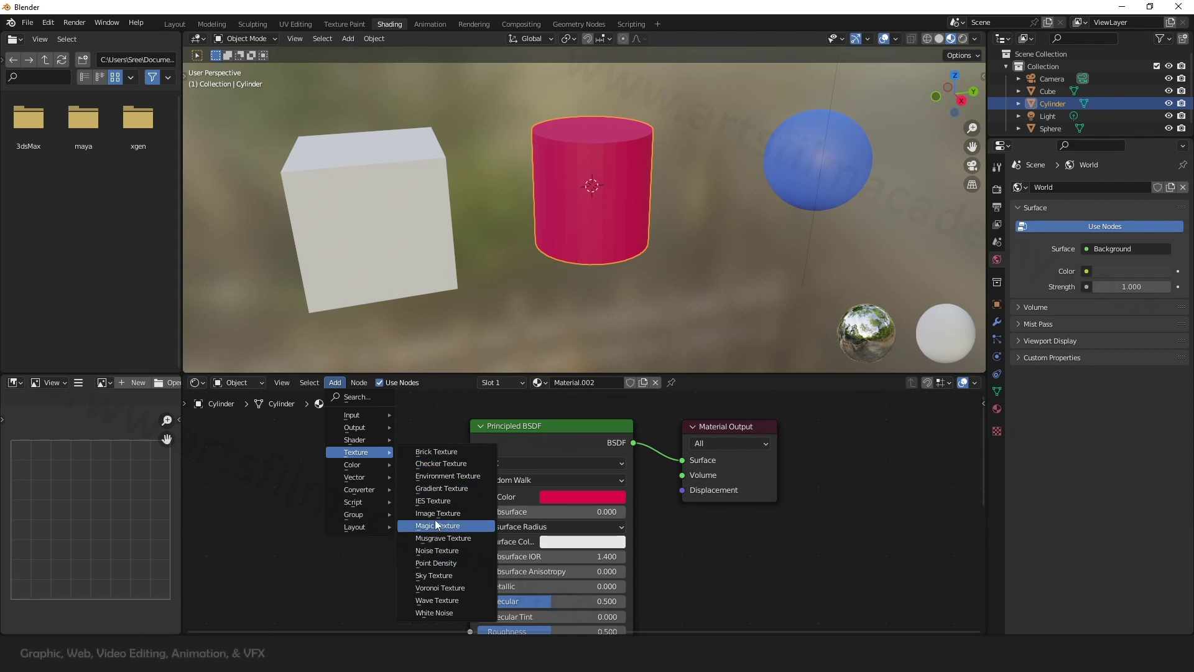
pyautogui.scroll(-3, 686, 514)
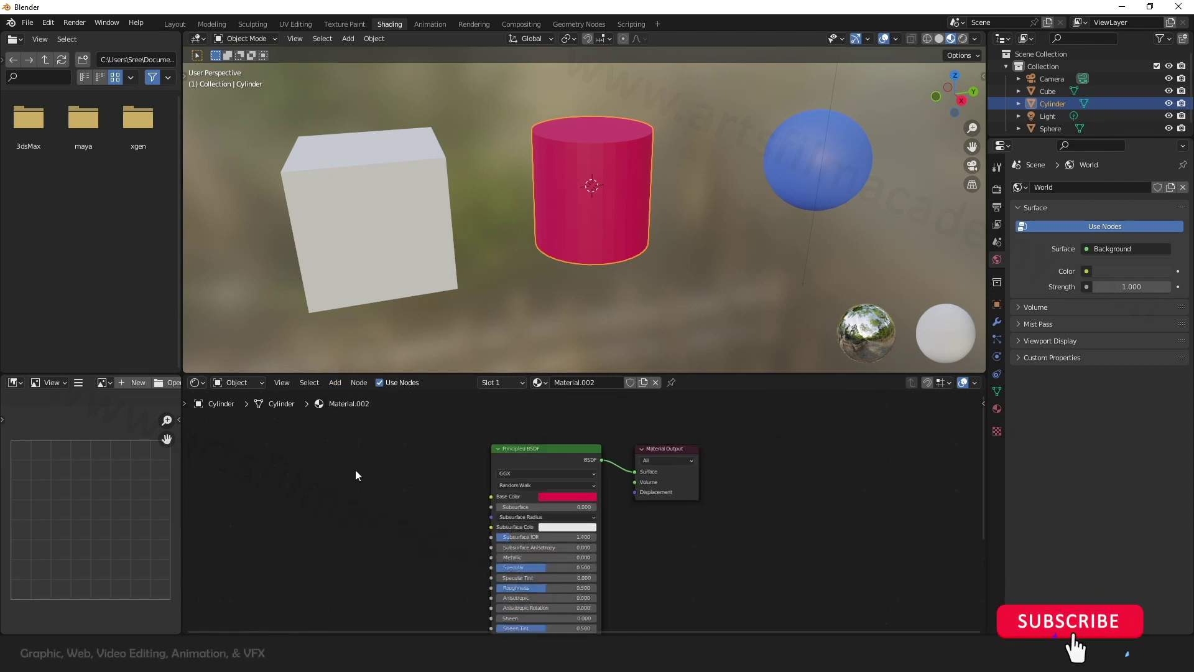
pyautogui.moveTo(435, 505); pyautogui.dragTo(449, 519, button='middle')
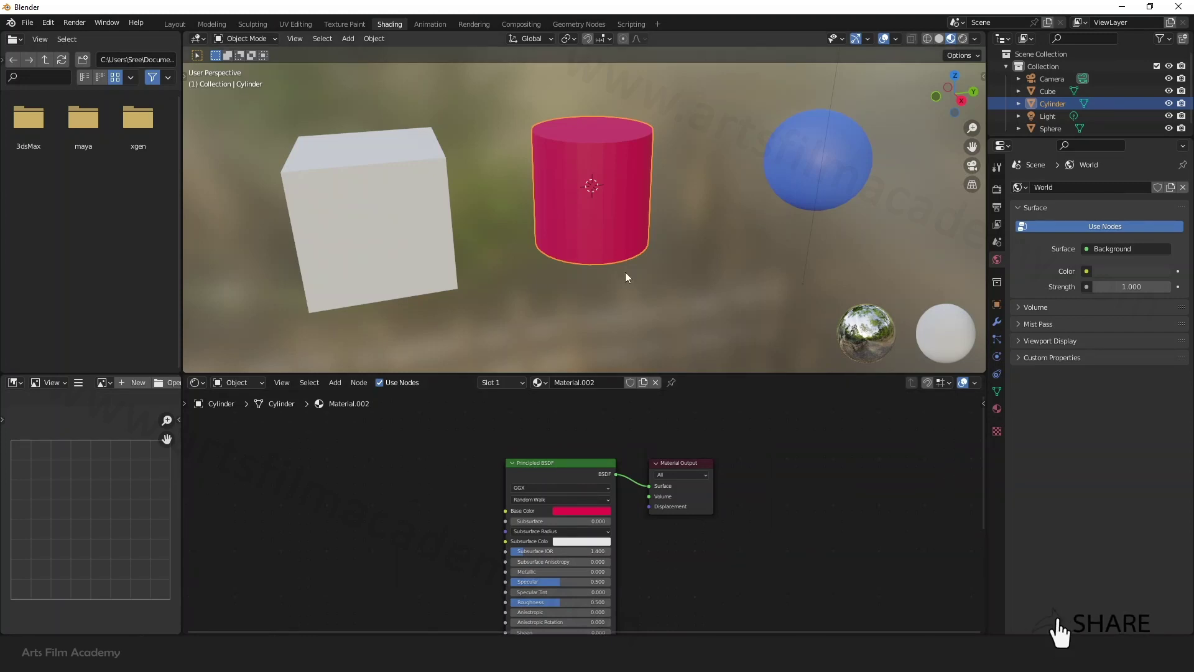
# Assign the existing blue Material.001 to the cube in place of its white material.
pyautogui.scroll(-1, 625, 271)
pyautogui.scroll(1, 659, 269)
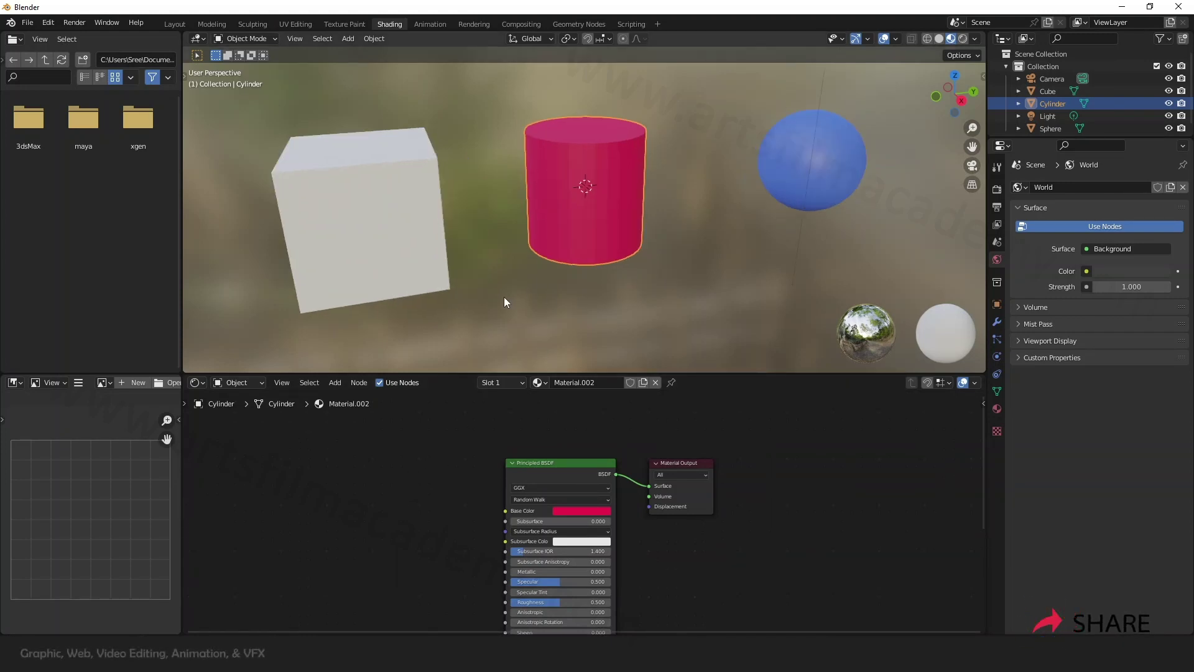
pyautogui.click(375, 253)
pyautogui.click(382, 212)
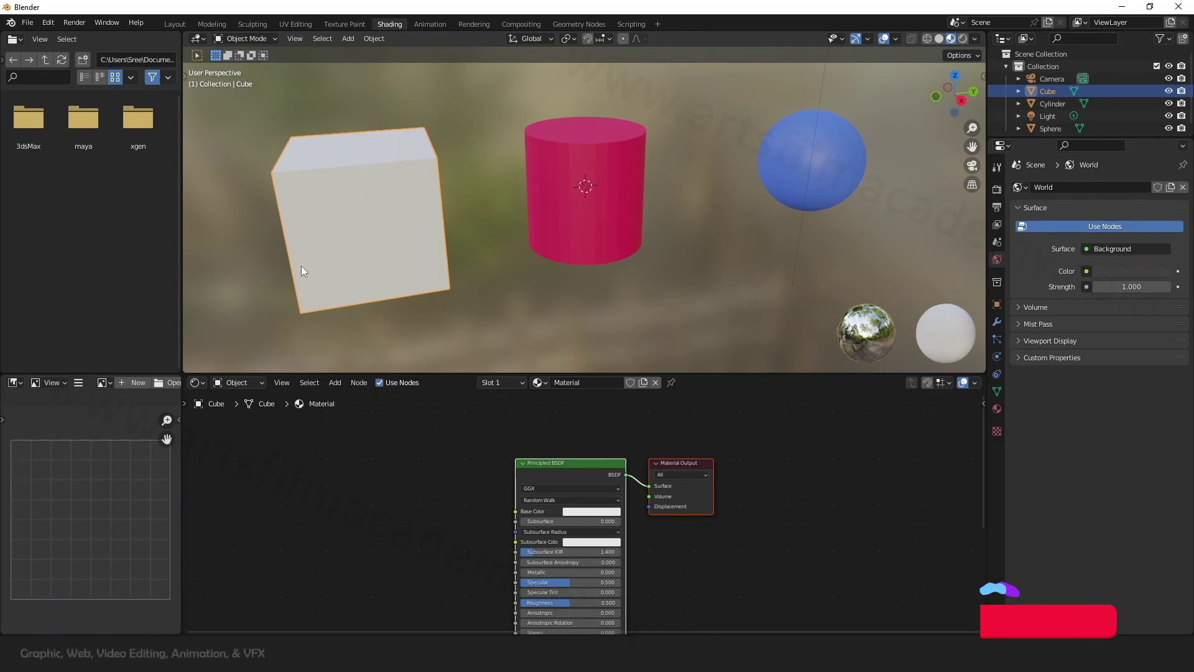
pyautogui.click(398, 516)
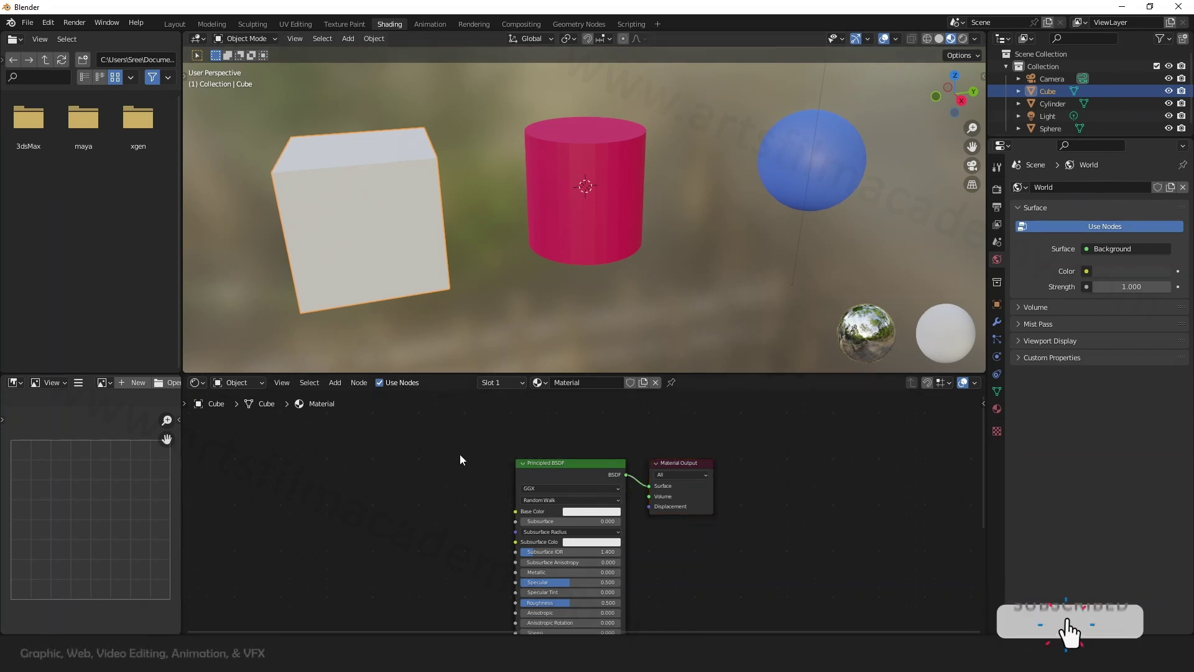
pyautogui.click(539, 383)
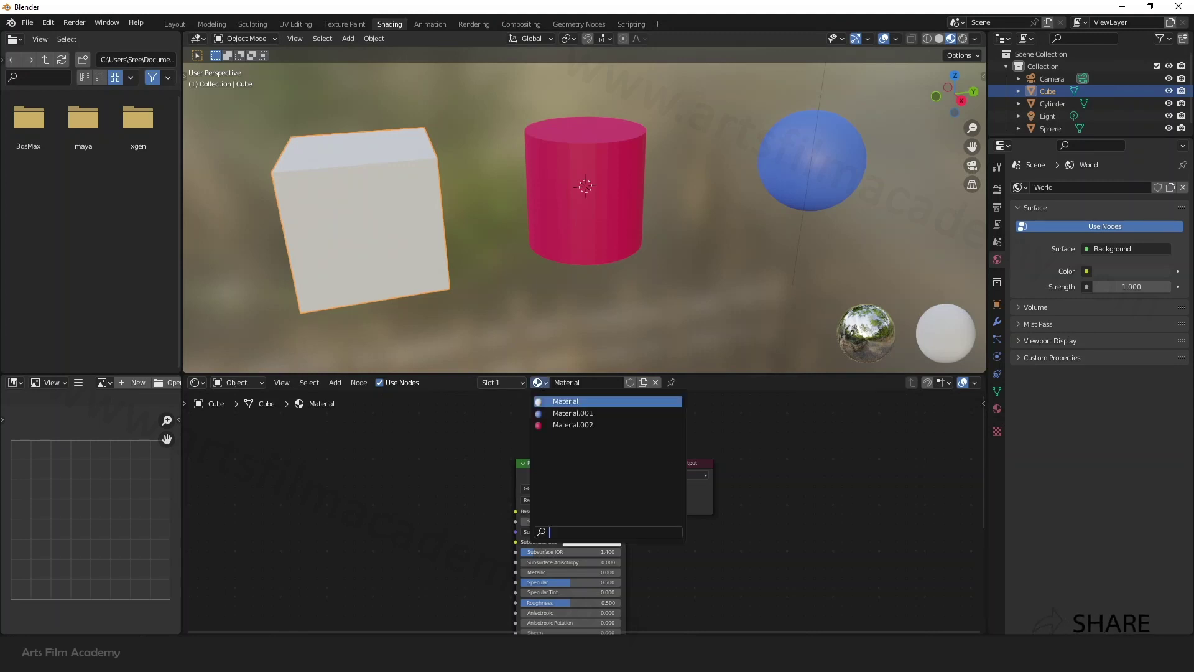
pyautogui.click(567, 413)
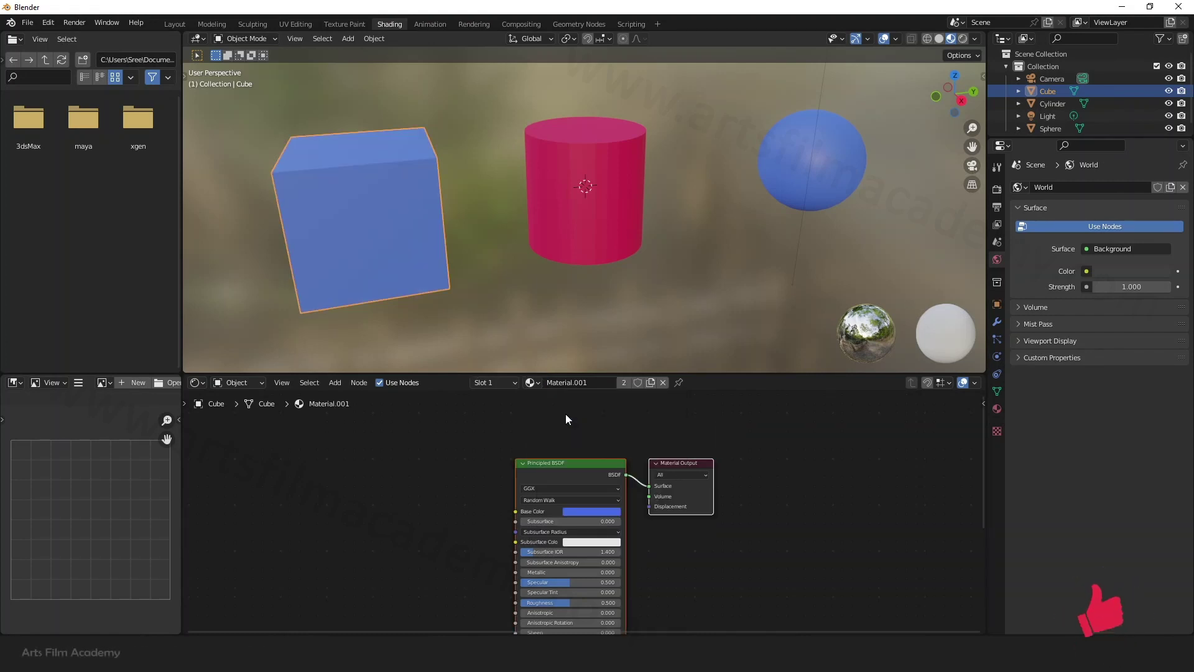
pyautogui.click(416, 583)
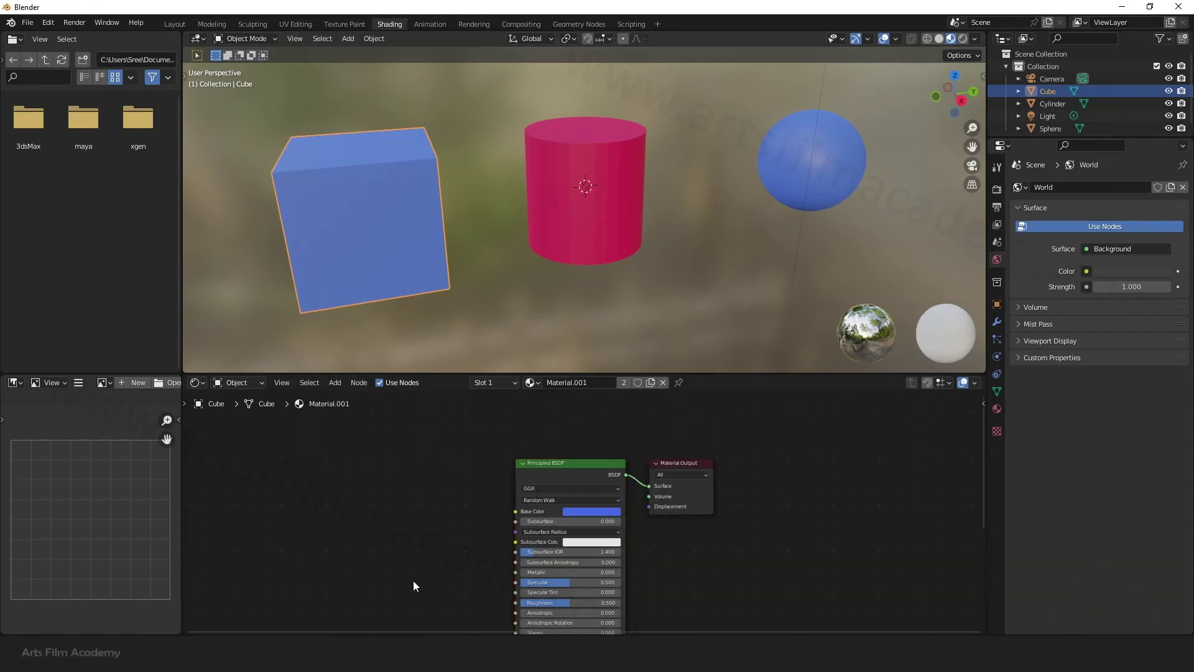
# Change the Principled BSDF base color of Material.001, shared by the cube and the sphere, to a more saturated blue.
pyautogui.click(399, 313)
pyautogui.click(364, 275)
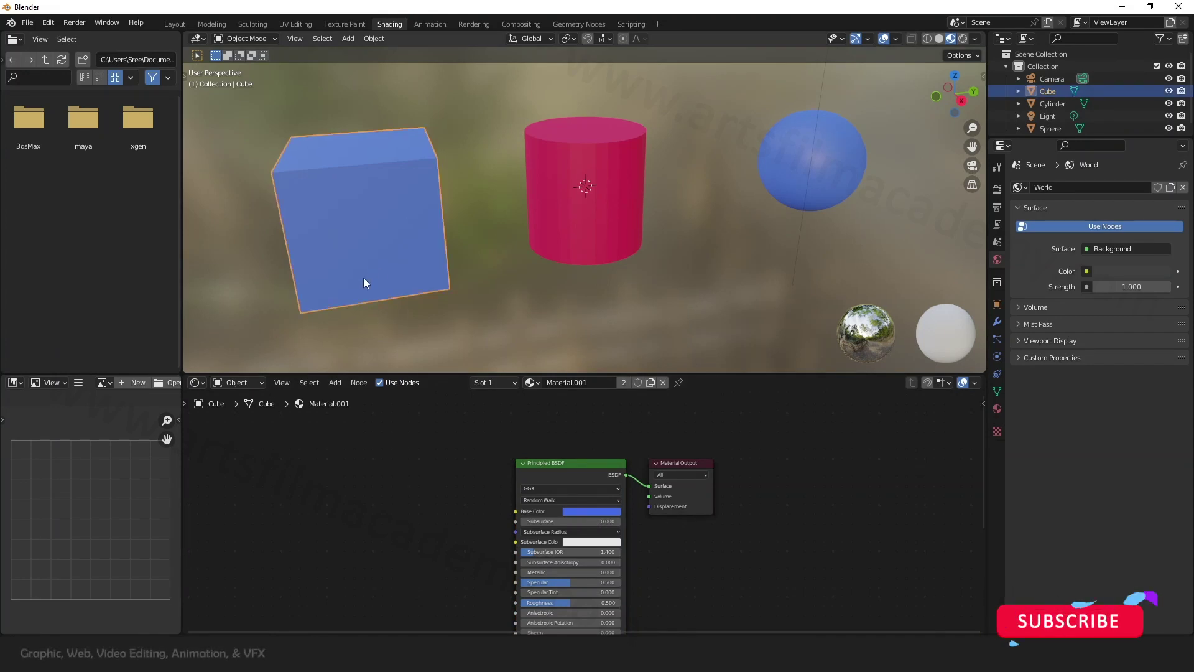
pyautogui.click(799, 147)
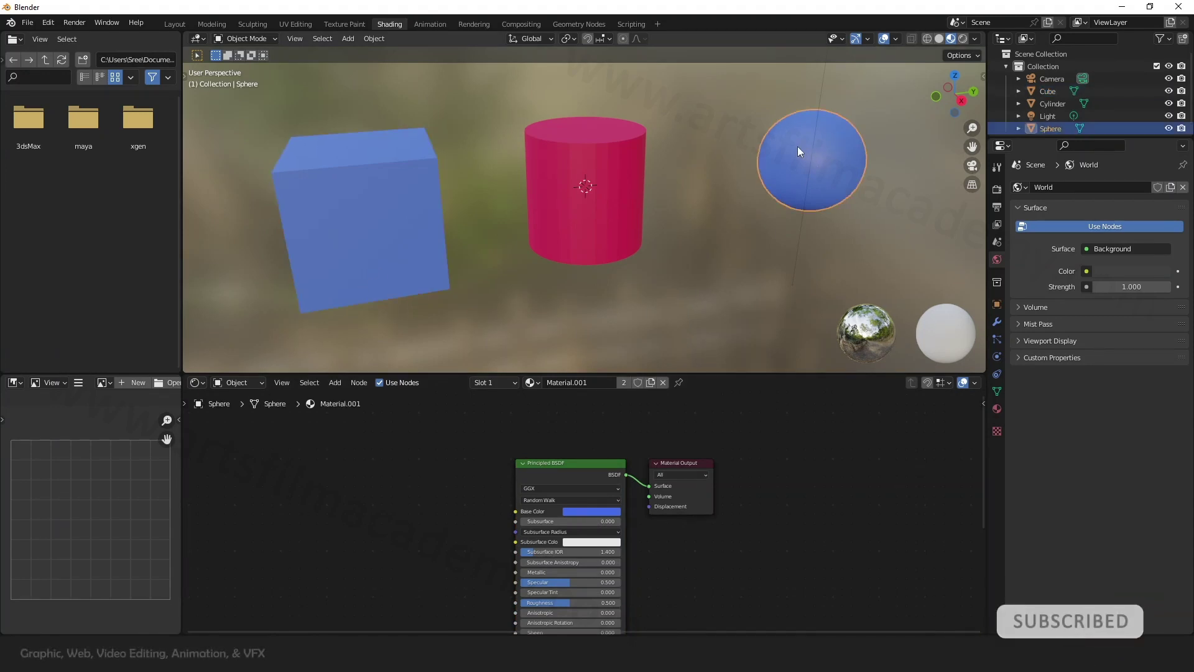
pyautogui.click(341, 252)
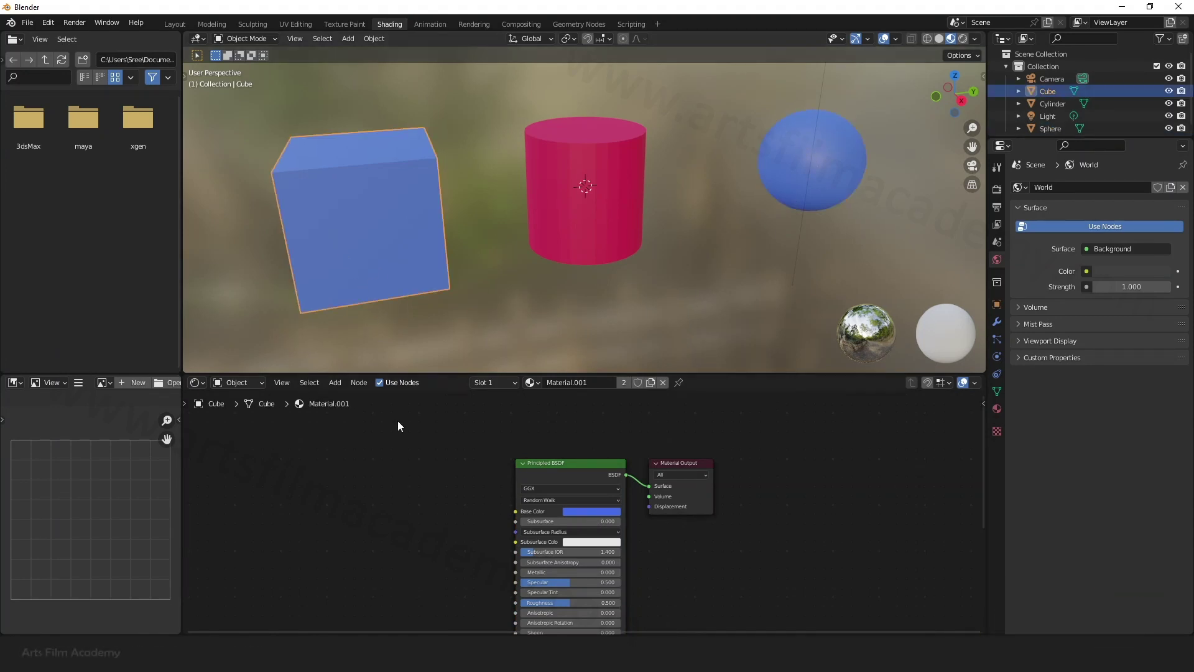
pyautogui.click(589, 512)
pyautogui.moveTo(602, 423)
pyautogui.mouseDown()
pyautogui.moveTo(568, 403)
pyautogui.moveTo(578, 438)
pyautogui.moveTo(614, 442)
pyautogui.moveTo(622, 385)
pyautogui.mouseUp()
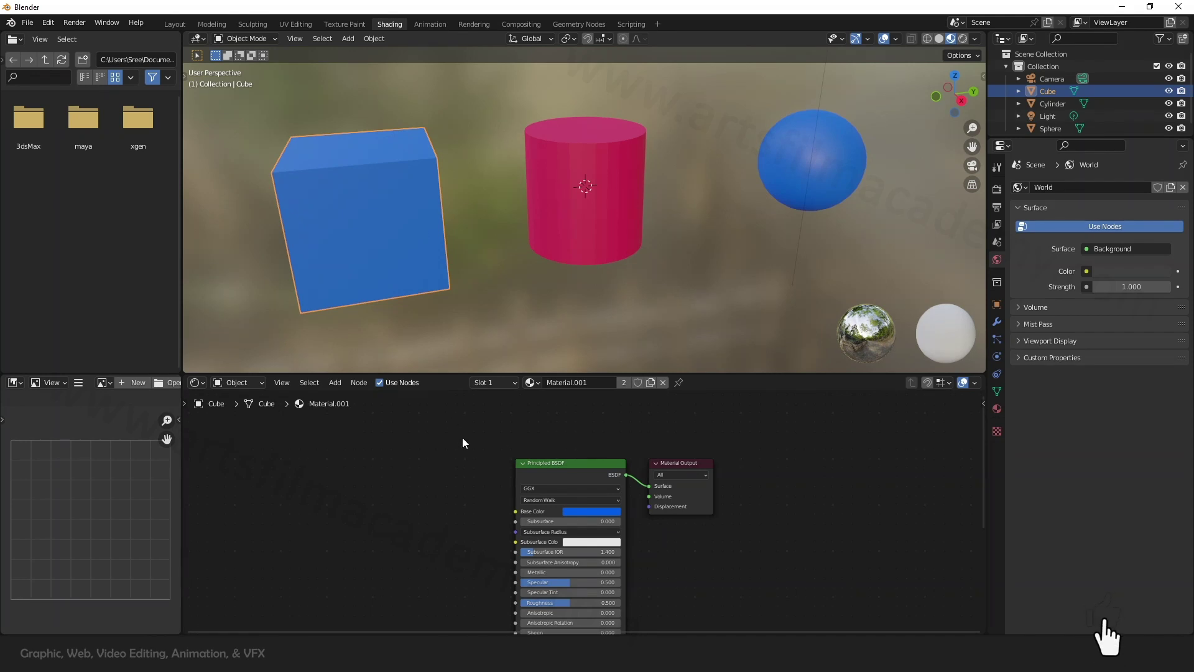
pyautogui.moveTo(463, 438); pyautogui.dragTo(424, 445, button='middle')
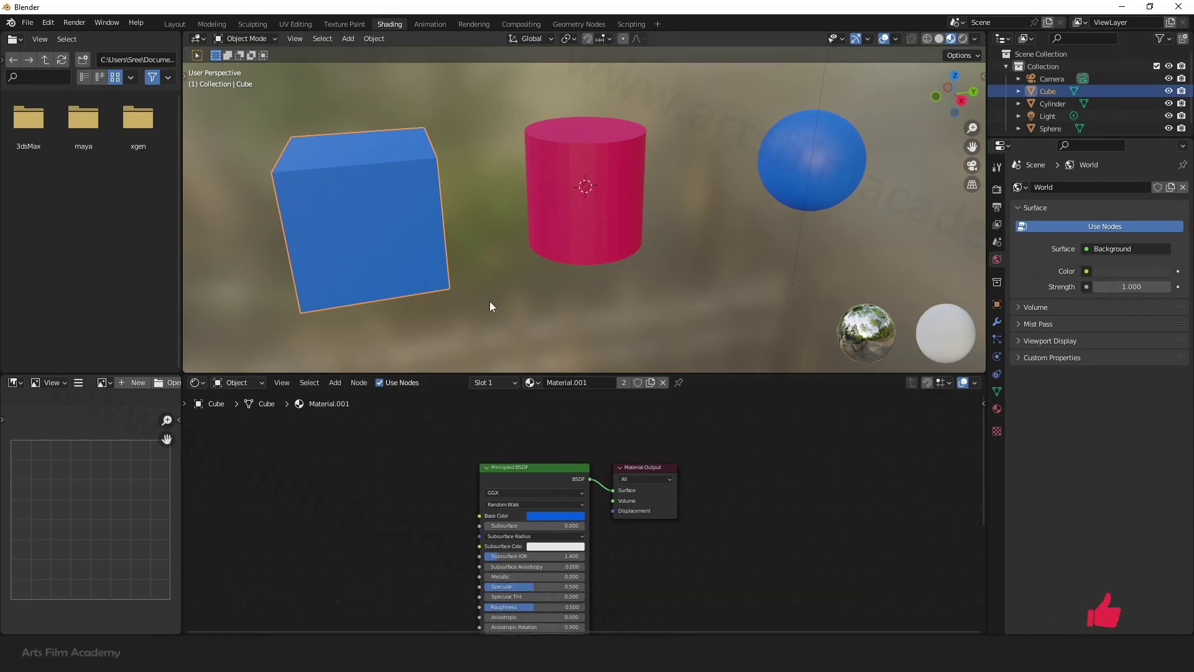
# Assign the white Material to the sphere and switch the sphere back to Material.001.
pyautogui.click(828, 164)
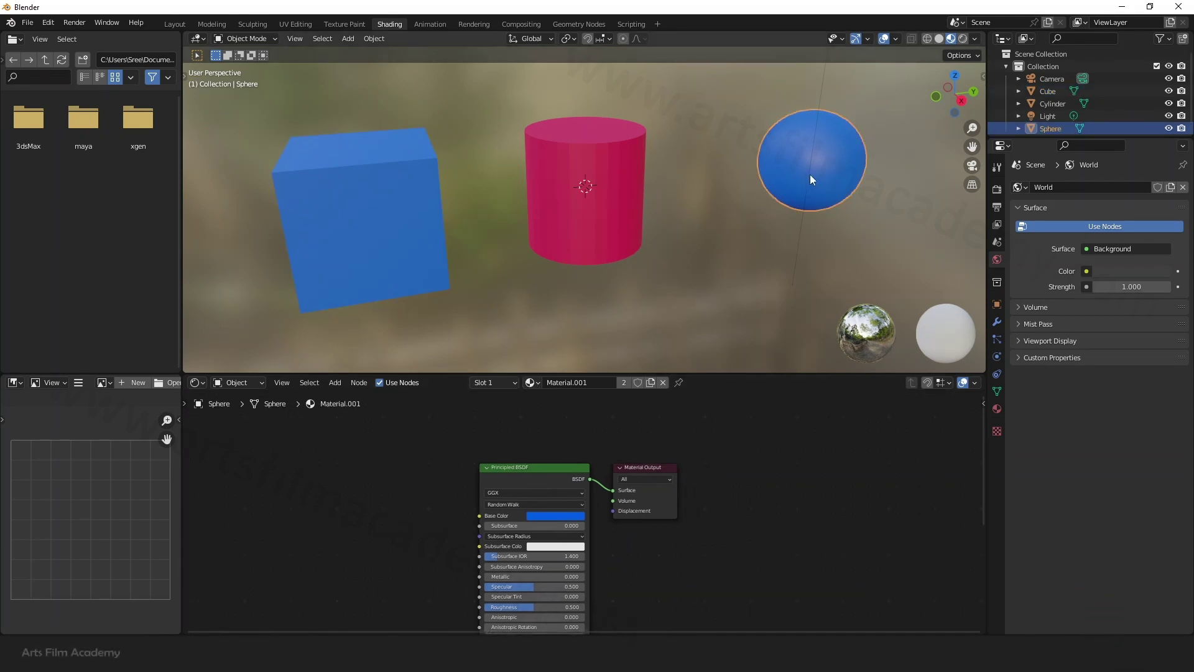
pyautogui.click(533, 383)
pyautogui.click(550, 415)
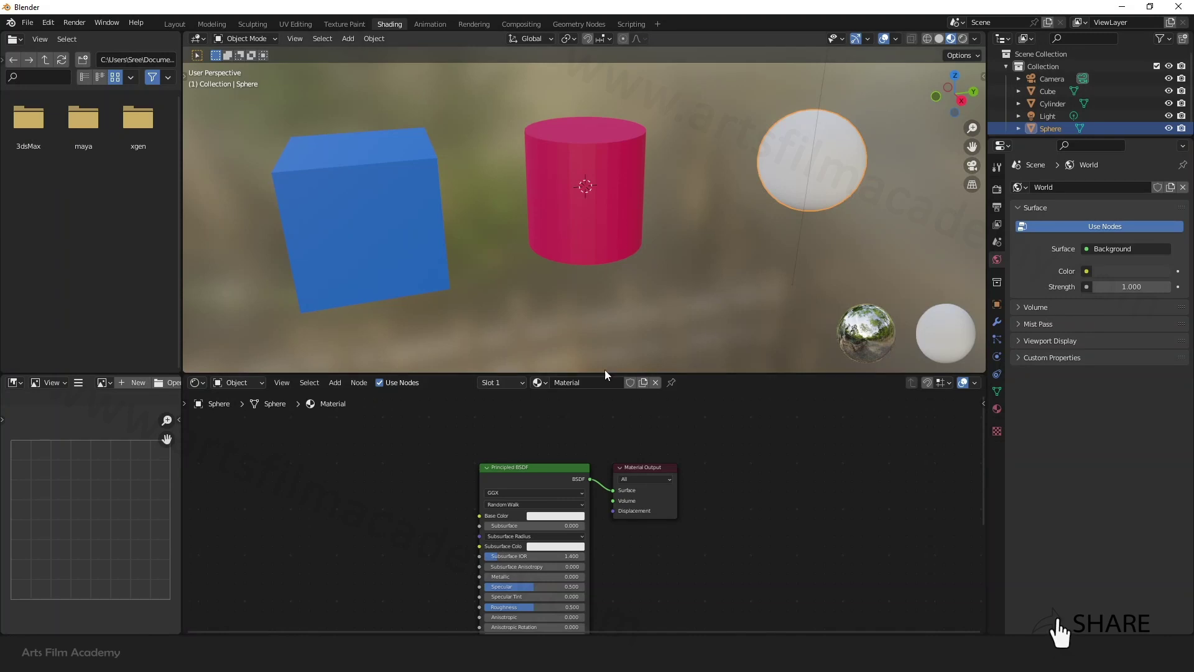
pyautogui.doubleClick(591, 386)
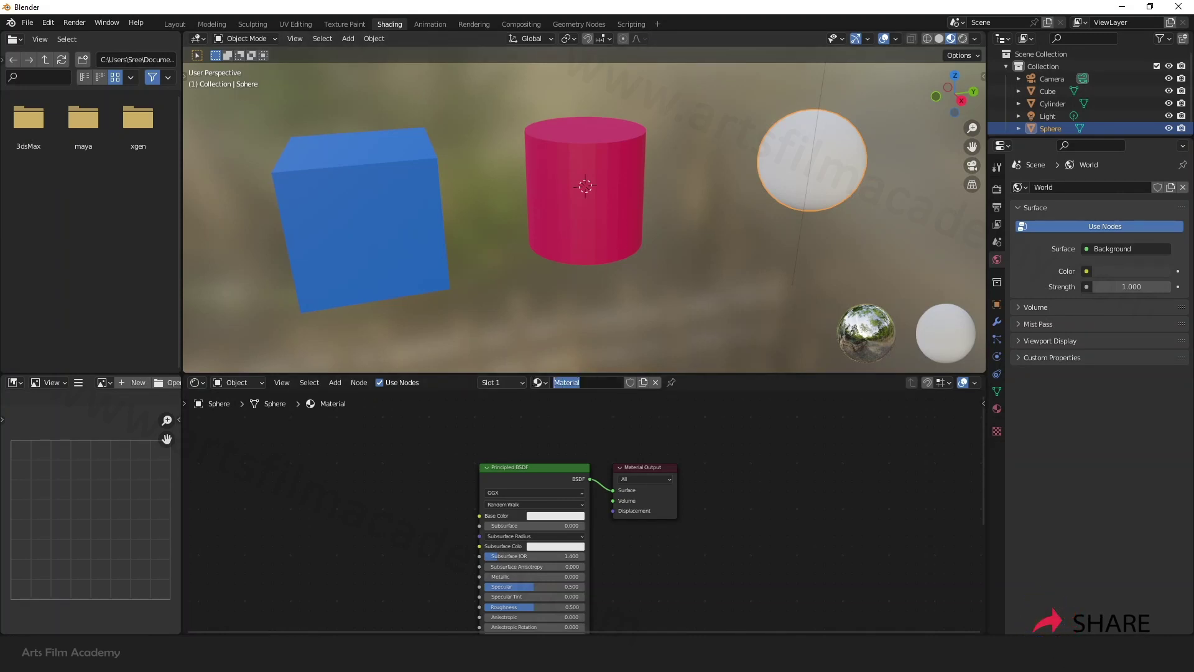
pyautogui.click(539, 384)
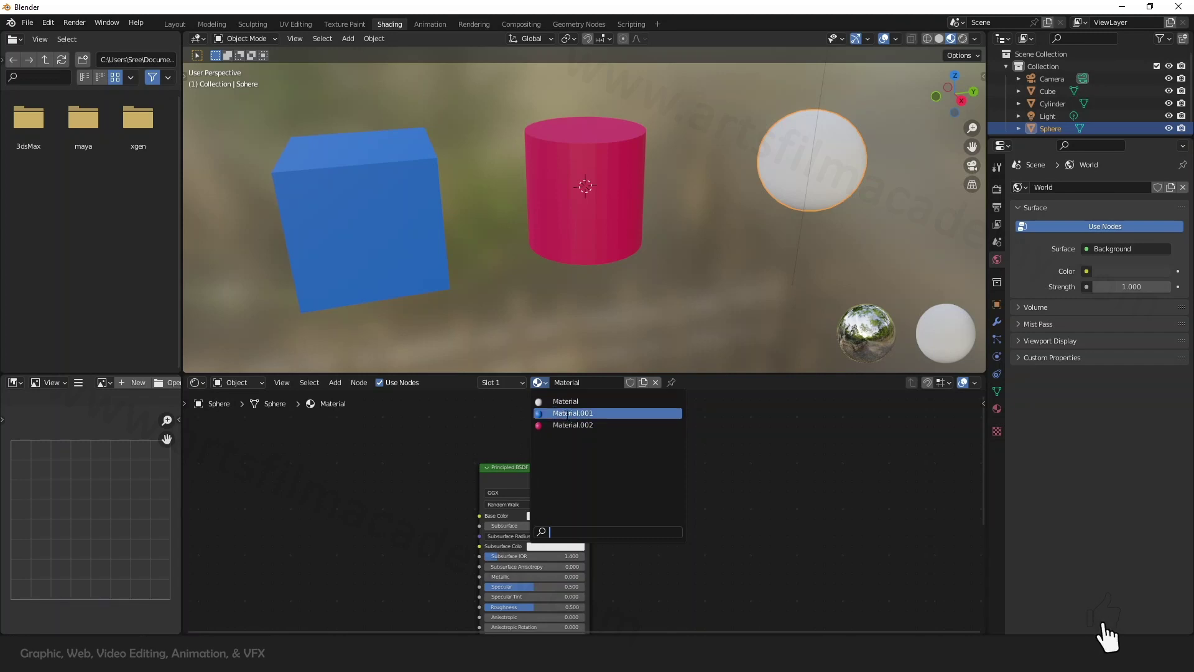
pyautogui.click(541, 414)
# Rename the sphere's Material.001 to blue and move its Principled BSDF node slightly higher.
pyautogui.click(534, 383)
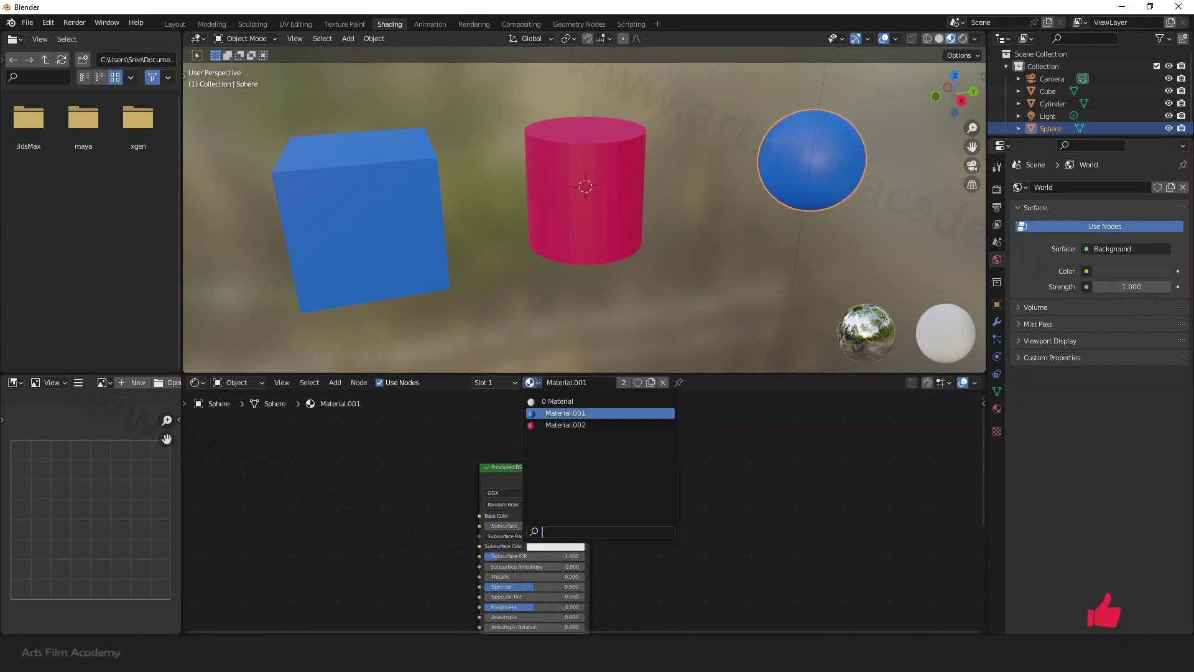
pyautogui.click(594, 380)
pyautogui.doubleClick(594, 381)
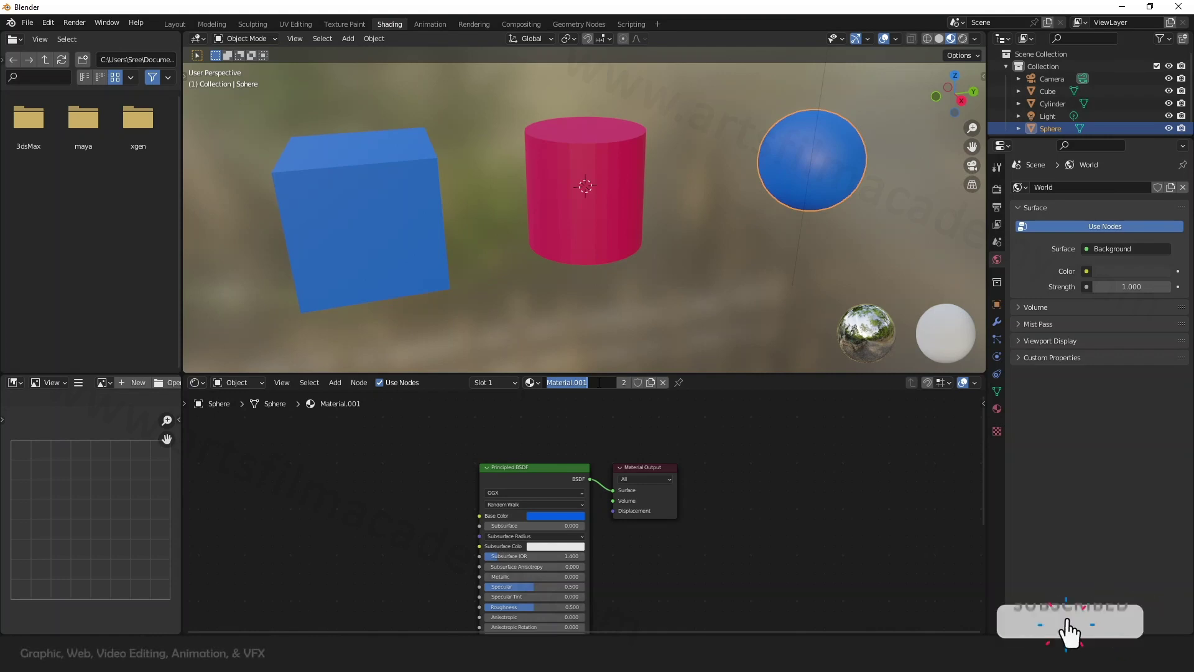
pyautogui.write('b')
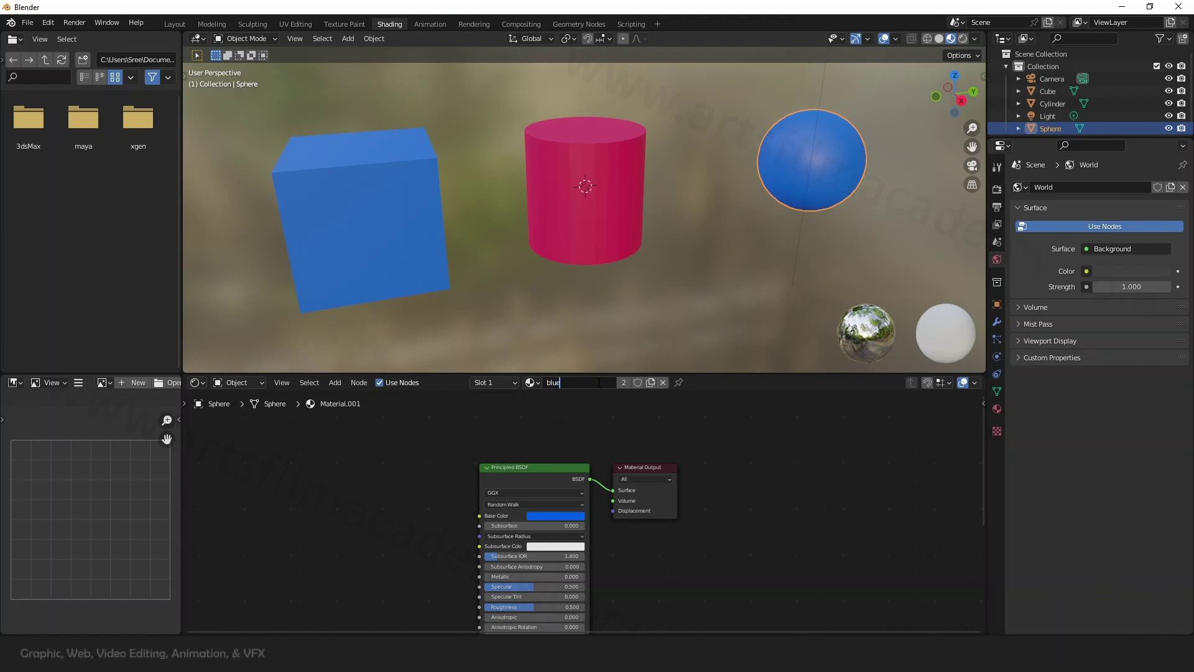
pyautogui.write('lue')
pyautogui.press('Return')
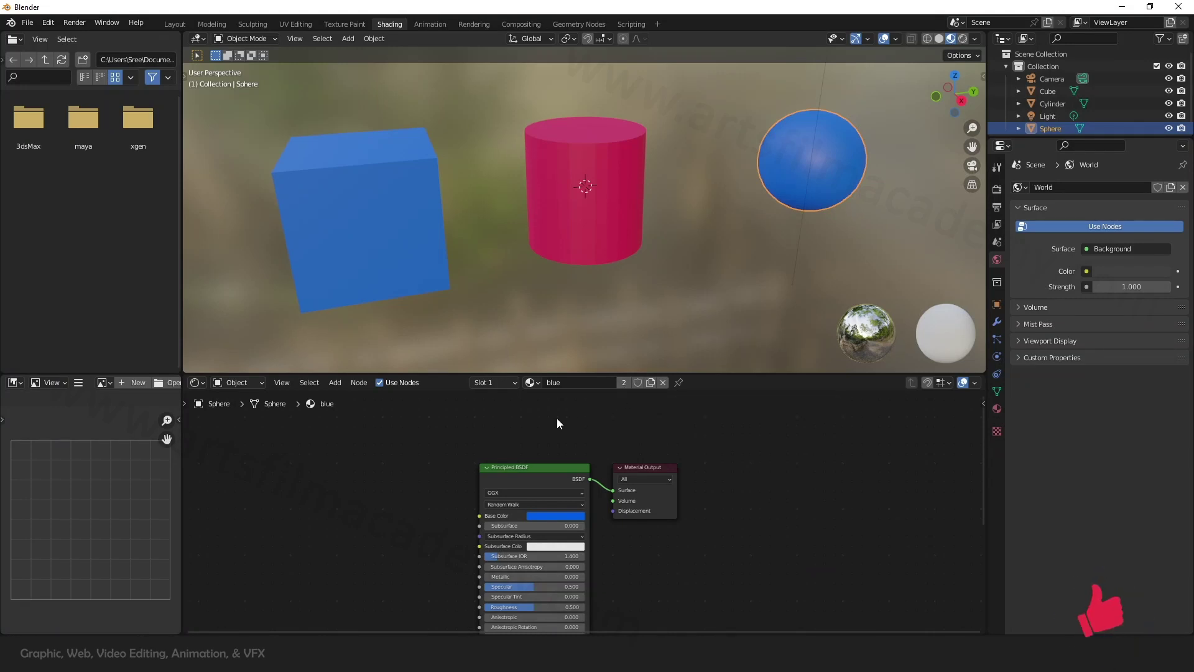
pyautogui.moveTo(551, 466); pyautogui.dragTo(549, 438)
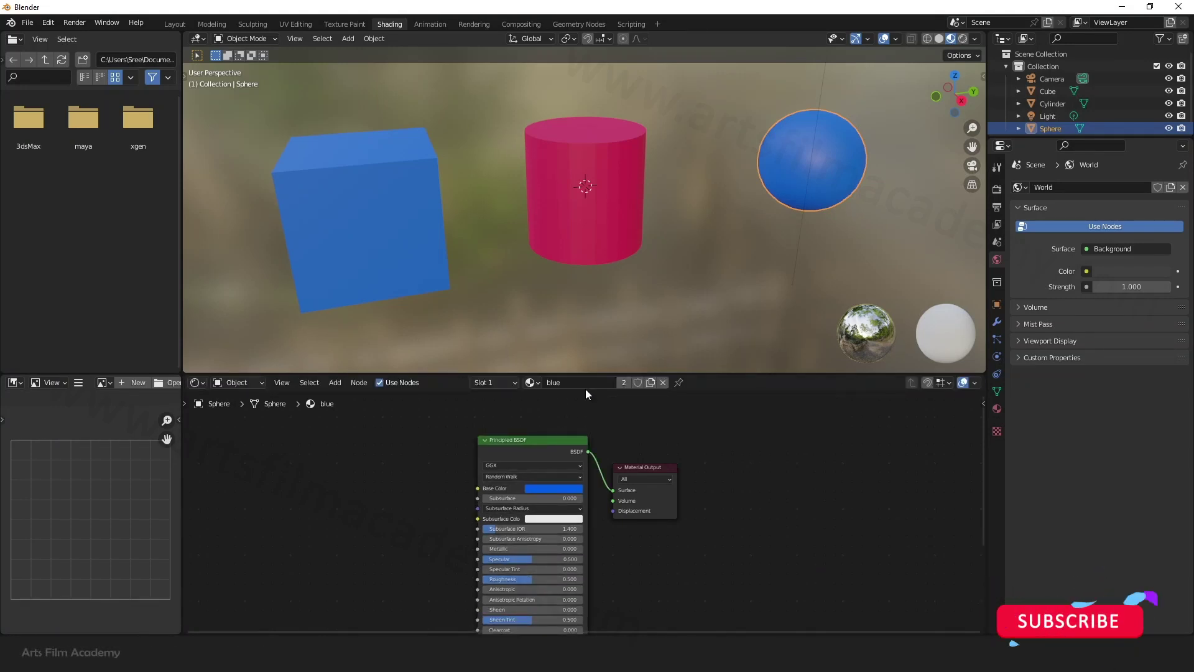
# Replace the sphere's blue material with the white Material, review the available materials, and deselect the sphere.
pyautogui.click(534, 381)
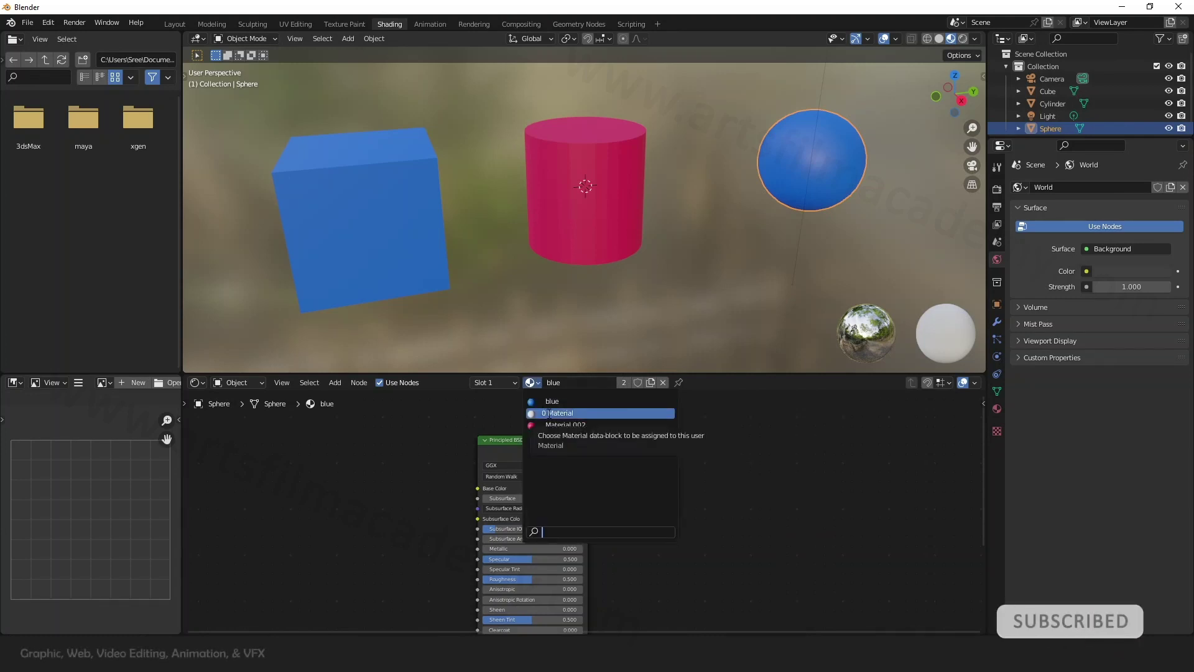
pyautogui.click(548, 413)
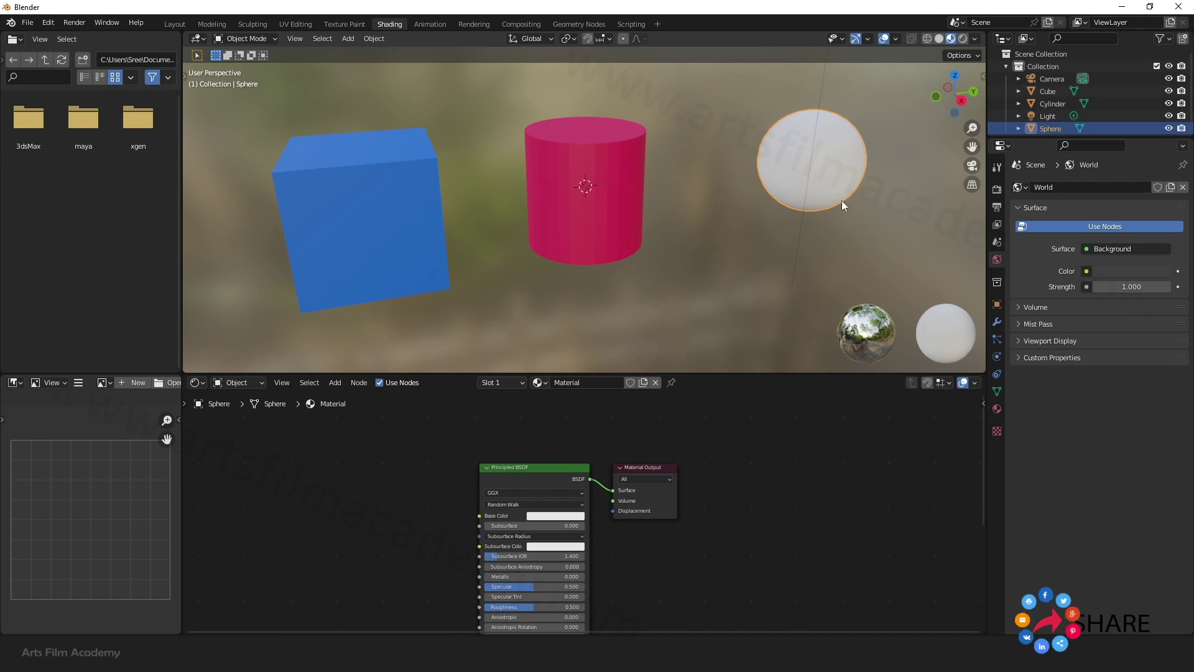
pyautogui.click(539, 382)
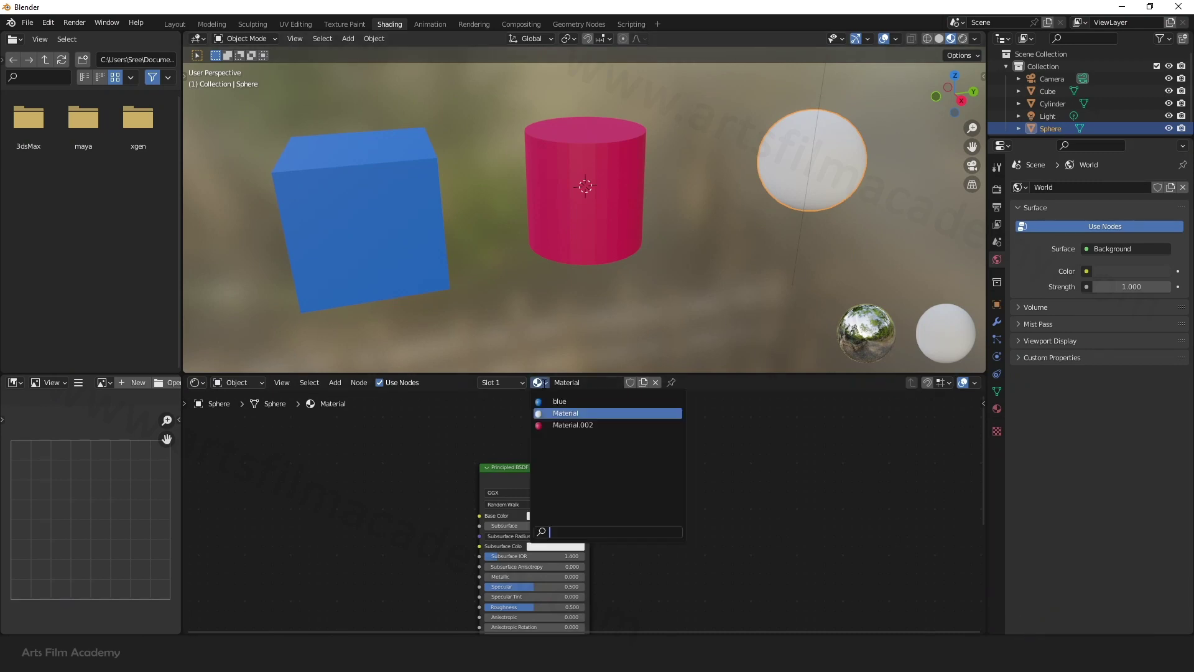
pyautogui.click(467, 428)
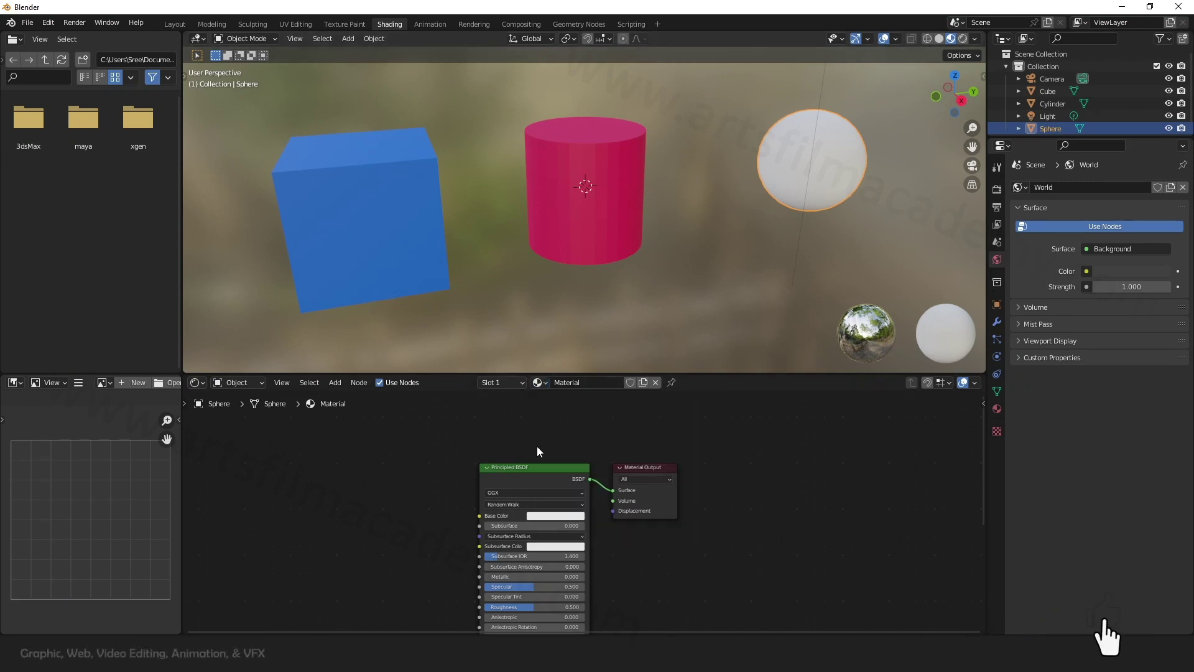
pyautogui.click(680, 270)
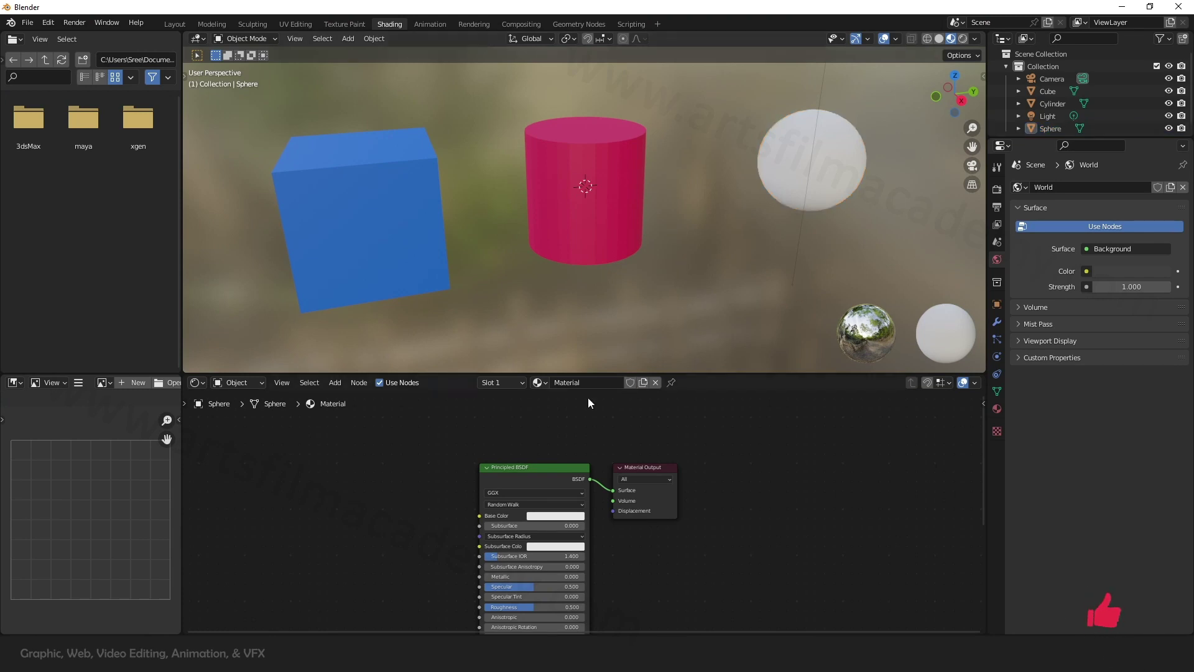
# Reassign the material named blue to the sphere.
pyautogui.doubleClick(547, 383)
pyautogui.click(539, 383)
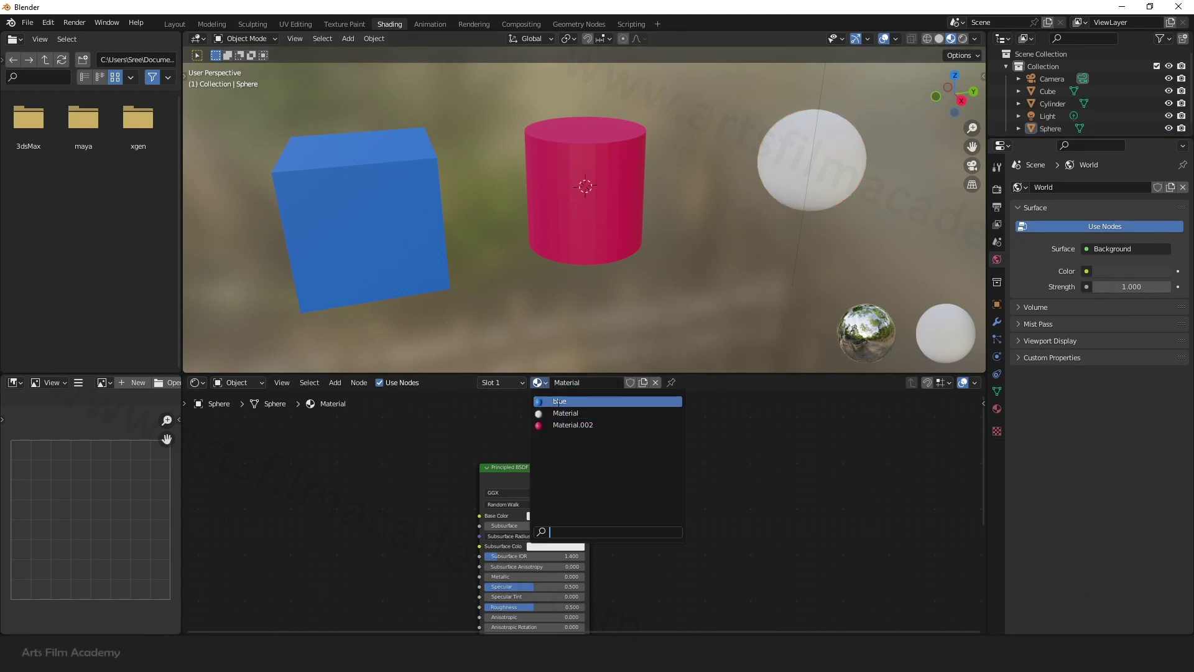
pyautogui.click(622, 399)
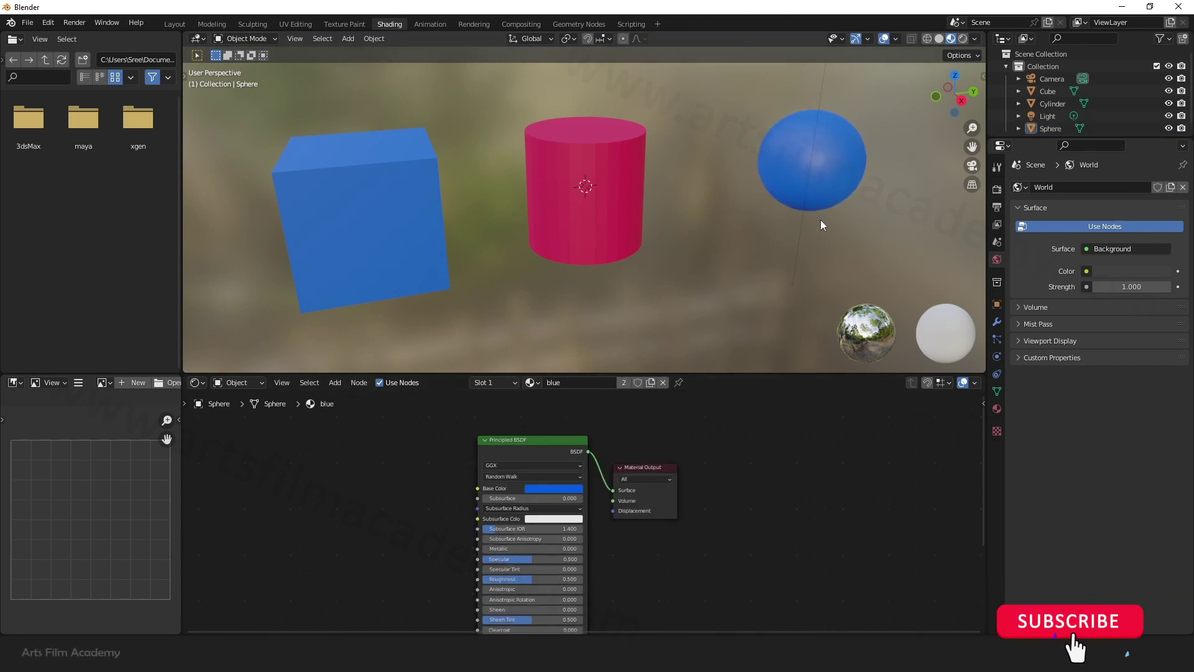
# Unlink the blue material from the sphere and assign the white Material in its place.
pyautogui.click(826, 153)
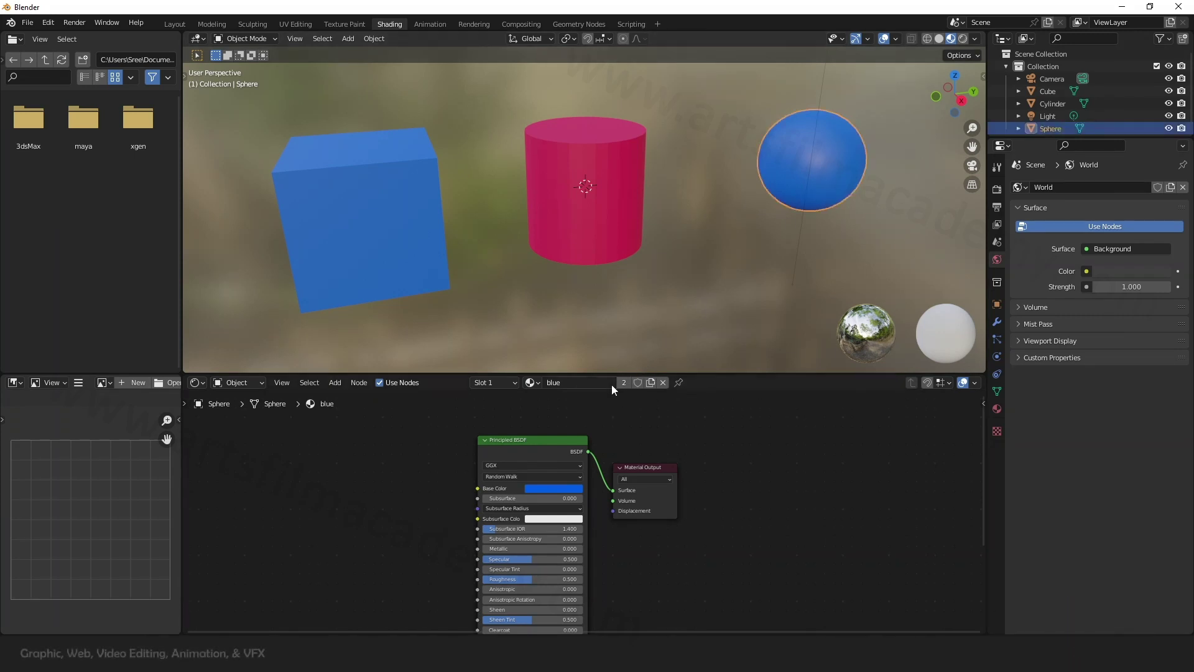
pyautogui.click(661, 383)
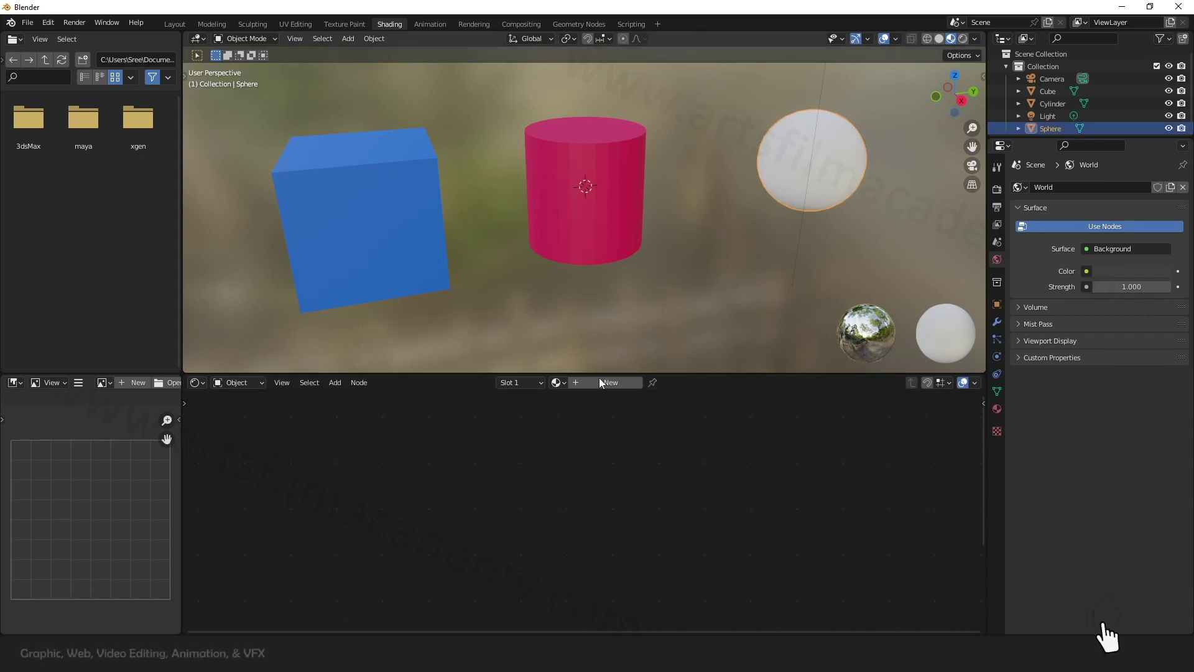
pyautogui.click(559, 382)
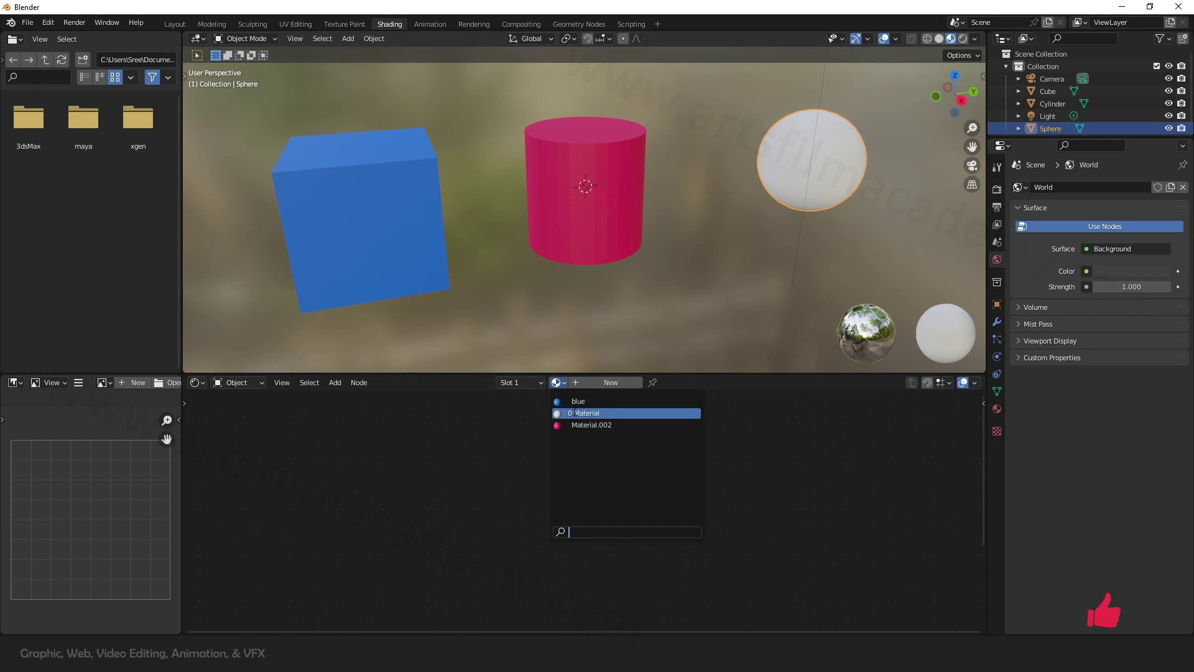
pyautogui.click(578, 413)
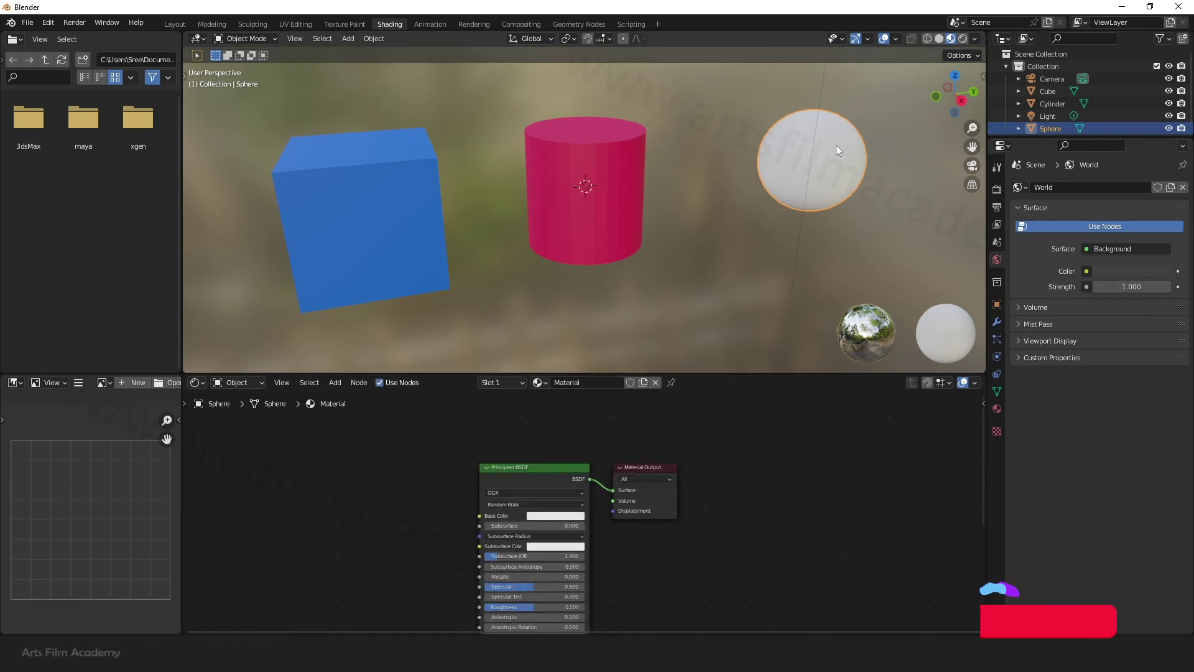
pyautogui.click(678, 271)
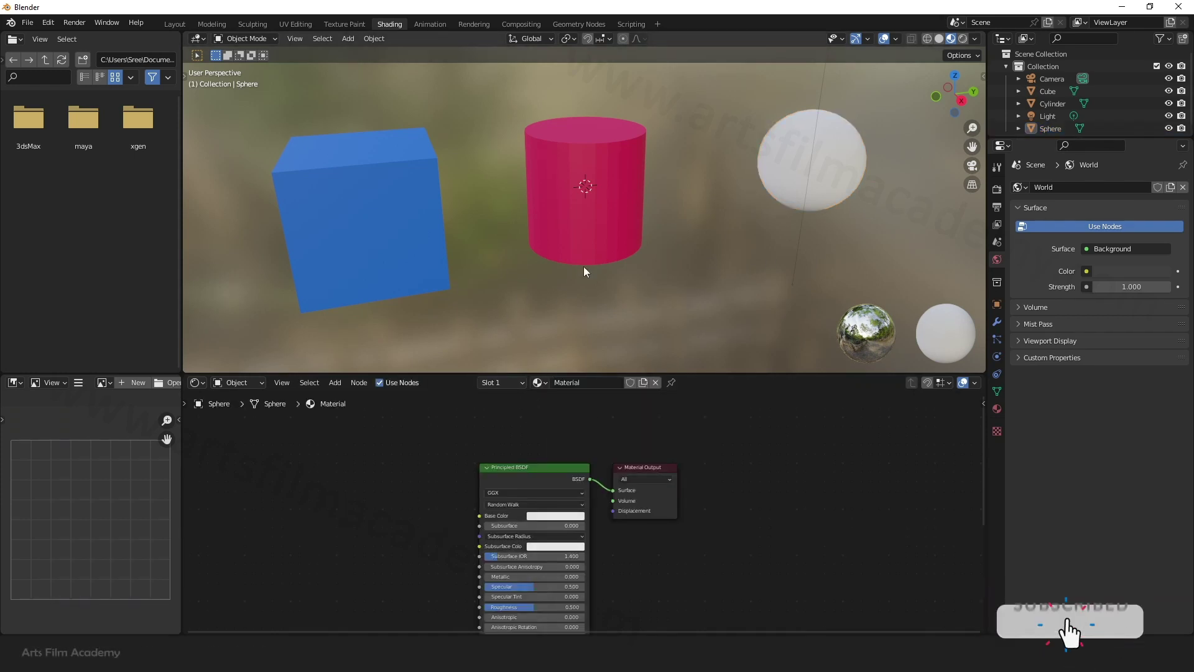
# Enlarge the node editor area upward so the full Principled BSDF node fits in it.
pyautogui.scroll(-2, 803, 445)
pyautogui.scroll(-1, 752, 467)
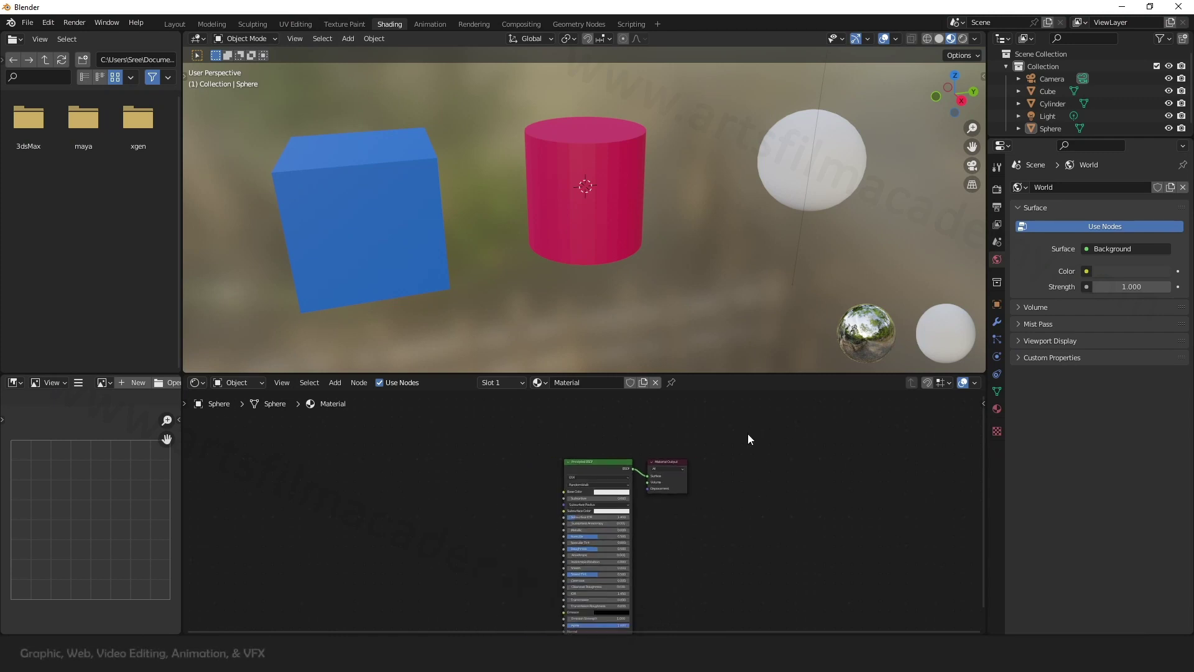
pyautogui.scroll(1, 695, 483)
pyautogui.scroll(-3, 499, 288)
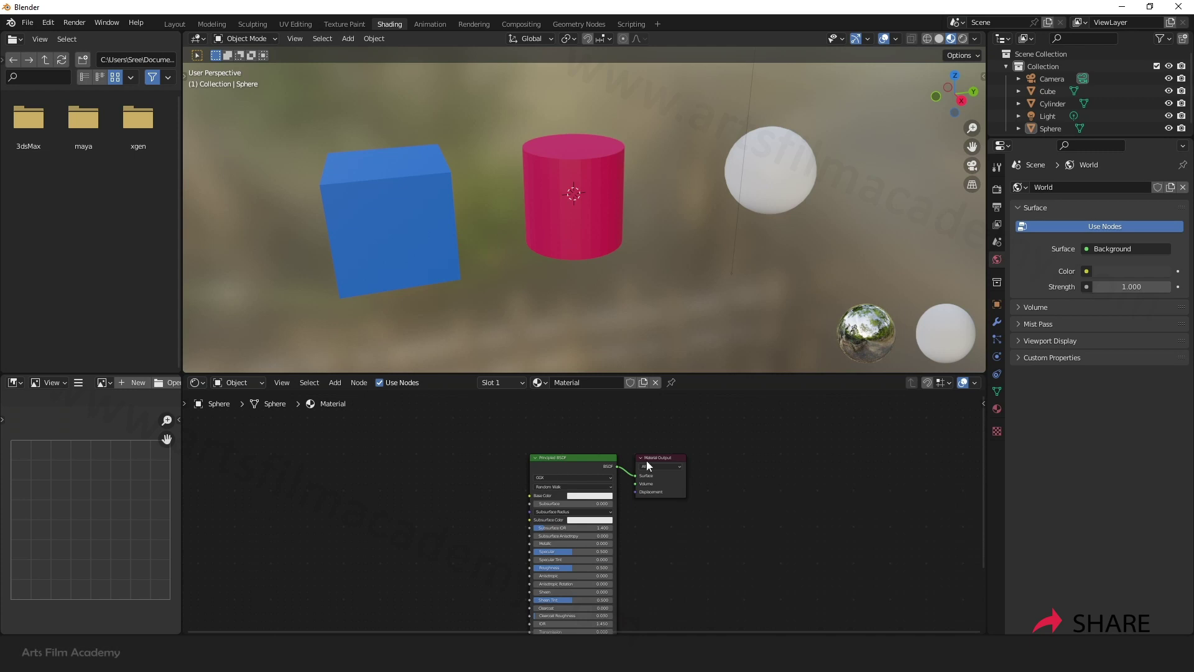
pyautogui.moveTo(446, 505); pyautogui.dragTo(496, 432, button='middle')
pyautogui.moveTo(582, 372); pyautogui.dragTo(583, 290)
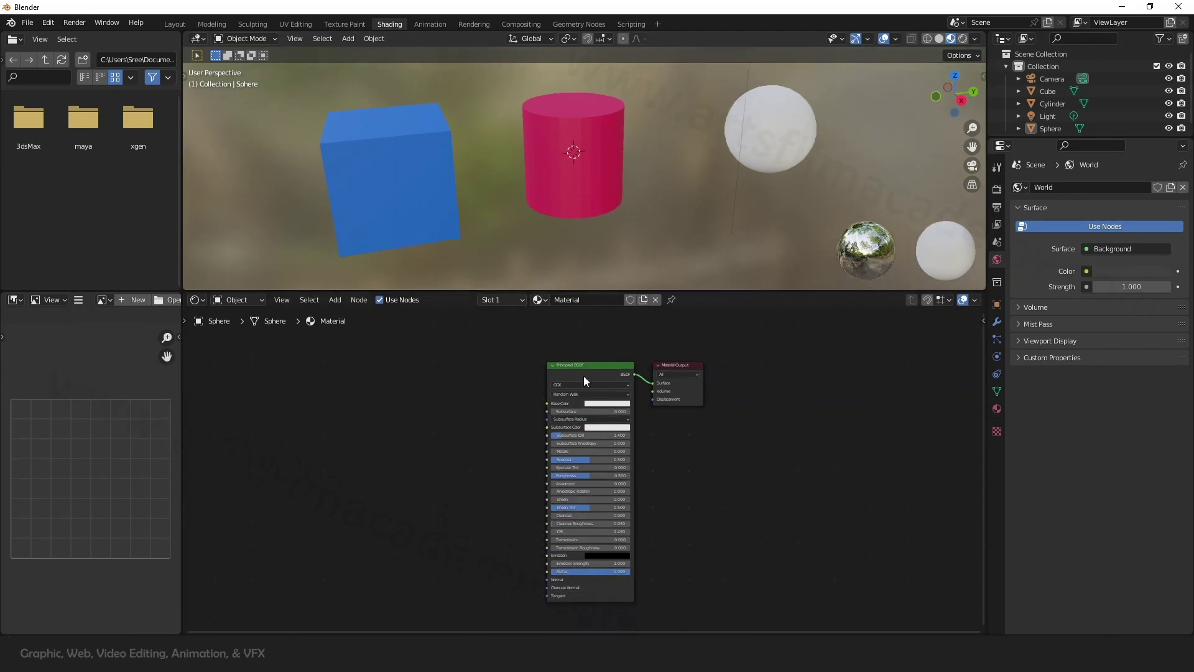
# Select the cylinder and examine the Principled BSDF settings of its material, from Base Color down to Clearcoat.
pyautogui.scroll(4, 562, 431)
pyautogui.scroll(1, 563, 435)
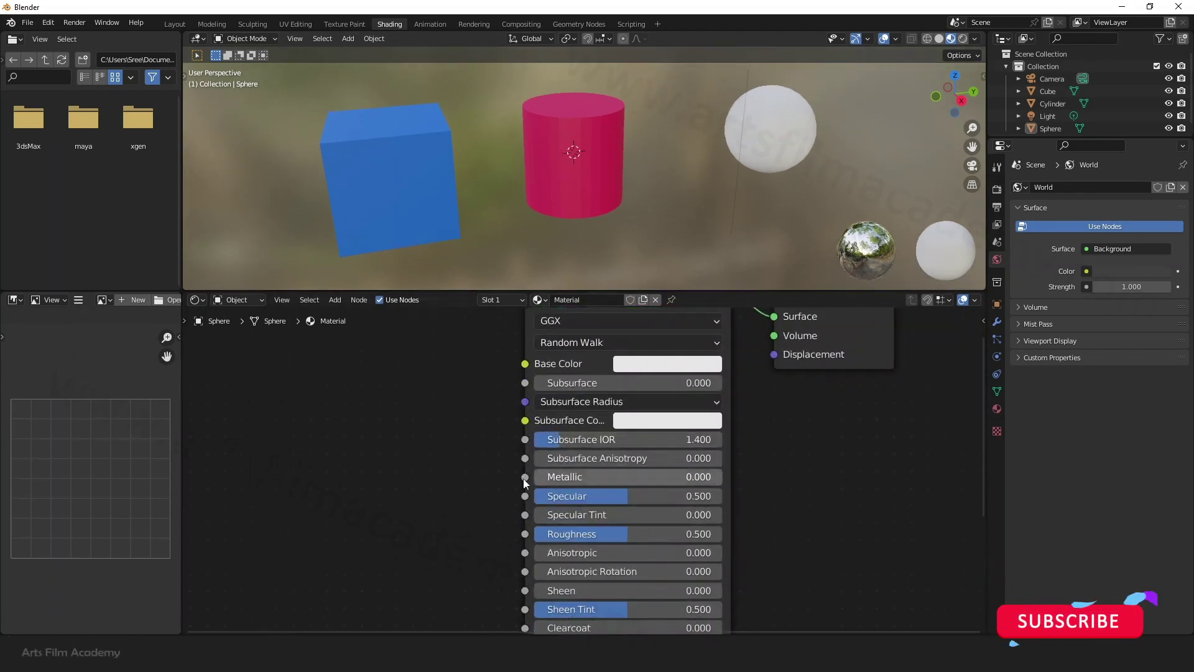
pyautogui.moveTo(420, 416); pyautogui.dragTo(413, 456, button='middle')
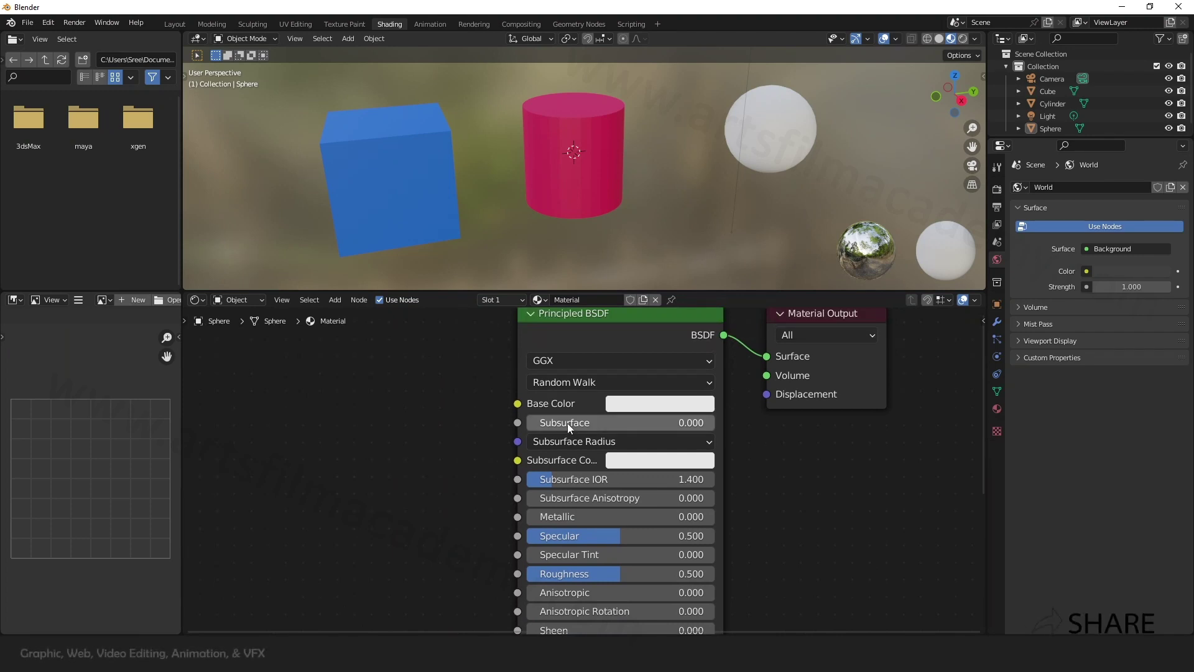
pyautogui.click(577, 205)
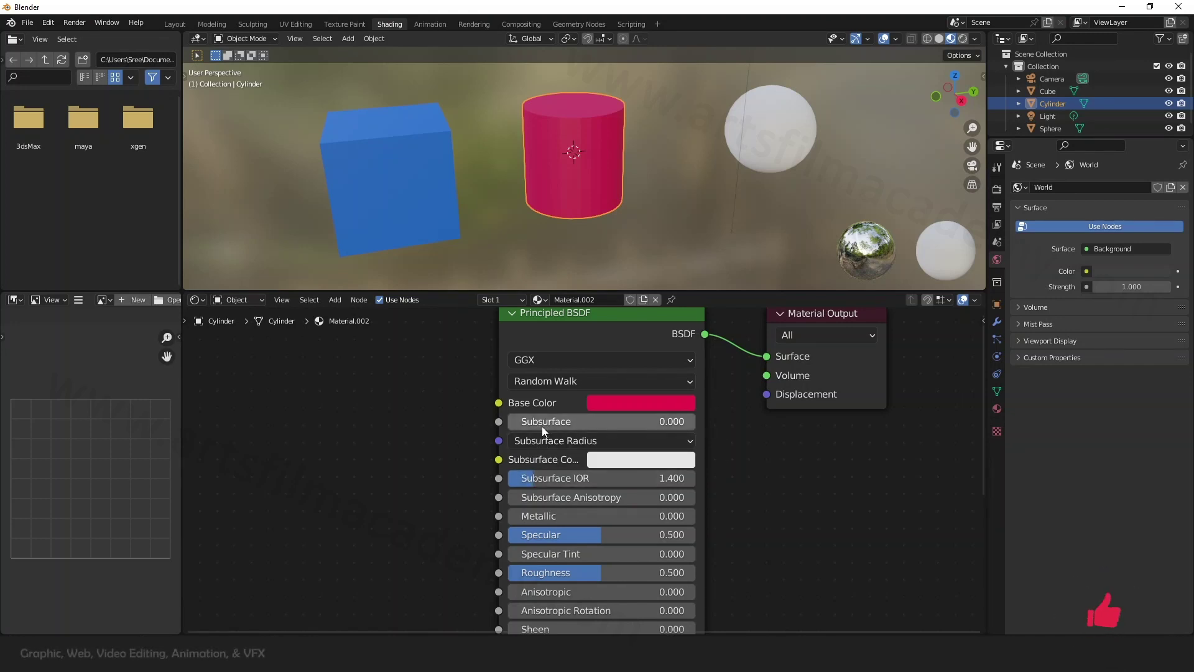
pyautogui.moveTo(542, 427)
pyautogui.mouseDown()
pyautogui.moveTo(617, 427)
pyautogui.moveTo(532, 420)
pyautogui.mouseUp()
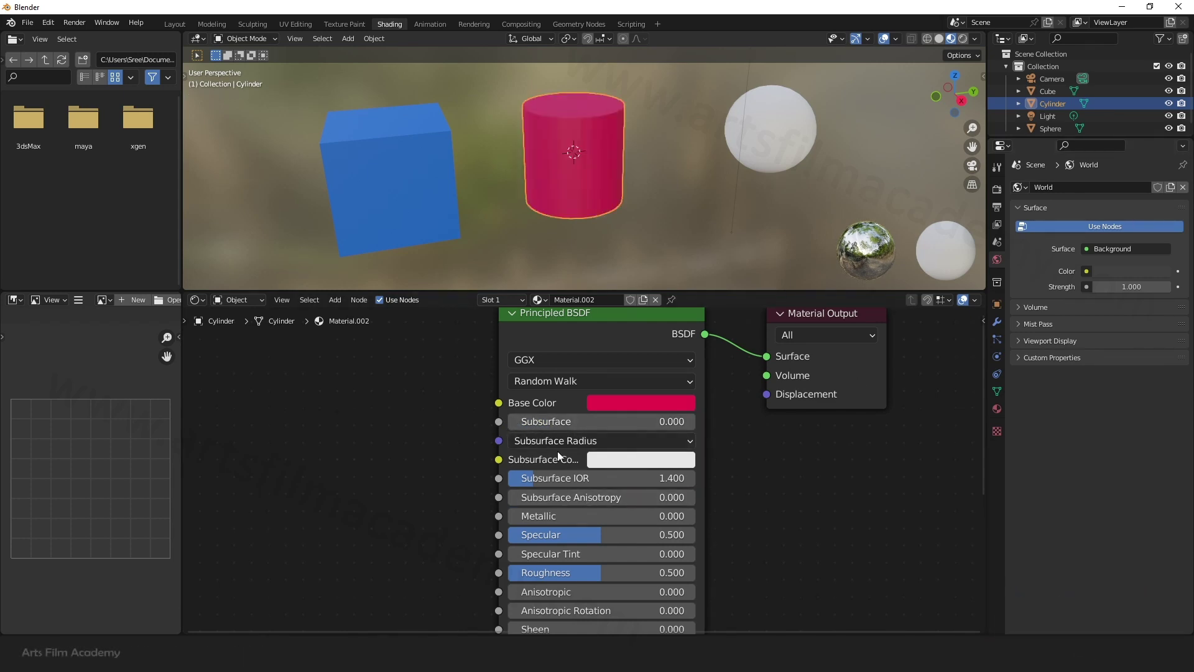
pyautogui.moveTo(427, 466); pyautogui.dragTo(449, 445, button='middle')
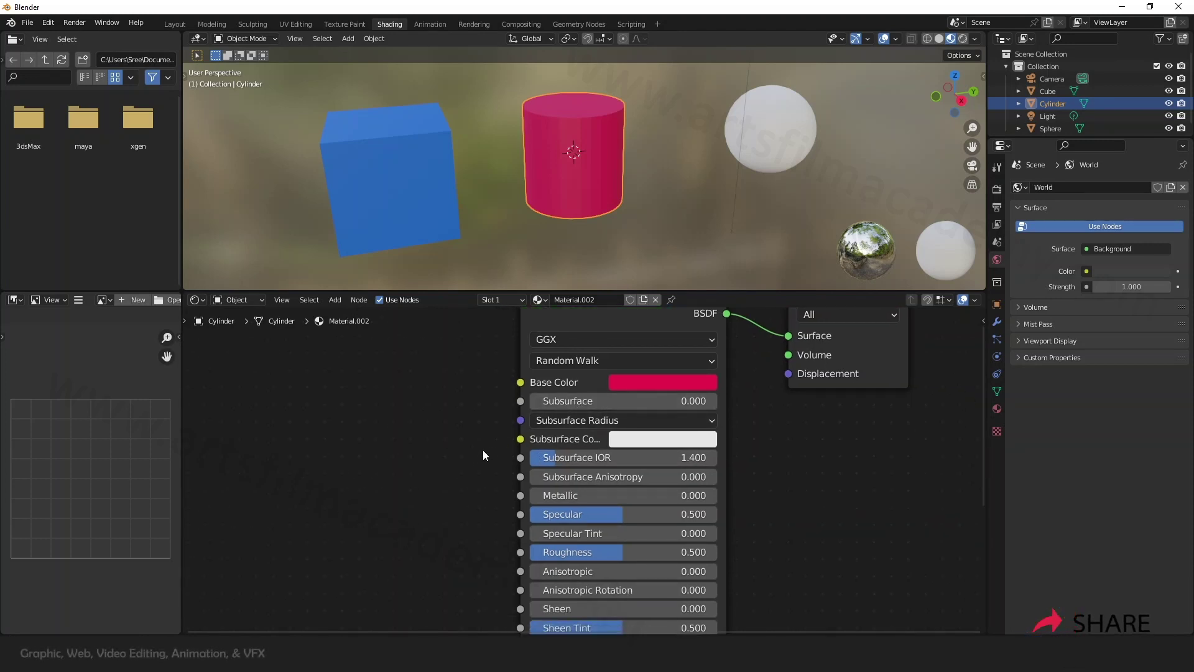
pyautogui.moveTo(474, 489); pyautogui.dragTo(479, 459, button='middle')
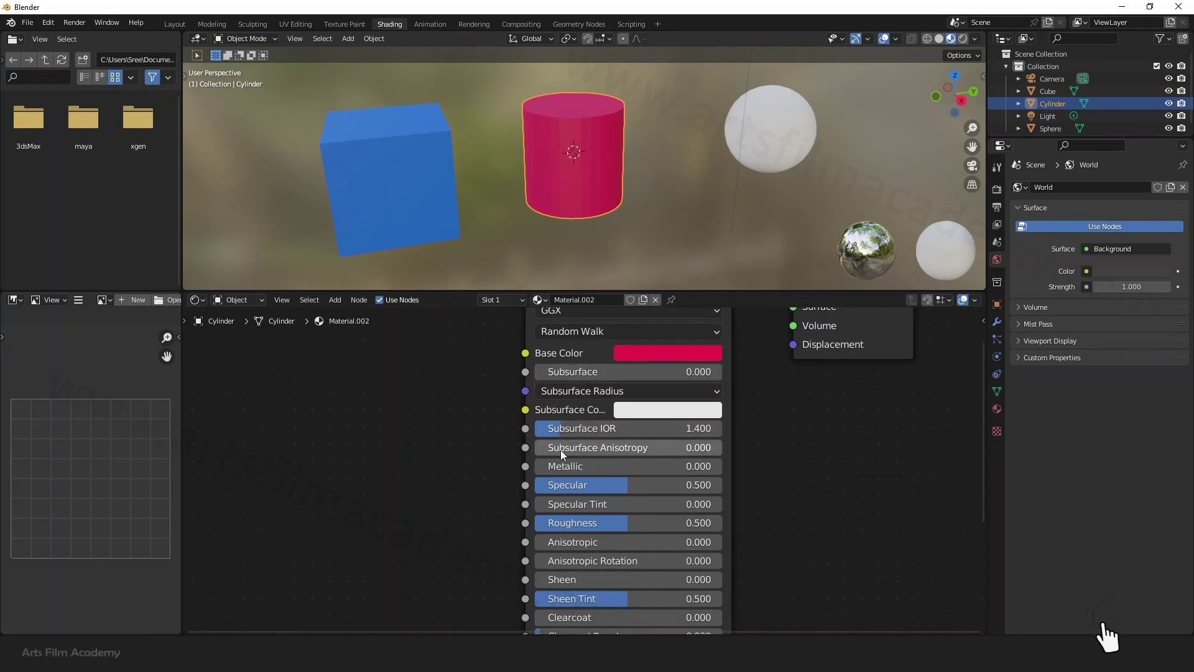
pyautogui.moveTo(482, 474); pyautogui.dragTo(479, 432, button='middle')
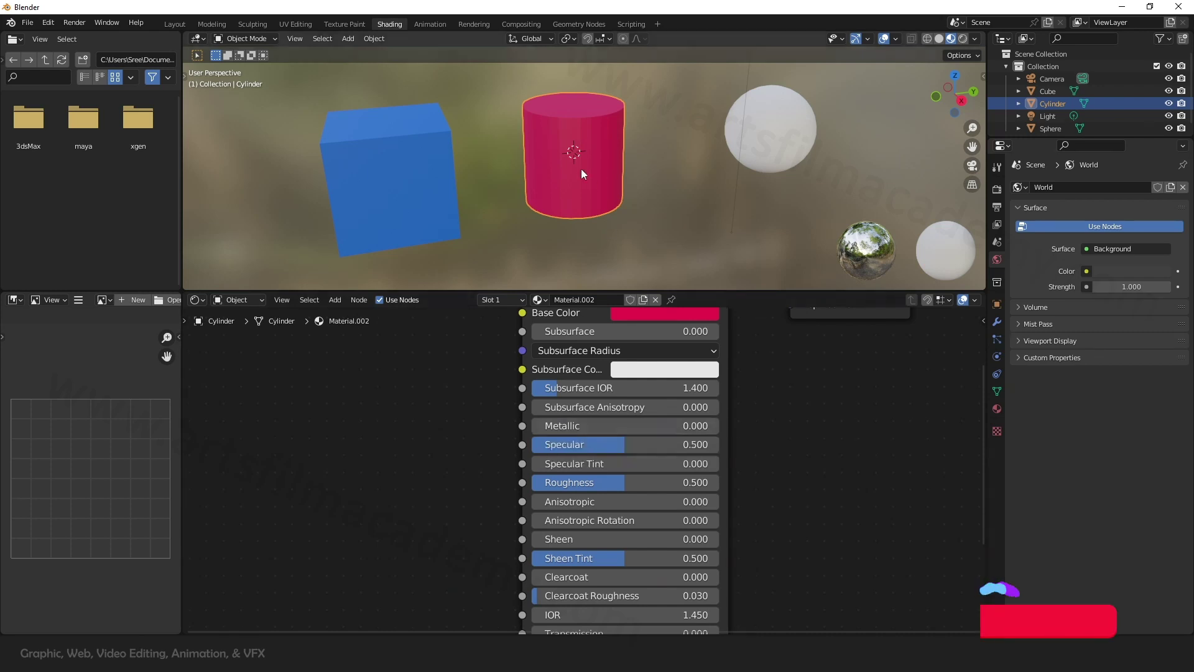
# Raise the Metallic value of the cylinder's material to 0.855, checking the surface in the viewport.
pyautogui.moveTo(646, 214); pyautogui.dragTo(658, 221, button='middle')
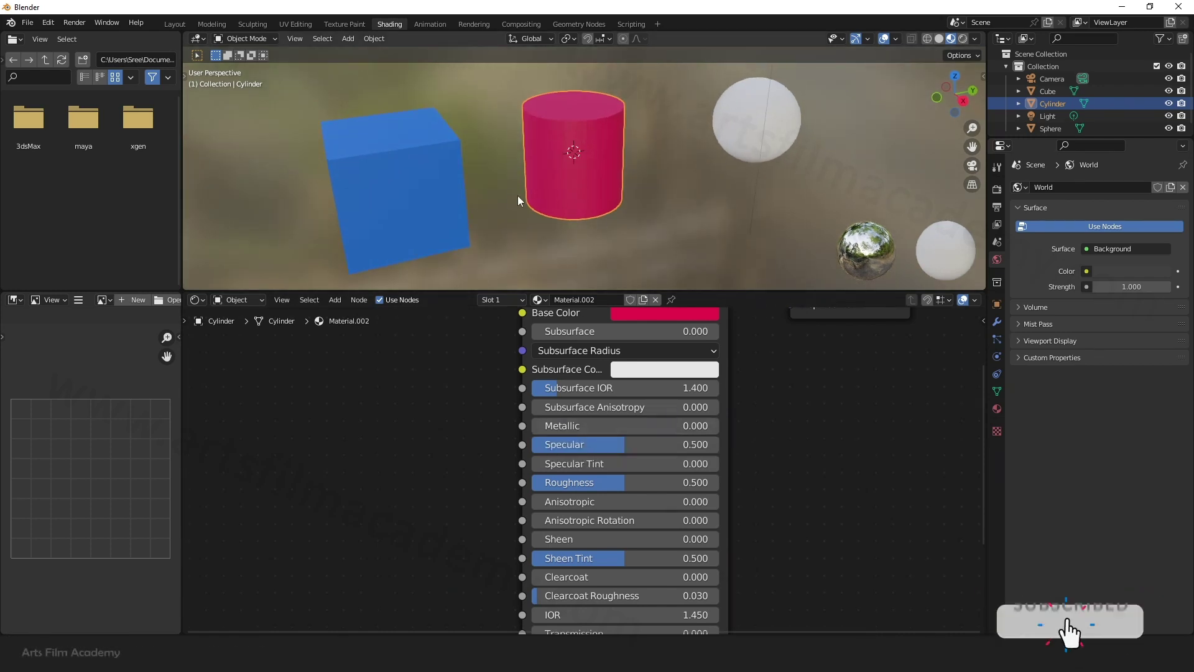
pyautogui.scroll(-3, 556, 200)
pyautogui.scroll(3, 560, 191)
pyautogui.scroll(2, 589, 189)
pyautogui.scroll(-3, 595, 193)
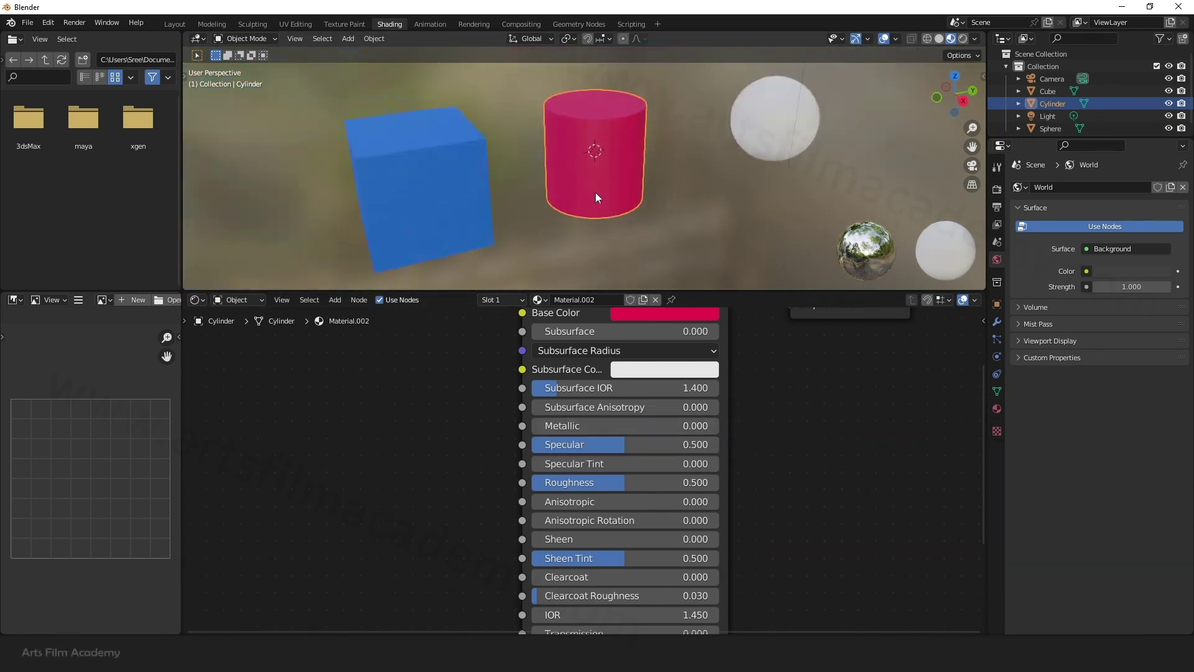
pyautogui.scroll(1, 596, 193)
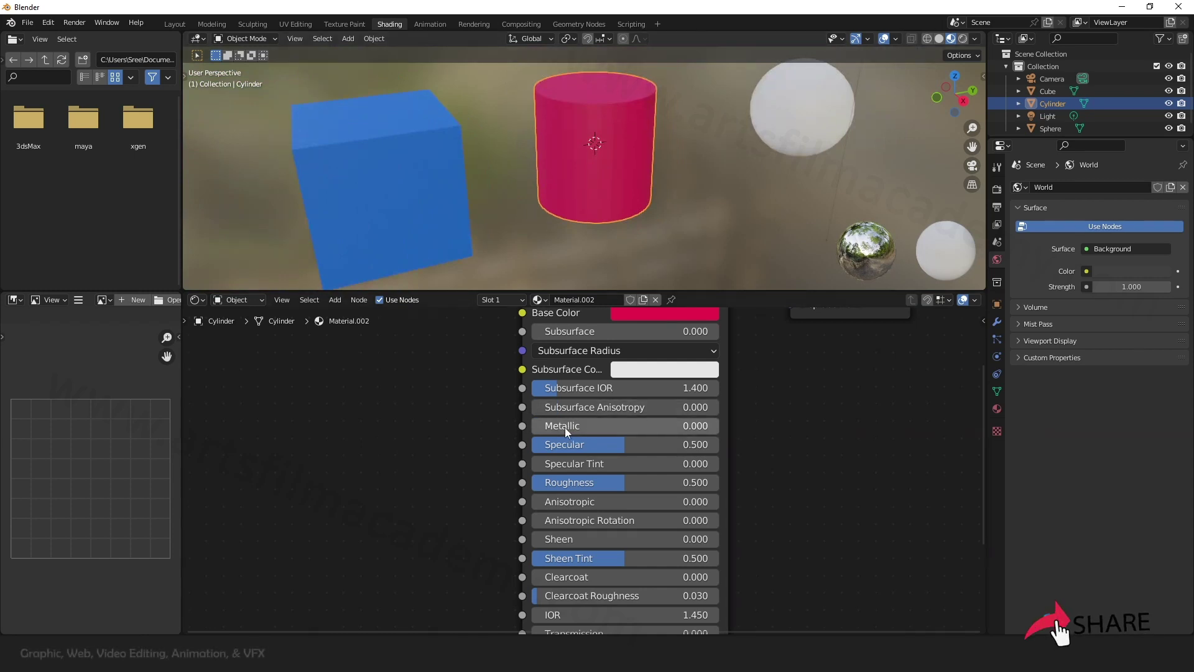
pyautogui.moveTo(565, 428)
pyautogui.mouseDown()
pyautogui.moveTo(576, 427)
pyautogui.moveTo(535, 427)
pyautogui.moveTo(670, 427)
pyautogui.mouseUp()
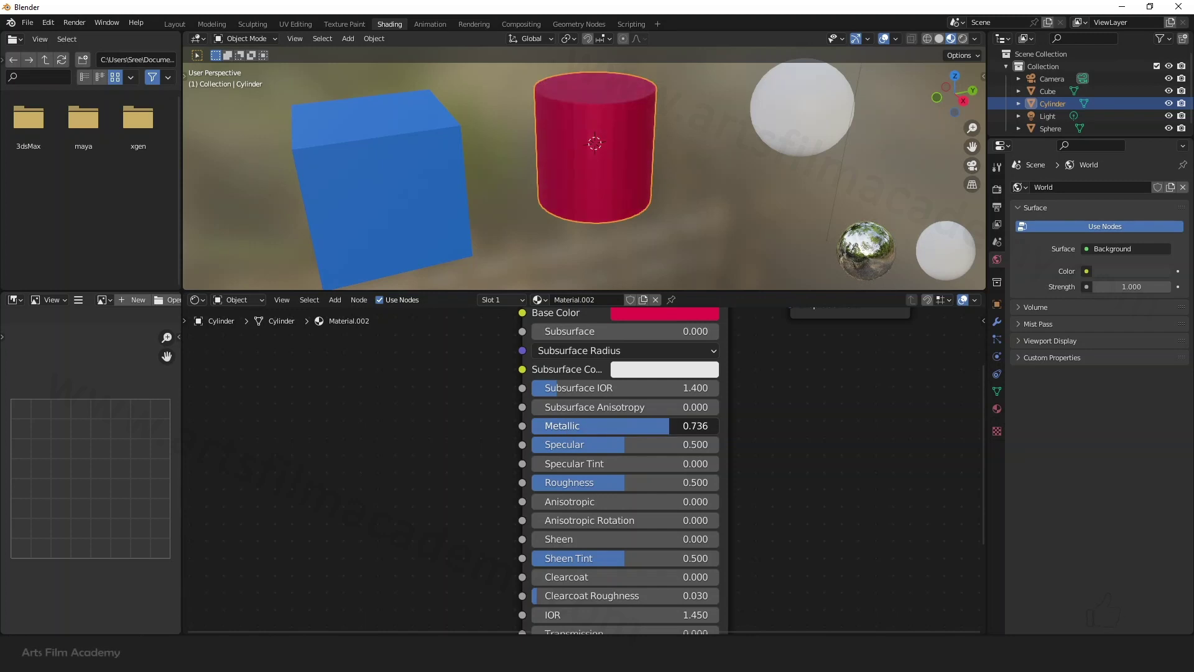
pyautogui.moveTo(633, 197); pyautogui.dragTo(600, 140, button='middle')
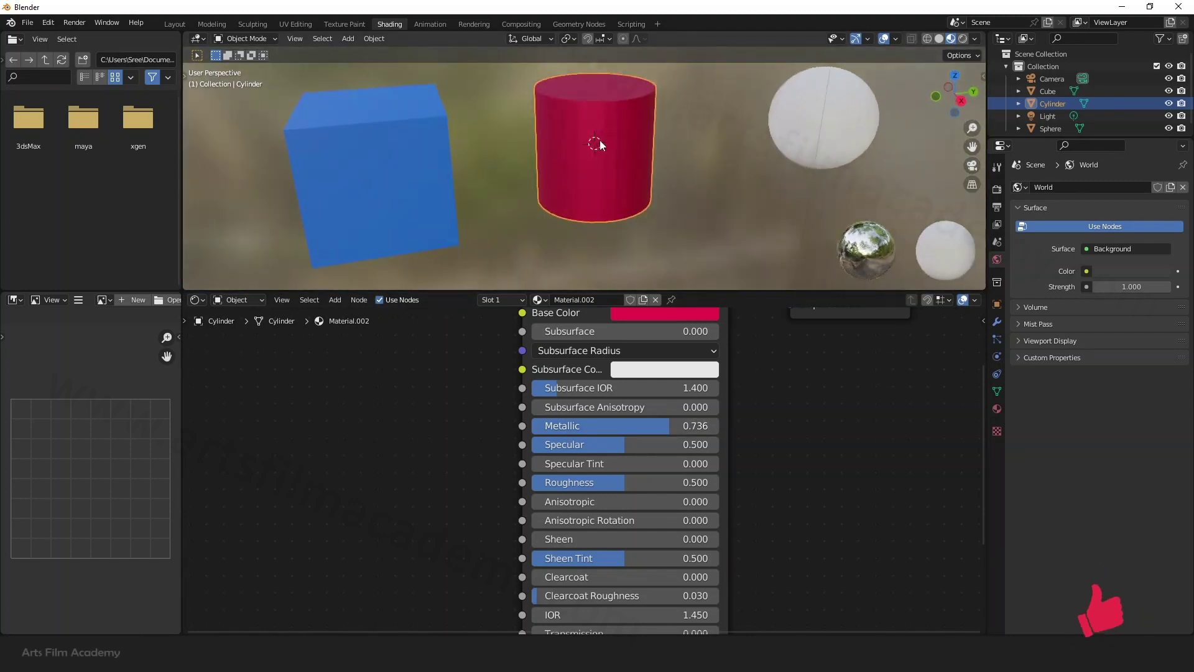
pyautogui.scroll(2, 572, 66)
pyautogui.scroll(-2, 626, 183)
pyautogui.moveTo(625, 183); pyautogui.dragTo(660, 185, button='middle')
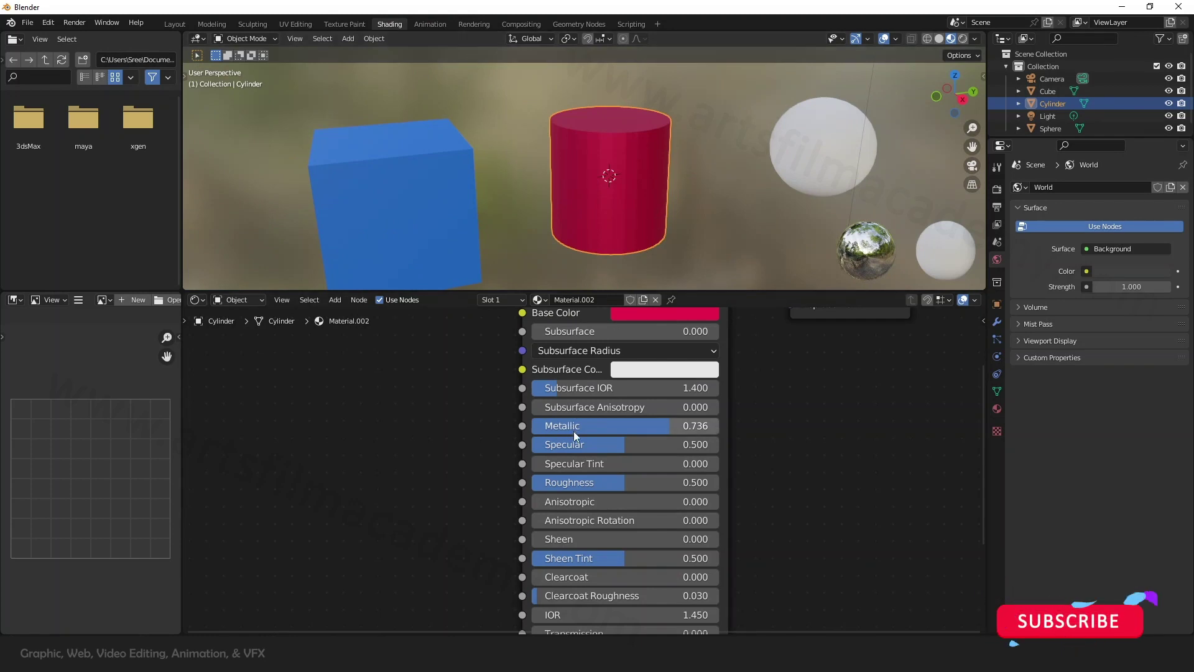
pyautogui.moveTo(659, 424)
pyautogui.mouseDown()
pyautogui.moveTo(632, 425)
pyautogui.moveTo(665, 425)
pyautogui.mouseUp()
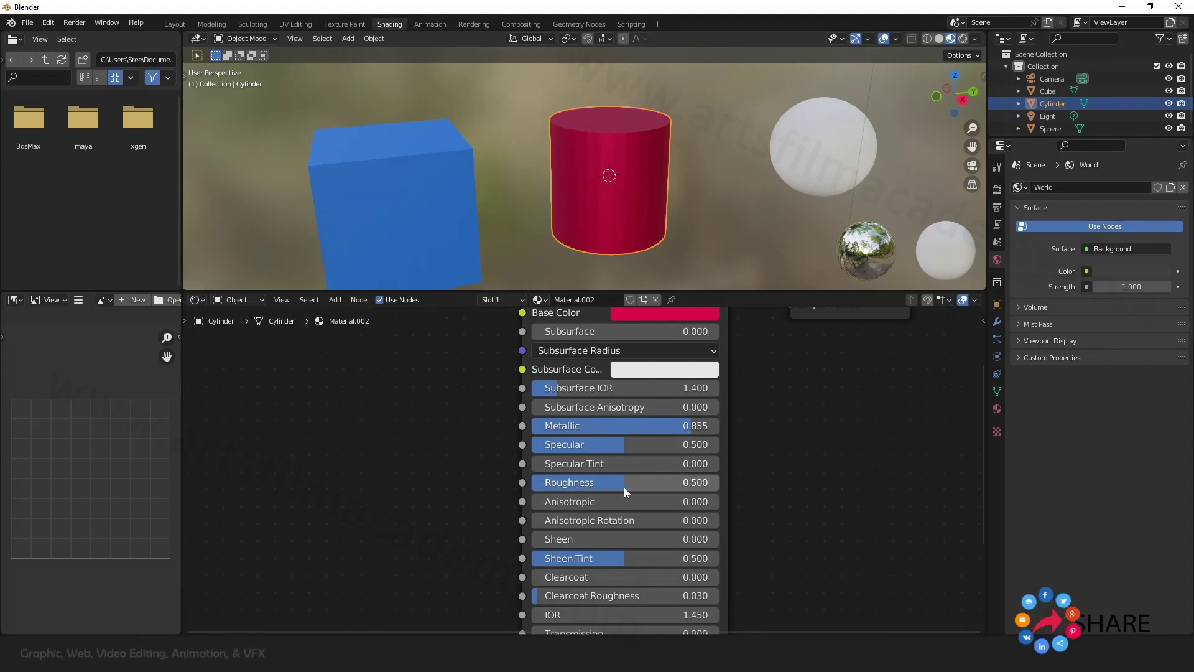
# Lower the Roughness of the cylinder's material to 0 and inspect the reflections on the cylinder.
pyautogui.moveTo(624, 487); pyautogui.dragTo(533, 487)
pyautogui.moveTo(688, 262); pyautogui.dragTo(677, 210, button='middle')
pyautogui.scroll(2, 655, 130)
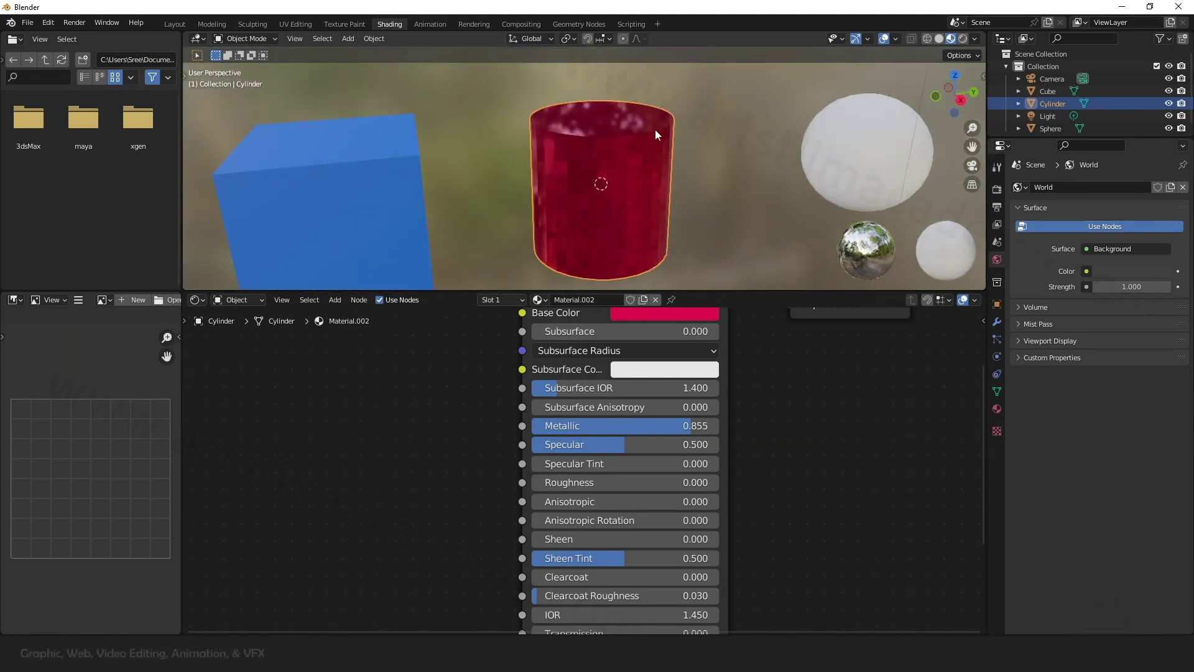
pyautogui.scroll(-1, 656, 156)
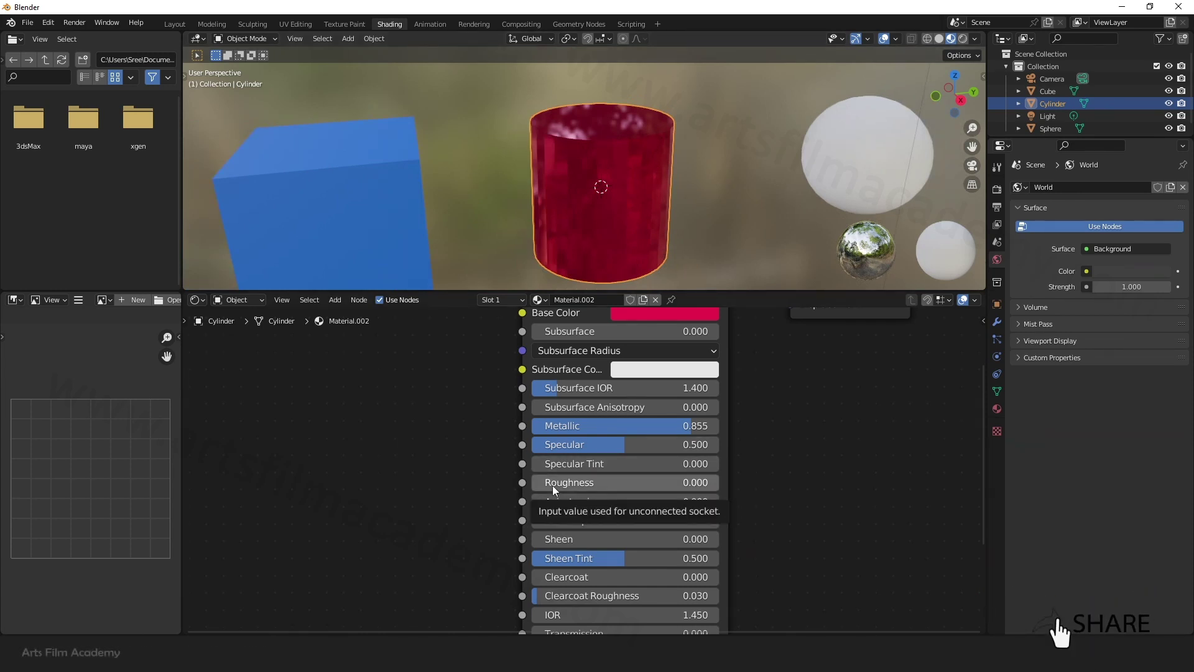
# Set the Roughness of the cylinder's material to 0.191 and check the cylinder's surface.
pyautogui.moveTo(552, 485); pyautogui.dragTo(571, 485)
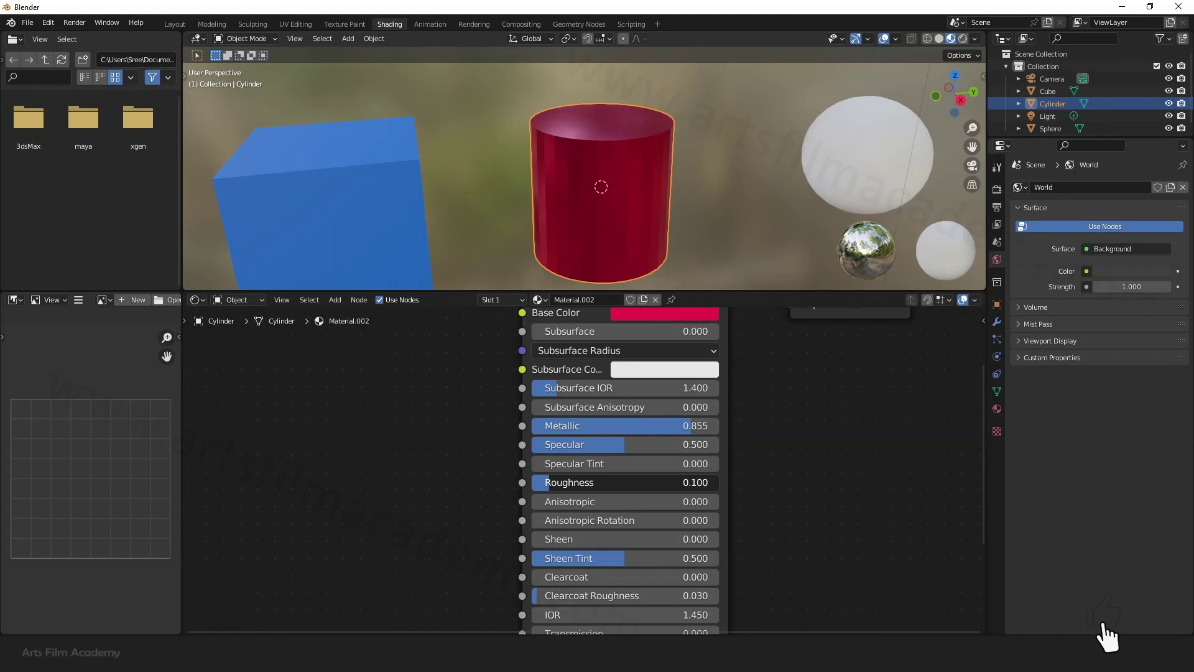
pyautogui.moveTo(571, 485)
pyautogui.mouseDown()
pyautogui.moveTo(531, 483)
pyautogui.moveTo(689, 483)
pyautogui.moveTo(567, 483)
pyautogui.mouseUp()
pyautogui.scroll(-1, 604, 421)
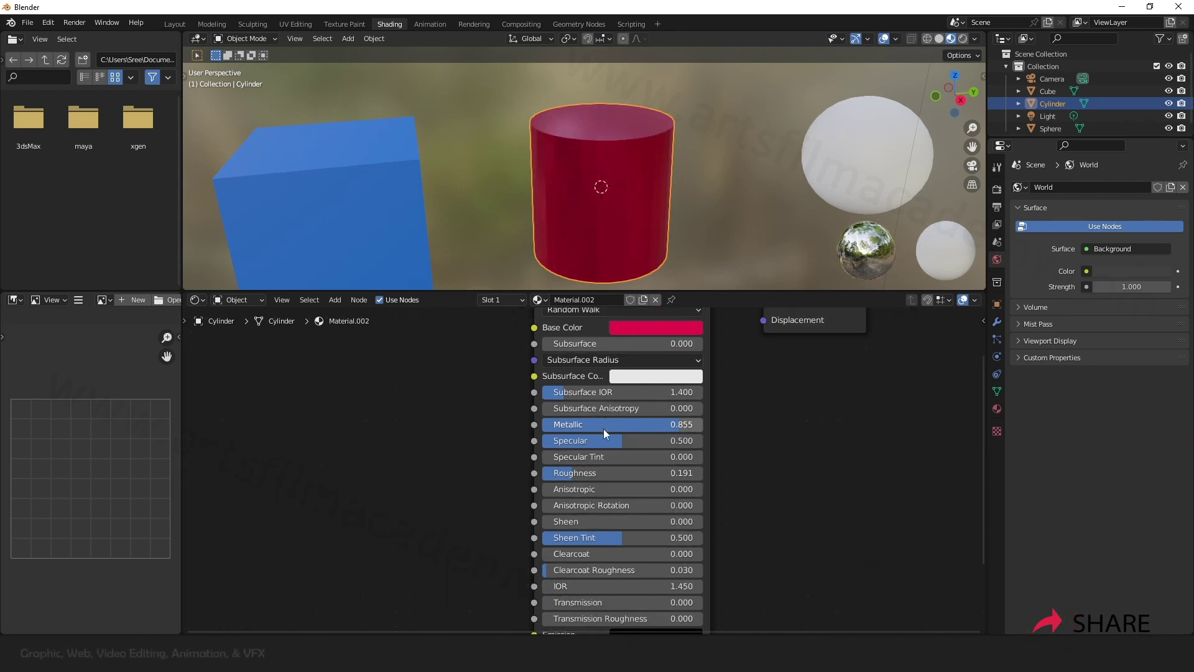
pyautogui.scroll(2, 580, 476)
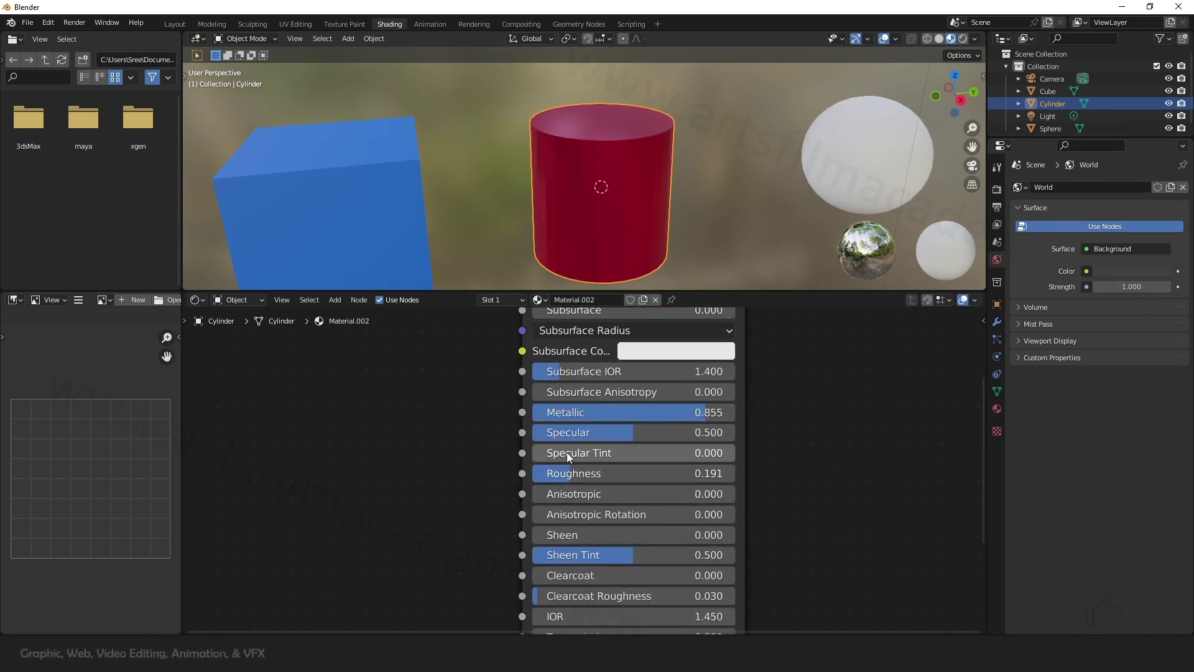
pyautogui.moveTo(534, 202); pyautogui.dragTo(639, 150, button='middle')
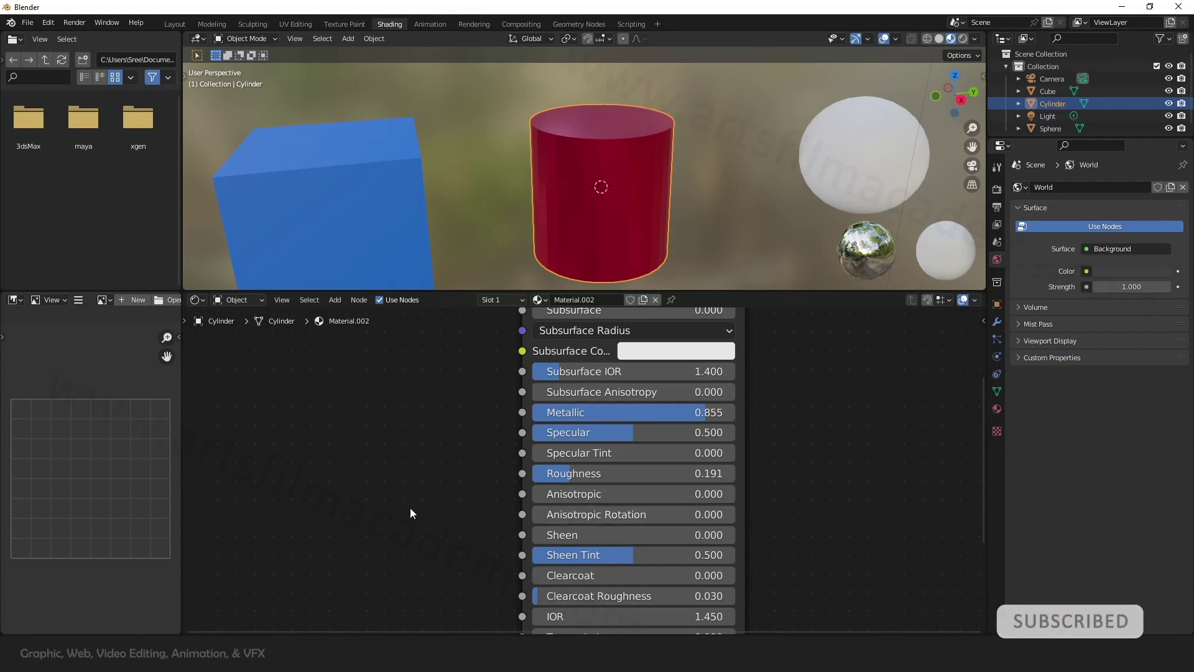
# Look through the cylinder's other Principled BSDF settings and set Specular Tint to 0.159.
pyautogui.moveTo(413, 512); pyautogui.dragTo(394, 418, button='middle')
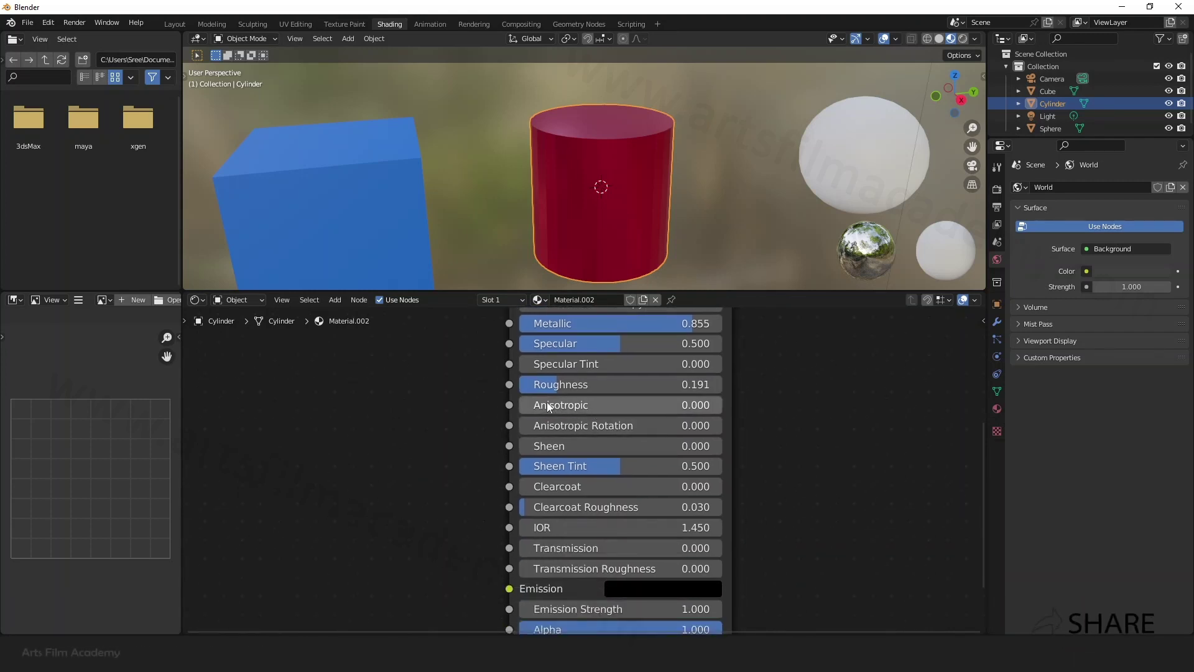
pyautogui.moveTo(439, 477); pyautogui.dragTo(451, 425, button='middle')
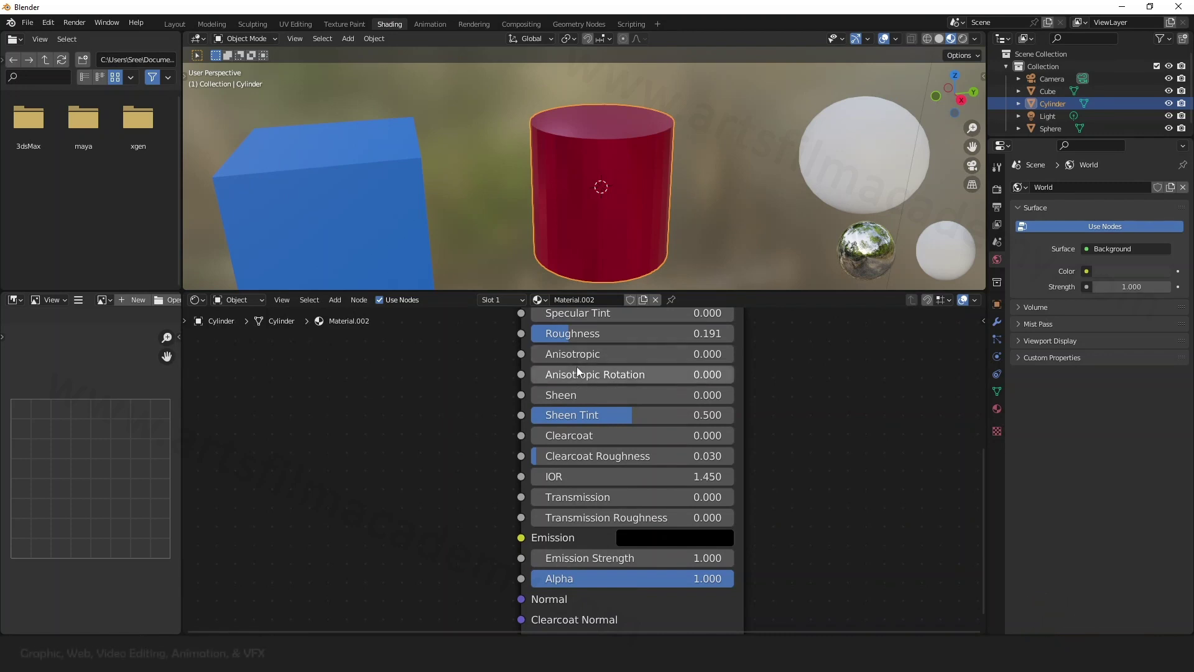
pyautogui.moveTo(470, 480); pyautogui.dragTo(469, 506, button='middle')
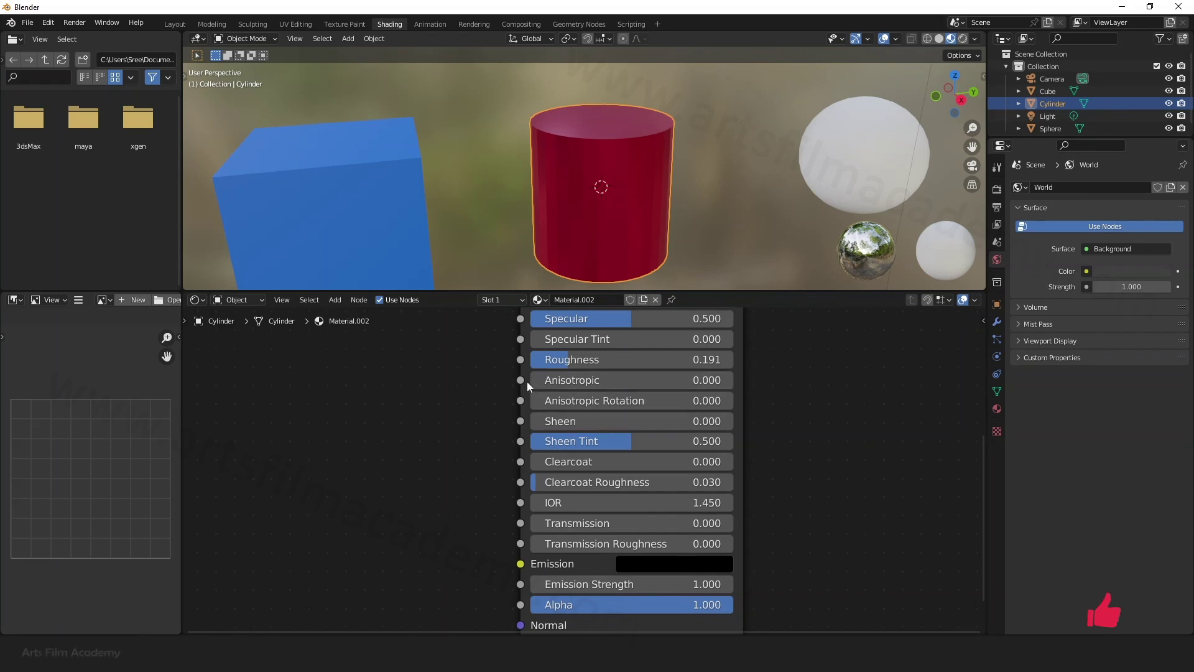
pyautogui.moveTo(465, 390); pyautogui.dragTo(479, 464, button='middle')
pyautogui.moveTo(422, 410); pyautogui.dragTo(416, 452, button='middle')
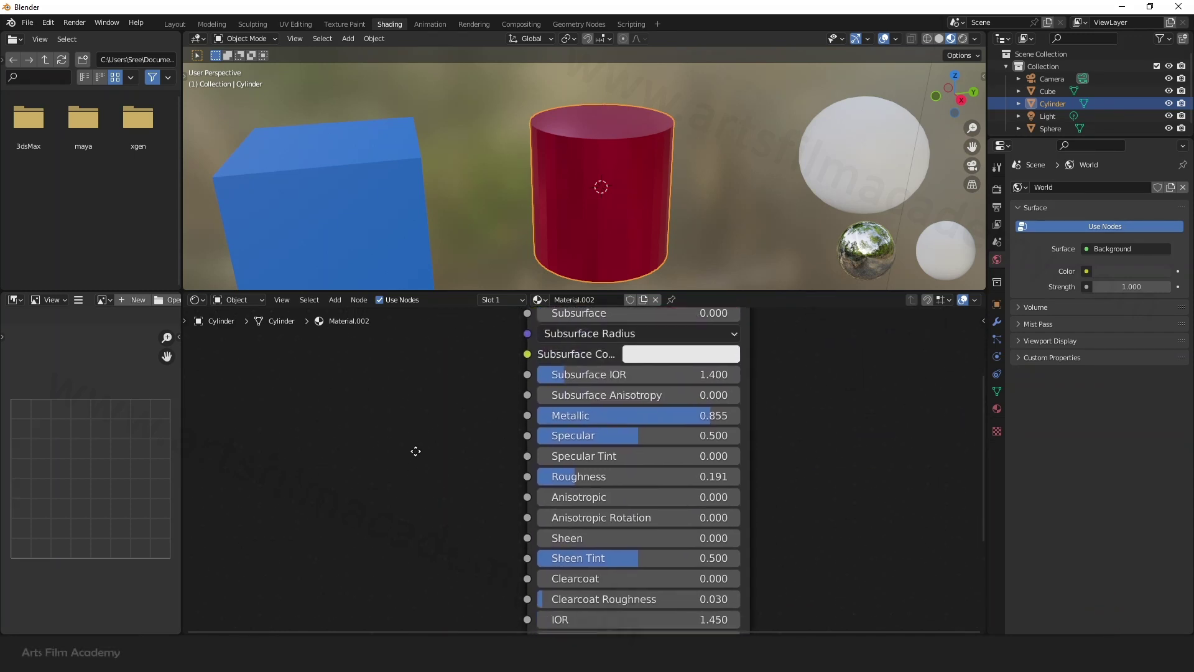
pyautogui.moveTo(479, 478); pyautogui.dragTo(468, 429, button='middle')
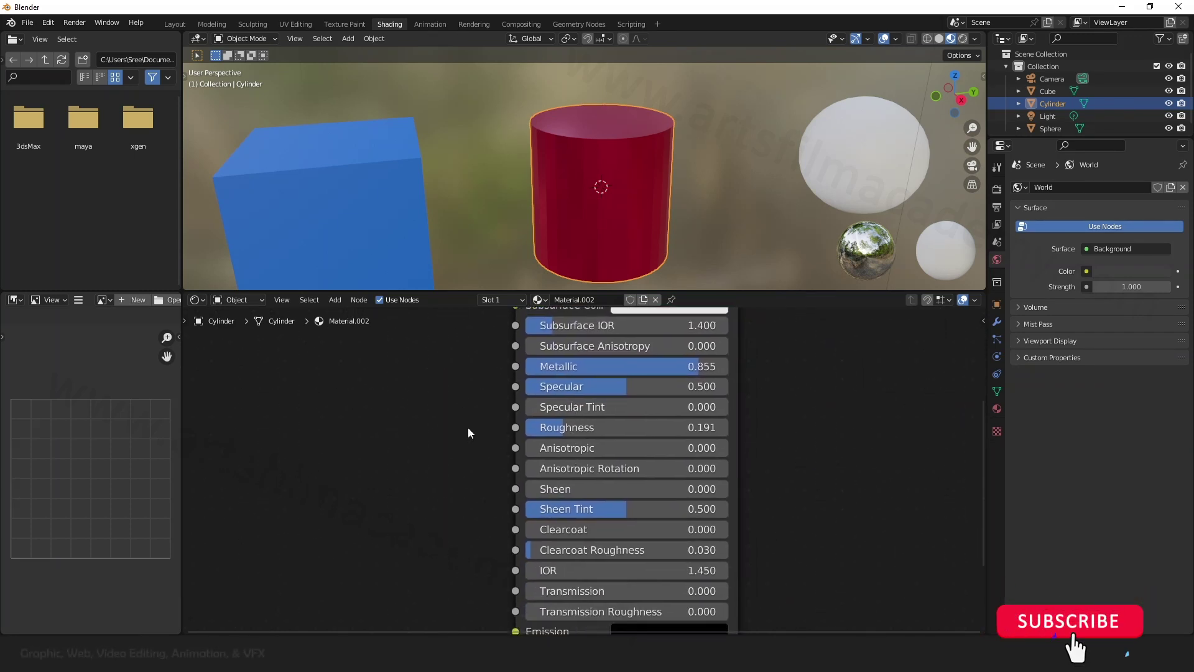
pyautogui.moveTo(560, 408); pyautogui.dragTo(610, 408)
pyautogui.moveTo(538, 408); pyautogui.dragTo(558, 408)
# Reduce the Specular value of the cylinder's material to 0.427, comparing the effect on the cylinder.
pyautogui.moveTo(439, 428); pyautogui.dragTo(470, 402, button='middle')
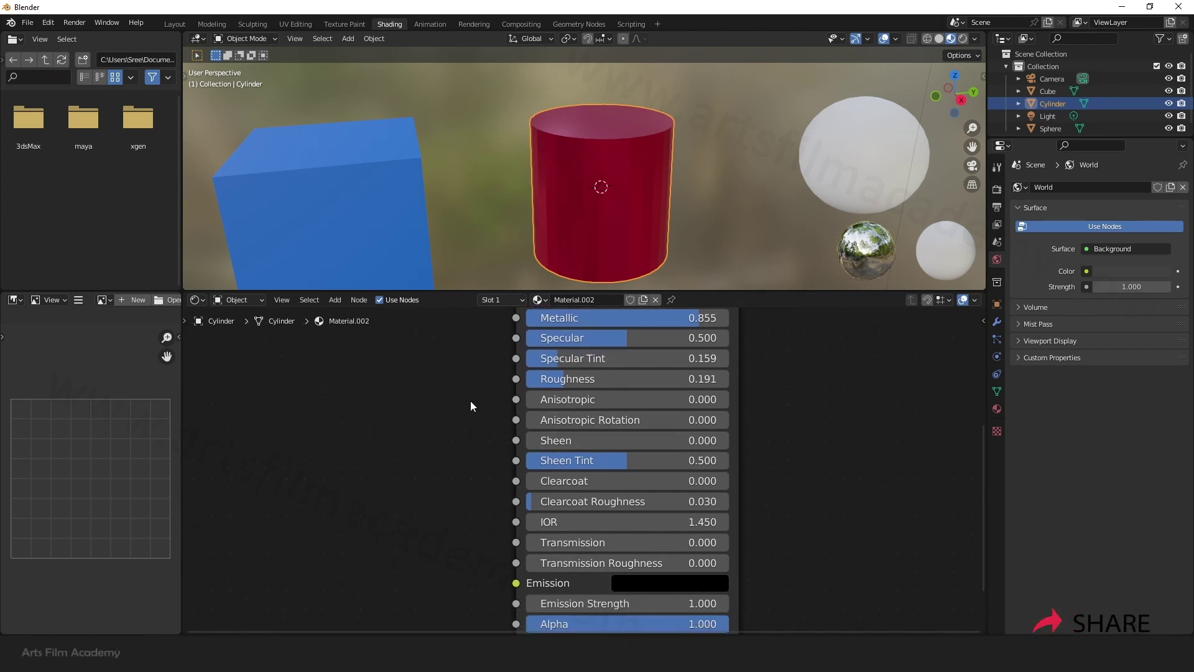
pyautogui.moveTo(483, 468); pyautogui.dragTo(496, 520, button='middle')
pyautogui.scroll(-1, 496, 520)
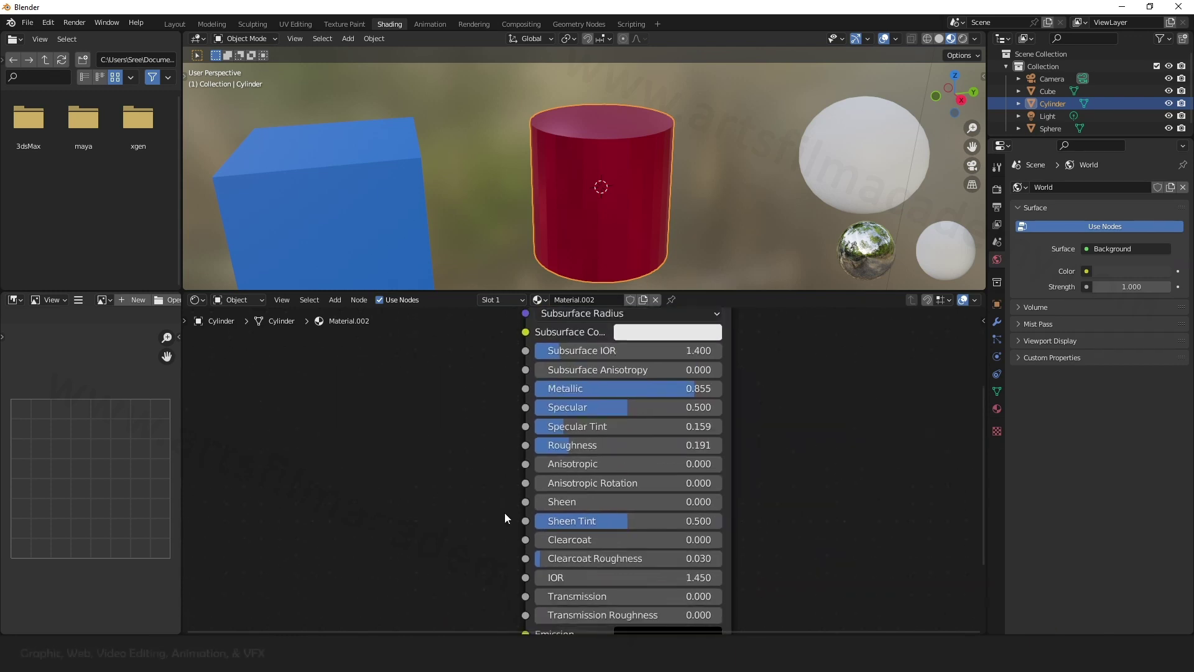
pyautogui.moveTo(629, 409)
pyautogui.mouseDown()
pyautogui.moveTo(670, 409)
pyautogui.moveTo(535, 409)
pyautogui.moveTo(717, 408)
pyautogui.moveTo(537, 409)
pyautogui.moveTo(625, 409)
pyautogui.mouseUp()
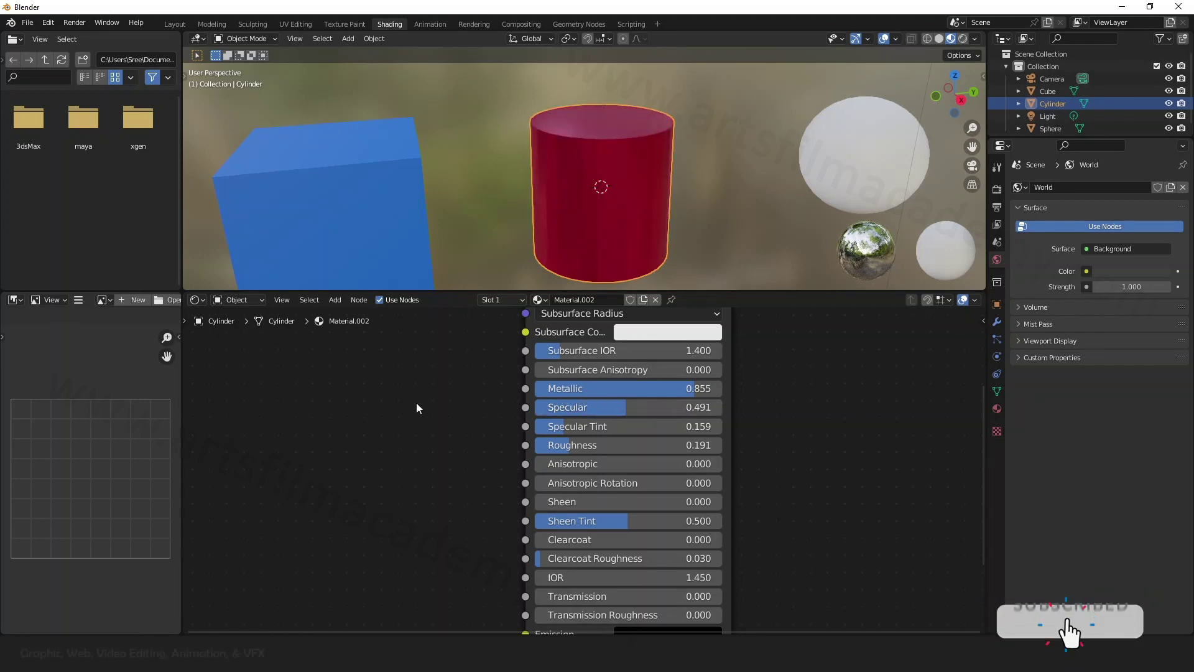
pyautogui.moveTo(578, 184)
pyautogui.mouseDown(button='middle')
pyautogui.moveTo(626, 214)
pyautogui.moveTo(495, 173)
pyautogui.moveTo(381, 180)
pyautogui.moveTo(436, 221)
pyautogui.moveTo(576, 173)
pyautogui.moveTo(572, 187)
pyautogui.mouseUp(button='middle')
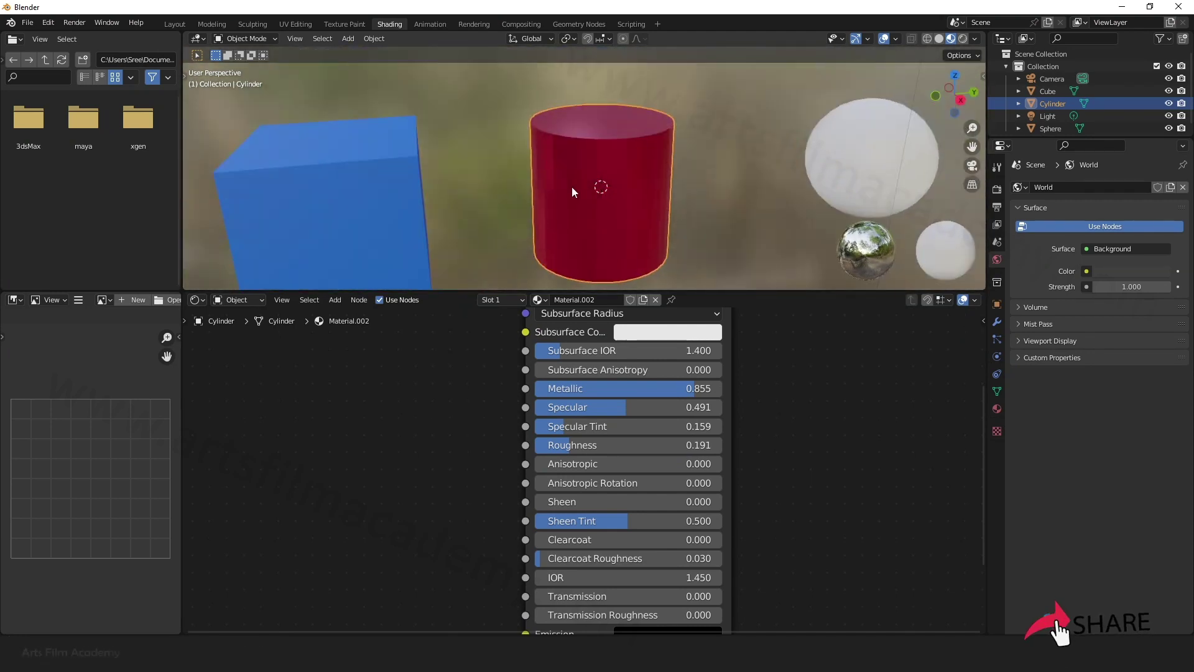
pyautogui.moveTo(629, 408)
pyautogui.mouseDown()
pyautogui.moveTo(536, 408)
pyautogui.moveTo(614, 408)
pyautogui.mouseUp()
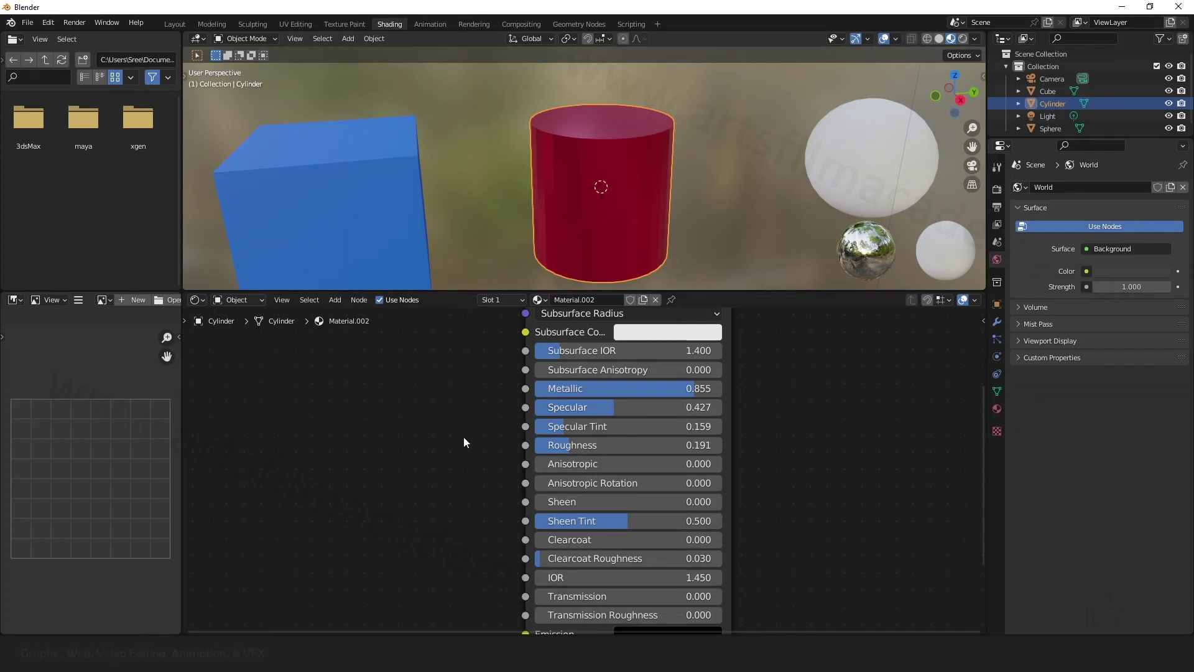
# Examine the lower Principled BSDF settings of the cylinder's material, from Anisotropic to Tangent, and try adjusting Alpha.
pyautogui.scroll(-1, 469, 509)
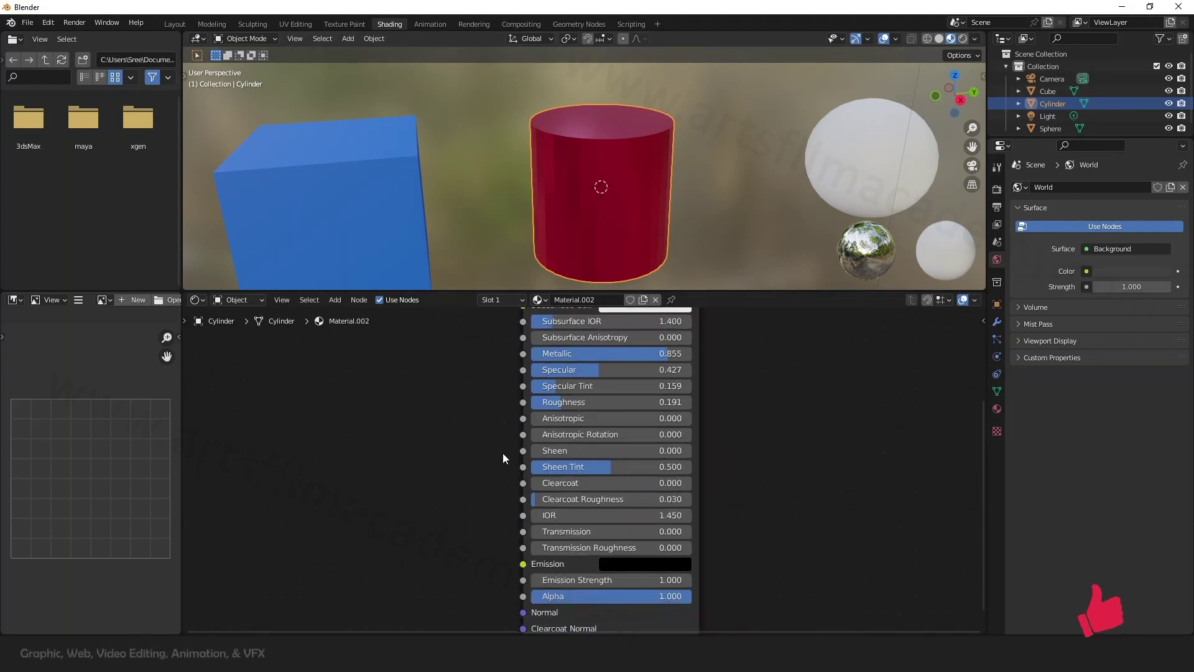
pyautogui.moveTo(473, 497); pyautogui.dragTo(479, 469, button='middle')
pyautogui.scroll(1, 481, 469)
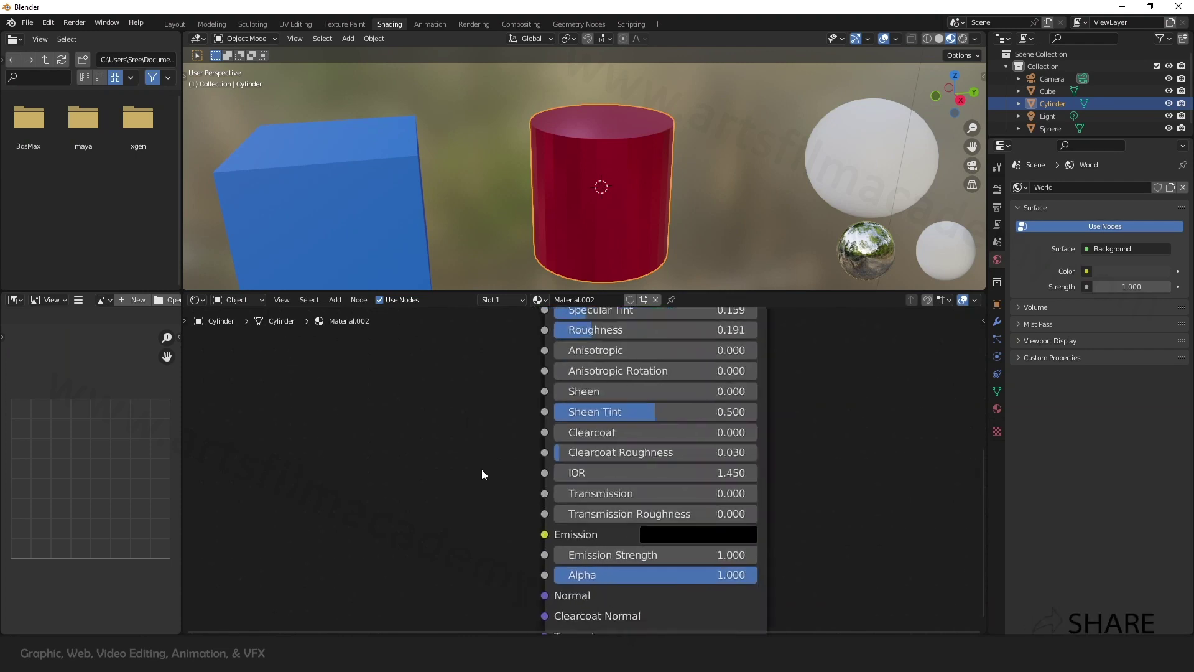
pyautogui.scroll(1, 481, 469)
pyautogui.moveTo(512, 533); pyautogui.dragTo(488, 504, button='middle')
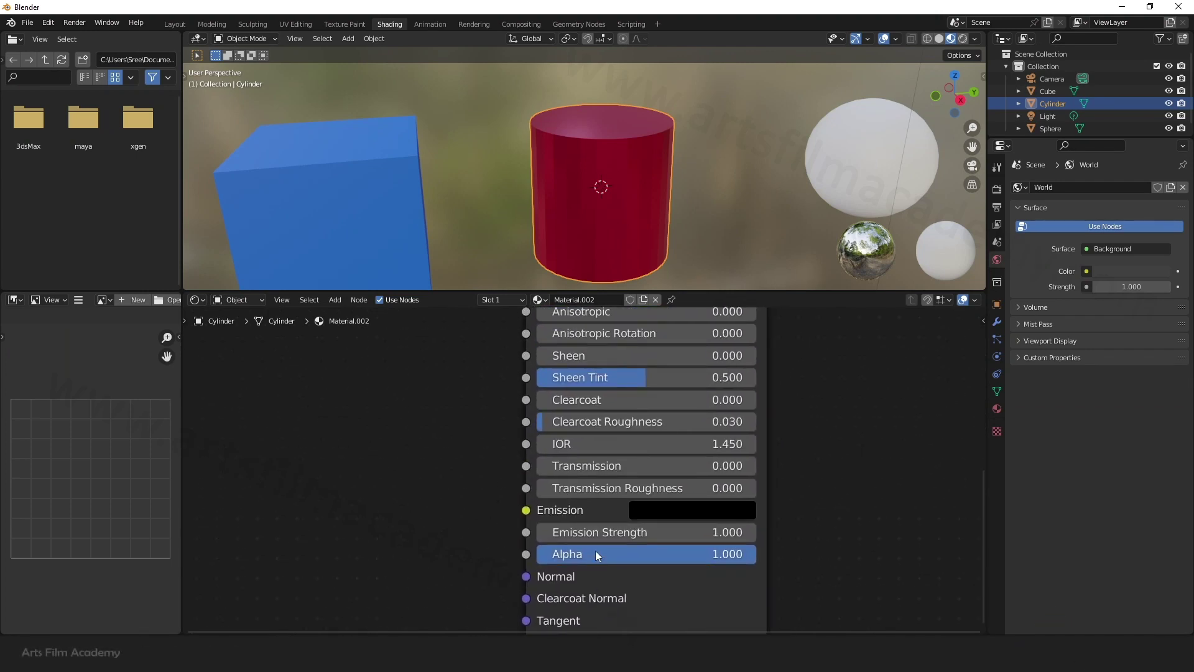
pyautogui.moveTo(706, 559); pyautogui.dragTo(805, 518)
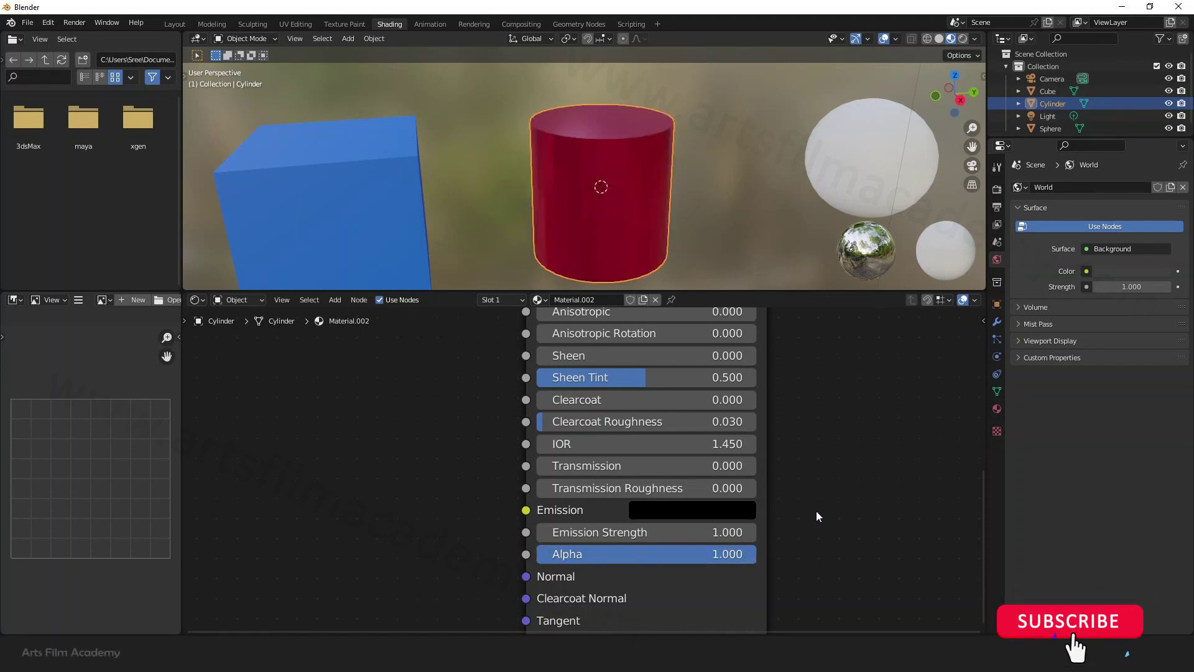
pyautogui.moveTo(437, 502); pyautogui.dragTo(371, 494, button='middle')
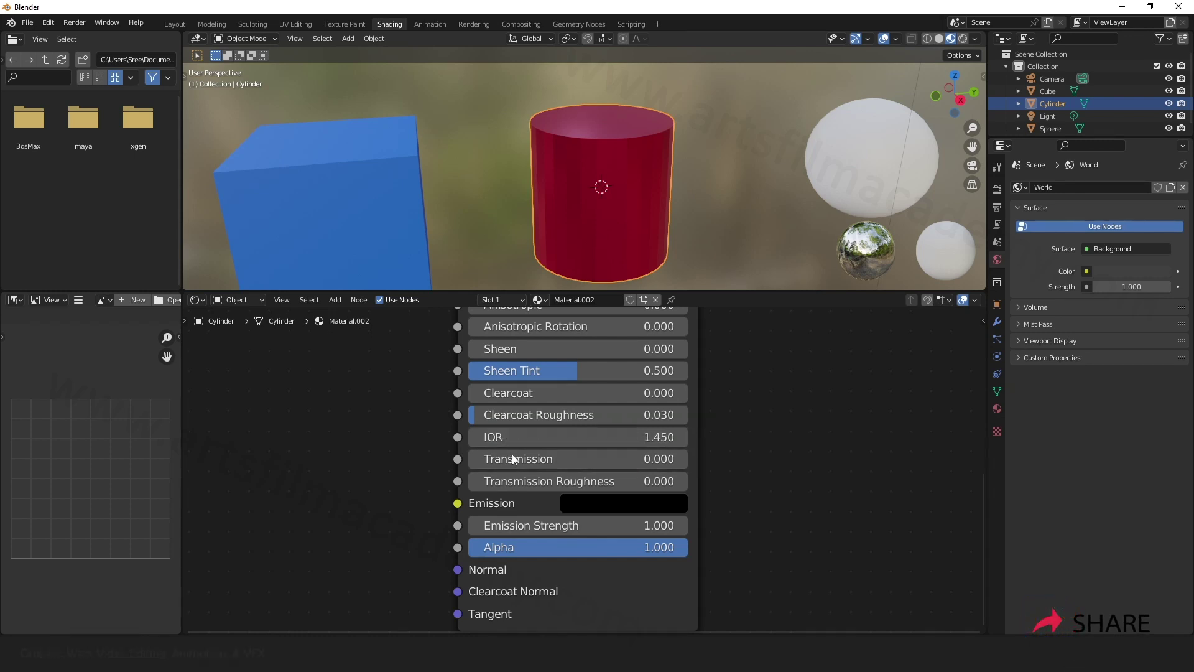
# Display the cylinder's material properties down to the Settings section with the Blend Mode options.
pyautogui.scroll(-2, 346, 475)
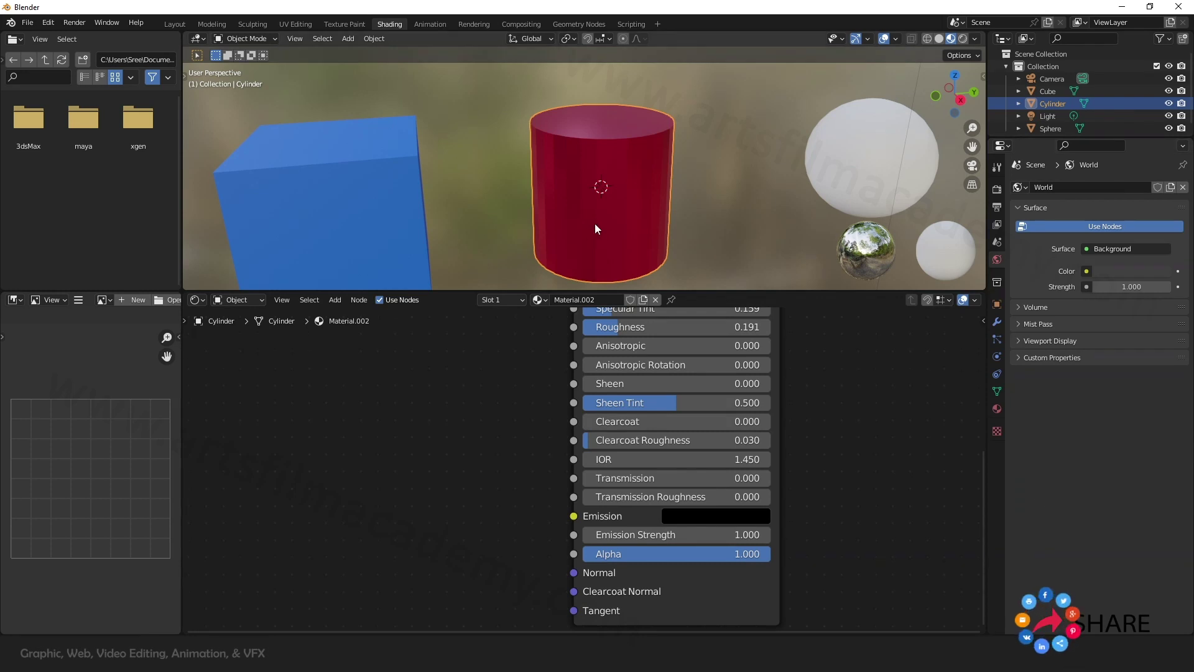
pyautogui.click(696, 230)
pyautogui.click(609, 229)
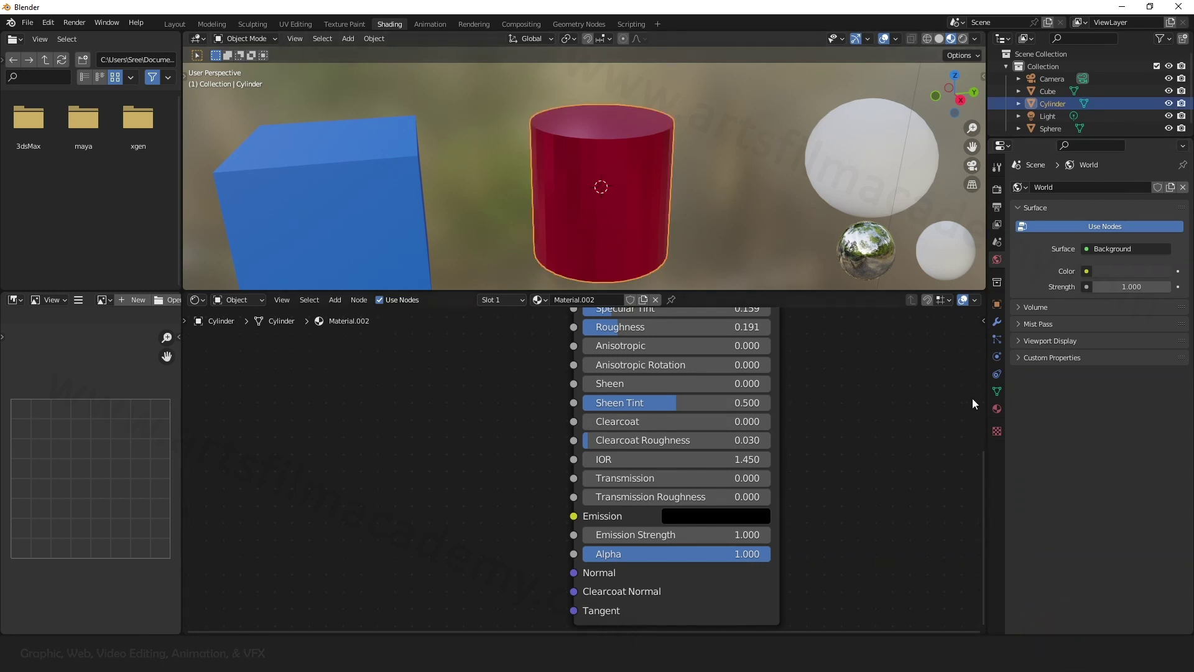
pyautogui.click(997, 409)
pyautogui.scroll(-10, 1041, 491)
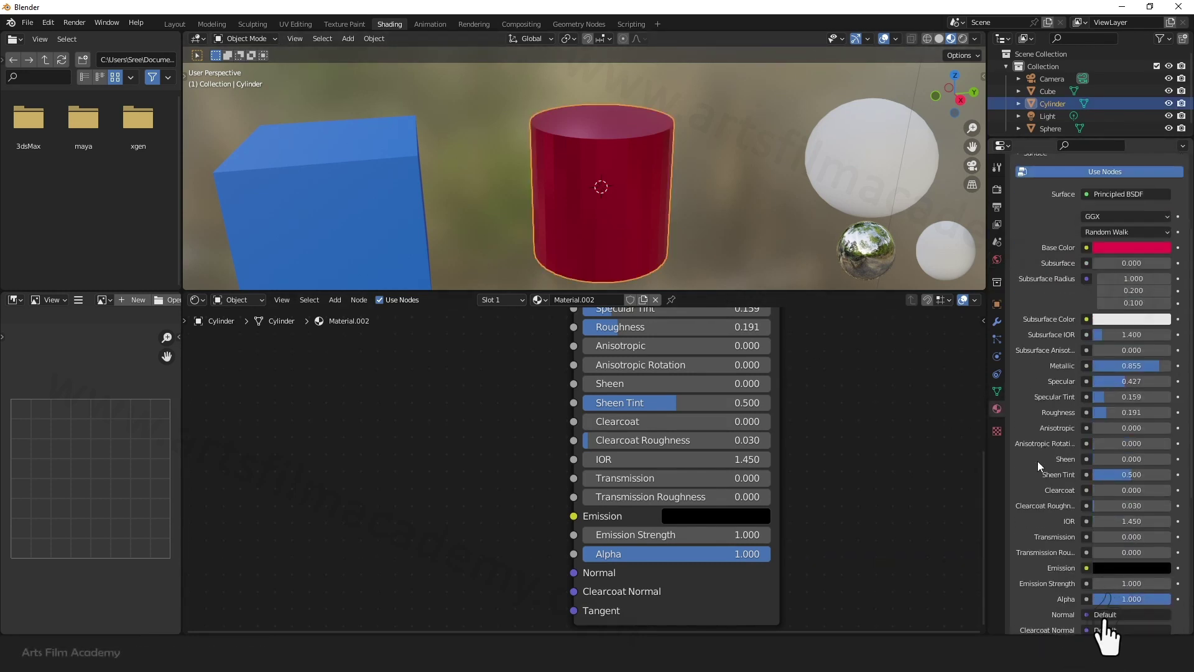
pyautogui.scroll(-3, 1037, 461)
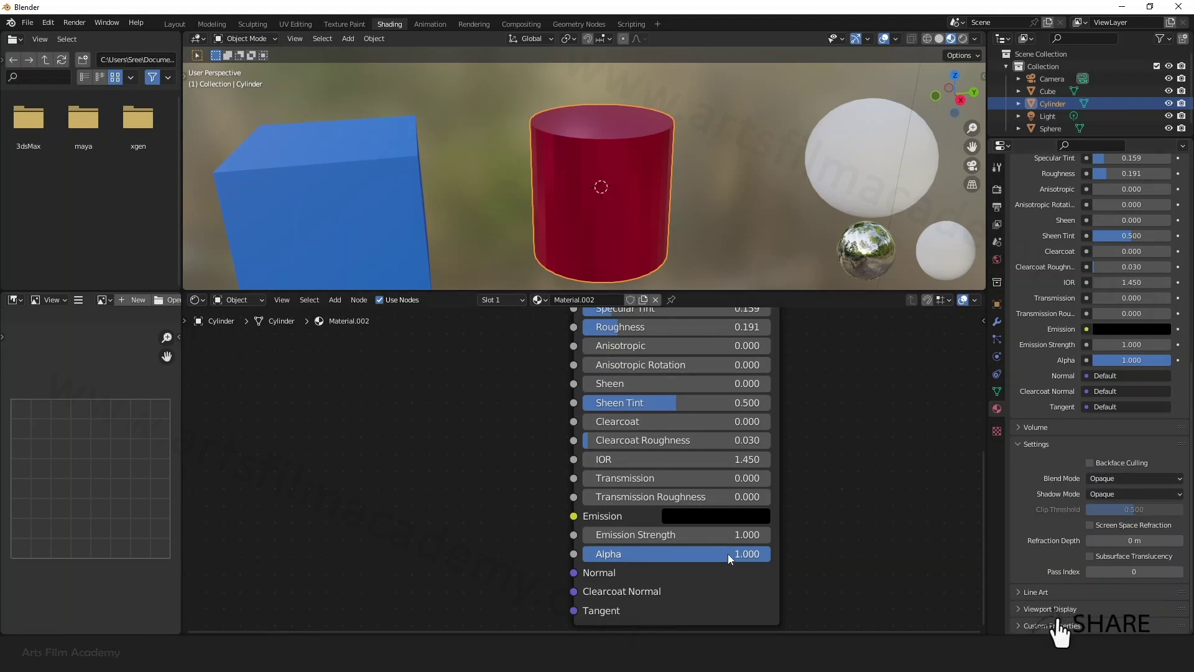
# Set the cylinder material's Alpha to 0.000 and Blend Mode to Alpha Clip, checking the cylinder's transparency.
pyautogui.moveTo(727, 554); pyautogui.dragTo(585, 554)
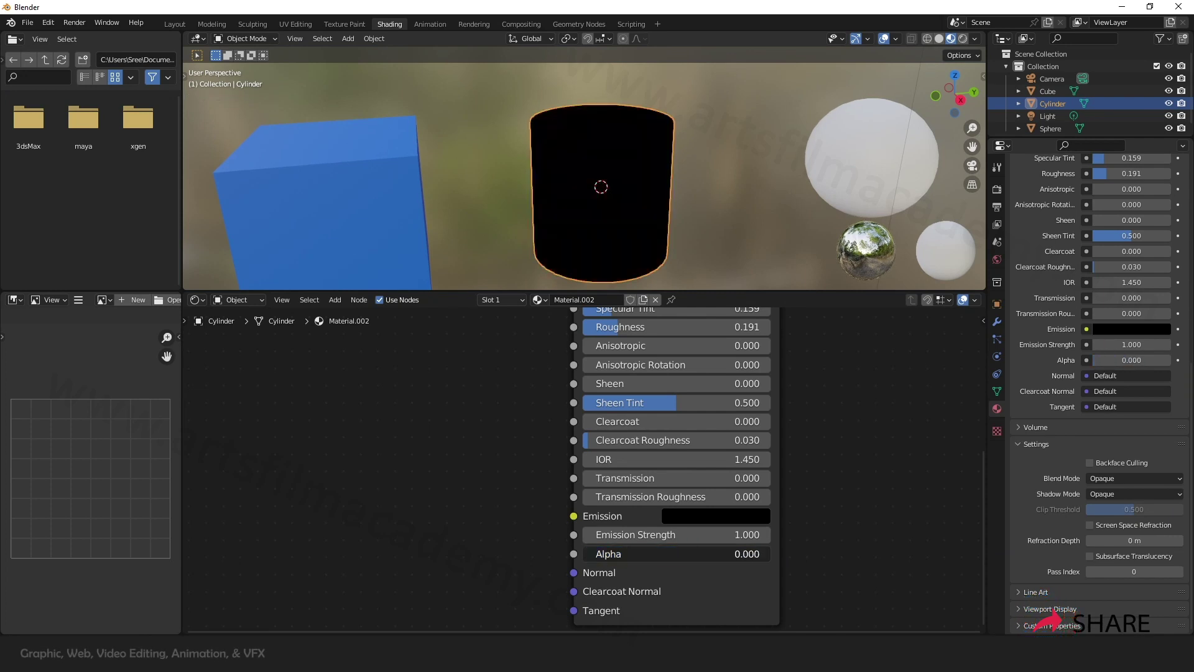
pyautogui.click(1110, 476)
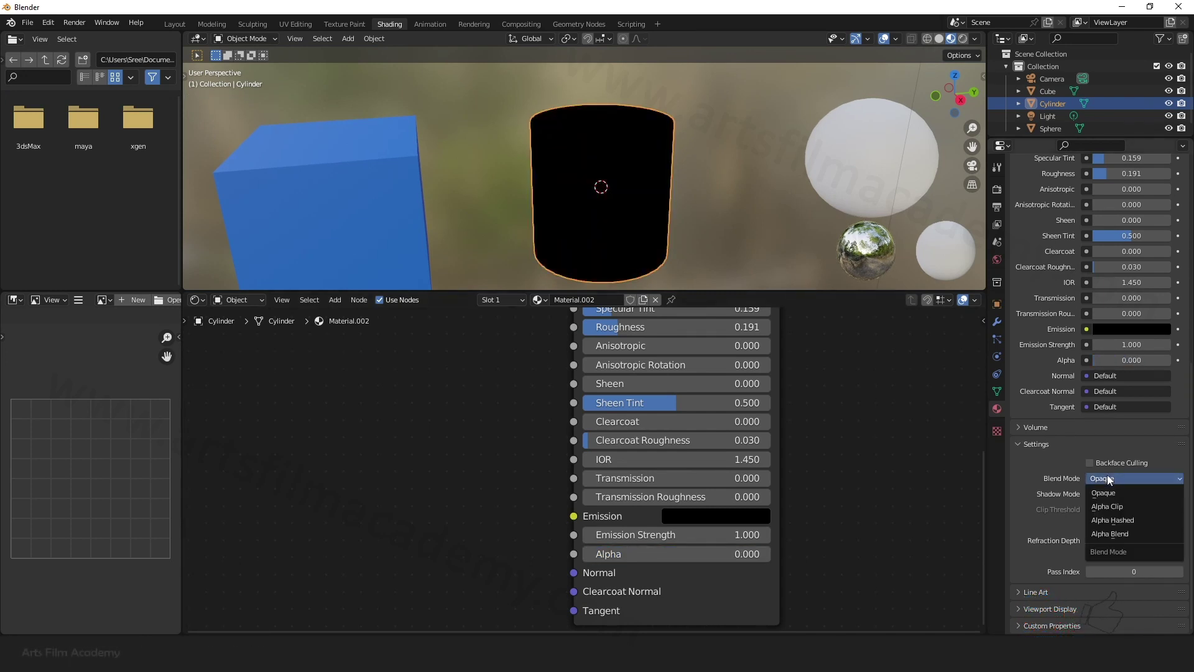
pyautogui.click(1137, 506)
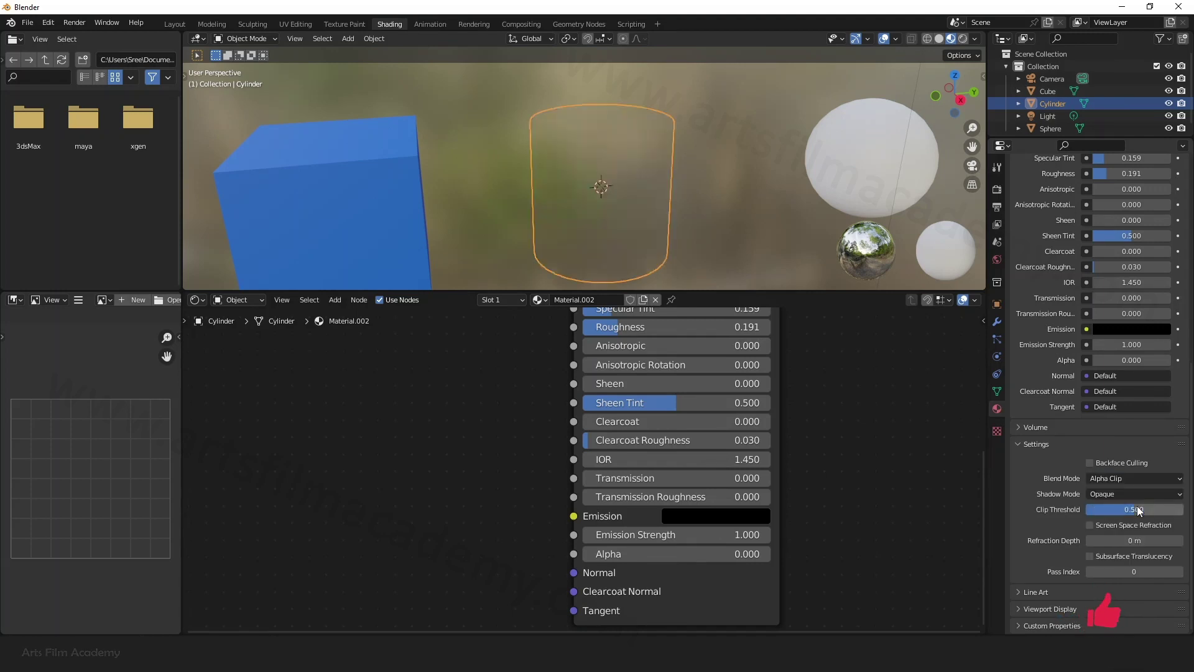
pyautogui.moveTo(689, 245); pyautogui.dragTo(792, 247, button='middle')
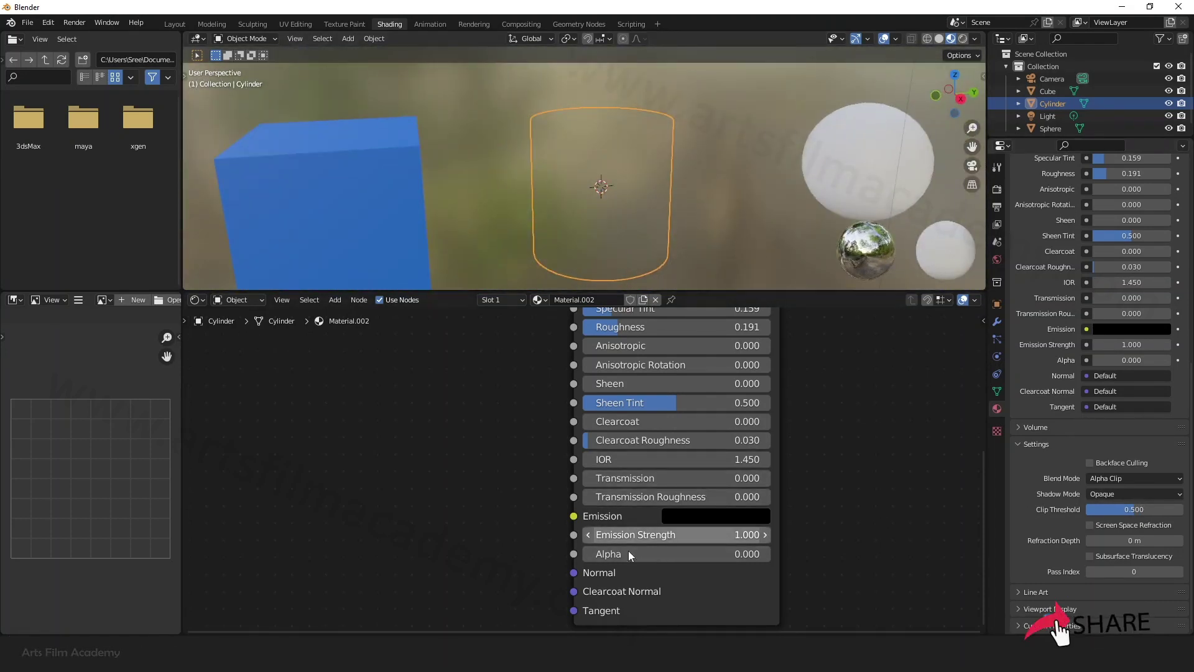
pyautogui.moveTo(614, 555)
pyautogui.mouseDown()
pyautogui.moveTo(747, 555)
pyautogui.moveTo(613, 554)
pyautogui.mouseUp()
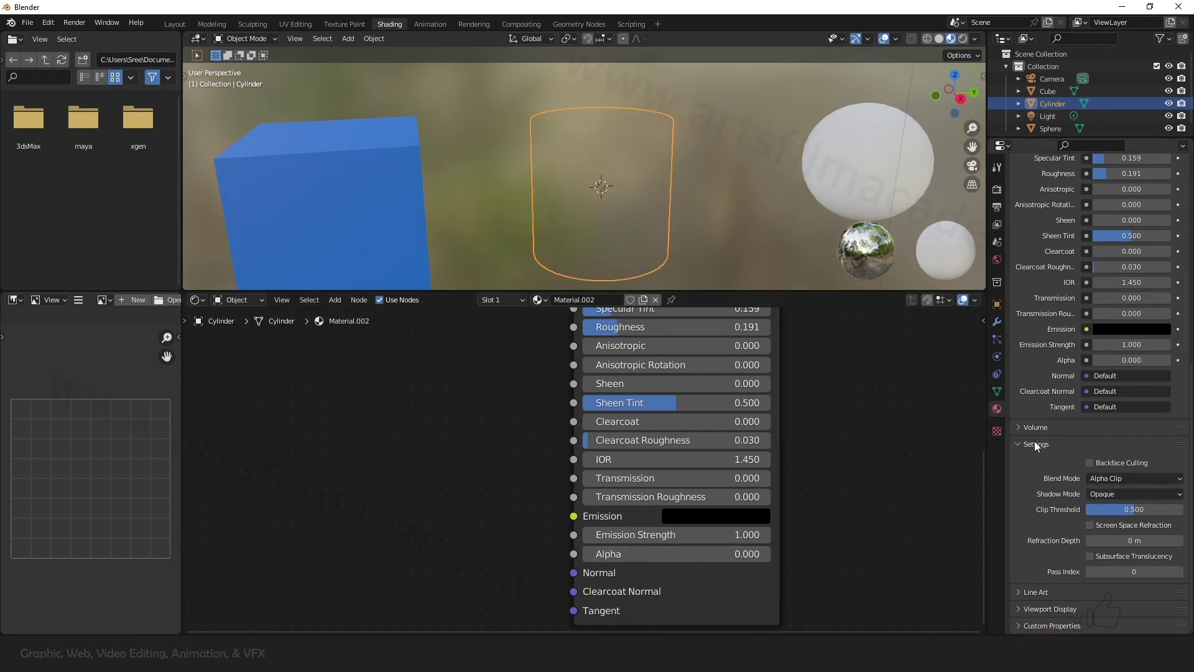
# Return the cylinder material's Blend Mode to Opaque and its Alpha to 1.000.
pyautogui.click(1119, 478)
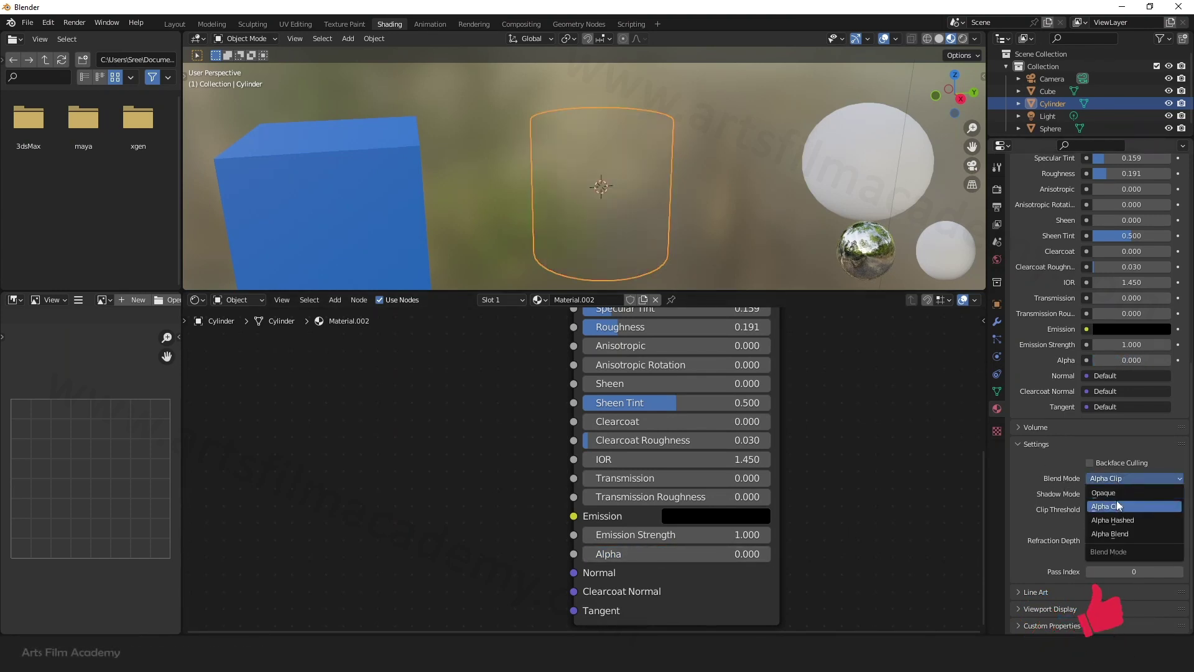
pyautogui.click(1118, 492)
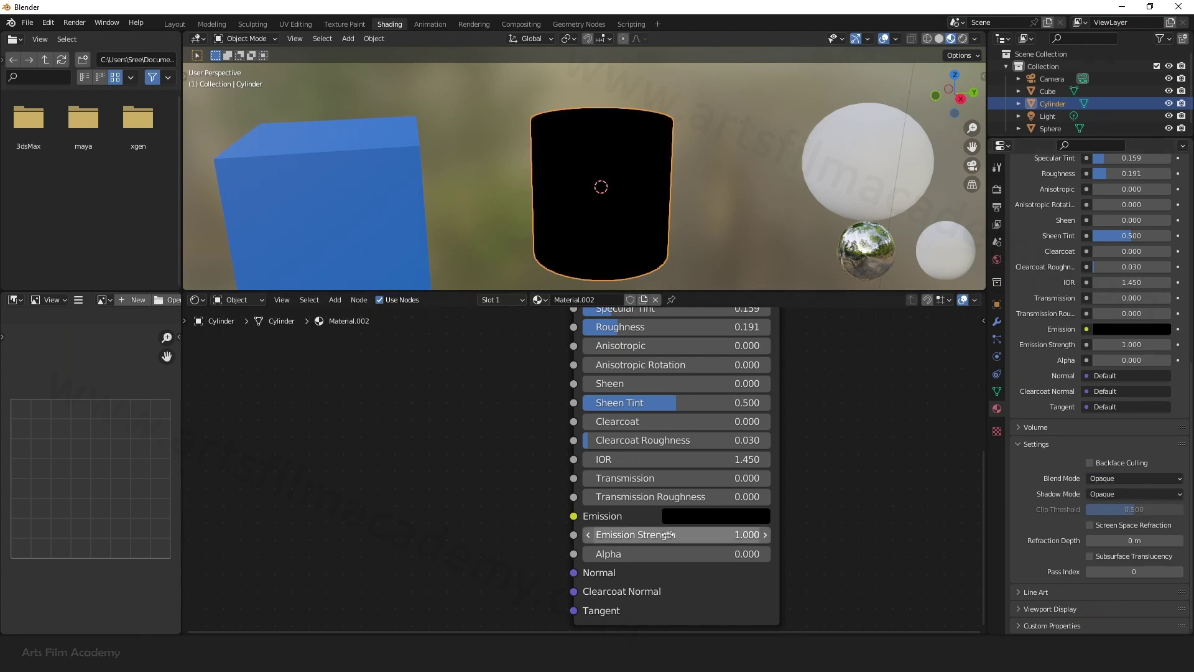
pyautogui.moveTo(625, 558); pyautogui.dragTo(771, 557)
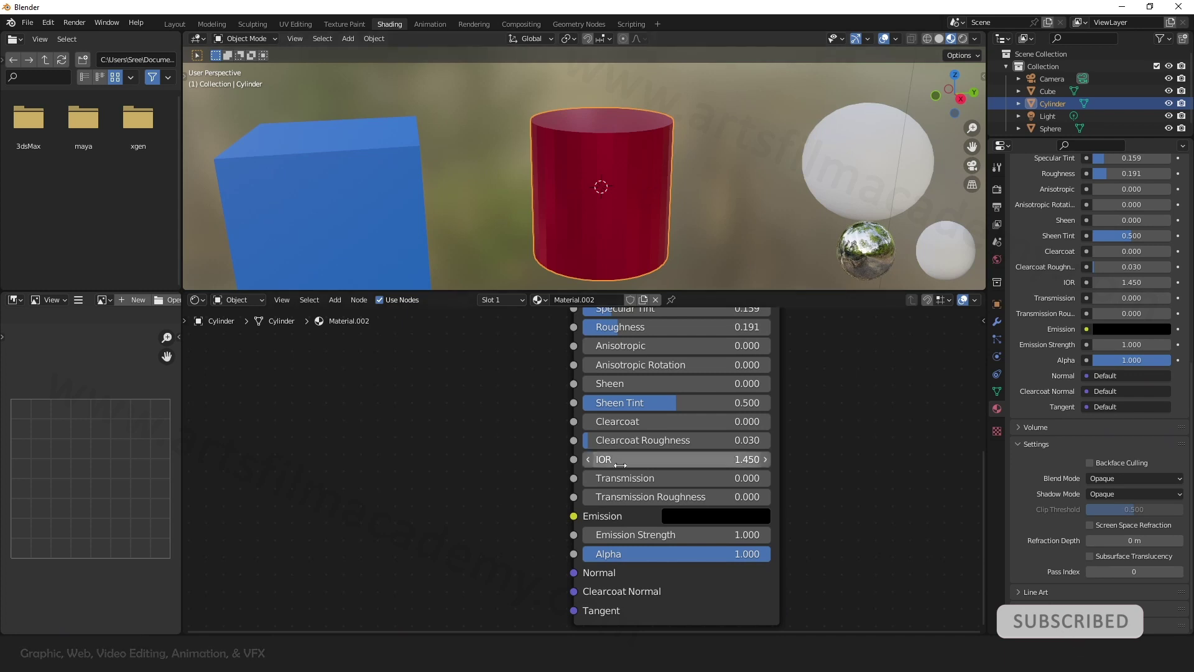
# Set the Transmission of the cylinder's material to 1.000 and enable its Screen Space Refraction.
pyautogui.moveTo(722, 479); pyautogui.dragTo(890, 479)
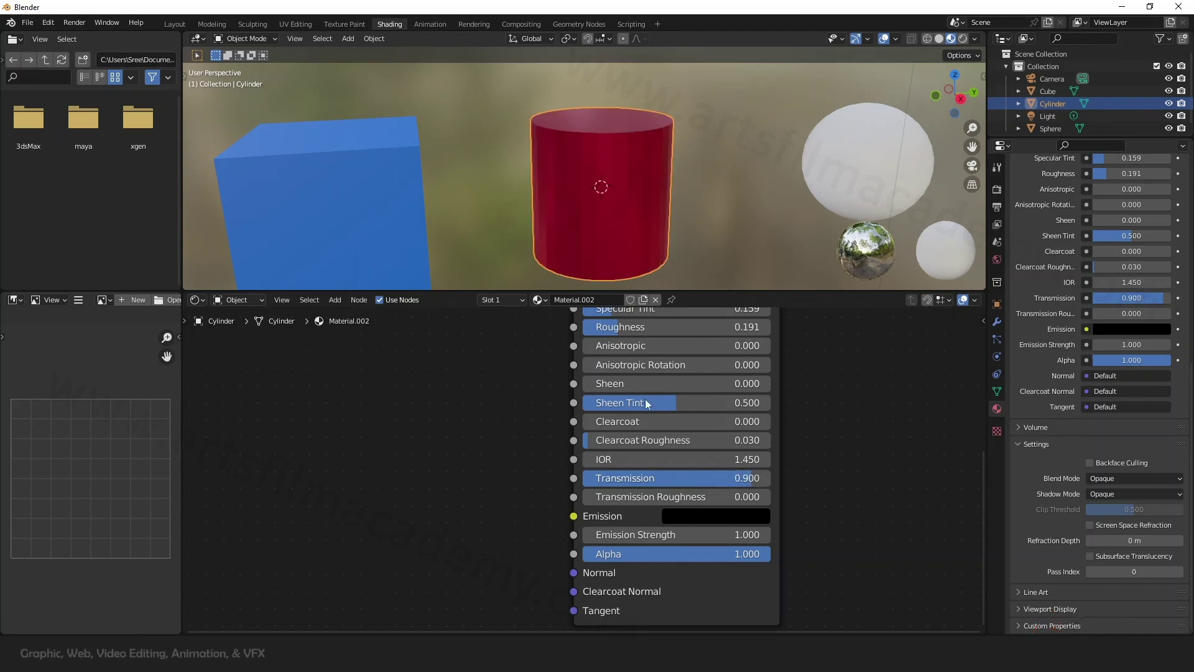
pyautogui.moveTo(751, 479); pyautogui.dragTo(777, 479)
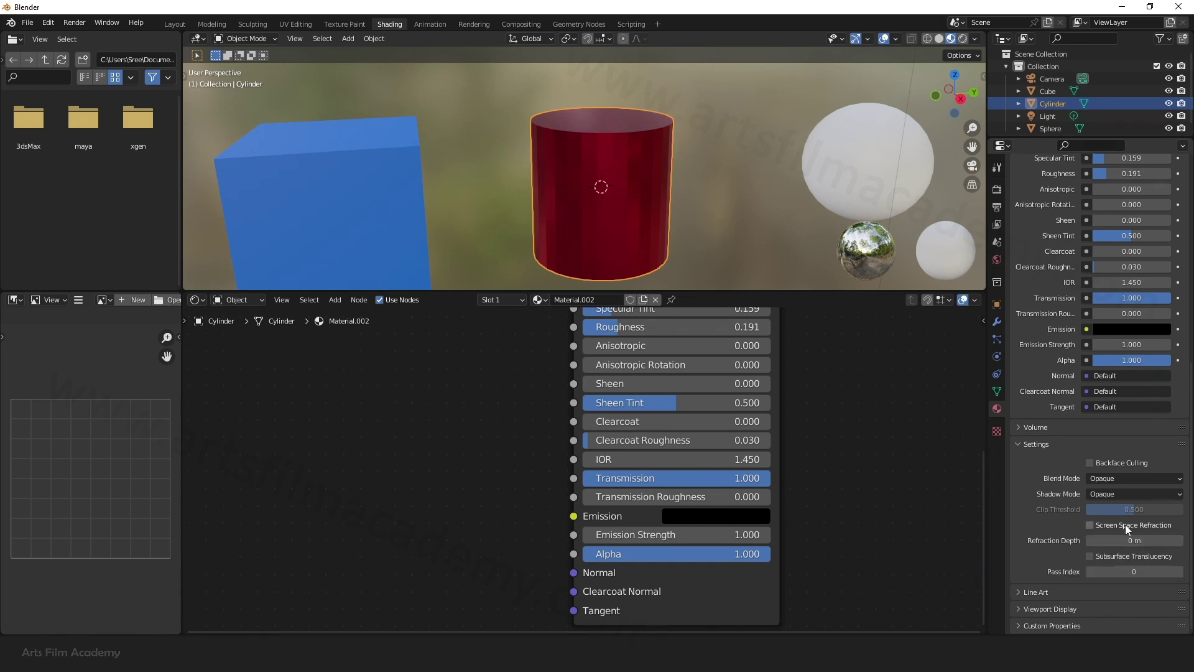
pyautogui.click(1154, 525)
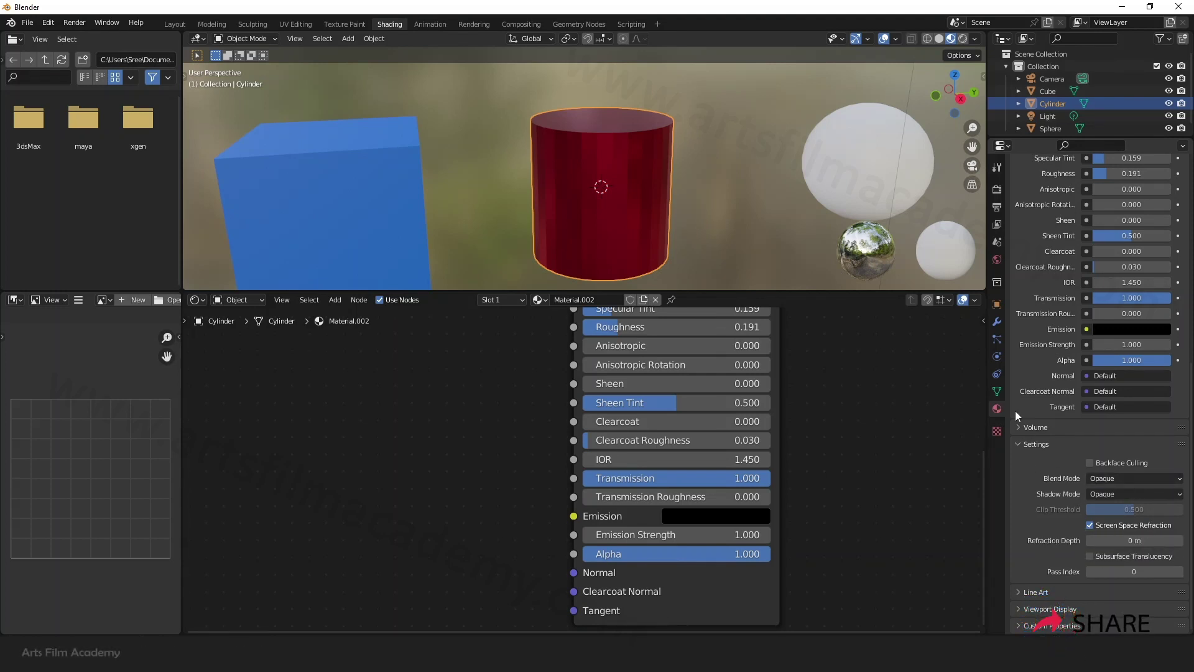
# Keep Eevee as the scene's render engine and enable Screen Space Reflections with Refraction.
pyautogui.scroll(8, 1033, 396)
pyautogui.scroll(5, 1035, 397)
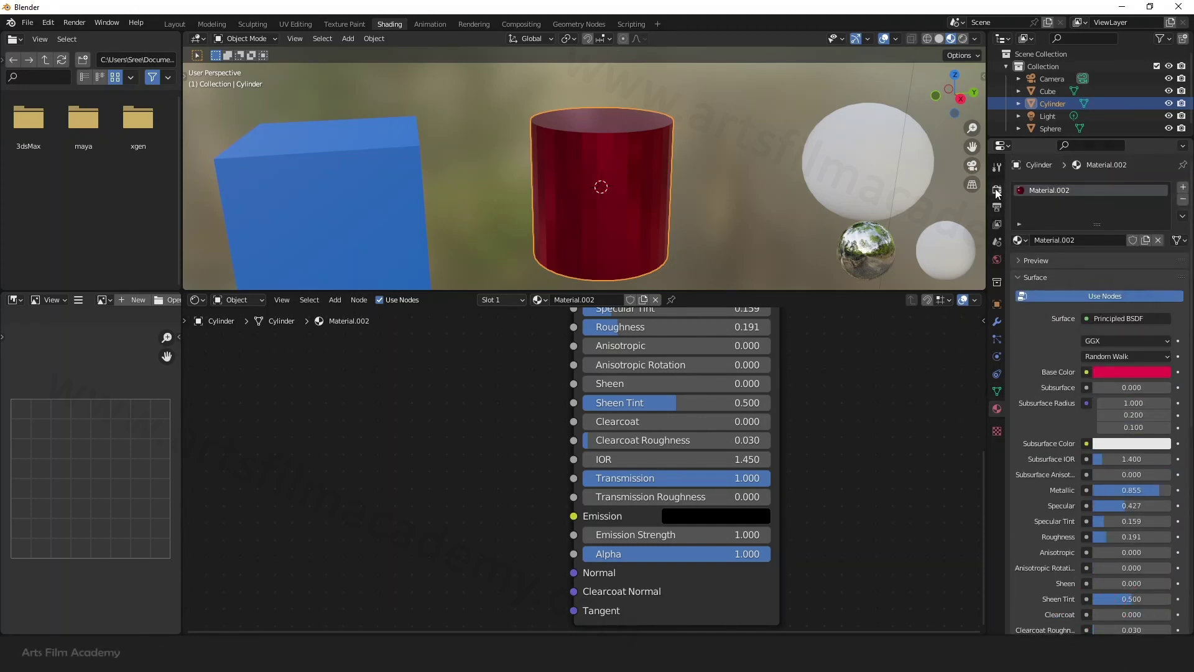
pyautogui.click(997, 188)
pyautogui.click(1118, 190)
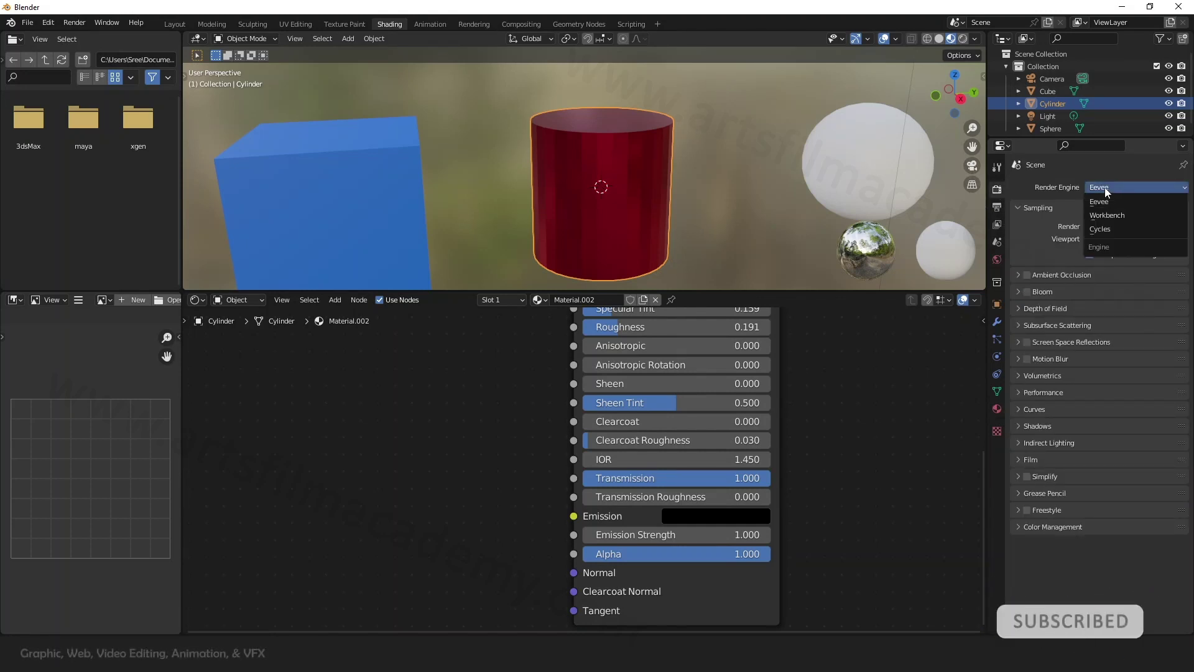
pyautogui.click(1105, 188)
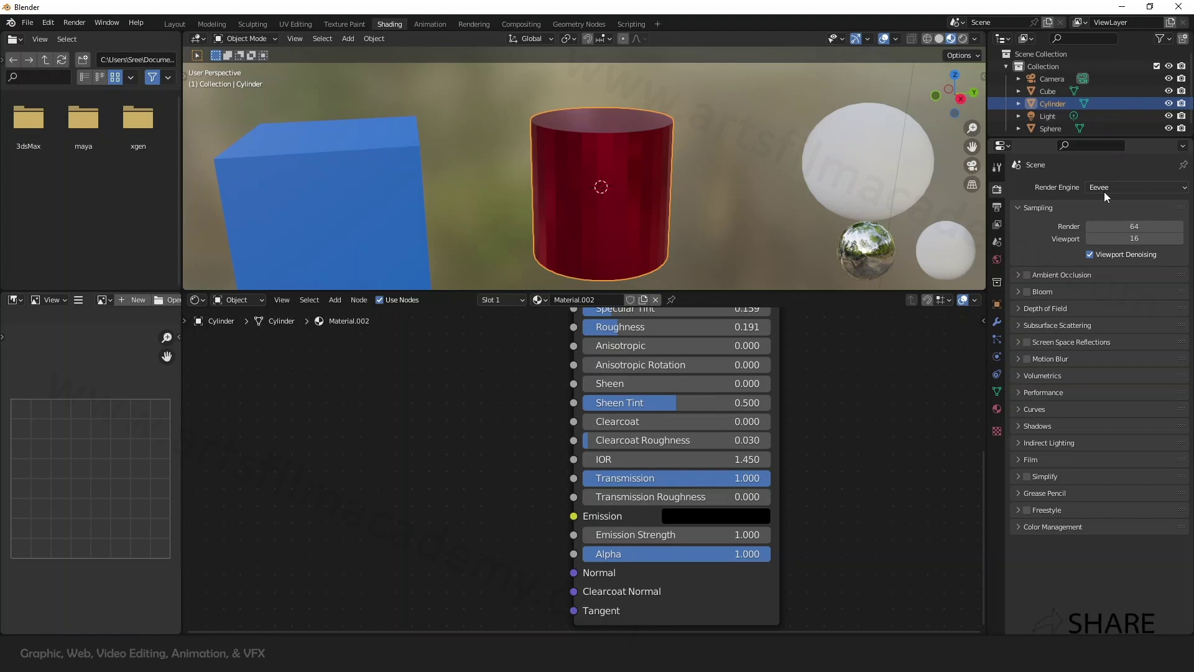
pyautogui.click(1027, 342)
pyautogui.click(1021, 343)
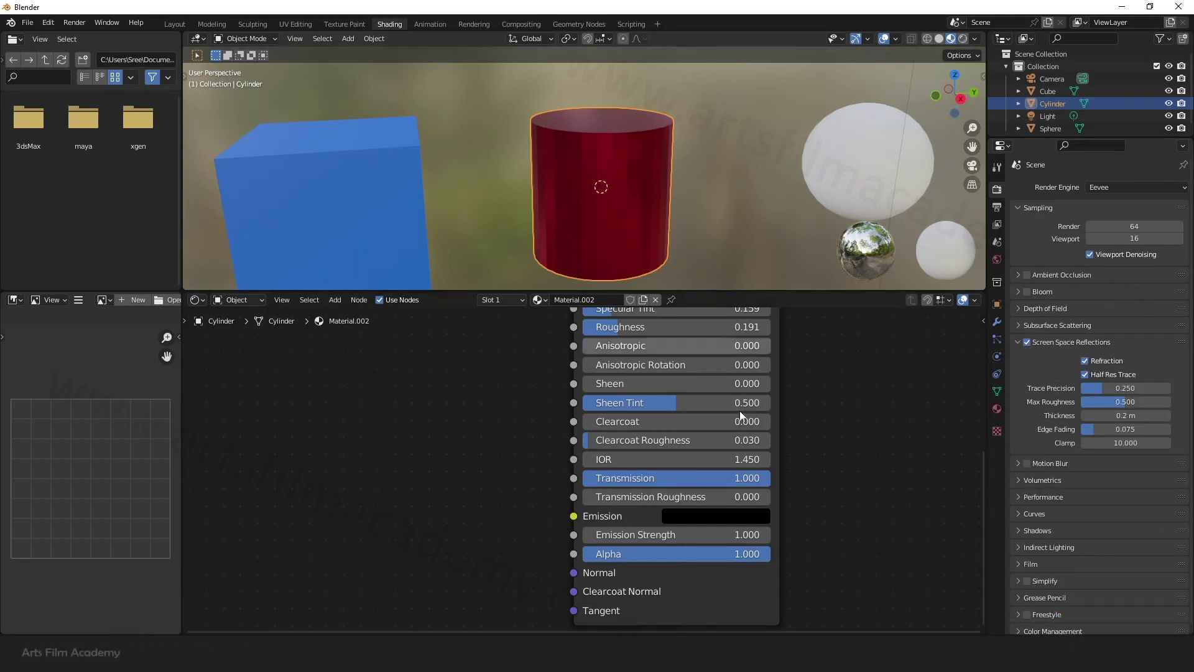
# Set the Blend Mode of the cylinder's material to Alpha Blend and check the see-through cylinder with Transmission at 1.000.
pyautogui.click(997, 411)
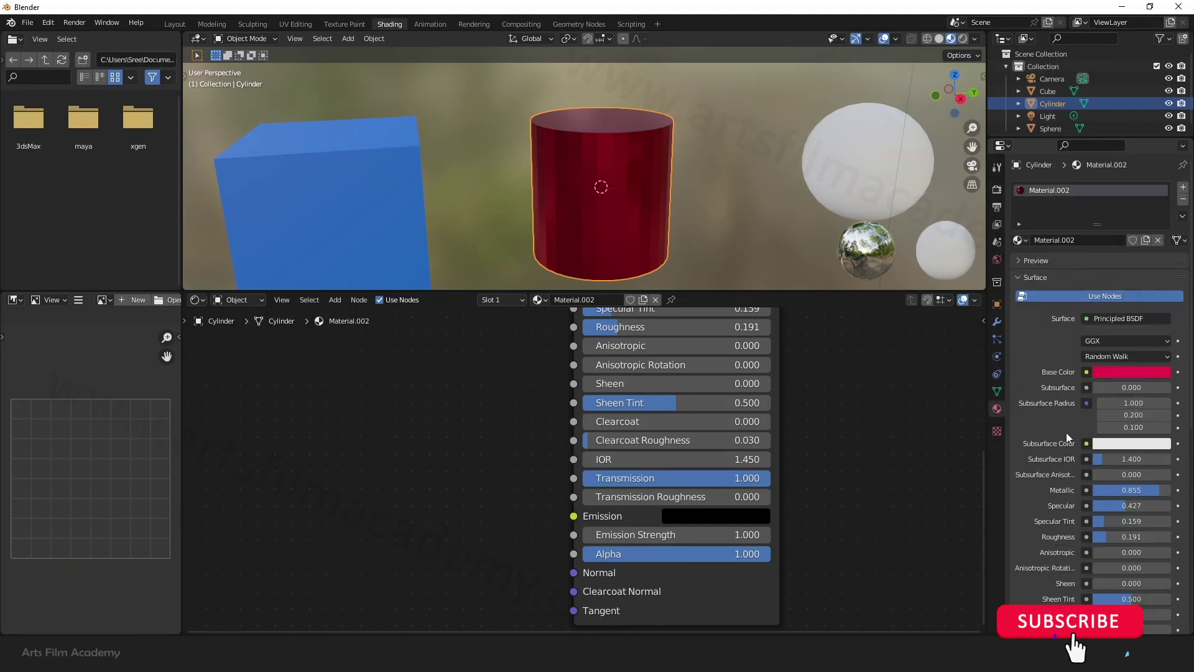
pyautogui.scroll(-12, 1059, 396)
pyautogui.click(1113, 478)
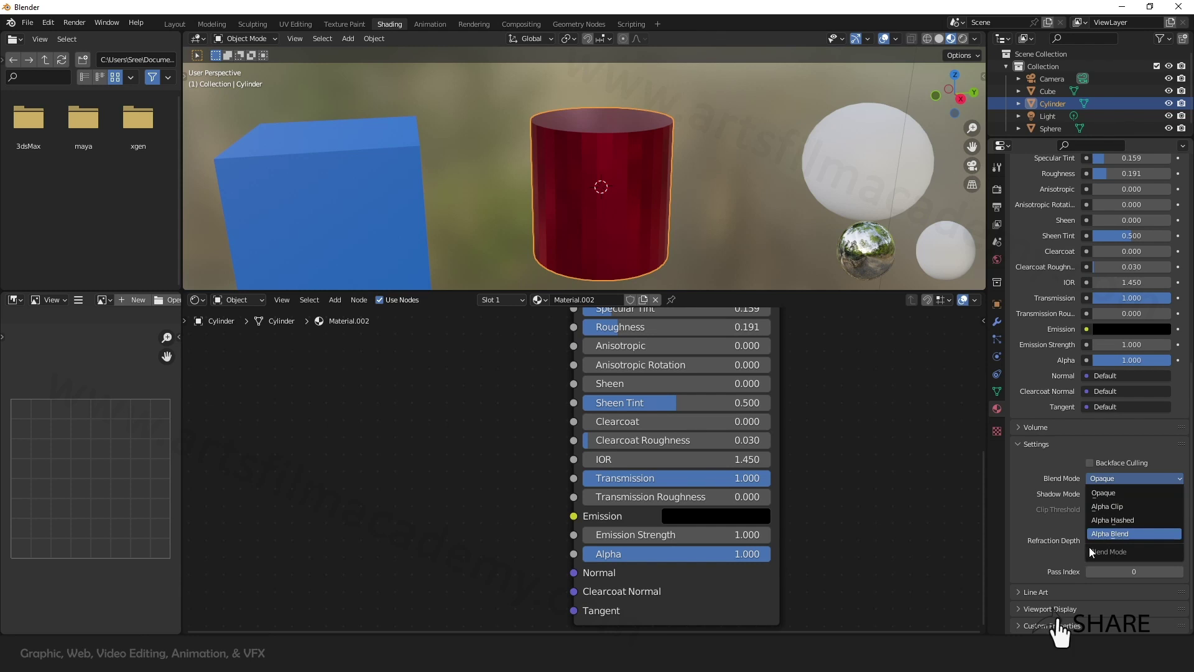
pyautogui.click(1107, 534)
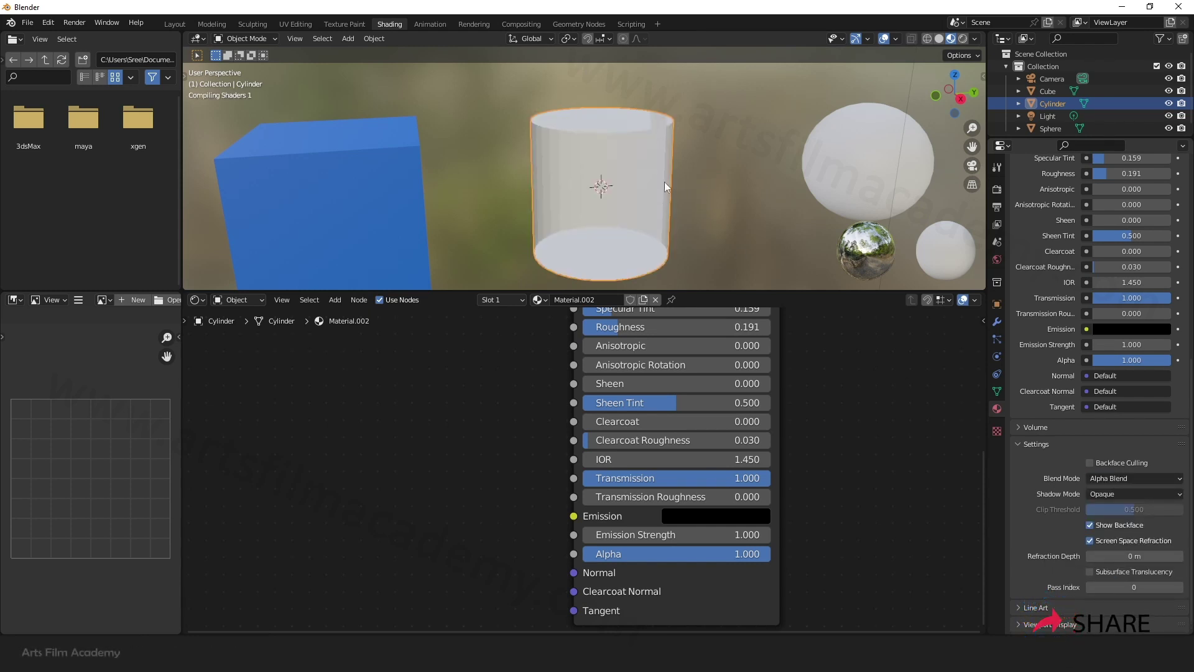
pyautogui.moveTo(636, 181); pyautogui.dragTo(602, 169, button='middle')
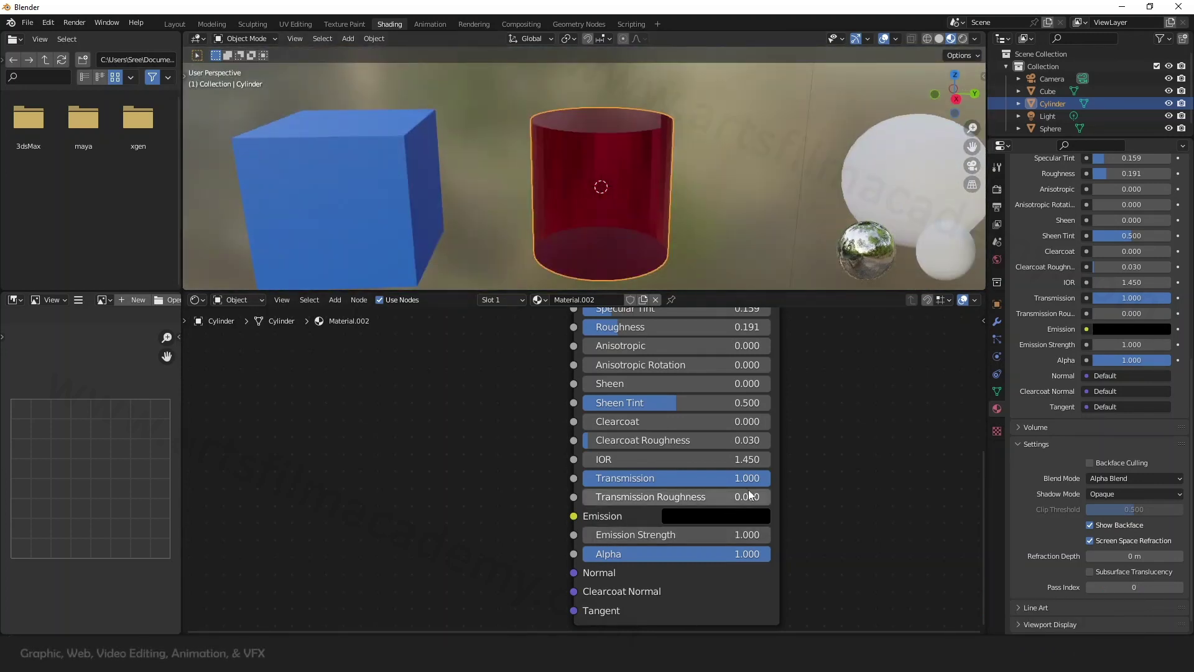
pyautogui.moveTo(750, 480)
pyautogui.mouseDown()
pyautogui.moveTo(645, 480)
pyautogui.moveTo(755, 480)
pyautogui.mouseUp()
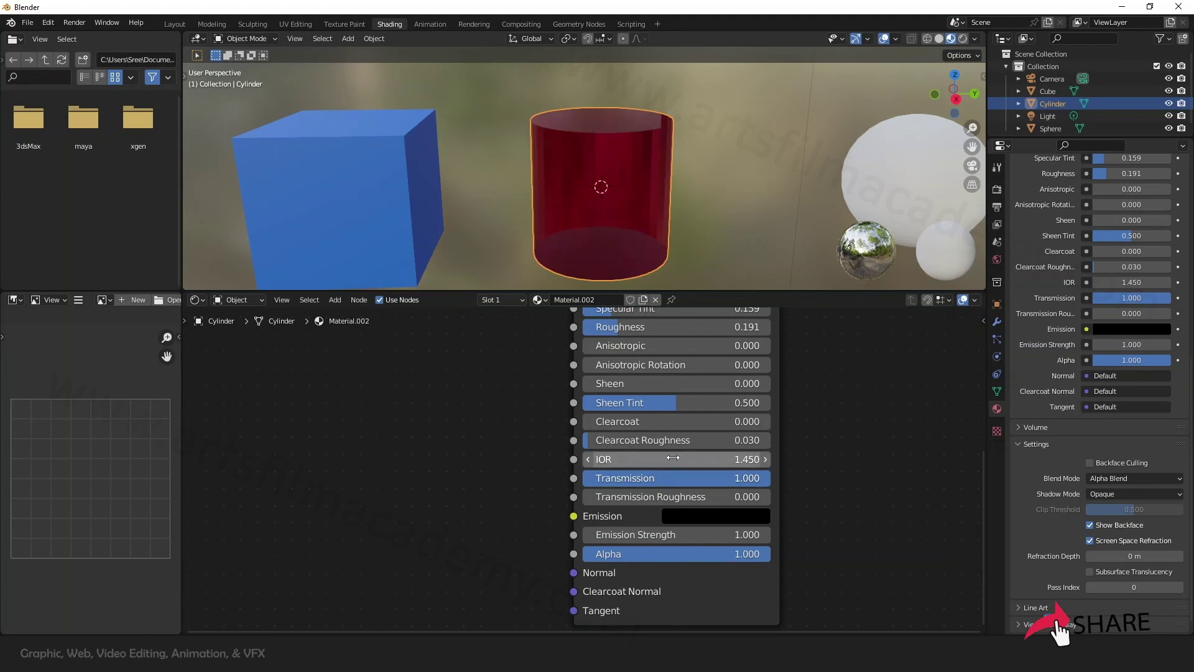
# Lower the IOR of the cylinder's material to 0.950 and check the refraction from several angles.
pyautogui.moveTo(656, 459)
pyautogui.mouseDown()
pyautogui.moveTo(563, 459)
pyautogui.moveTo(715, 459)
pyautogui.moveTo(569, 459)
pyautogui.mouseUp()
pyautogui.moveTo(659, 187); pyautogui.dragTo(625, 186, button='middle')
pyautogui.moveTo(681, 463)
pyautogui.mouseDown()
pyautogui.moveTo(772, 464)
pyautogui.moveTo(569, 459)
pyautogui.moveTo(616, 459)
pyautogui.moveTo(593, 459)
pyautogui.mouseUp()
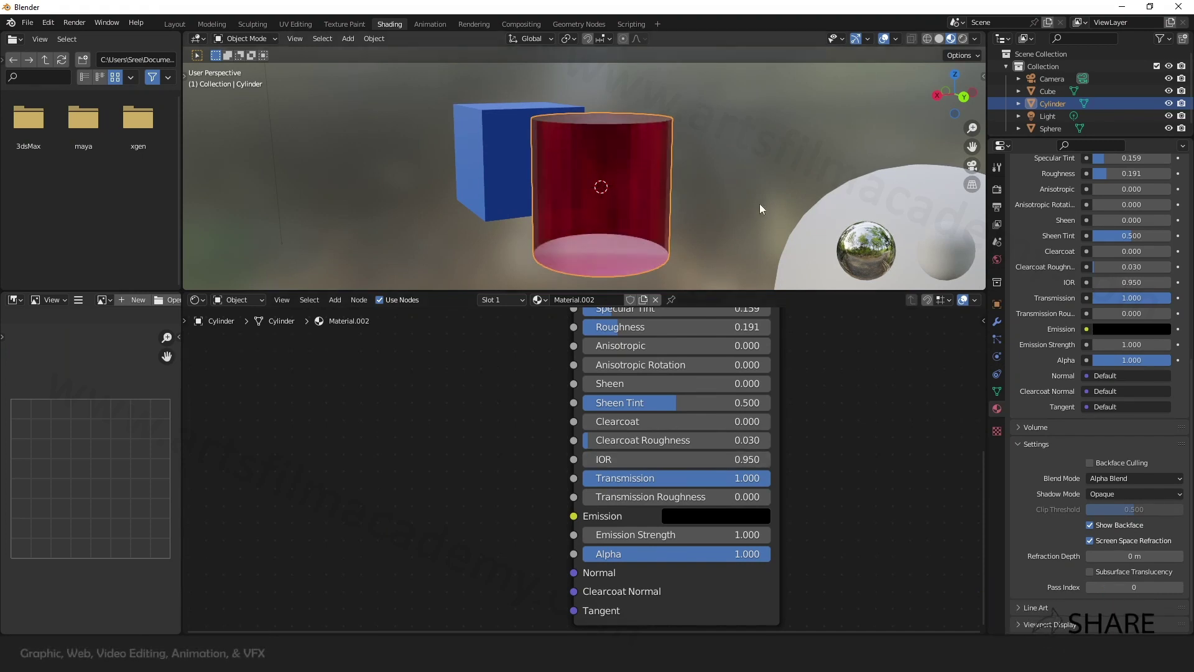
pyautogui.moveTo(644, 218); pyautogui.dragTo(751, 217, button='middle')
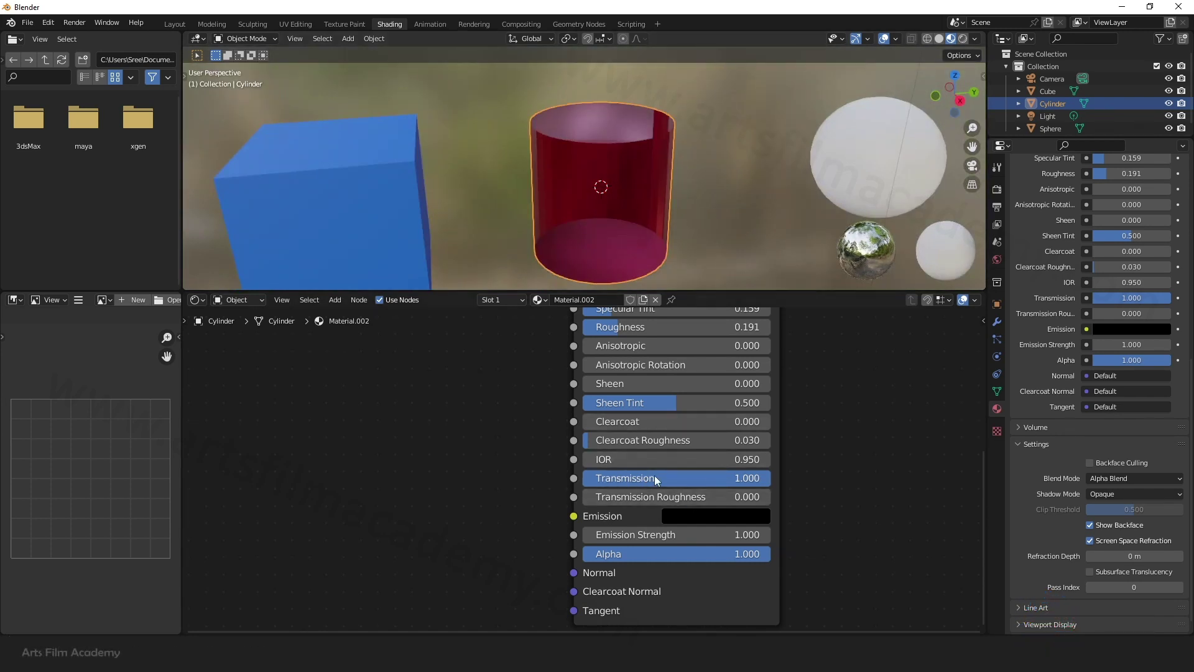
pyautogui.scroll(-3, 752, 410)
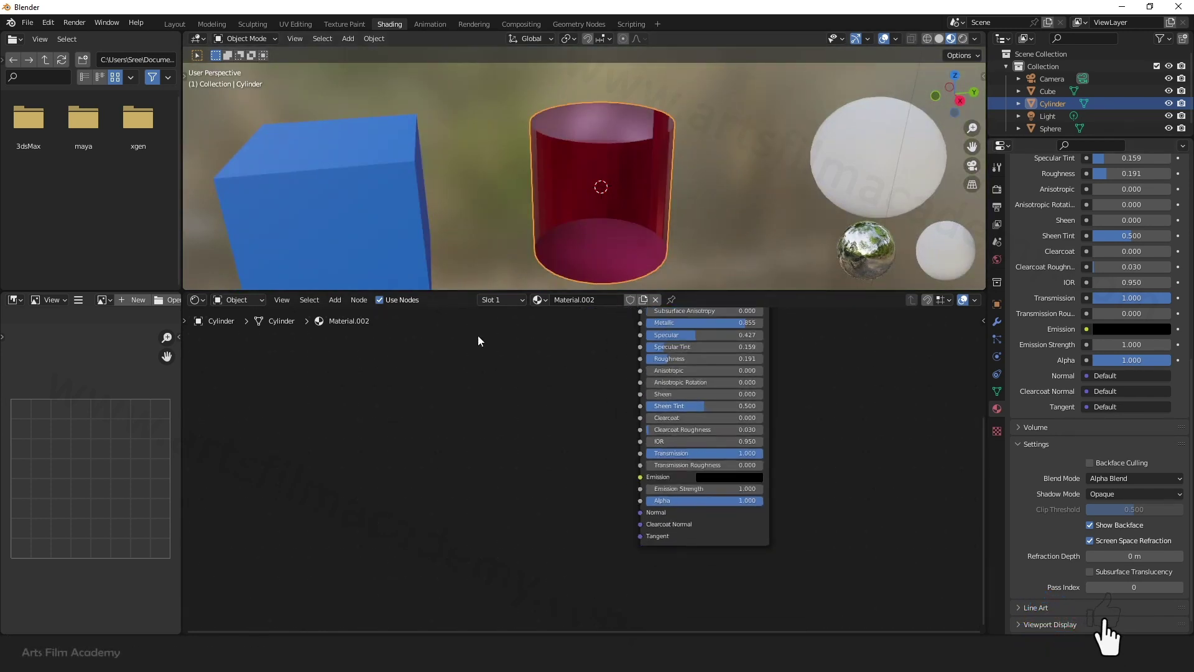
pyautogui.moveTo(478, 187); pyautogui.dragTo(488, 165, button='middle')
pyautogui.scroll(-2, 845, 485)
pyautogui.moveTo(516, 395); pyautogui.dragTo(470, 491, button='middle')
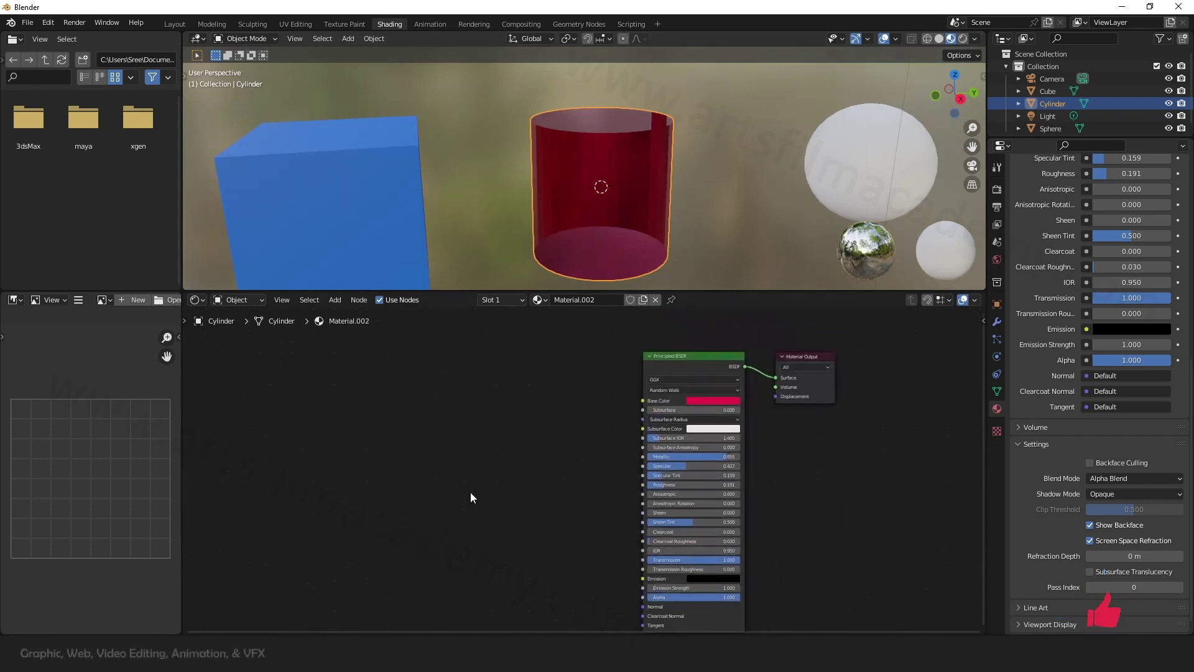
# Start a new file without saving the current scene and get a closer view of the default cube.
pyautogui.click(28, 23)
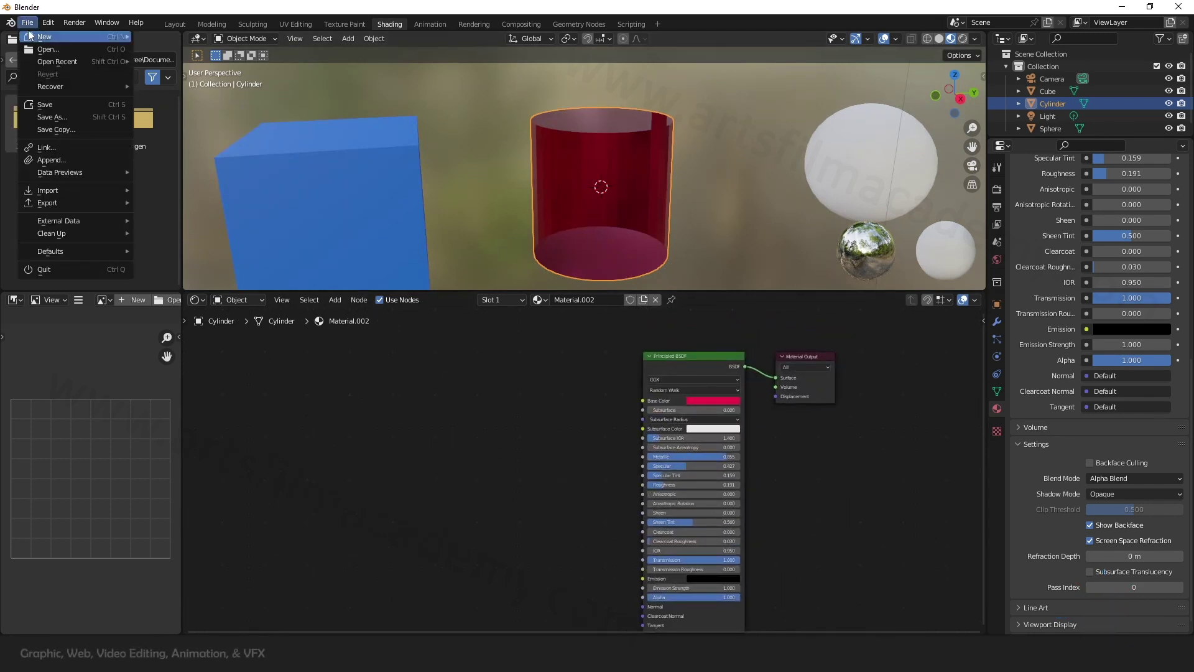
pyautogui.moveTo(89, 36)
pyautogui.click(222, 37)
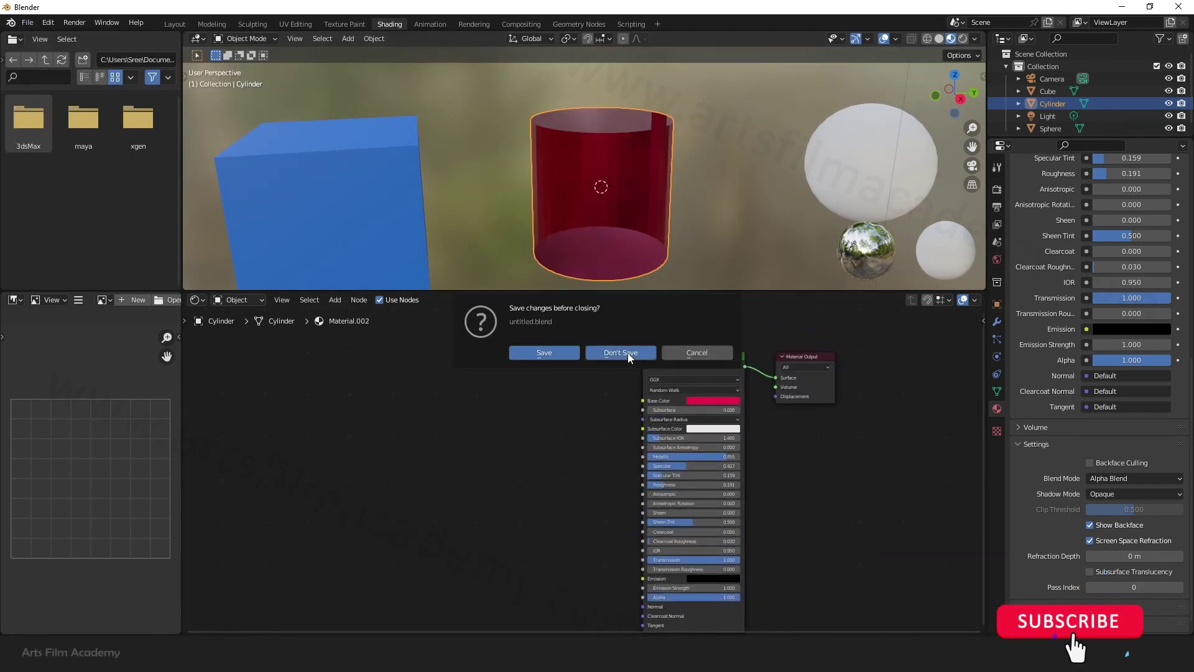
pyautogui.click(628, 358)
pyautogui.scroll(4, 471, 327)
pyautogui.scroll(-2, 632, 301)
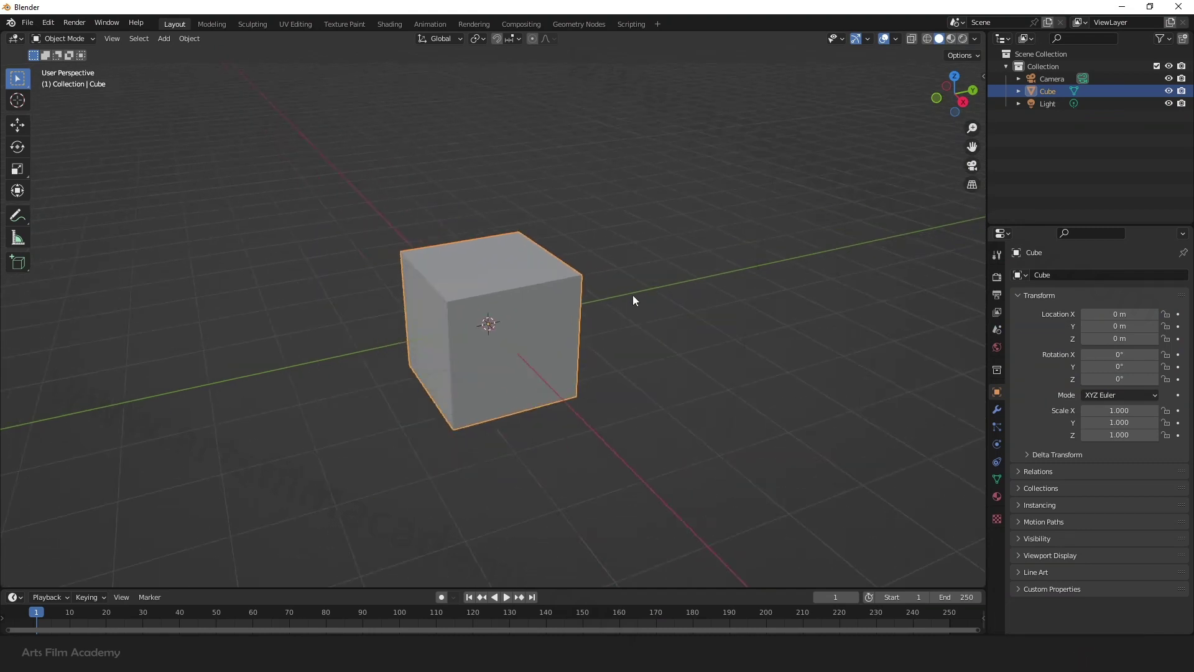
pyautogui.scroll(2, 346, 346)
pyautogui.moveTo(674, 432); pyautogui.dragTo(673, 404, button='middle')
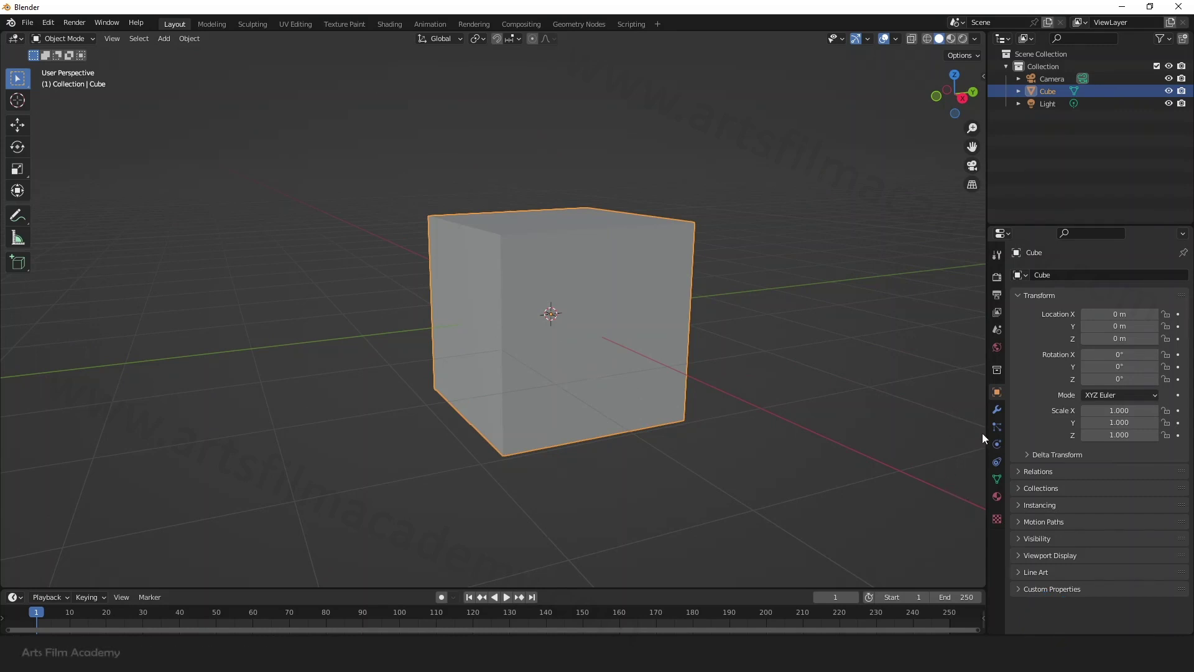
# Show the default cube's material properties and switch the viewport to Material Preview shading.
pyautogui.click(997, 498)
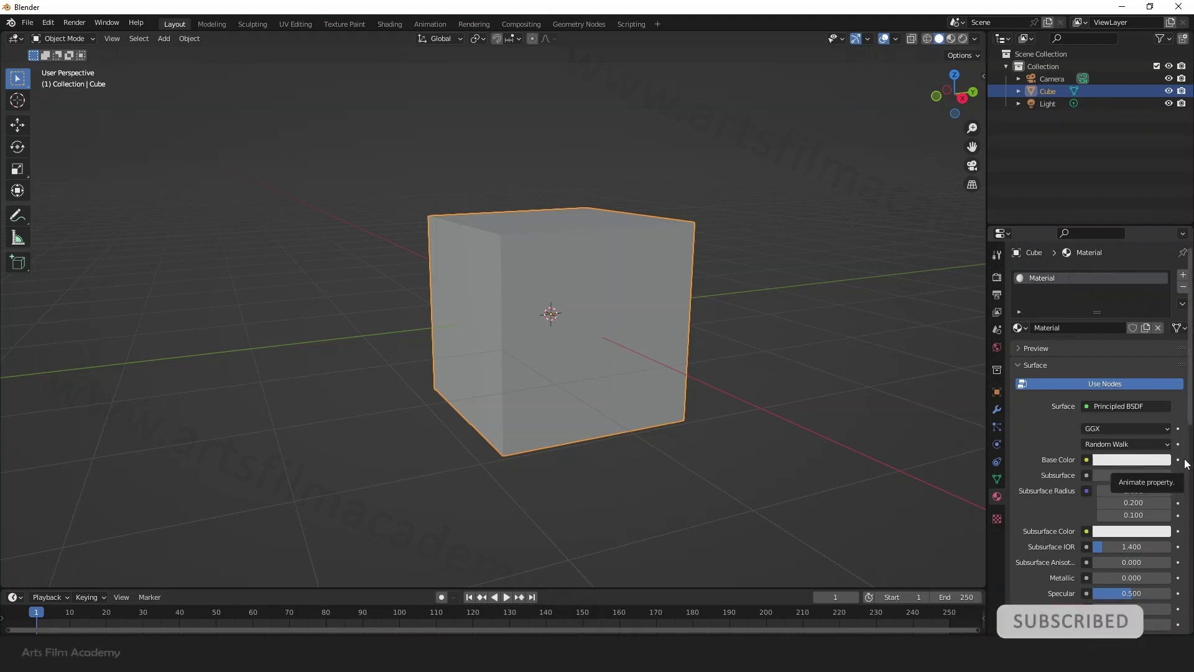
pyautogui.click(1087, 460)
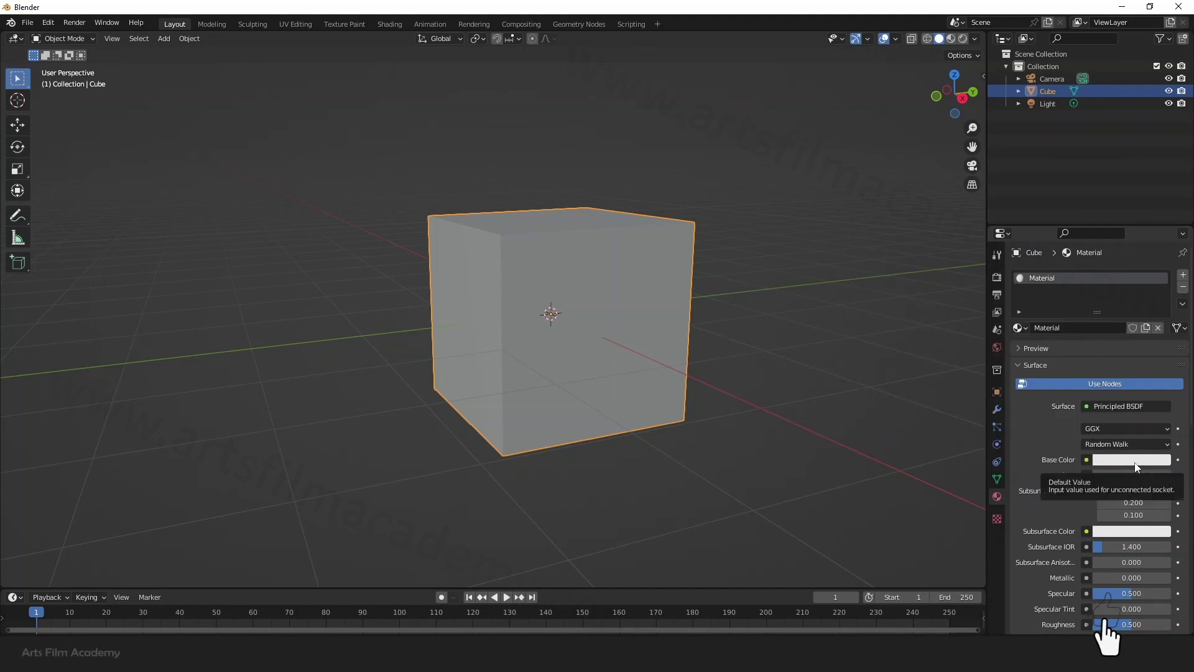
pyautogui.click(951, 39)
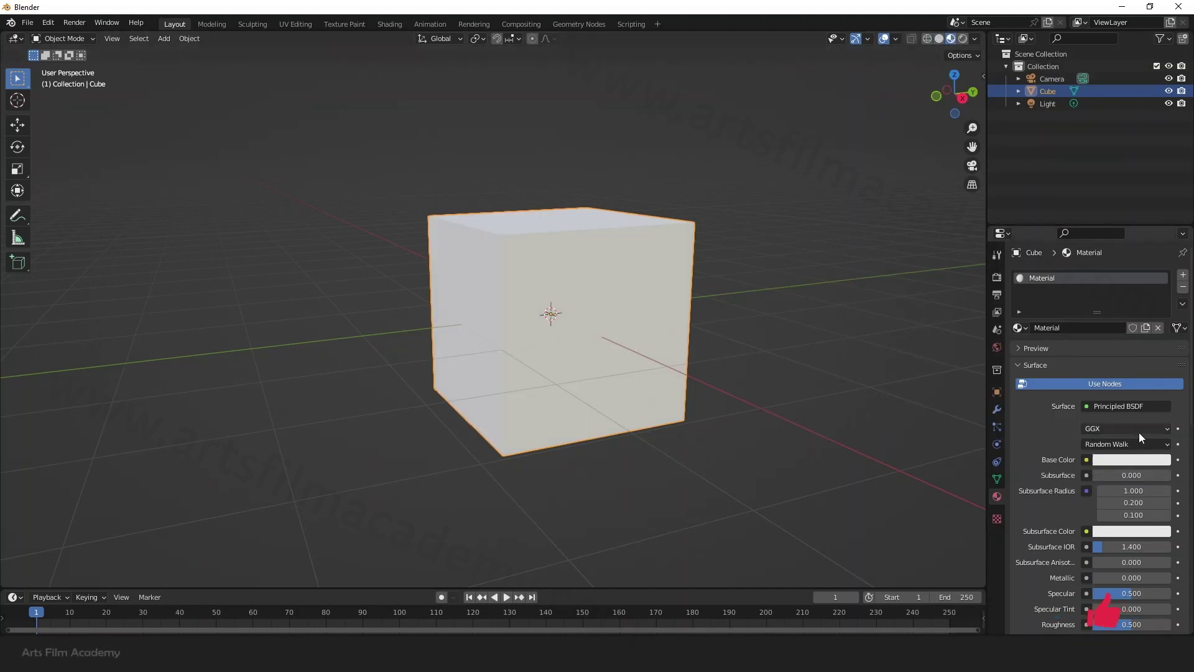
# Assign a Brick Texture to the Base Color of the cube's material and check the pattern on the cube's upper face.
pyautogui.click(1087, 461)
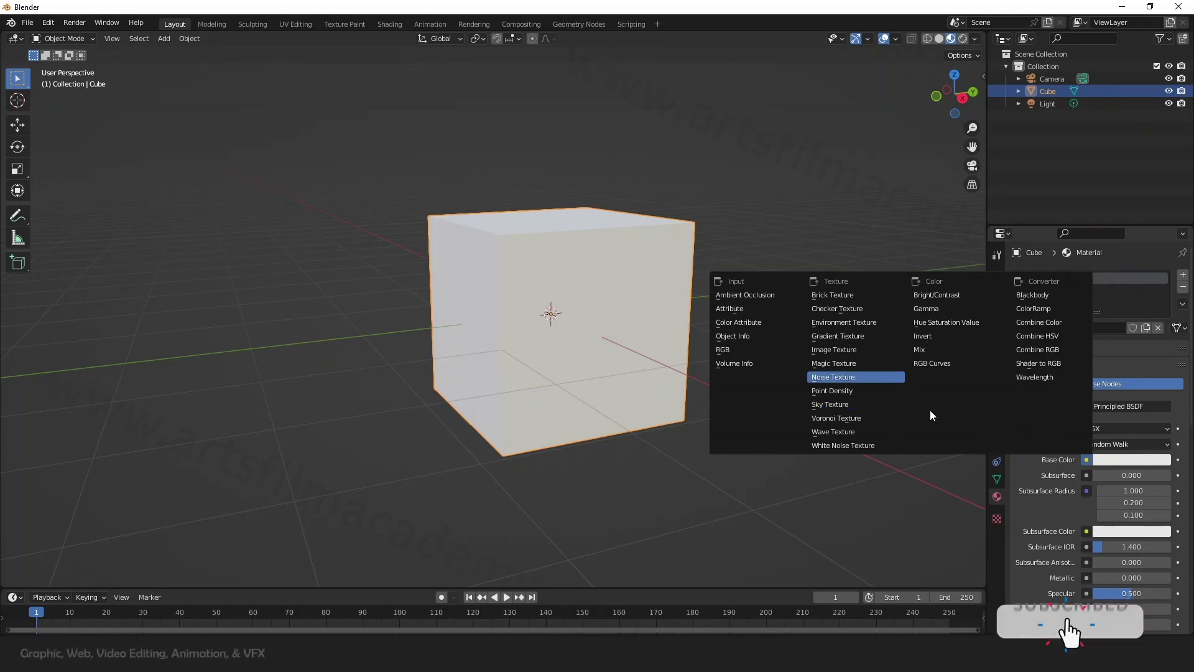
pyautogui.click(843, 301)
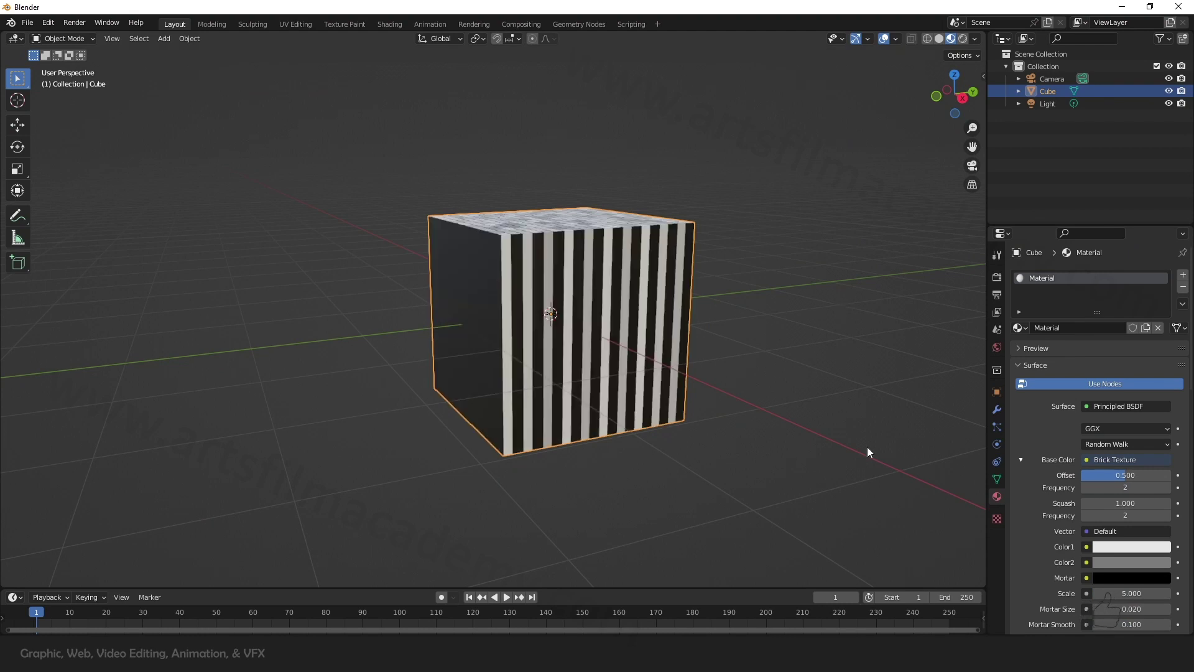
pyautogui.moveTo(554, 341); pyautogui.dragTo(784, 403, button='middle')
pyautogui.scroll(3, 502, 203)
pyautogui.scroll(-1, 570, 243)
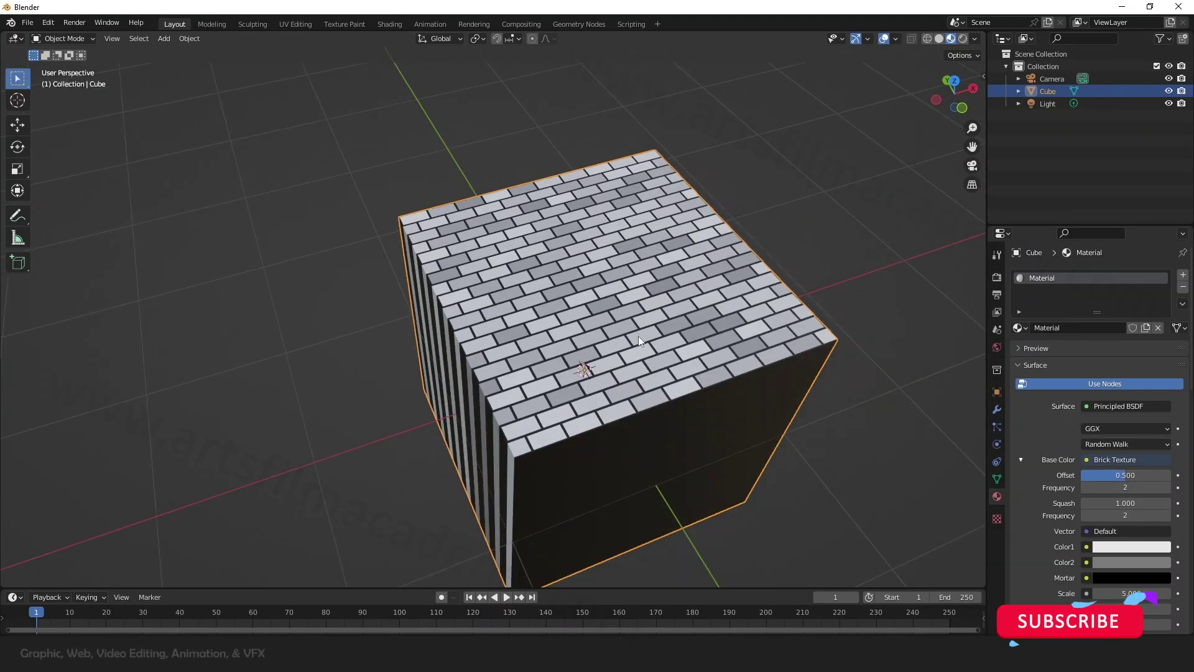
# Examine how the brick pattern maps onto the cube's upper and side faces from several angles.
pyautogui.moveTo(639, 335); pyautogui.dragTo(414, 222, button='middle')
pyautogui.scroll(-1, 415, 222)
pyautogui.scroll(2, 669, 287)
pyautogui.scroll(-1, 733, 284)
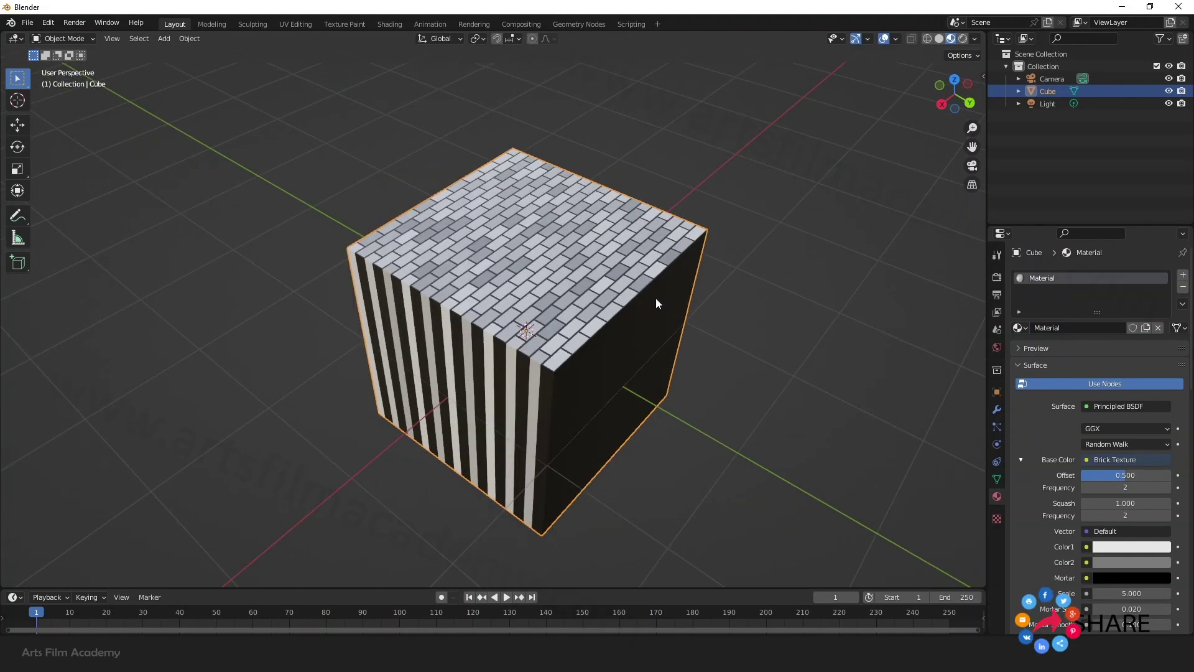
pyautogui.moveTo(394, 274); pyautogui.dragTo(369, 167, button='middle')
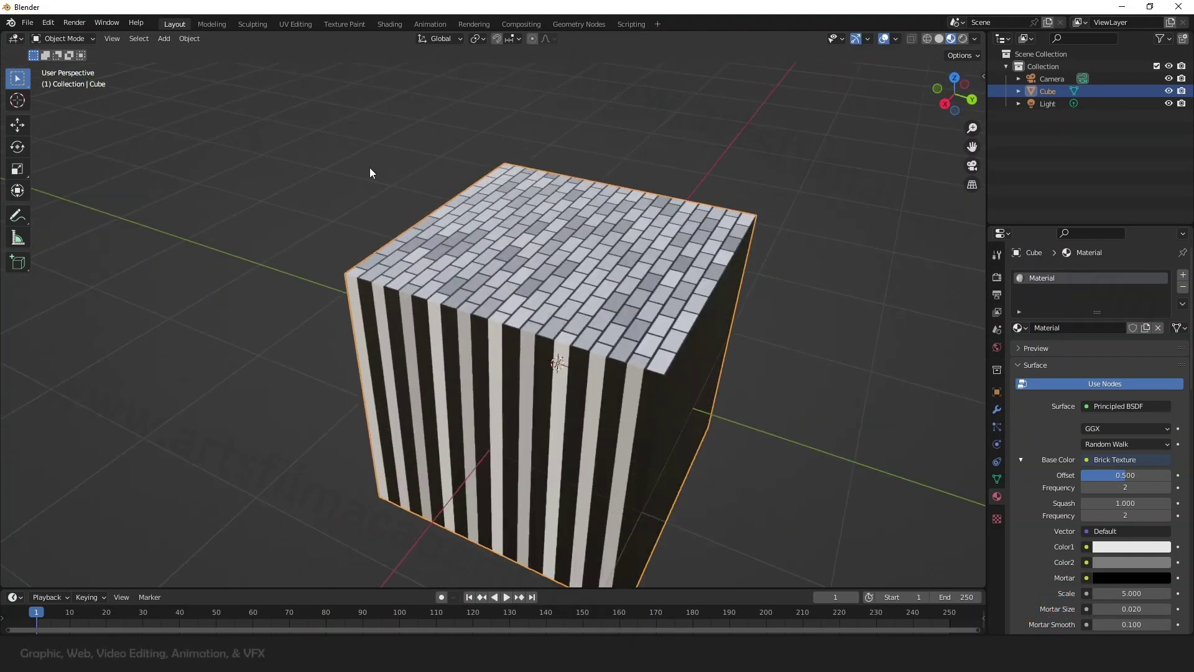
pyautogui.scroll(-1, 490, 249)
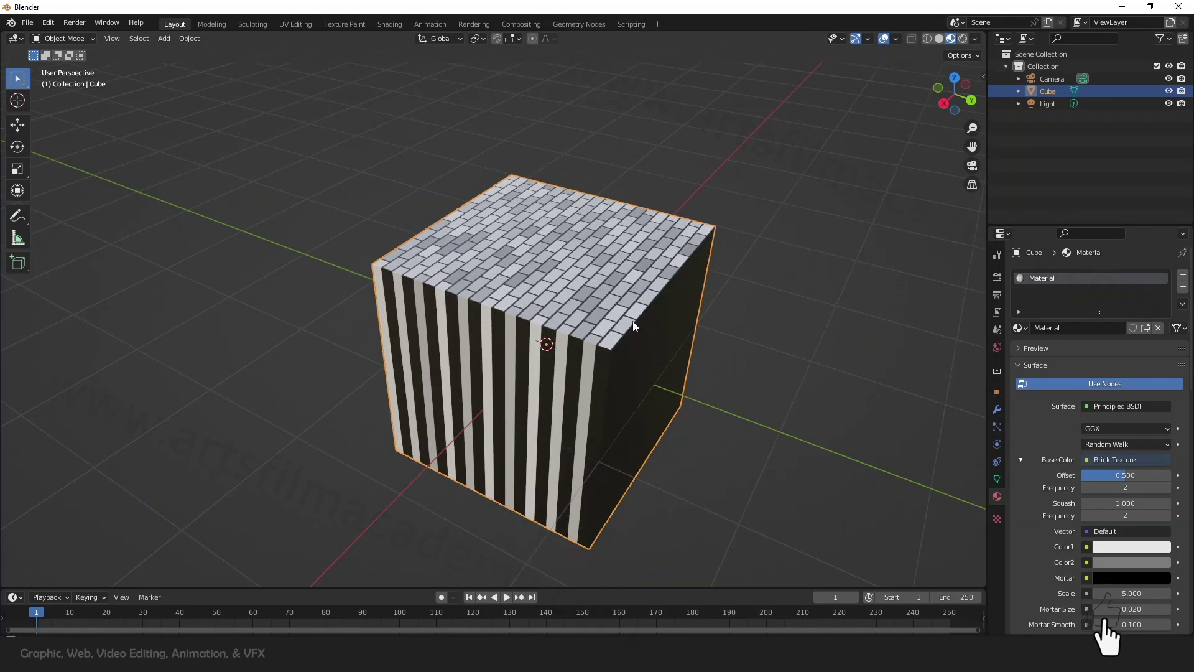
pyautogui.moveTo(632, 321); pyautogui.dragTo(536, 268, button='middle')
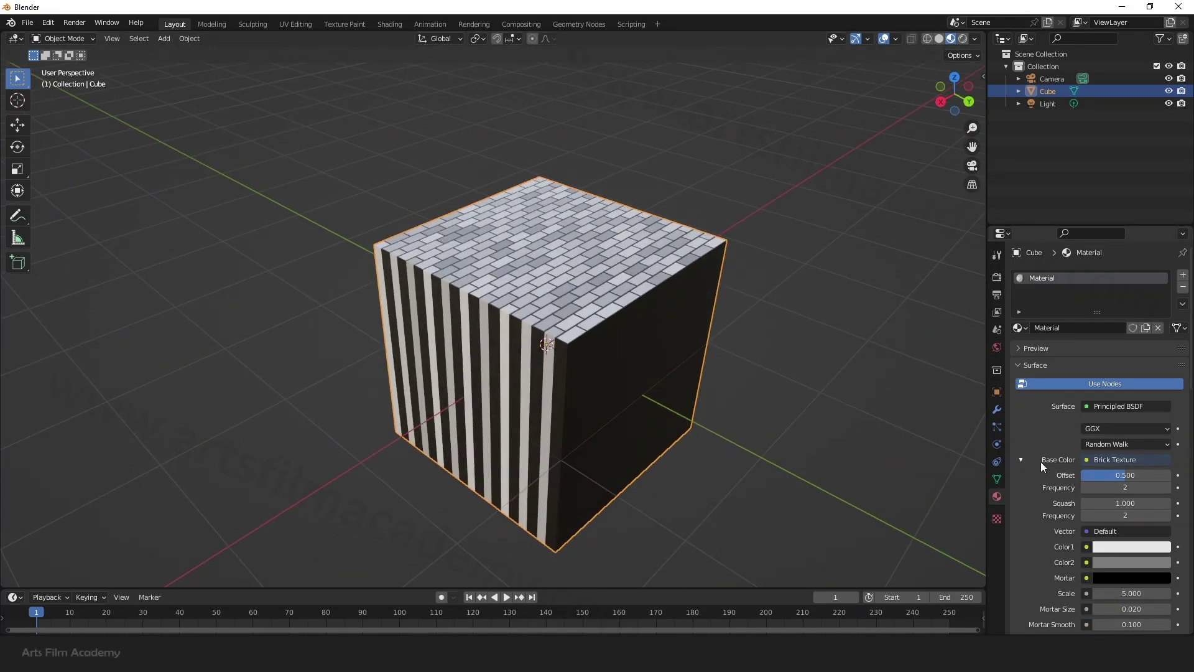
# Collapse and expand the Brick Texture settings under Base Color and review the available parameters.
pyautogui.click(1021, 459)
pyautogui.click(1021, 459)
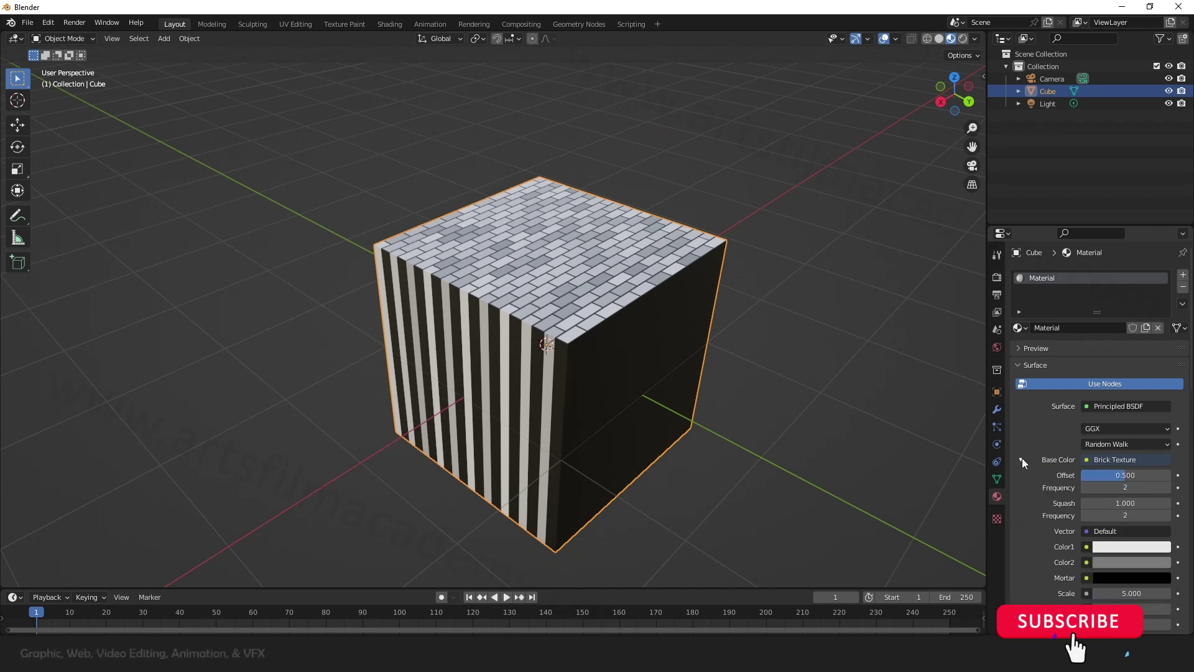
pyautogui.click(1022, 459)
pyautogui.click(1022, 459)
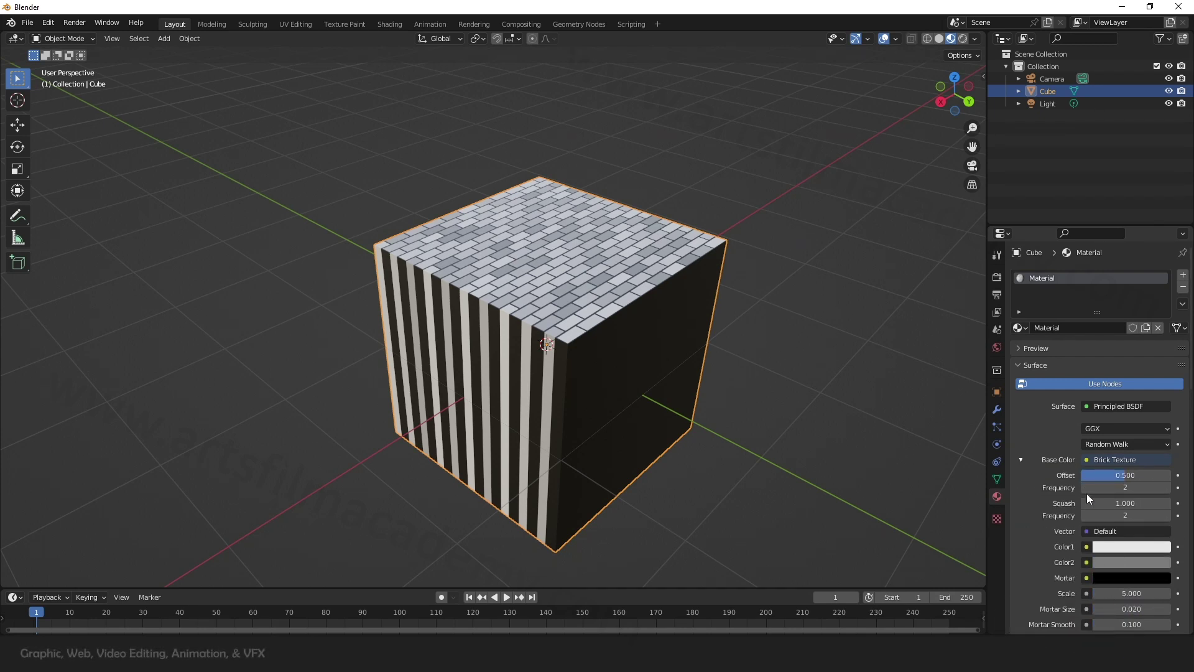
pyautogui.scroll(-2, 1132, 505)
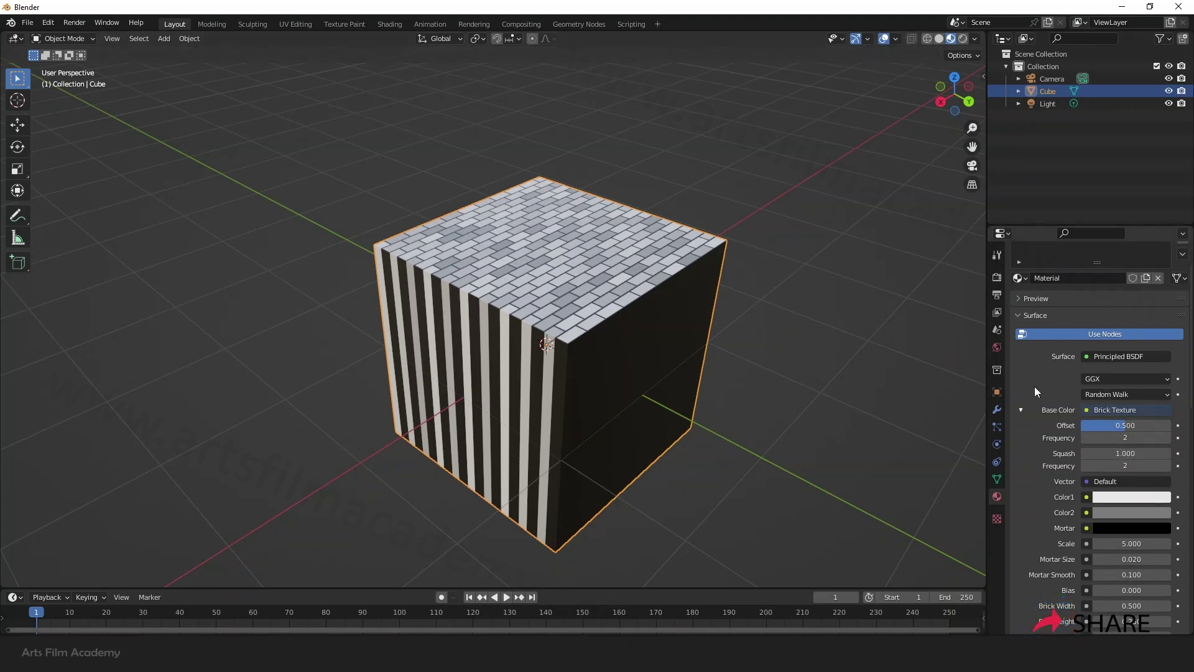
# Switch to the Shading workspace and space out the Brick Texture, Principled BSDF and Material Output nodes.
pyautogui.click(391, 24)
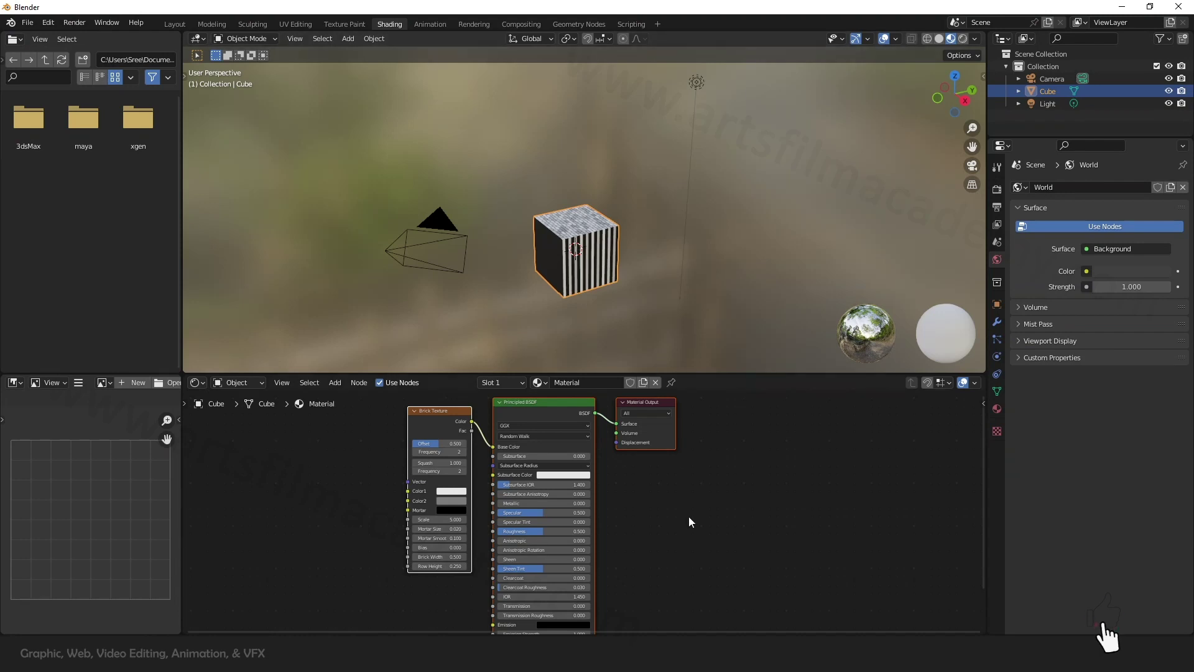
pyautogui.moveTo(689, 521); pyautogui.dragTo(766, 540, button='middle')
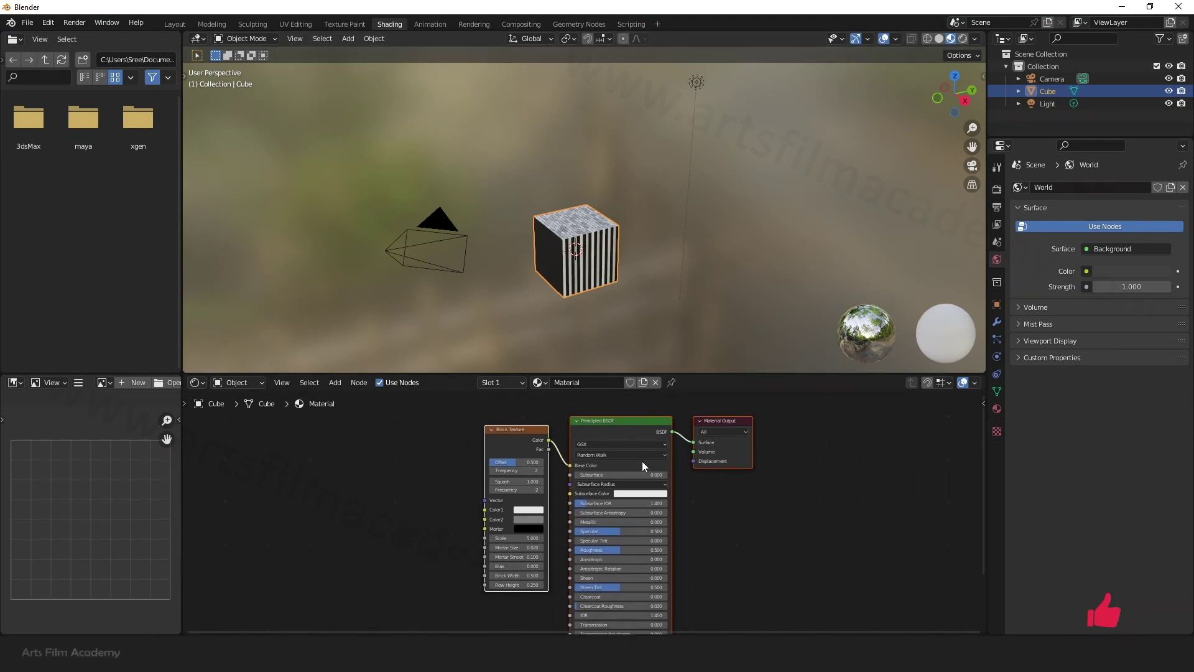
pyautogui.moveTo(536, 267); pyautogui.dragTo(770, 322, button='middle')
pyautogui.moveTo(731, 418); pyautogui.dragTo(809, 414)
pyautogui.click(749, 431)
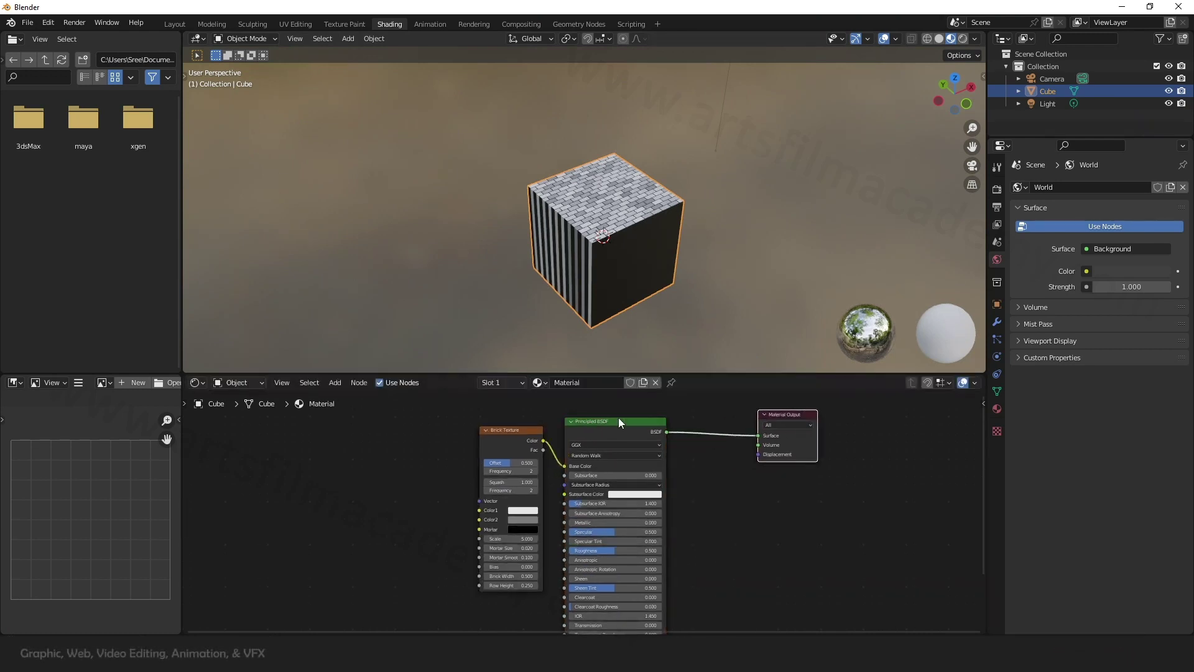
pyautogui.moveTo(602, 430); pyautogui.dragTo(642, 428)
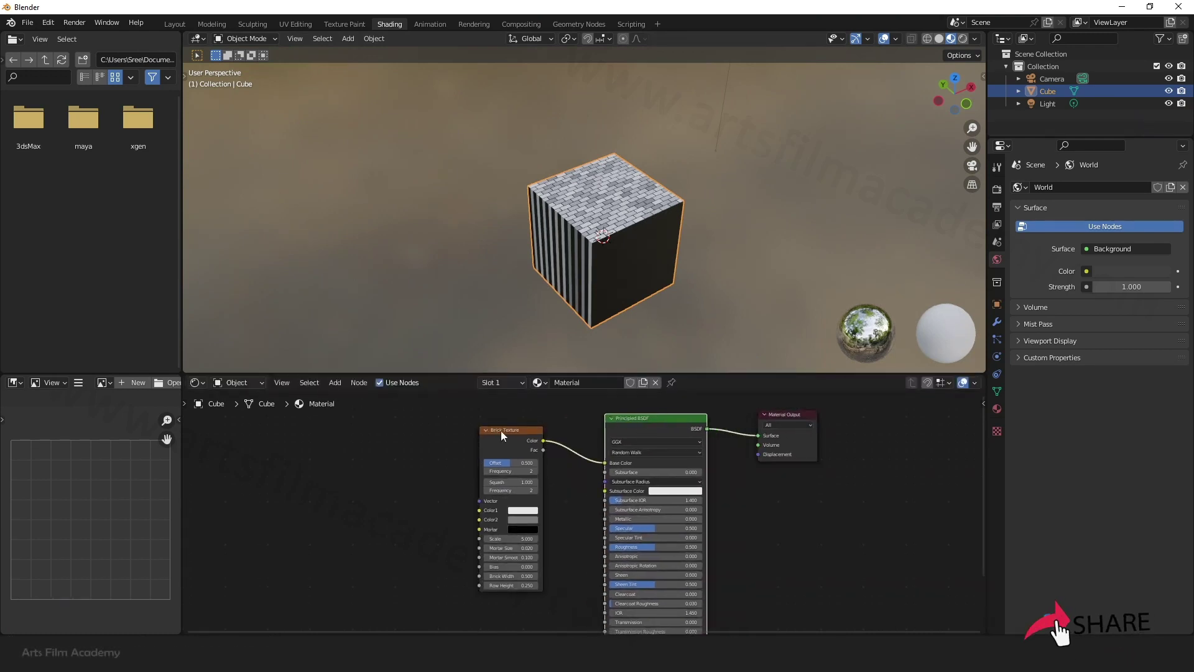
pyautogui.moveTo(505, 431)
pyautogui.mouseDown()
pyautogui.moveTo(460, 431)
pyautogui.moveTo(489, 432)
pyautogui.mouseUp()
# Change Color1 of the Brick Texture node to red.
pyautogui.scroll(2, 420, 456)
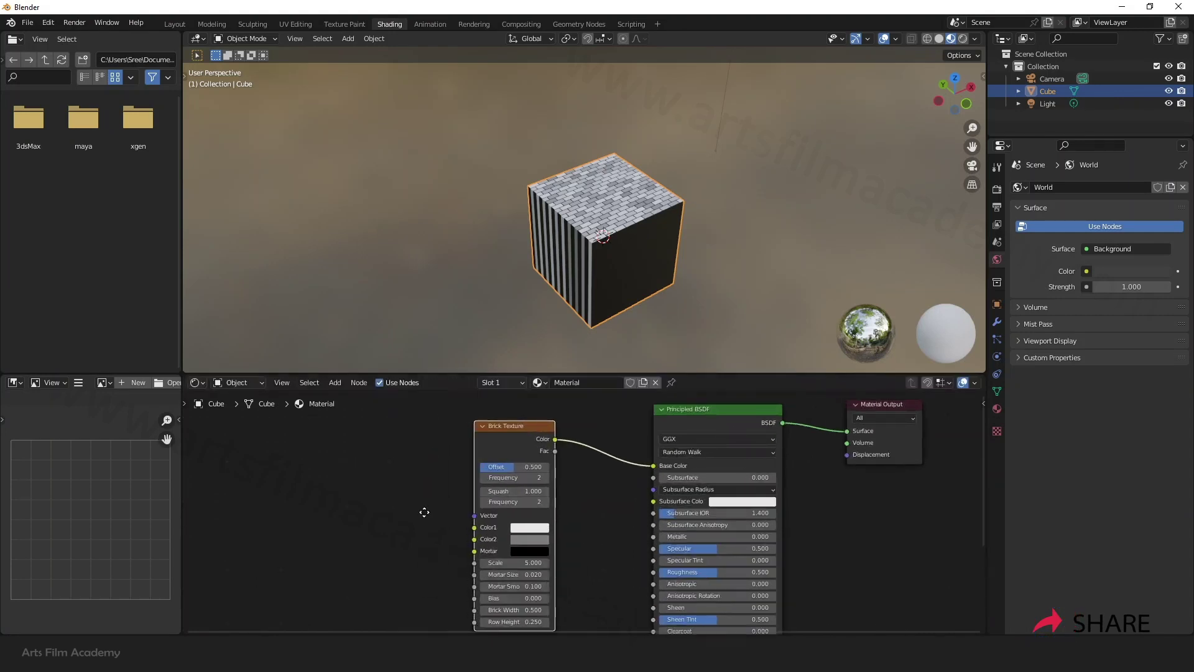
pyautogui.scroll(3, 454, 480)
pyautogui.moveTo(423, 512); pyautogui.dragTo(392, 480, button='middle')
pyautogui.scroll(2, 498, 461)
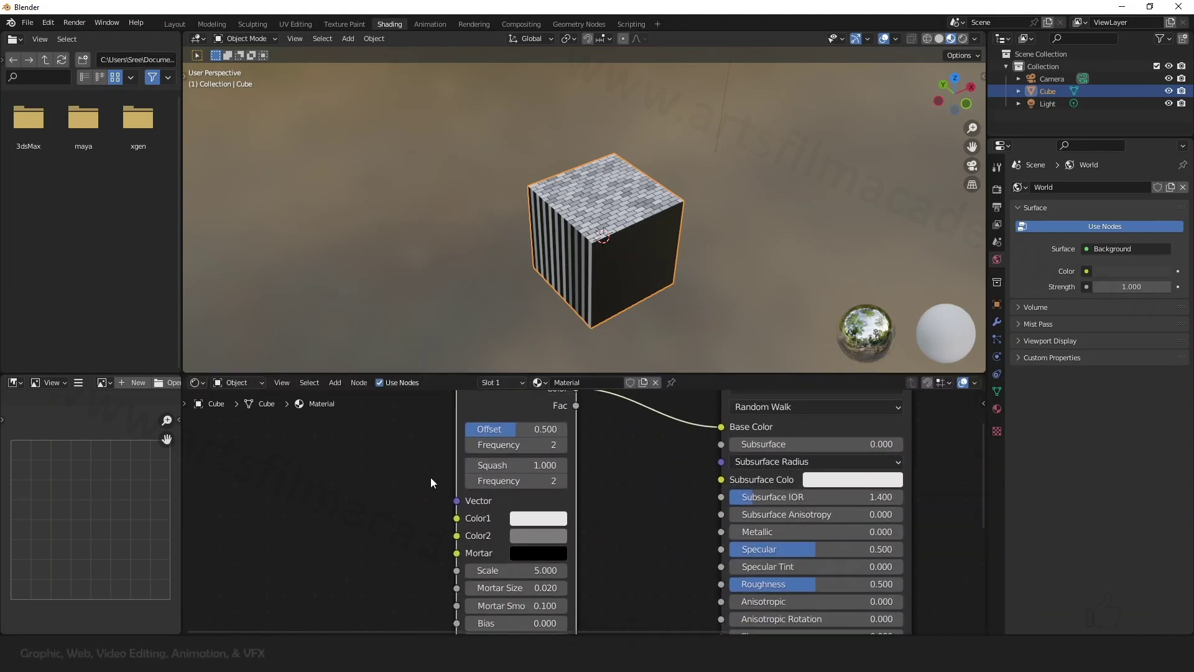
pyautogui.moveTo(390, 539); pyautogui.dragTo(396, 487, button='middle')
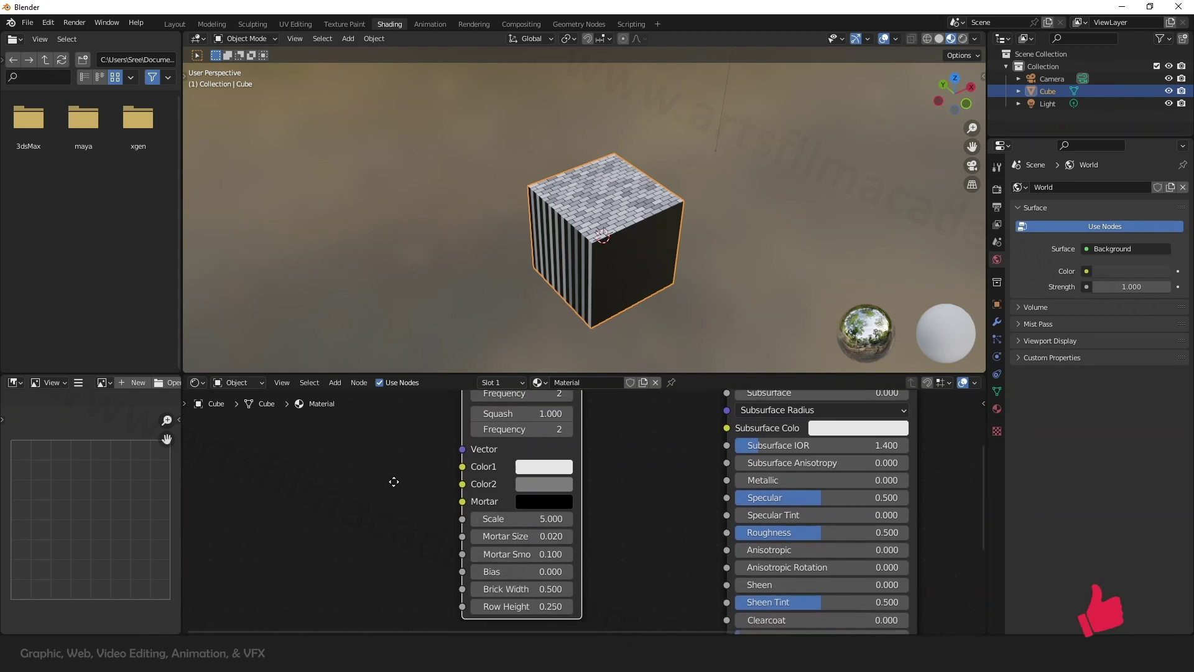
pyautogui.scroll(5, 605, 192)
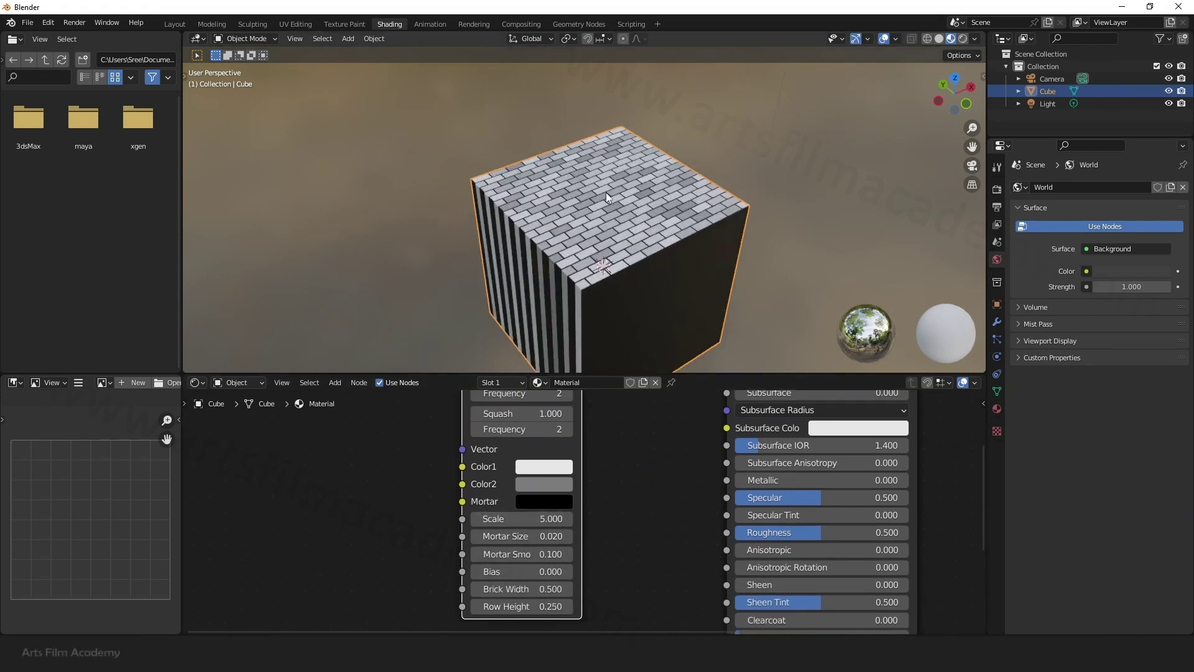
pyautogui.click(550, 477)
pyautogui.click(603, 348)
pyautogui.moveTo(602, 349)
pyautogui.mouseDown()
pyautogui.moveTo(530, 322)
pyautogui.moveTo(565, 315)
pyautogui.moveTo(581, 342)
pyautogui.mouseUp()
pyautogui.click(454, 439)
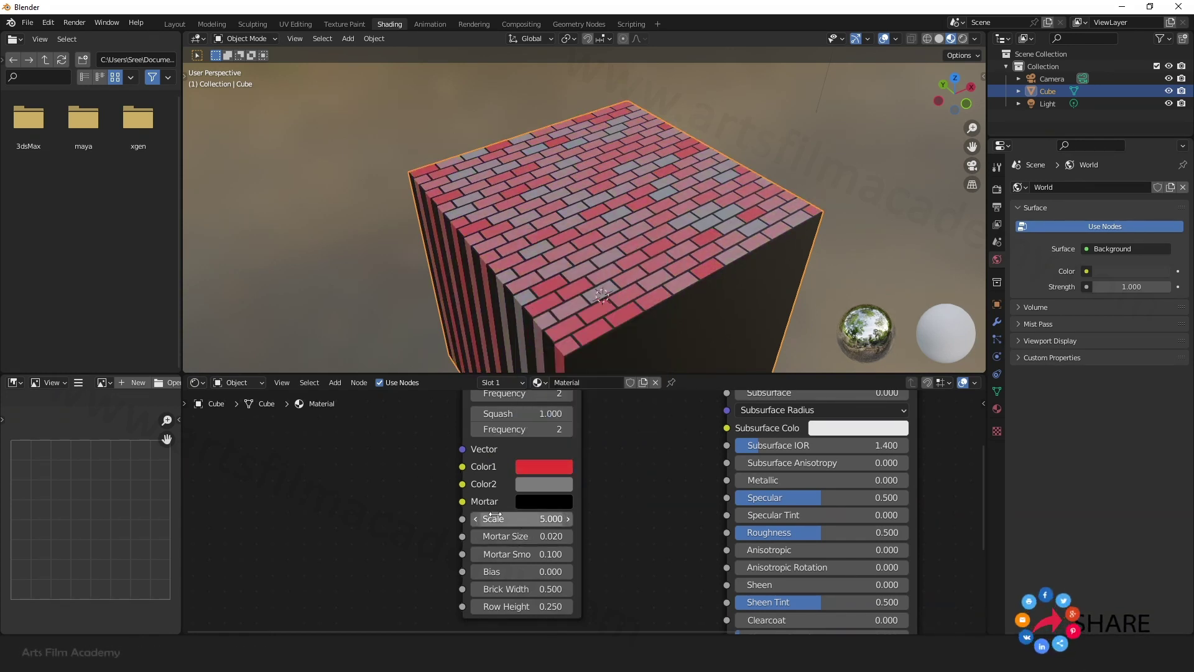
# Set the Scale of the Brick Texture node to 3.400 and review the node's other settings.
pyautogui.moveTo(507, 519); pyautogui.dragTo(579, 524)
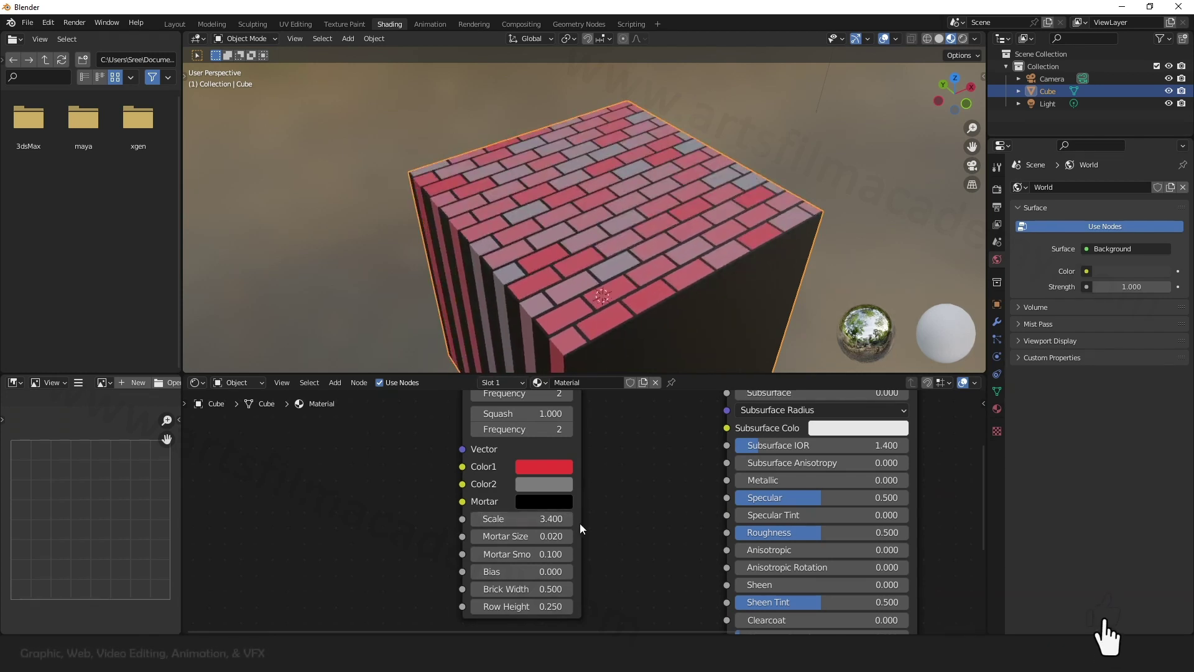
pyautogui.moveTo(402, 484); pyautogui.dragTo(405, 595, button='middle')
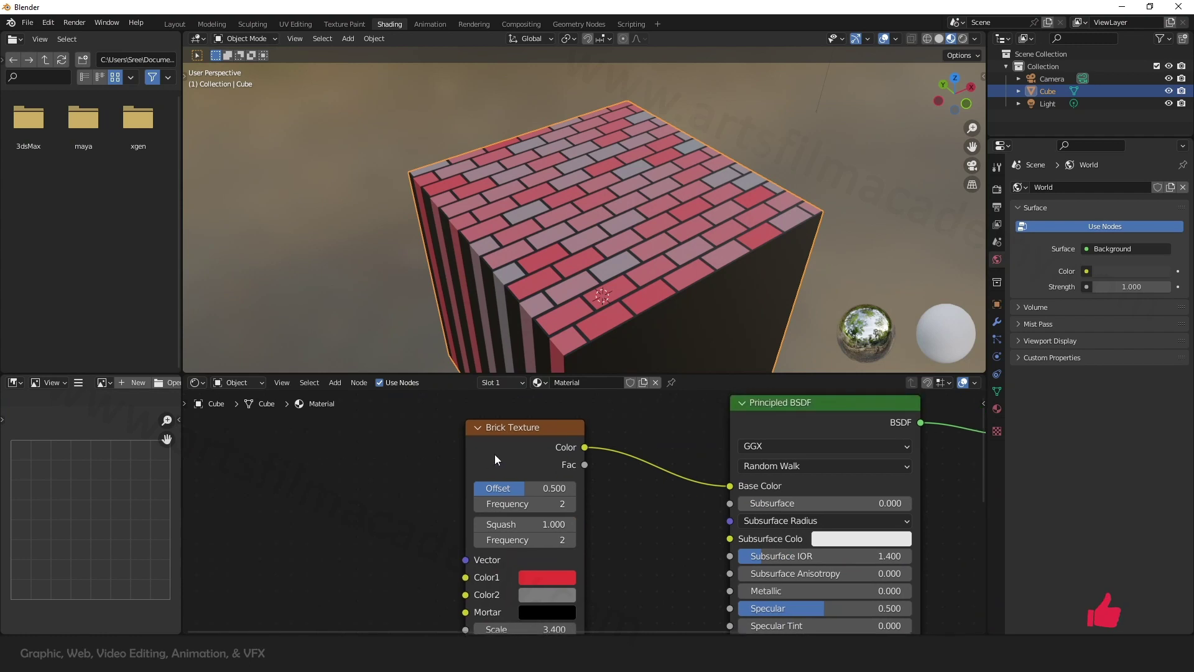
pyautogui.moveTo(401, 543); pyautogui.dragTo(415, 440, button='middle')
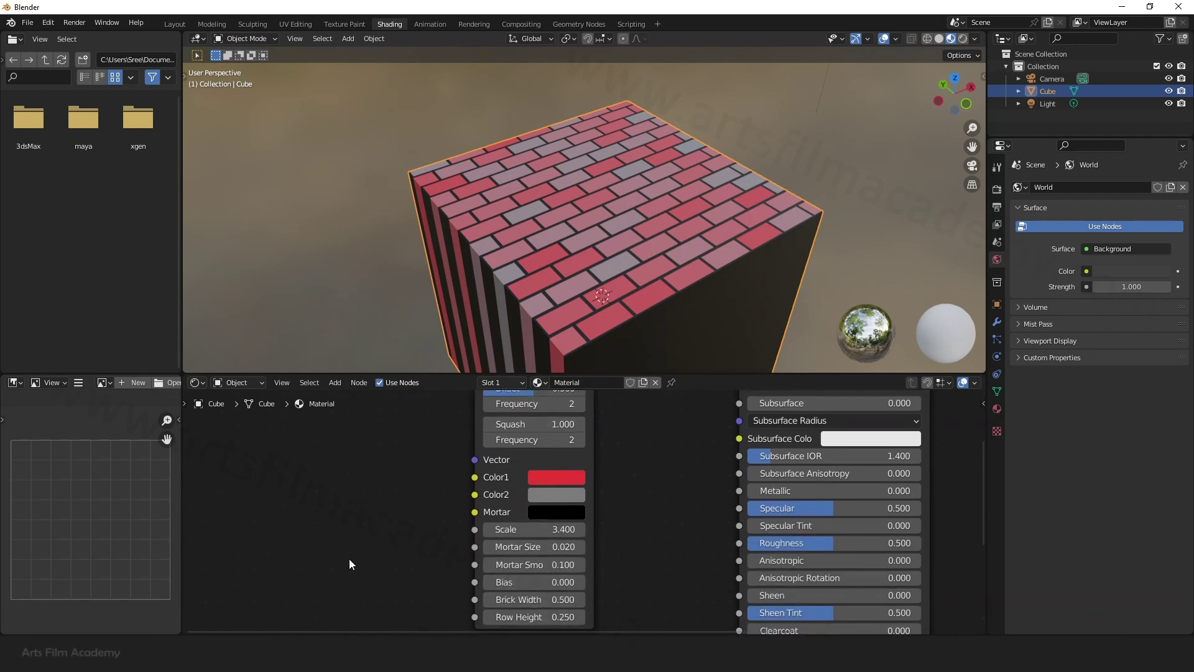
pyautogui.moveTo(357, 538); pyautogui.dragTo(372, 493, button='middle')
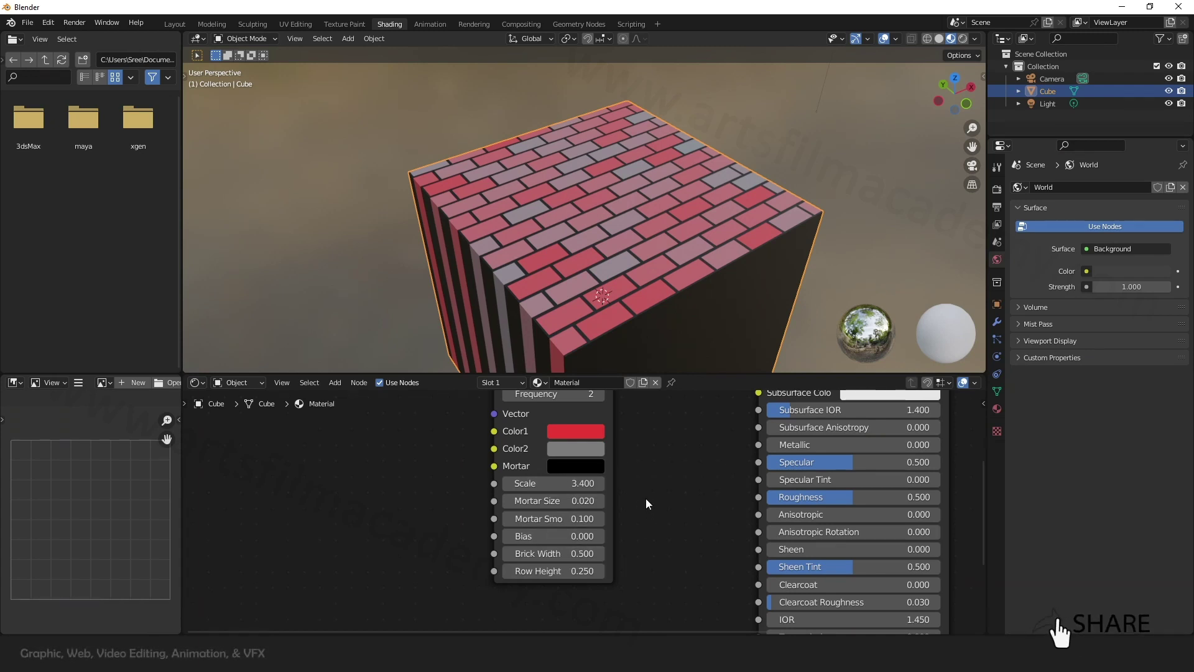
# Disconnect the Brick Texture from the Base Color input of the Principled BSDF and delete the Brick Texture node.
pyautogui.moveTo(648, 482); pyautogui.dragTo(521, 576, button='middle')
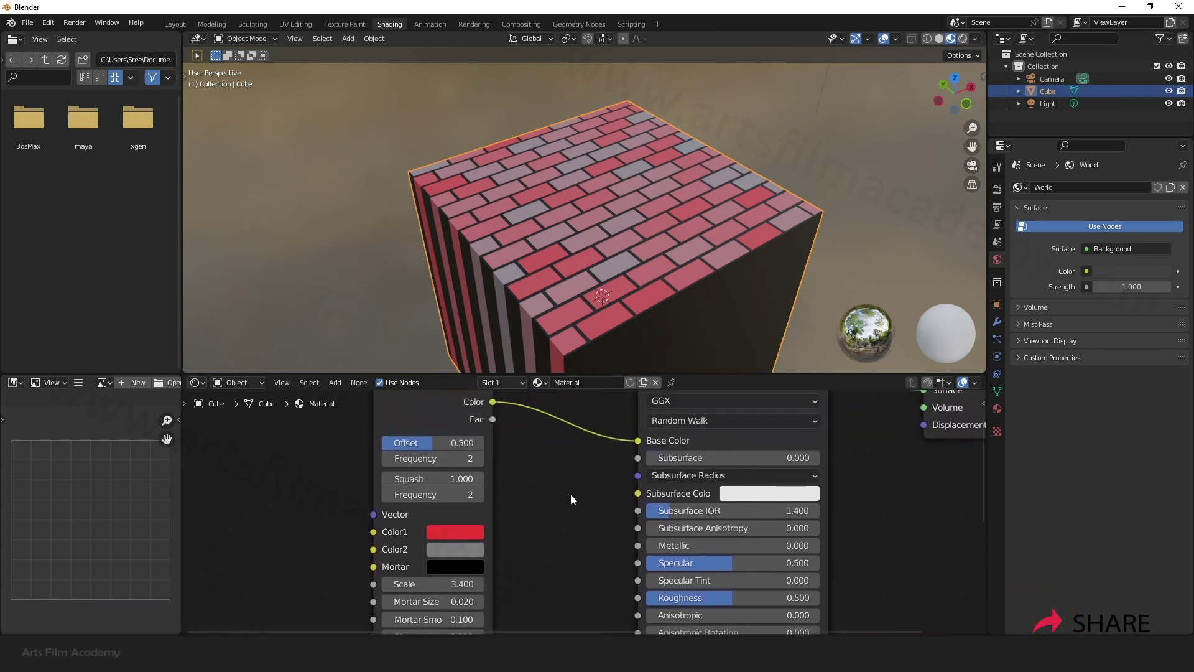
pyautogui.scroll(-2, 570, 494)
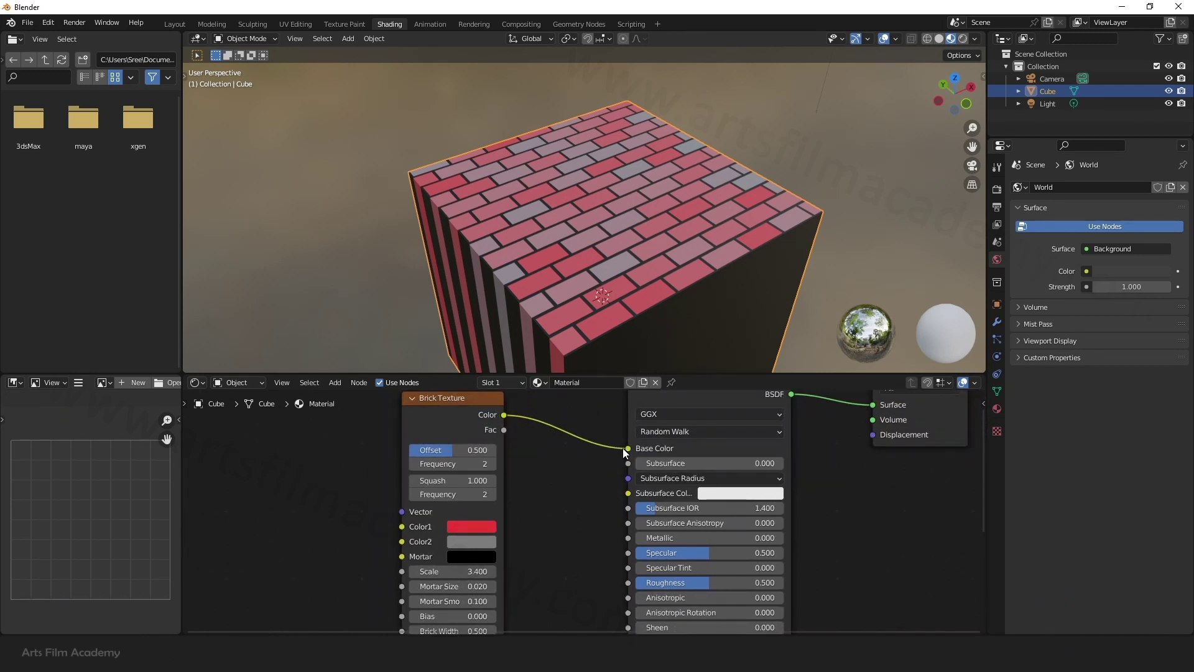
pyautogui.moveTo(467, 407); pyautogui.dragTo(482, 461, button='middle')
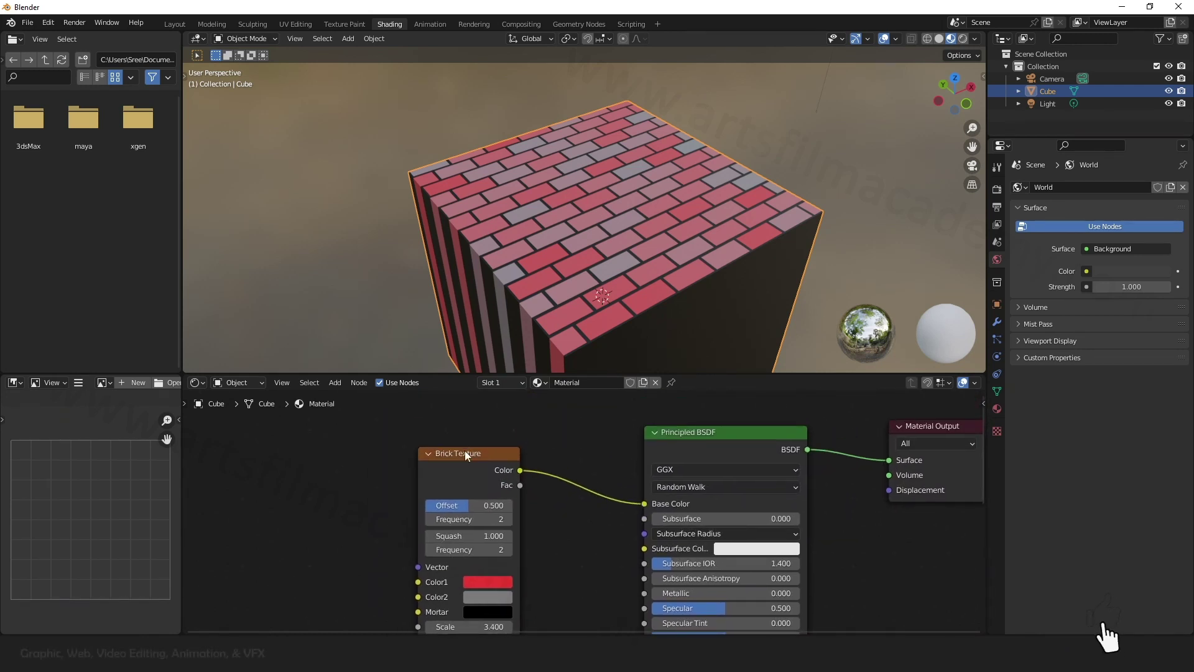
pyautogui.moveTo(468, 454); pyautogui.dragTo(385, 467)
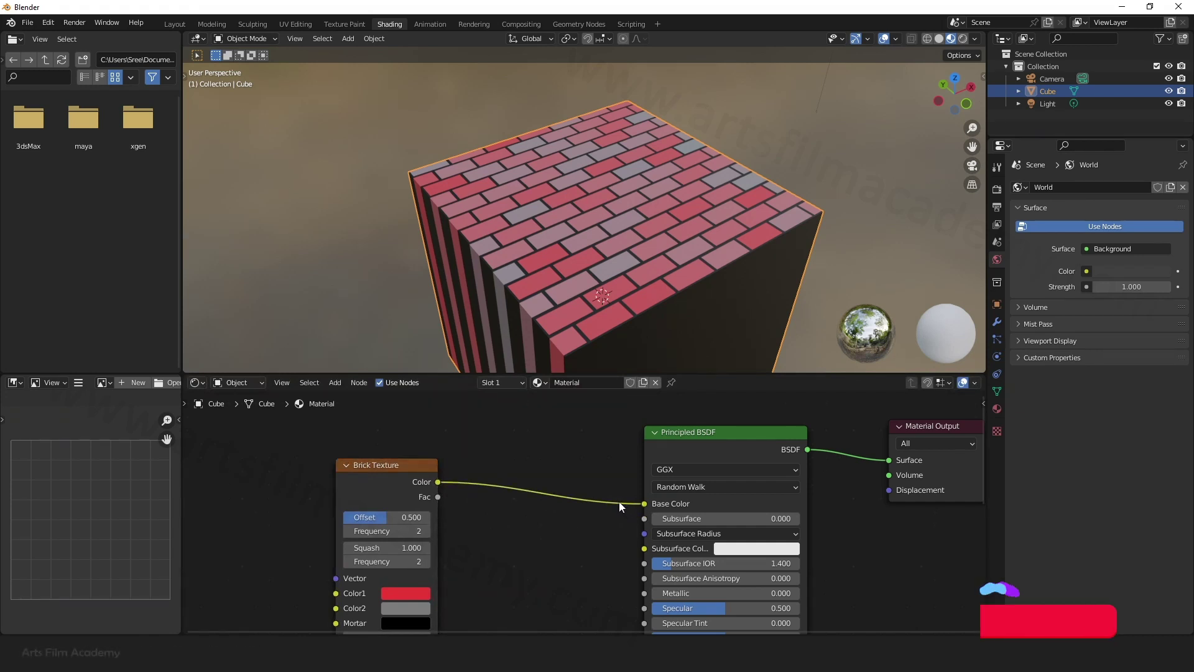
pyautogui.click(645, 505)
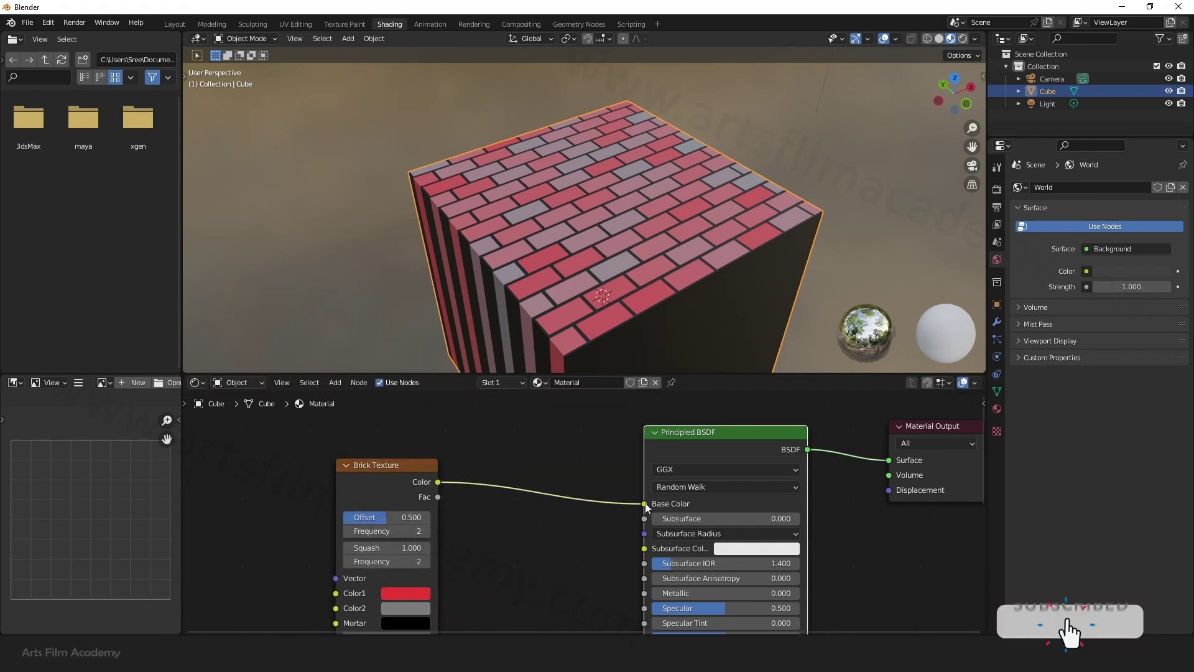
pyautogui.moveTo(645, 503); pyautogui.dragTo(613, 527)
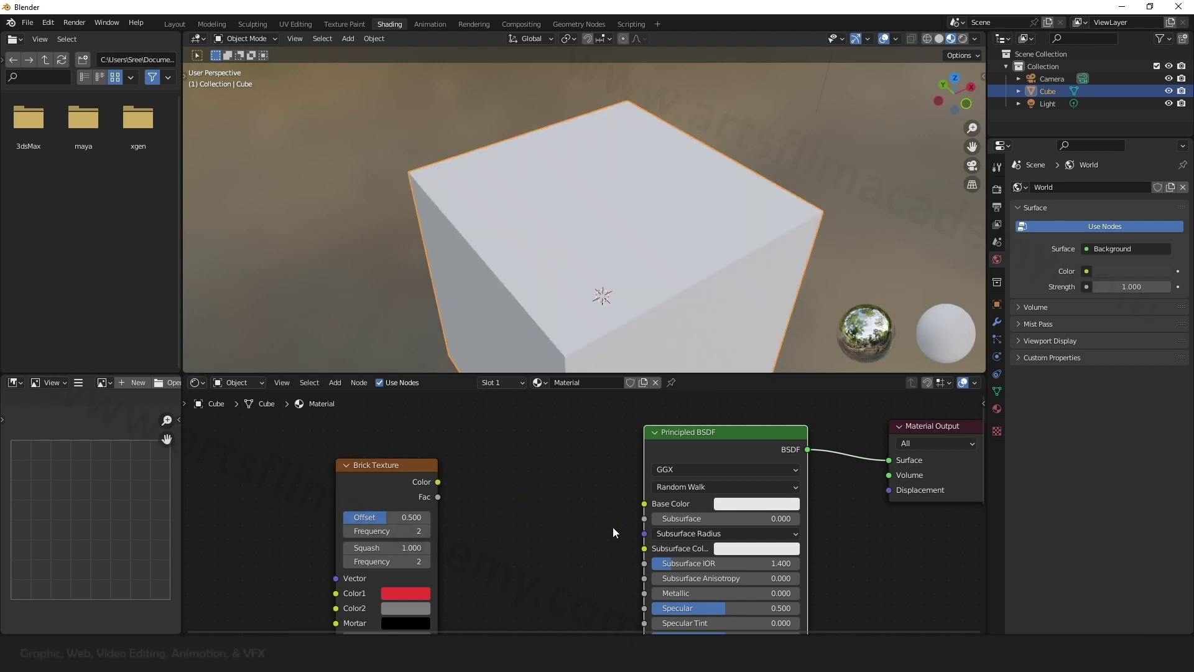
pyautogui.moveTo(420, 468); pyautogui.dragTo(258, 530)
pyautogui.press('x')
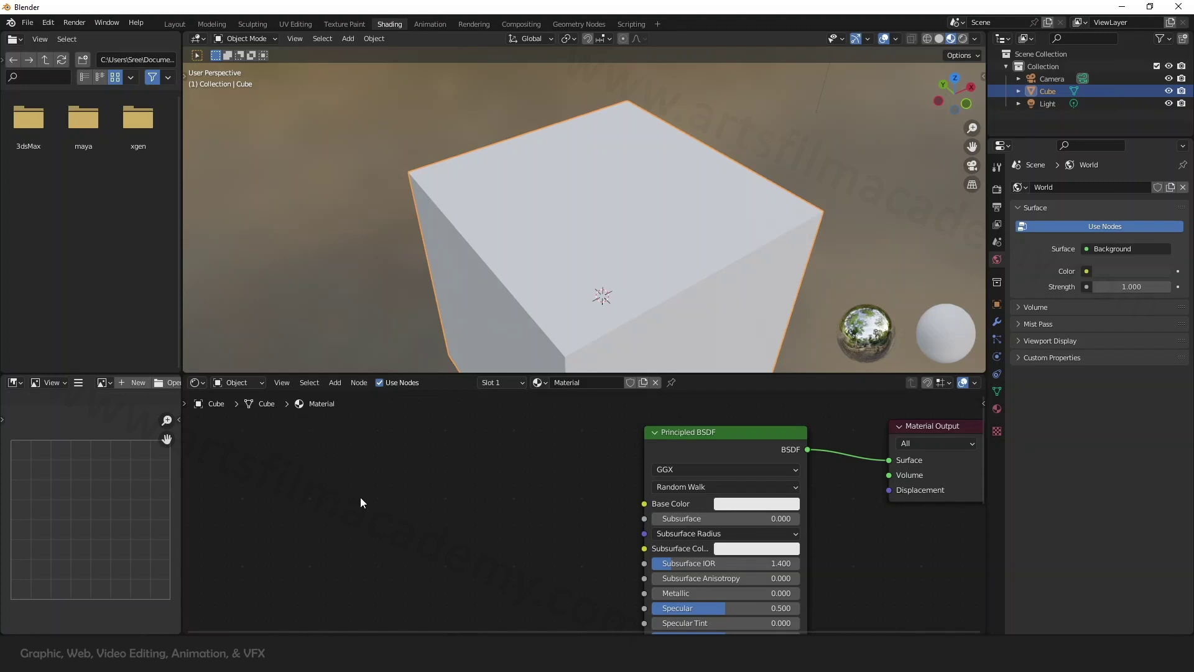
# Search the shader nodes that can be added for "ch".
pyautogui.hotkey('shift', 'a')
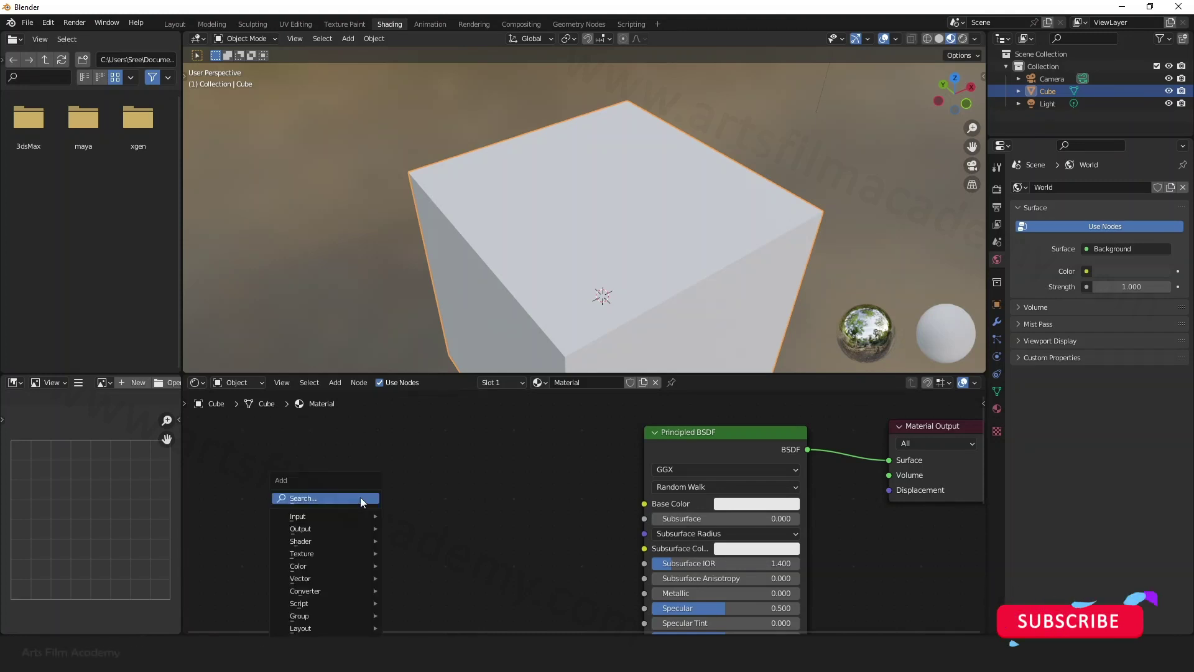
pyautogui.click(360, 497)
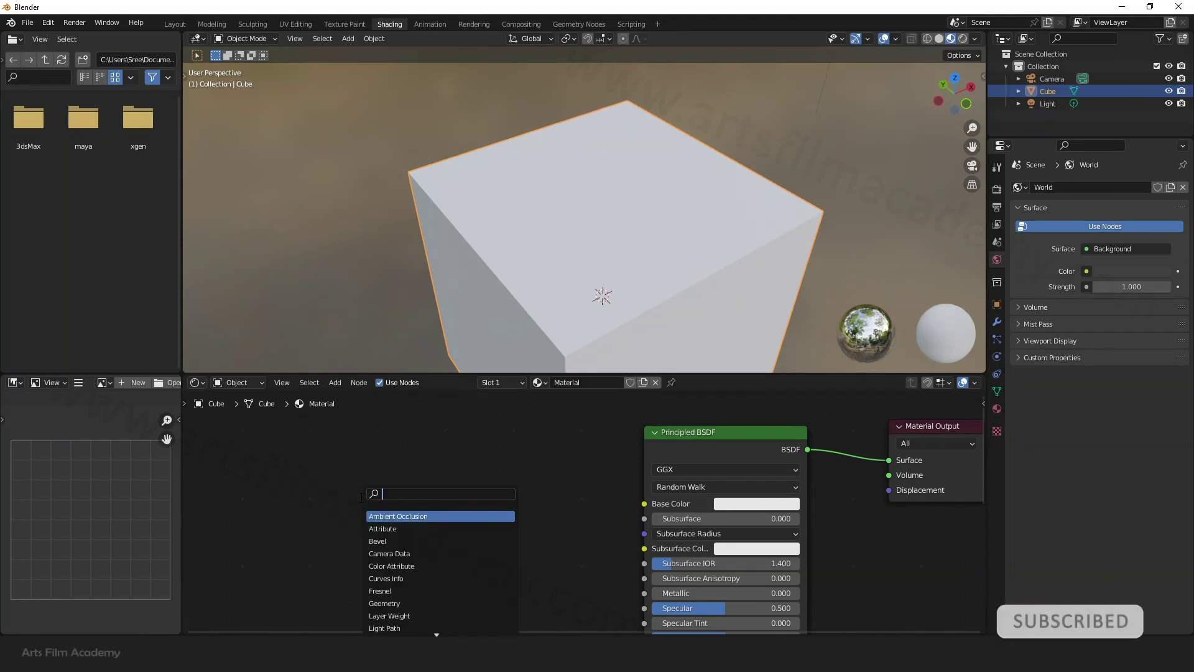
pyautogui.write('ch')
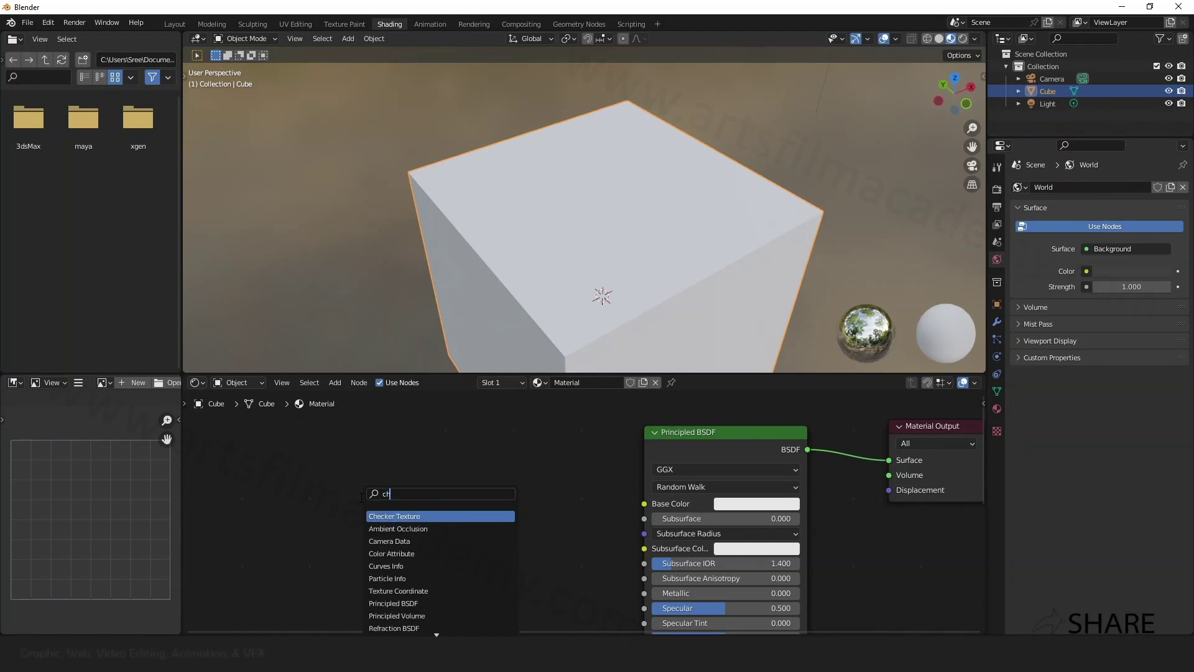
# Add a Checker Texture node and place it in the empty space beside the Principled BSDF node.
pyautogui.click(336, 382)
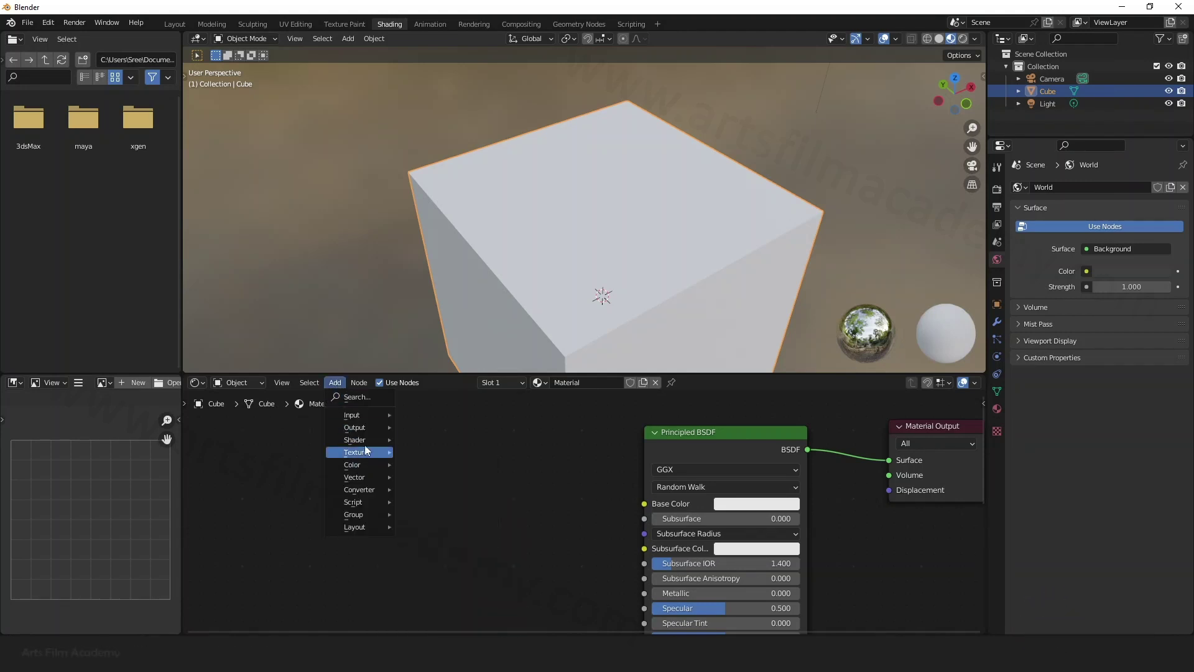
pyautogui.moveTo(367, 450)
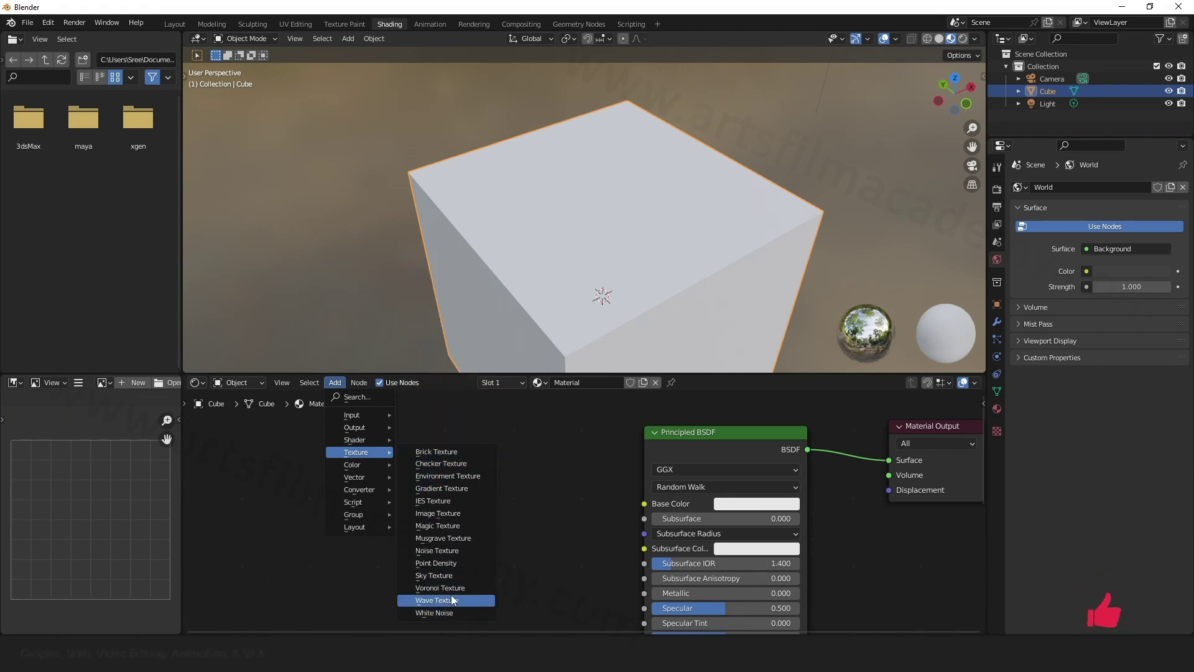
pyautogui.click(452, 464)
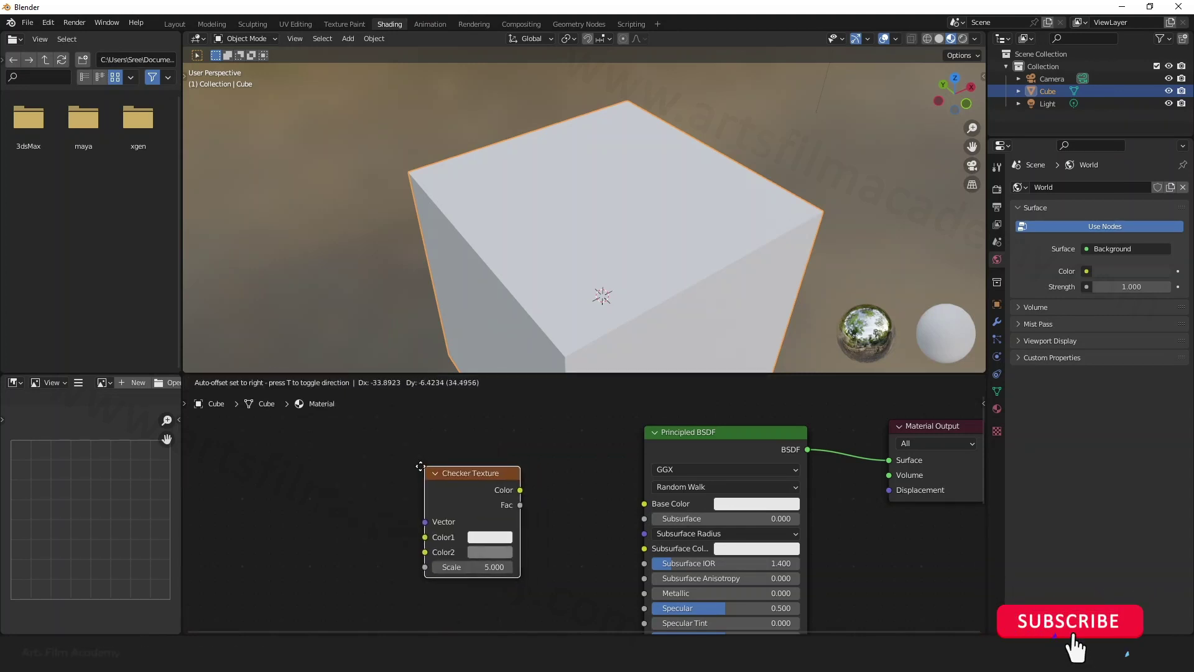
pyautogui.click(373, 461)
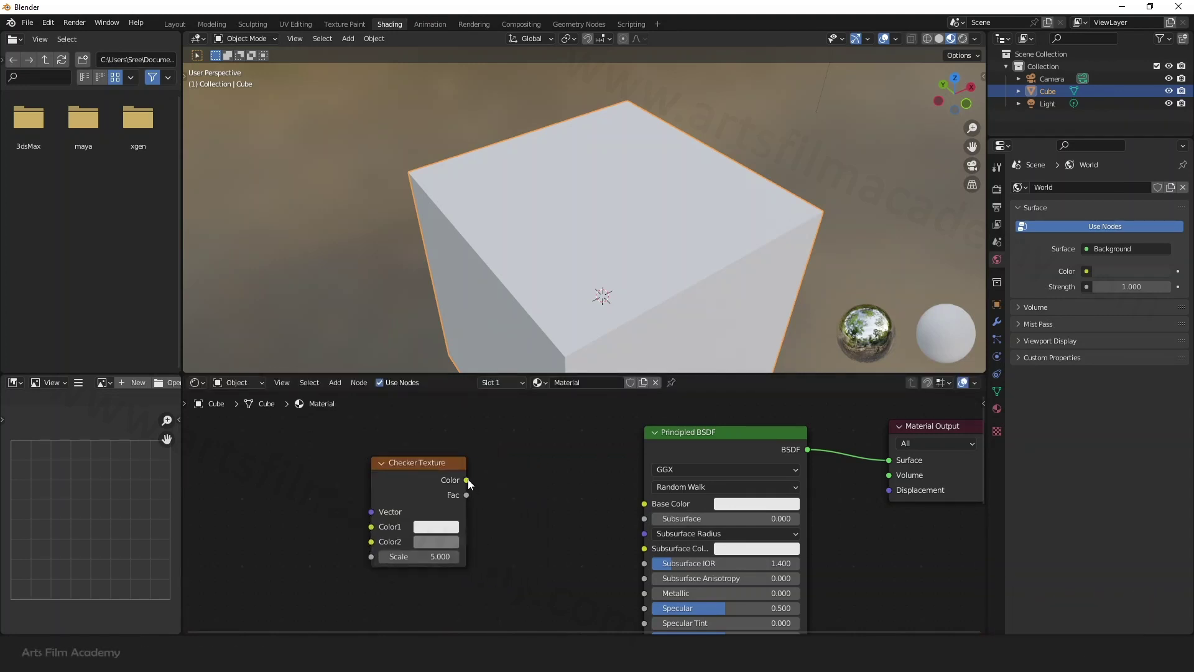
# Connect the Checker Texture's Color output to the Base Color input of the Principled BSDF and inspect the cube from several angles.
pyautogui.moveTo(496, 508); pyautogui.dragTo(642, 459)
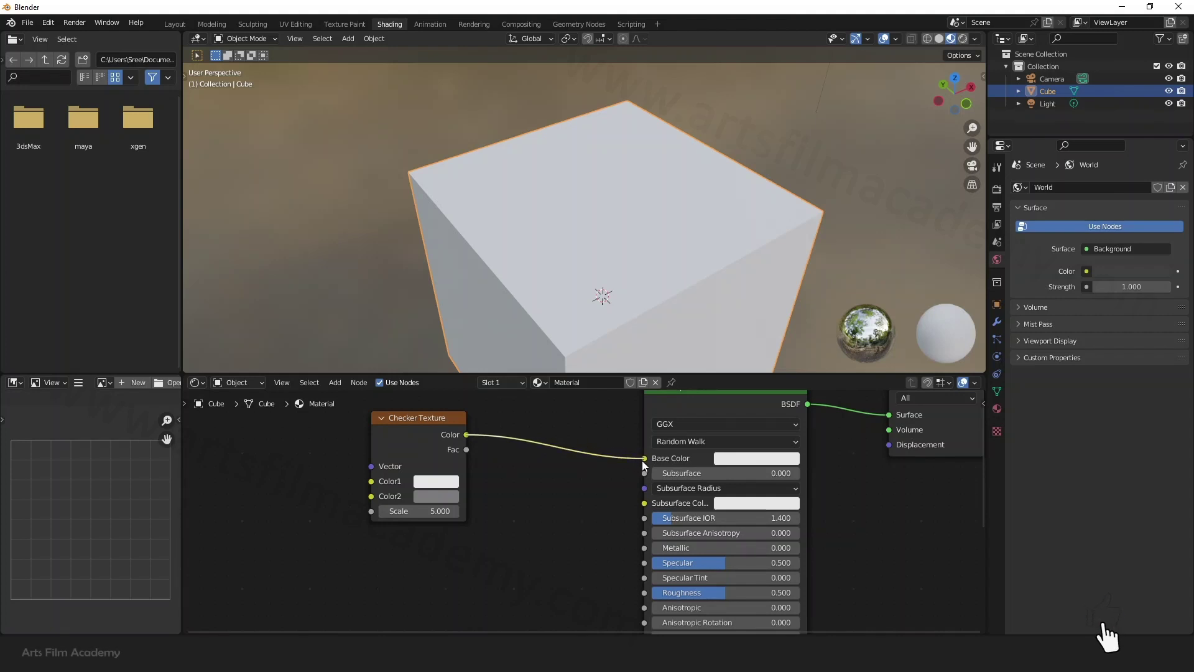
pyautogui.moveTo(413, 415); pyautogui.dragTo(435, 441)
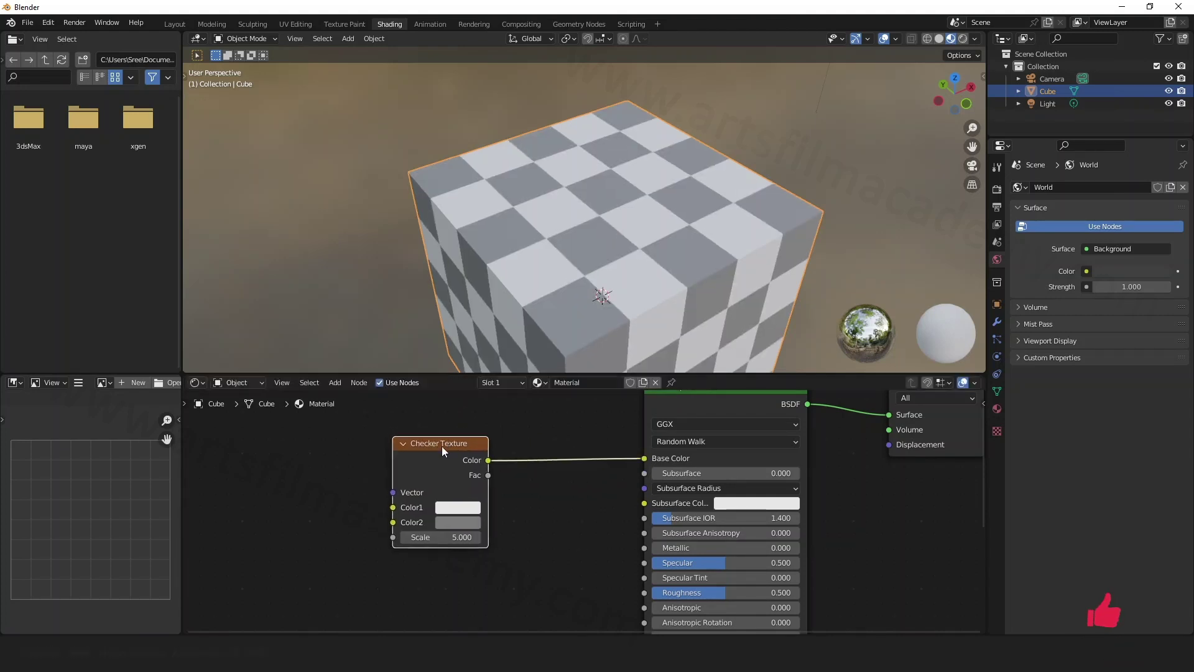
pyautogui.moveTo(564, 215); pyautogui.dragTo(465, 218, button='middle')
pyautogui.scroll(-2, 465, 211)
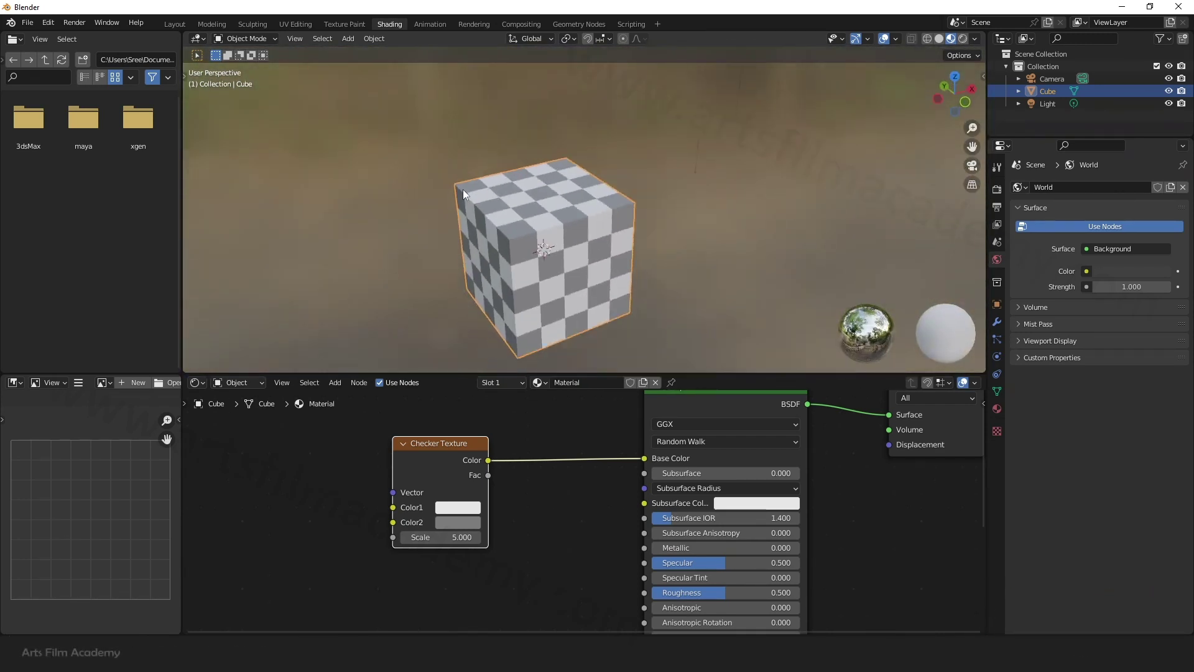
pyautogui.scroll(2, 547, 270)
pyautogui.moveTo(543, 271); pyautogui.dragTo(595, 294, button='middle')
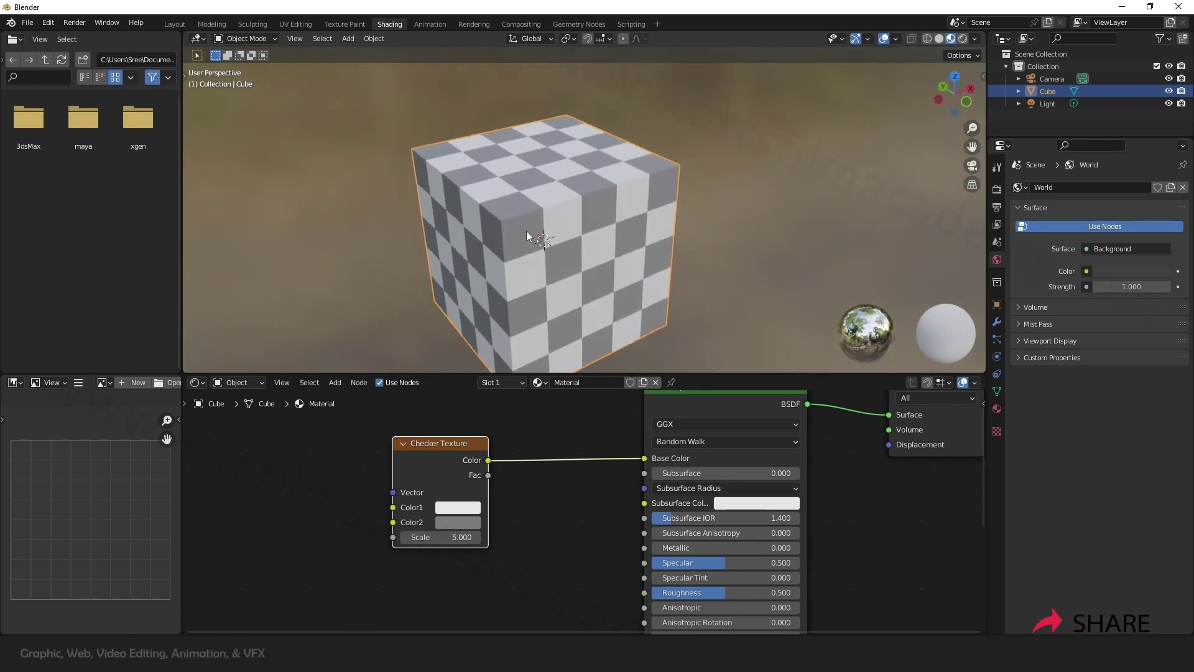
pyautogui.scroll(-3, 637, 170)
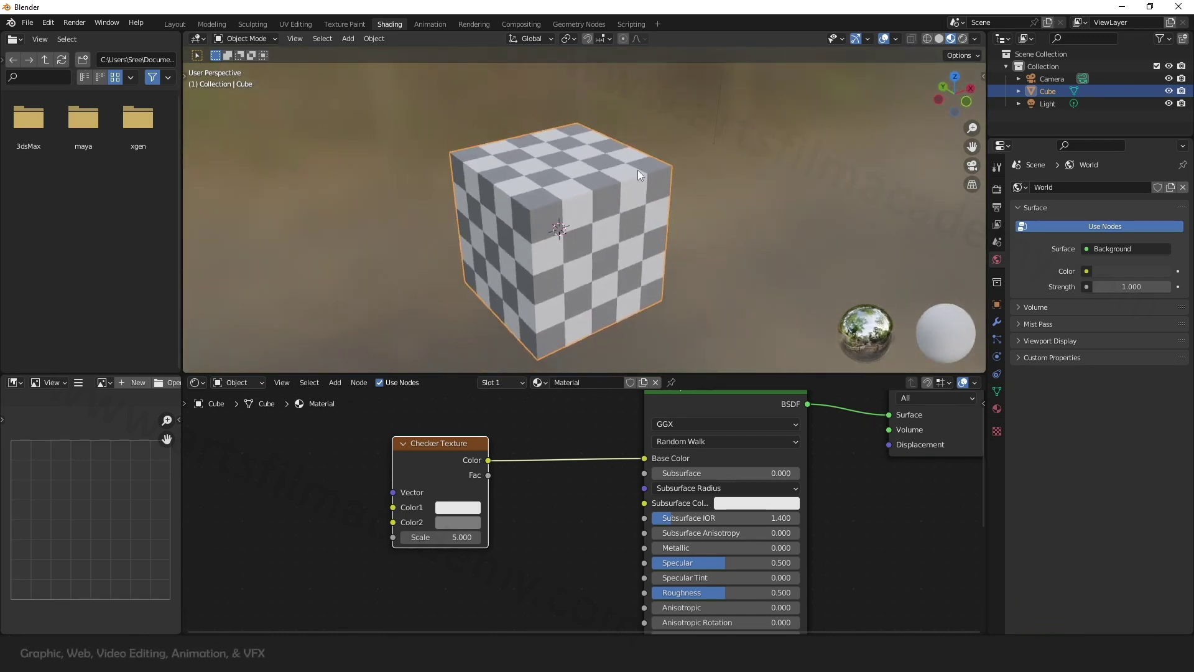
# Set Color2 of the Checker Texture node to a dark red with hue 0.994, saturation 0.825 and value 0.200.
pyautogui.click(458, 521)
pyautogui.click(494, 401)
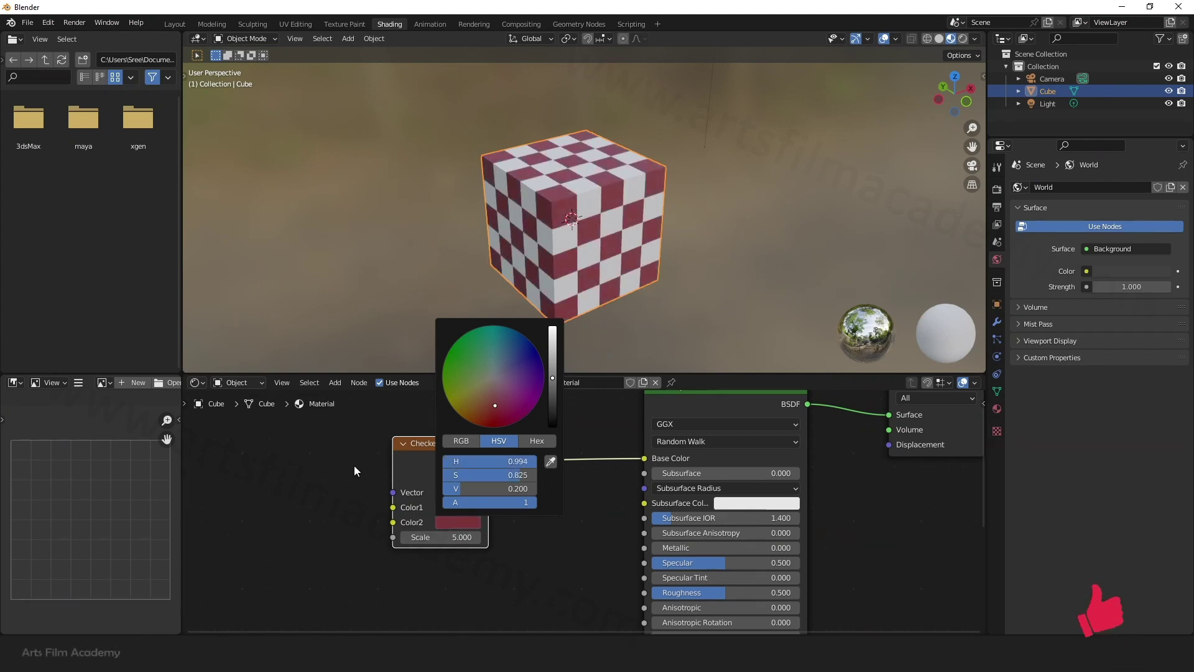
pyautogui.moveTo(505, 357); pyautogui.dragTo(675, 185, button='middle')
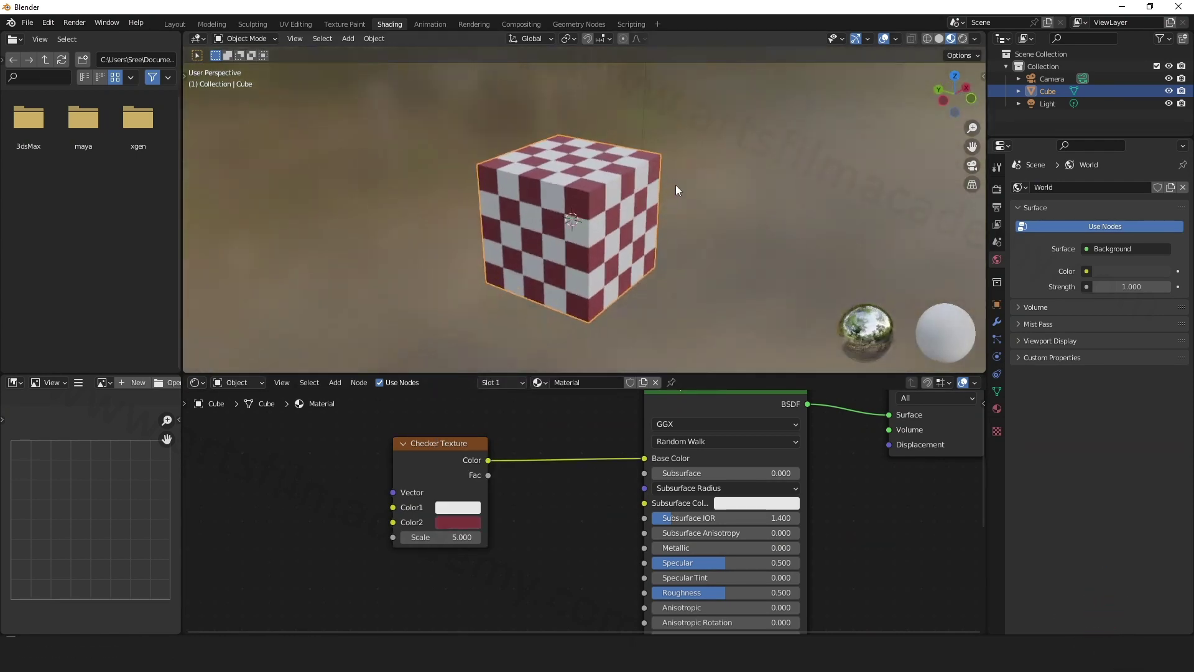
# Move the Checker Texture node closer to the Principled BSDF node and a little higher.
pyautogui.moveTo(529, 517); pyautogui.dragTo(522, 489, button='middle')
pyautogui.scroll(-1, 521, 486)
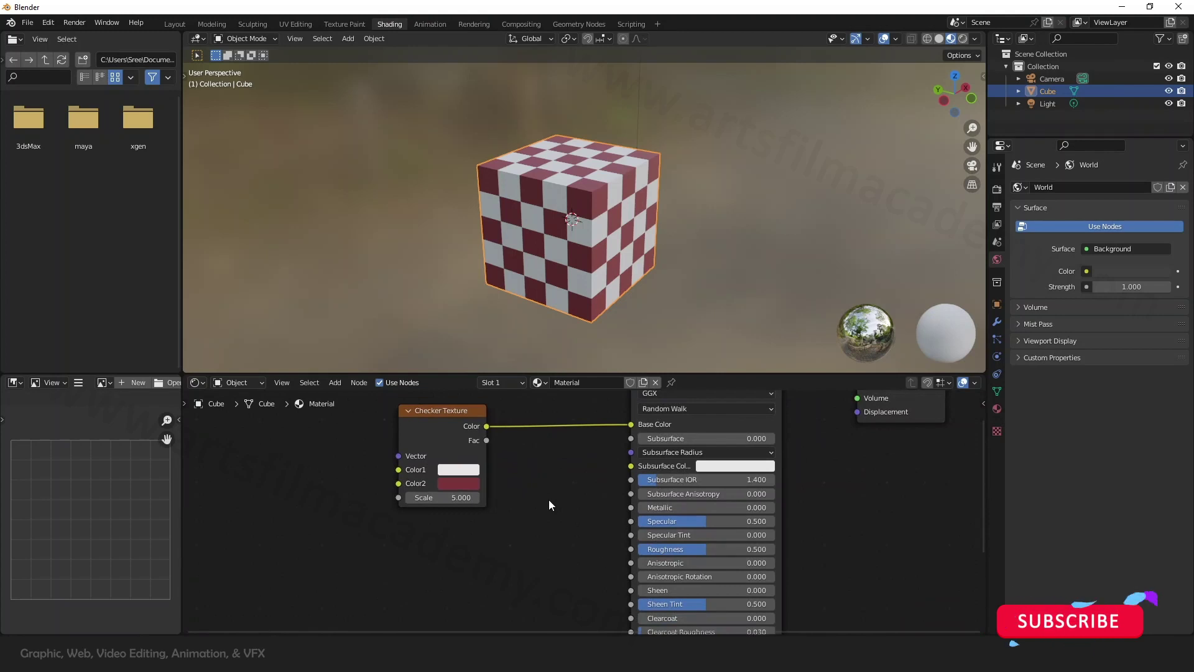
pyautogui.moveTo(457, 411); pyautogui.dragTo(519, 403)
pyautogui.moveTo(602, 536); pyautogui.dragTo(552, 630, button='middle')
pyautogui.scroll(2, 541, 557)
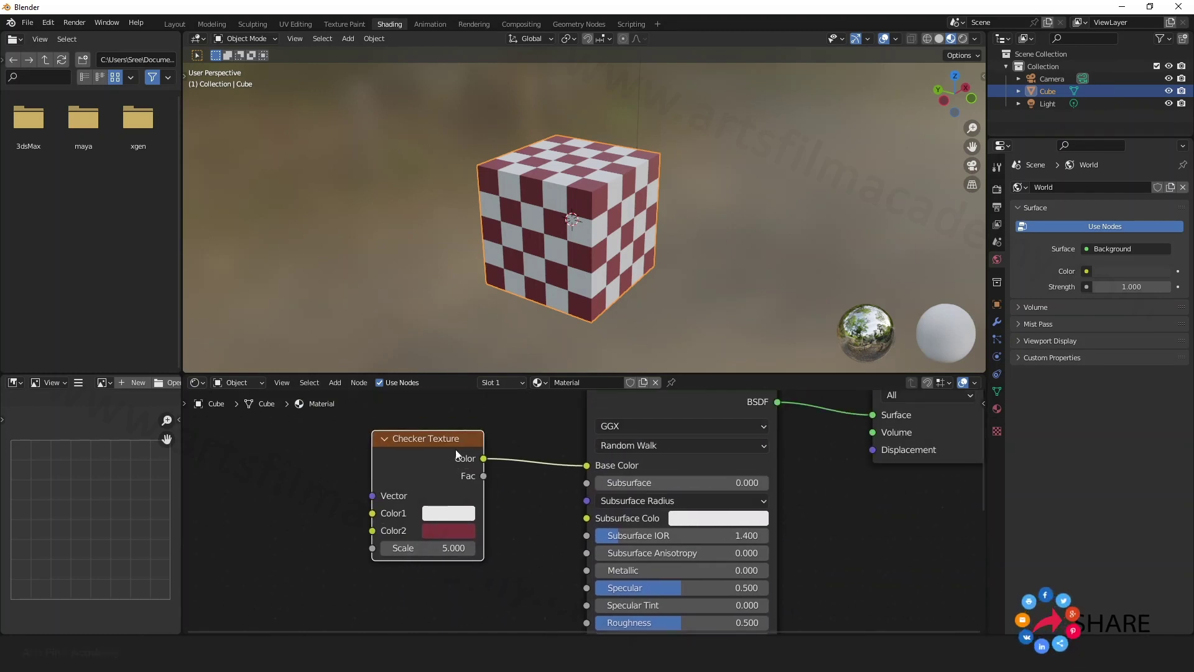
pyautogui.moveTo(427, 434); pyautogui.dragTo(442, 399)
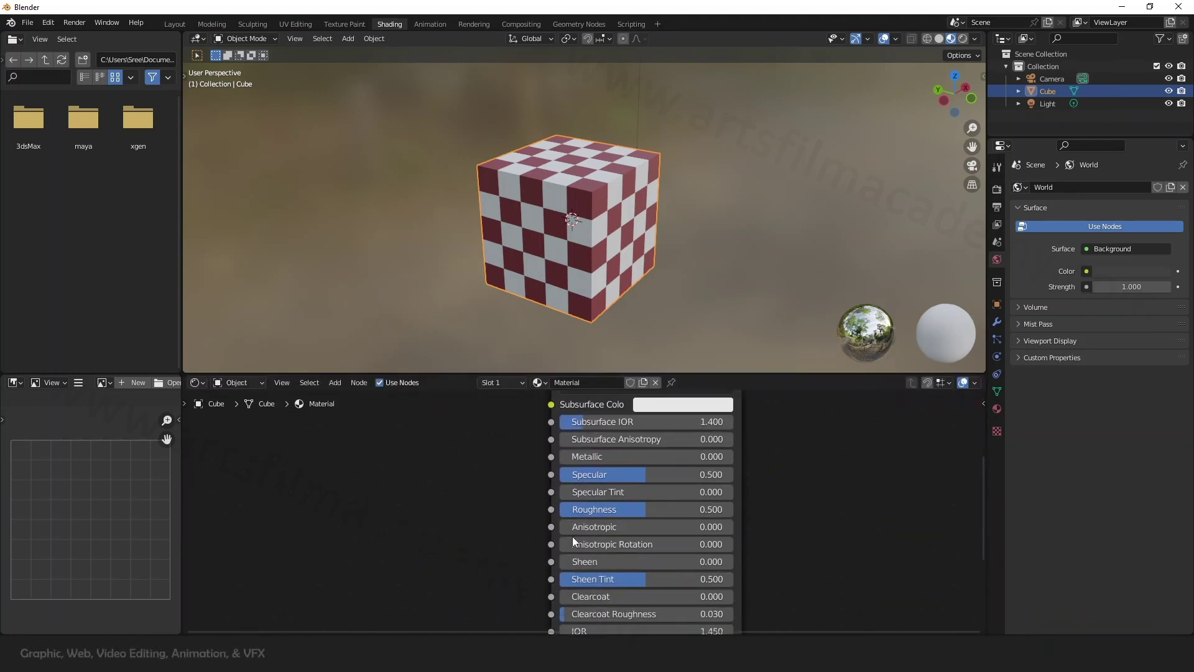
# Set the Metallic value of the Principled BSDF to 0.236.
pyautogui.scroll(2, 573, 536)
pyautogui.scroll(4, 491, 512)
pyautogui.moveTo(473, 500); pyautogui.dragTo(397, 588, button='middle')
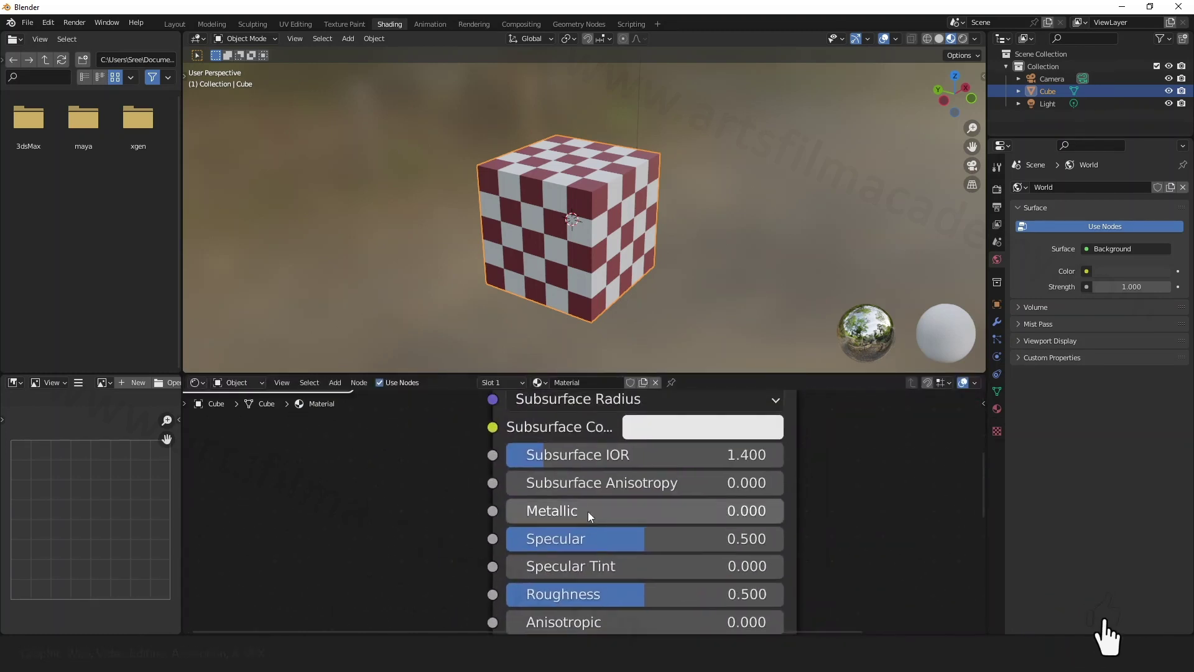
pyautogui.moveTo(587, 511); pyautogui.dragTo(665, 511)
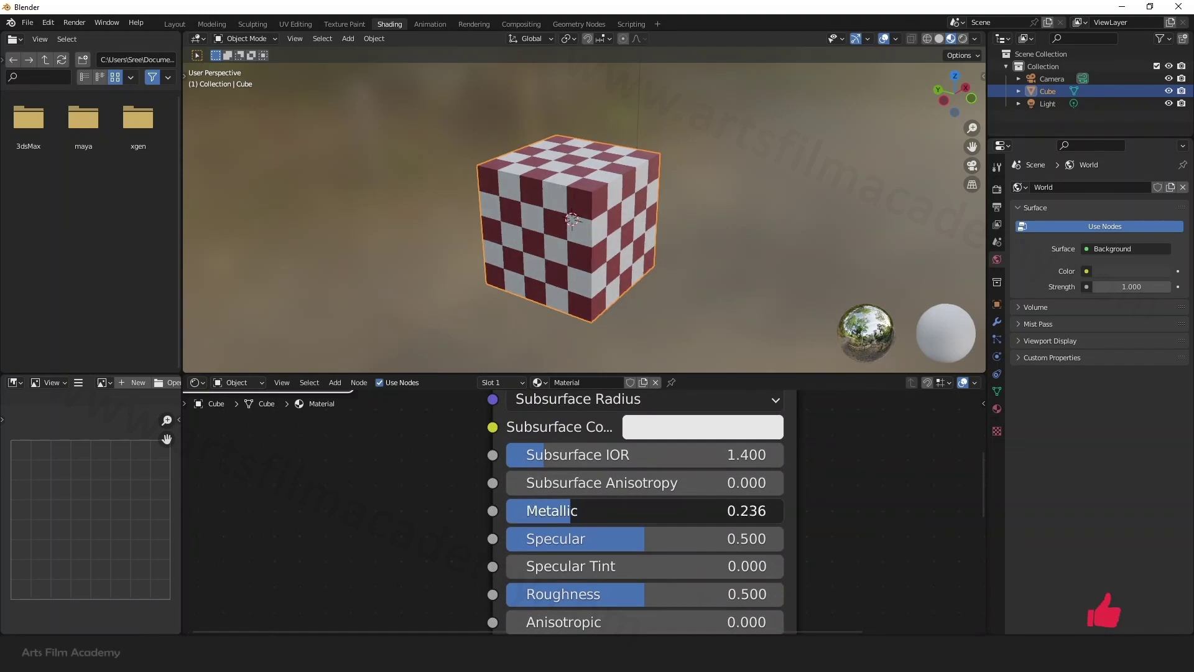
# Set the Roughness of the Principled BSDF to 0.000 and inspect the reflections on the cube up close.
pyautogui.moveTo(366, 541); pyautogui.dragTo(355, 433, button='middle')
pyautogui.moveTo(595, 486); pyautogui.dragTo(461, 486)
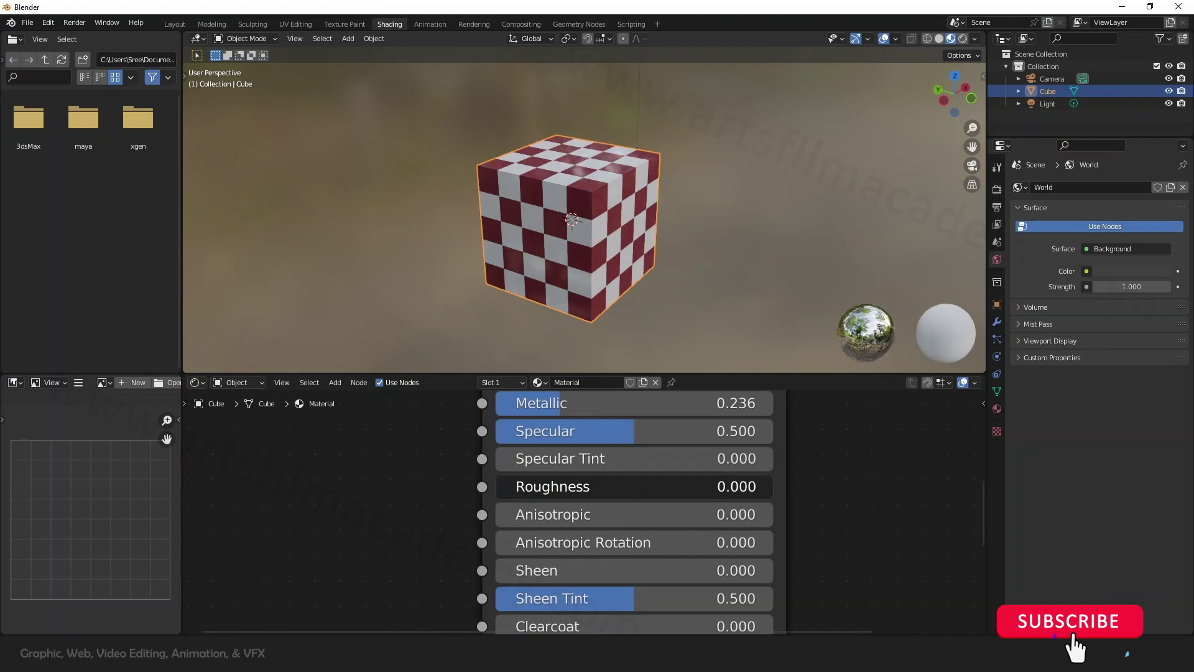
pyautogui.moveTo(592, 187); pyautogui.dragTo(531, 188, button='middle')
pyautogui.scroll(3, 595, 178)
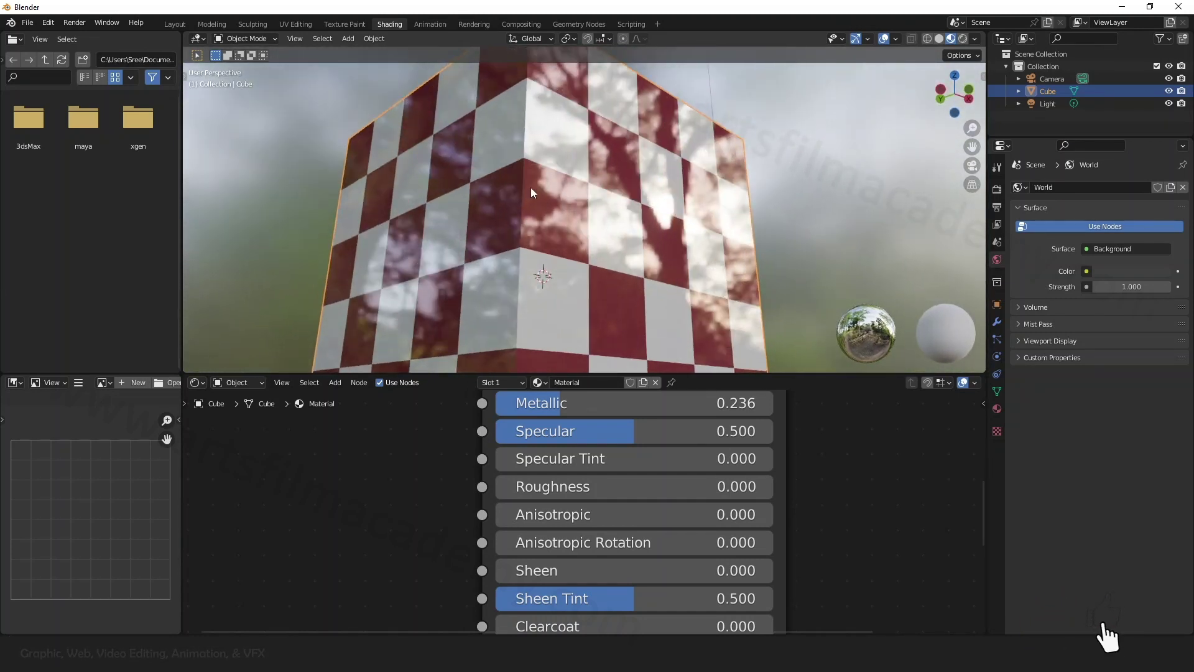
pyautogui.moveTo(517, 493)
pyautogui.mouseDown()
pyautogui.moveTo(635, 487)
pyautogui.moveTo(517, 487)
pyautogui.mouseUp()
pyautogui.moveTo(542, 220); pyautogui.dragTo(569, 243, button='middle')
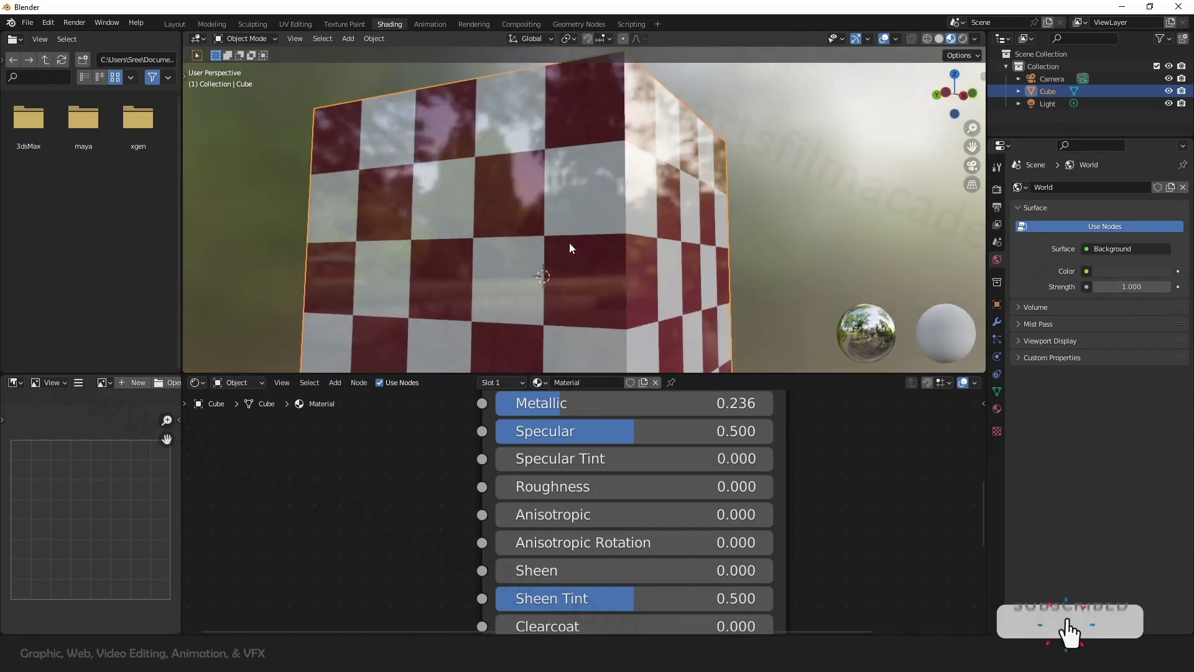
# Search the nodes for "noic", add a Noise Texture node and place it beside the Principled BSDF's Roughness input.
pyautogui.hotkey('shift', 'a')
pyautogui.click(420, 496)
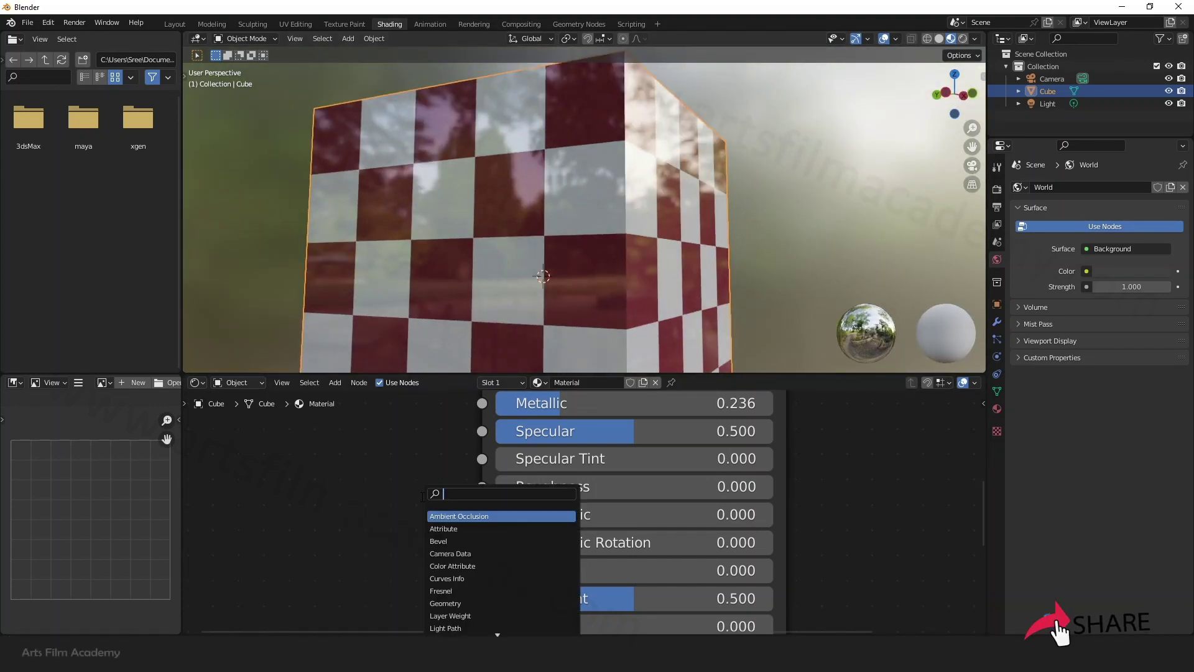
pyautogui.write('no')
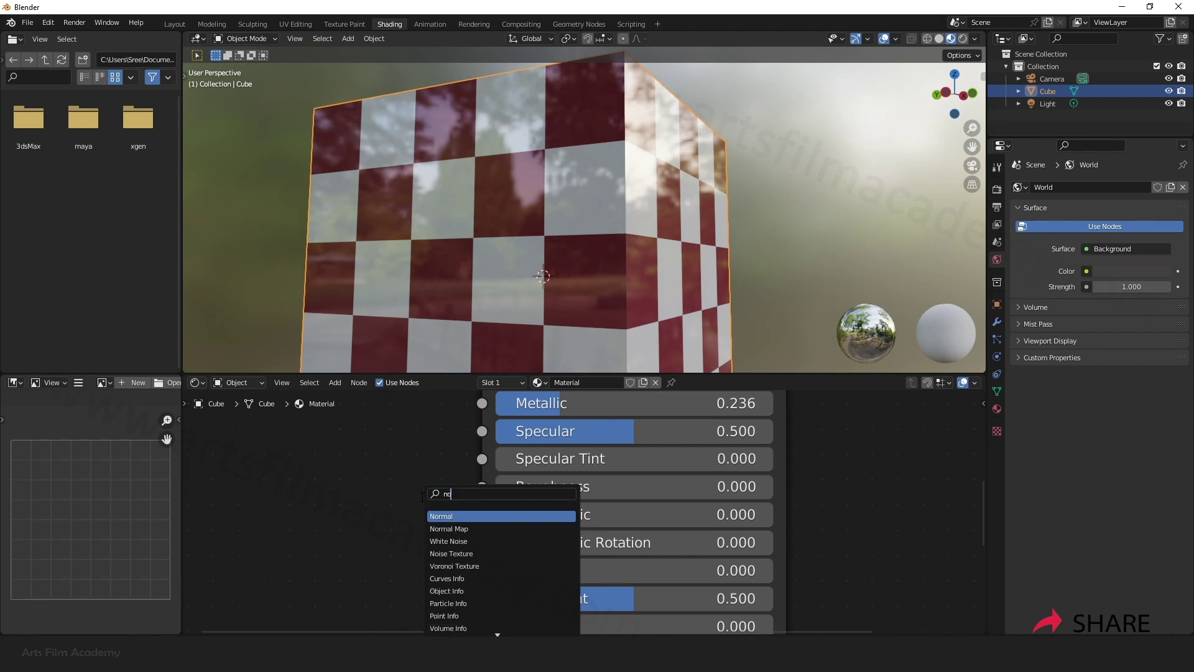
pyautogui.write('ic')
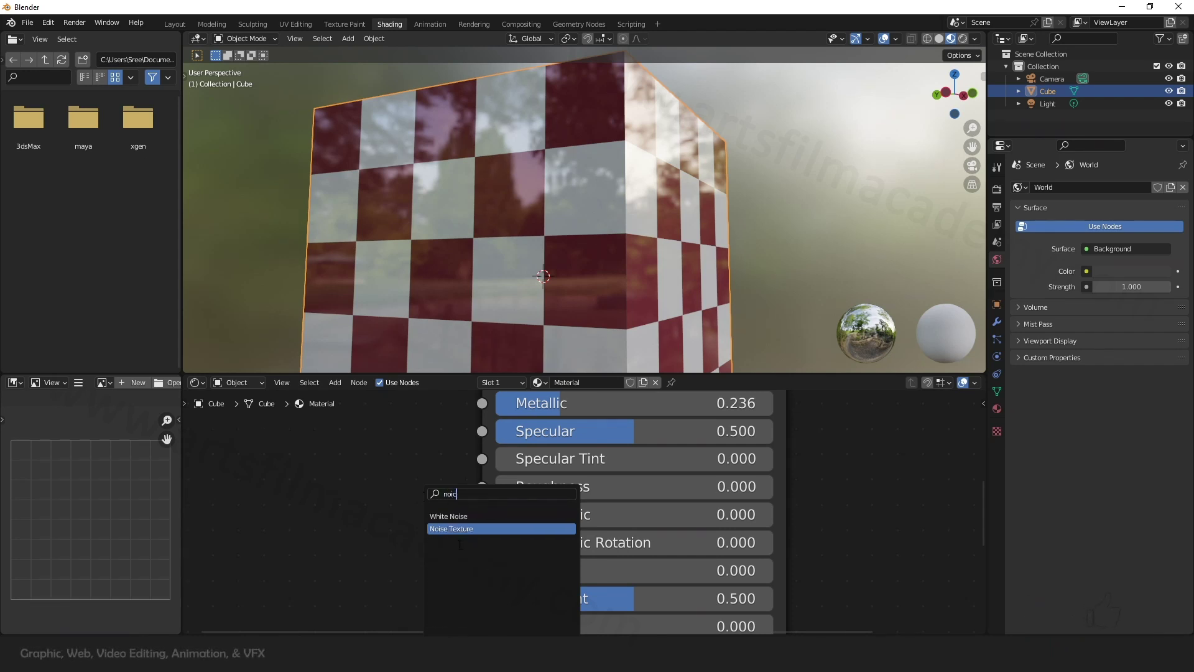
pyautogui.click(459, 529)
pyautogui.click(406, 484)
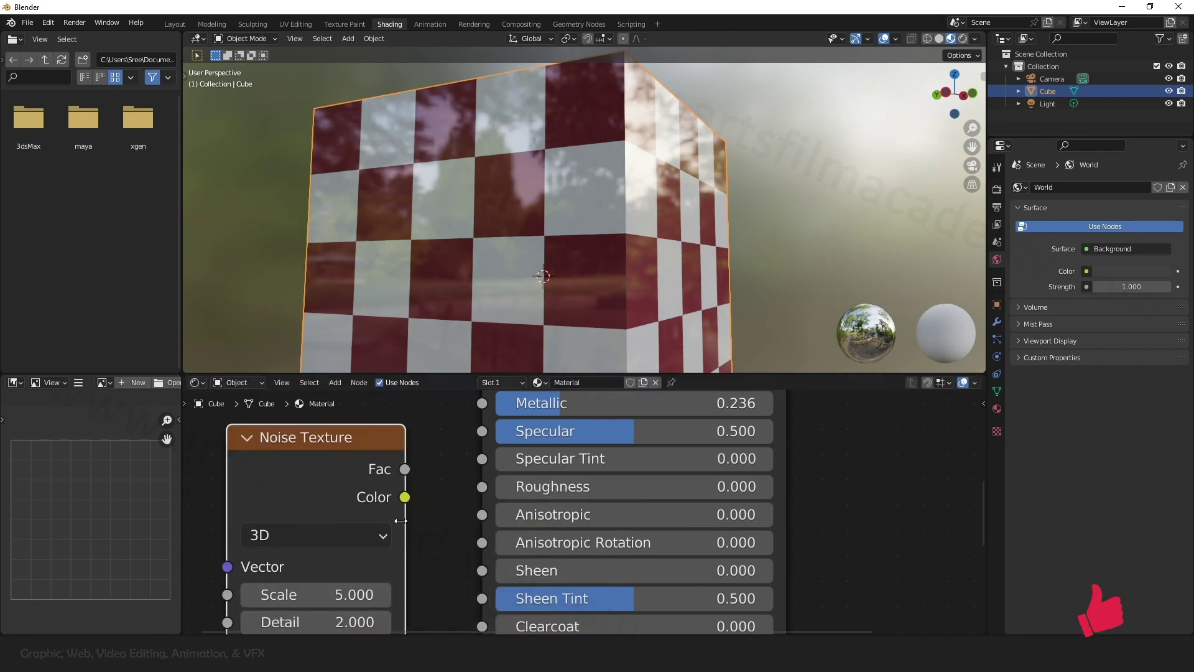
# Connect the Noise Texture's Fac output to the Roughness input of the Principled BSDF and inspect the cube's surface.
pyautogui.moveTo(447, 527); pyautogui.dragTo(462, 536, button='middle')
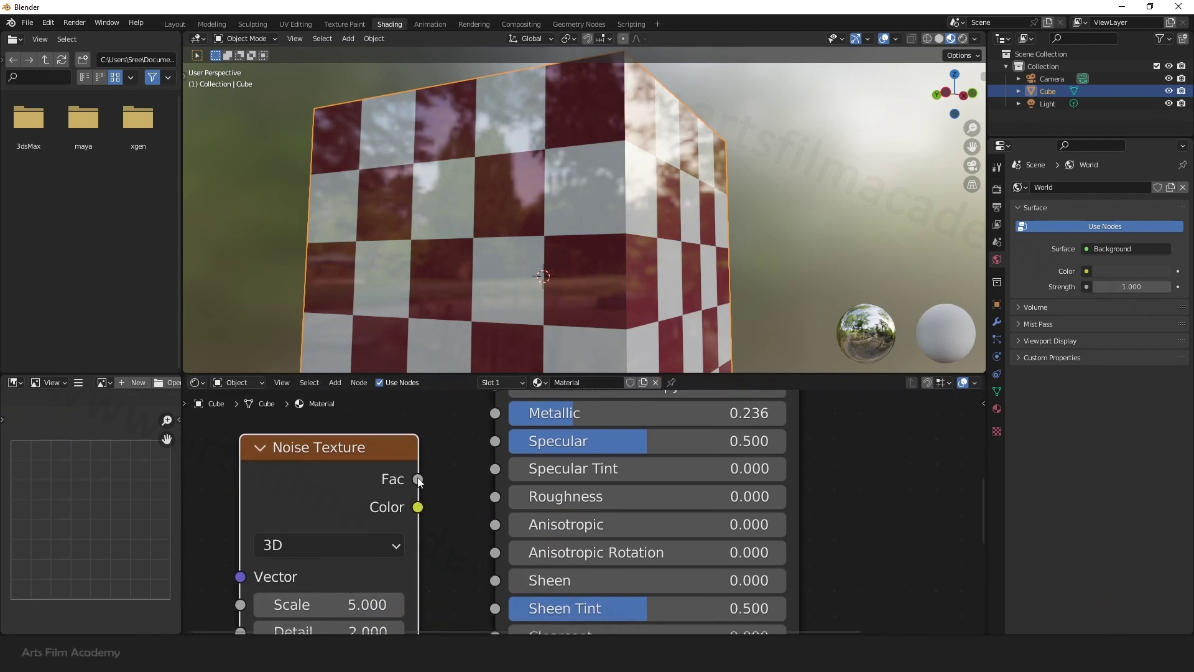
pyautogui.moveTo(436, 490); pyautogui.dragTo(489, 500)
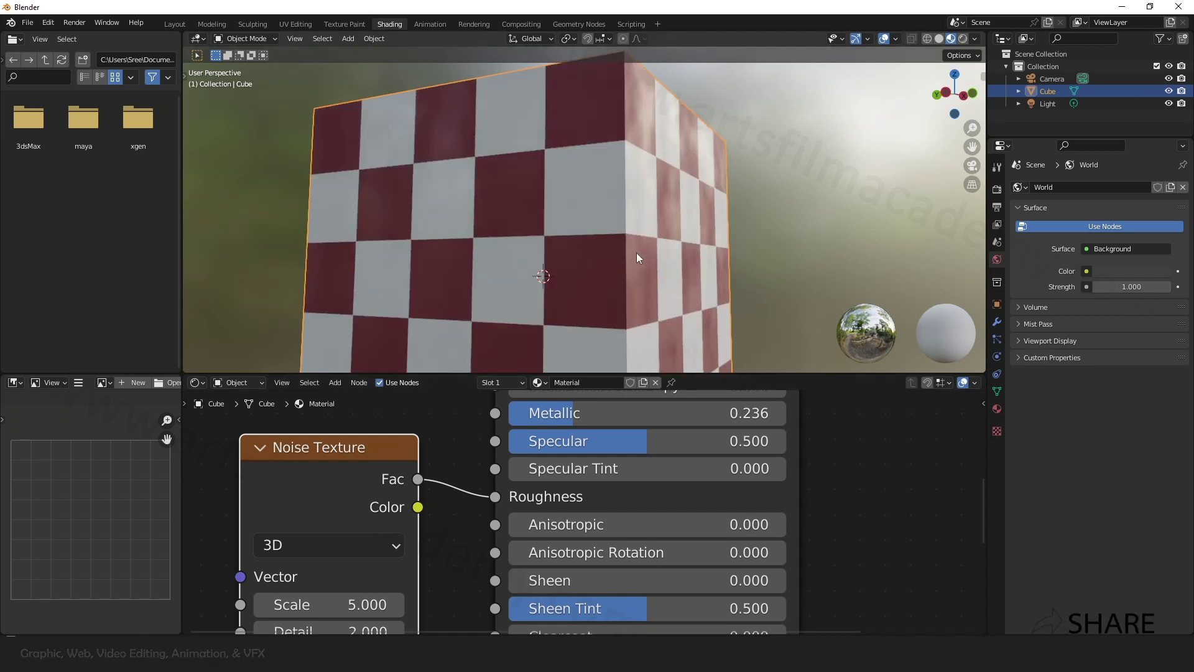
pyautogui.moveTo(636, 252); pyautogui.dragTo(729, 290, button='middle')
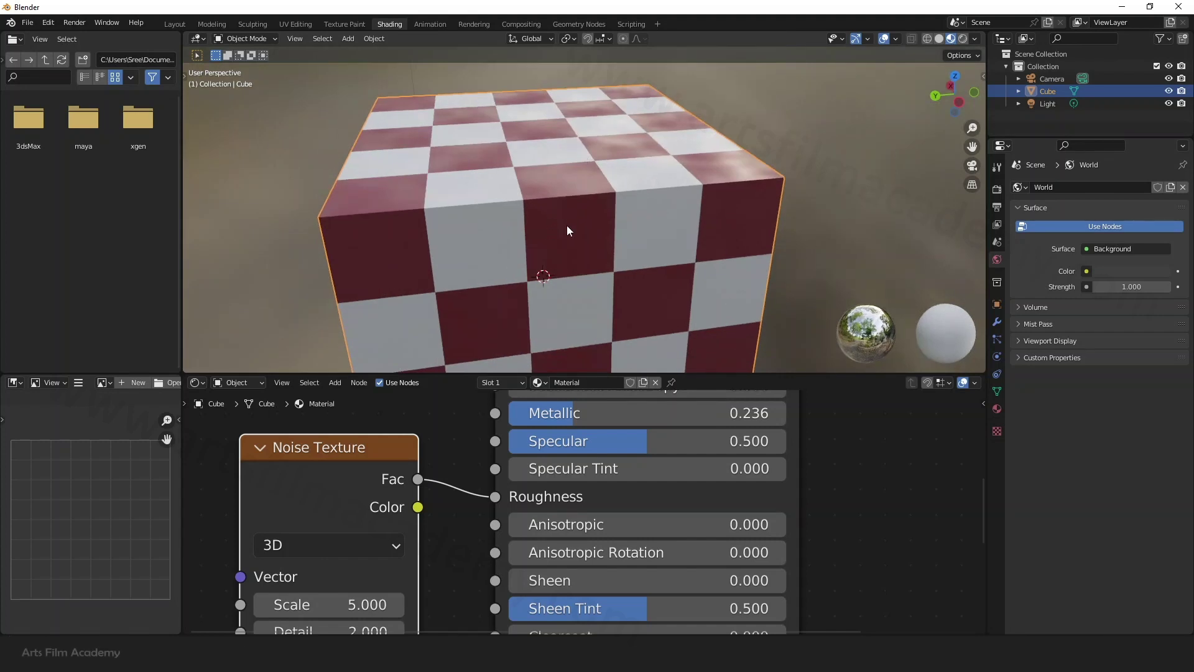
# Set the Scale of the Noise Texture node to 9.000 and inspect the top of the cube.
pyautogui.moveTo(465, 594); pyautogui.dragTo(493, 533, button='middle')
pyautogui.moveTo(360, 545); pyautogui.dragTo(390, 544)
pyautogui.moveTo(485, 293); pyautogui.dragTo(534, 248, button='middle')
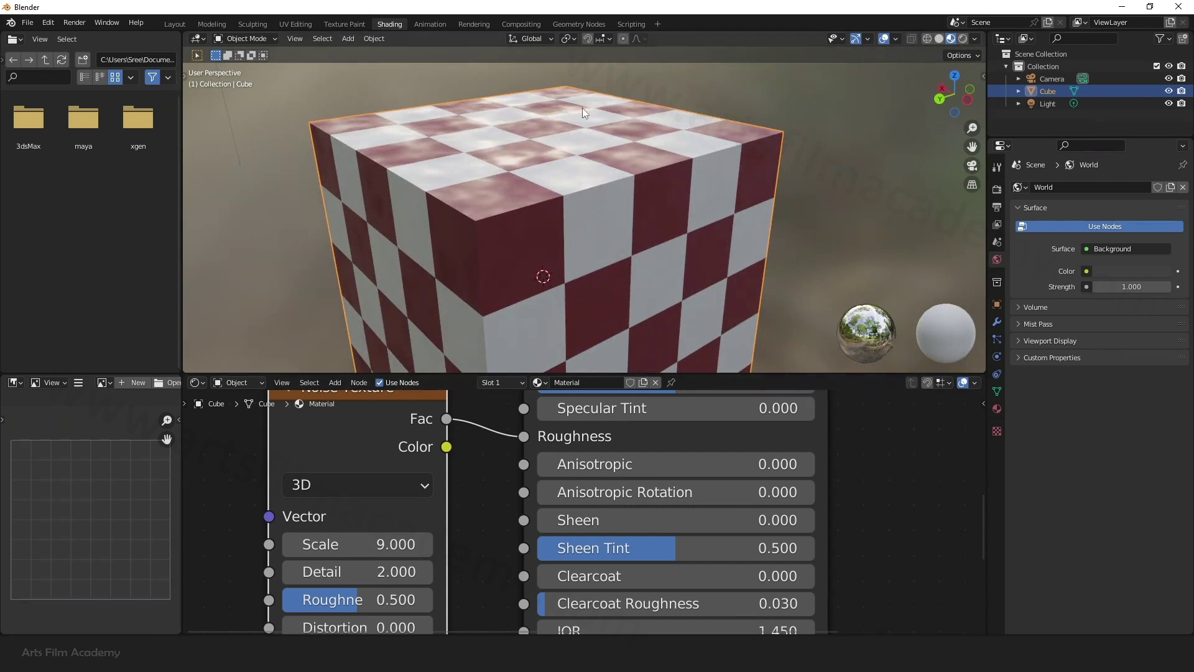
# Disconnect the Noise Texture from the Roughness input and move the node up to just below the Checker Texture node.
pyautogui.moveTo(524, 436); pyautogui.dragTo(450, 472)
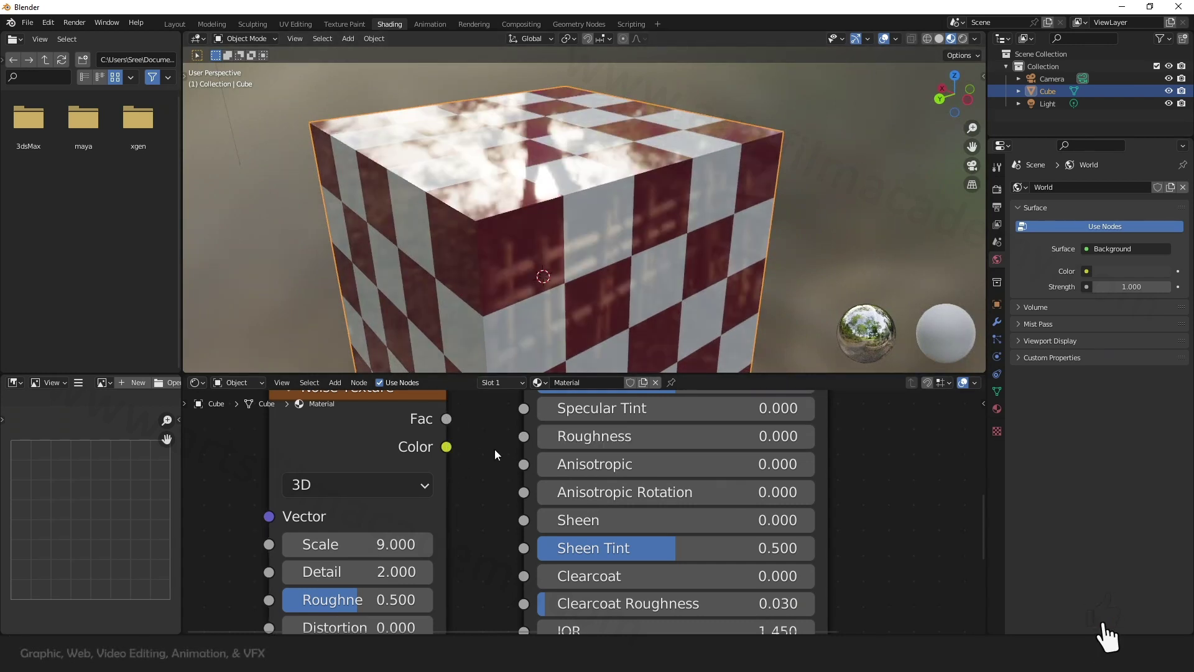
pyautogui.moveTo(494, 449)
pyautogui.mouseDown(button='middle')
pyautogui.moveTo(501, 563)
pyautogui.moveTo(520, 592)
pyautogui.mouseUp(button='middle')
pyautogui.moveTo(447, 563); pyautogui.dragTo(334, 462)
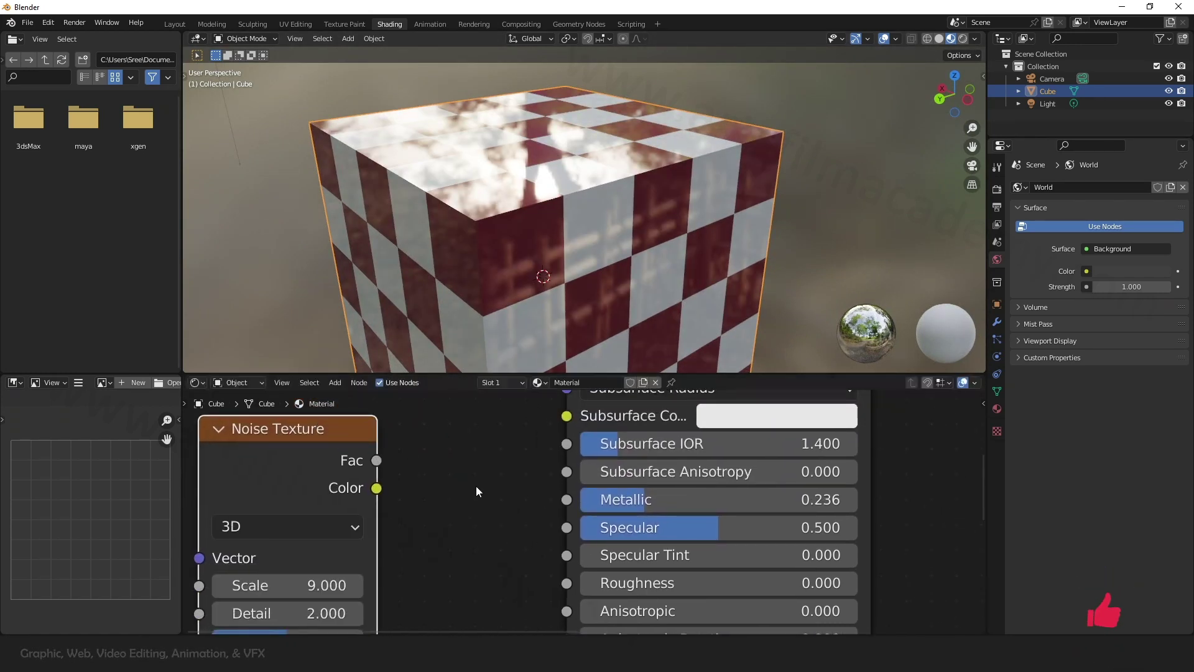
pyautogui.moveTo(475, 486); pyautogui.dragTo(494, 595, button='middle')
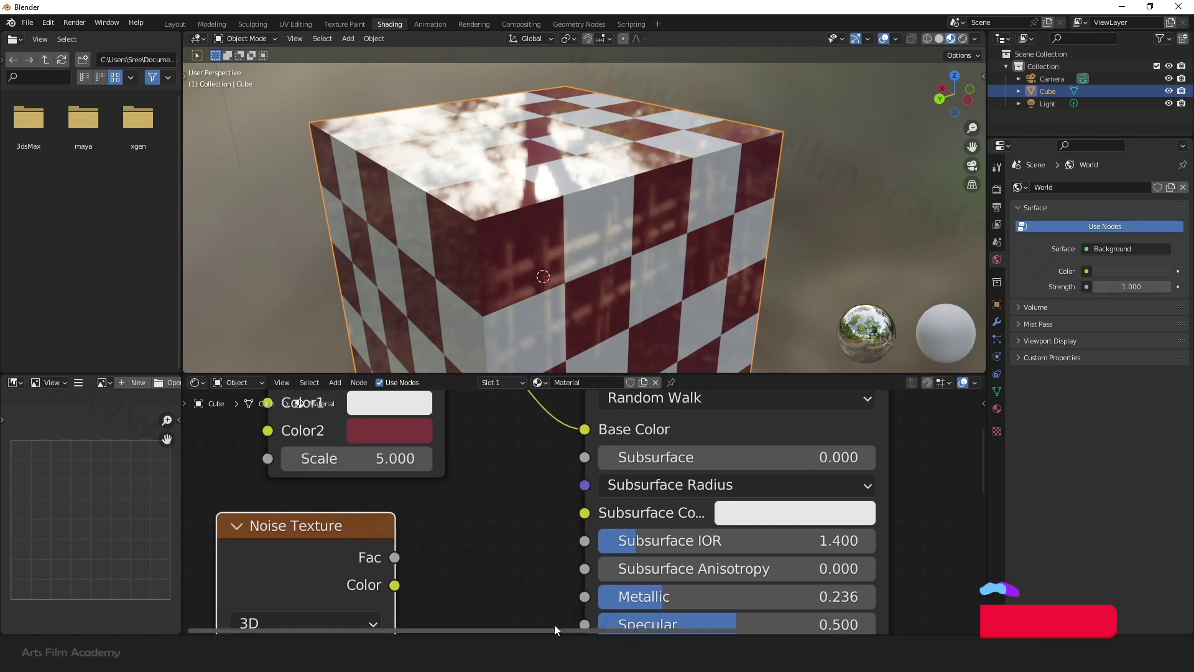
pyautogui.moveTo(555, 625); pyautogui.dragTo(532, 514, button='middle')
pyautogui.moveTo(466, 474); pyautogui.dragTo(459, 592, button='middle')
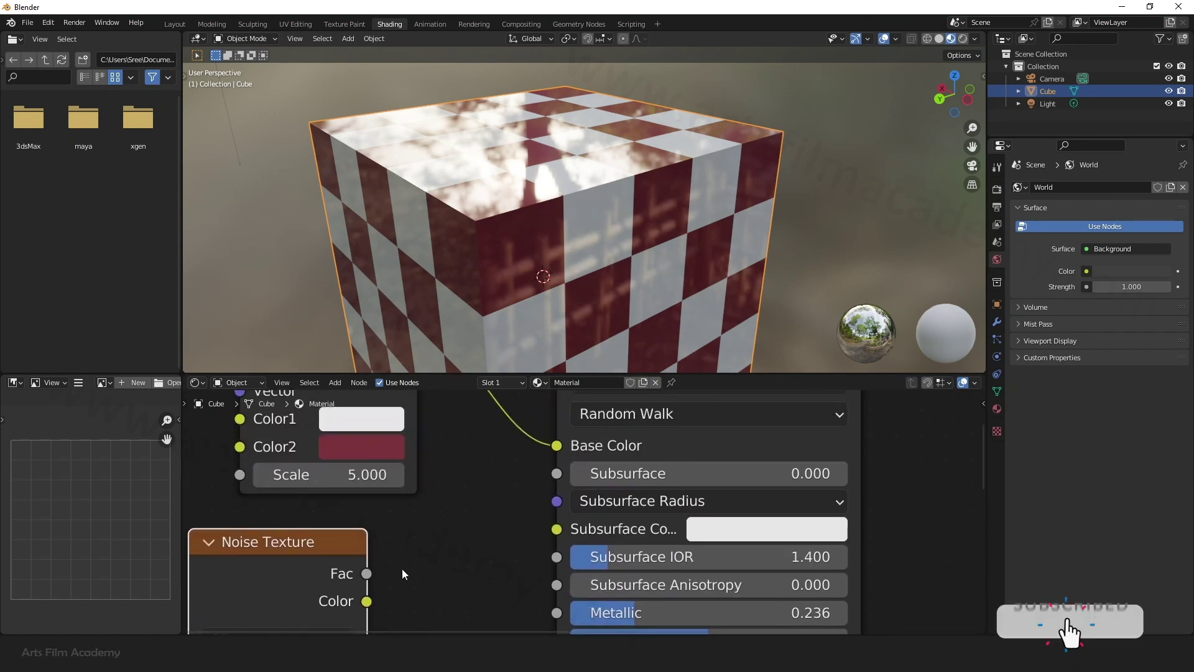
# Connect the Noise Texture's Color output to the Base Color input in place of the Checker Texture and inspect the cube.
pyautogui.moveTo(367, 602); pyautogui.dragTo(560, 446)
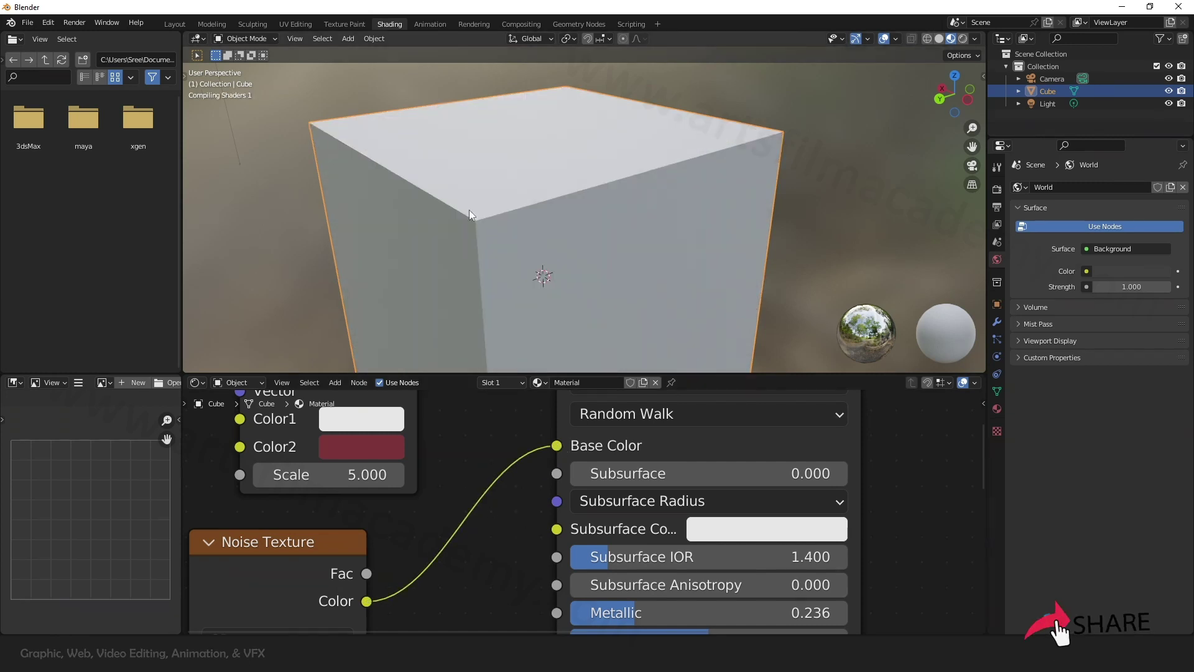
pyautogui.moveTo(483, 257); pyautogui.dragTo(554, 229, button='middle')
pyautogui.scroll(2, 546, 277)
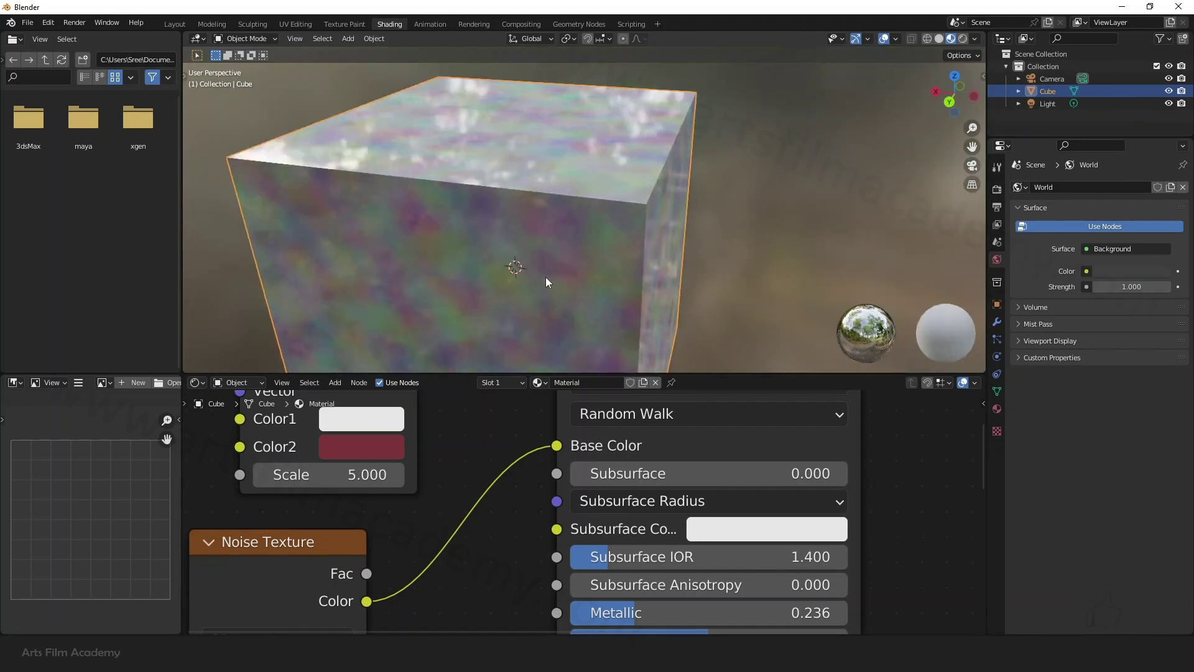
pyautogui.scroll(-1, 567, 246)
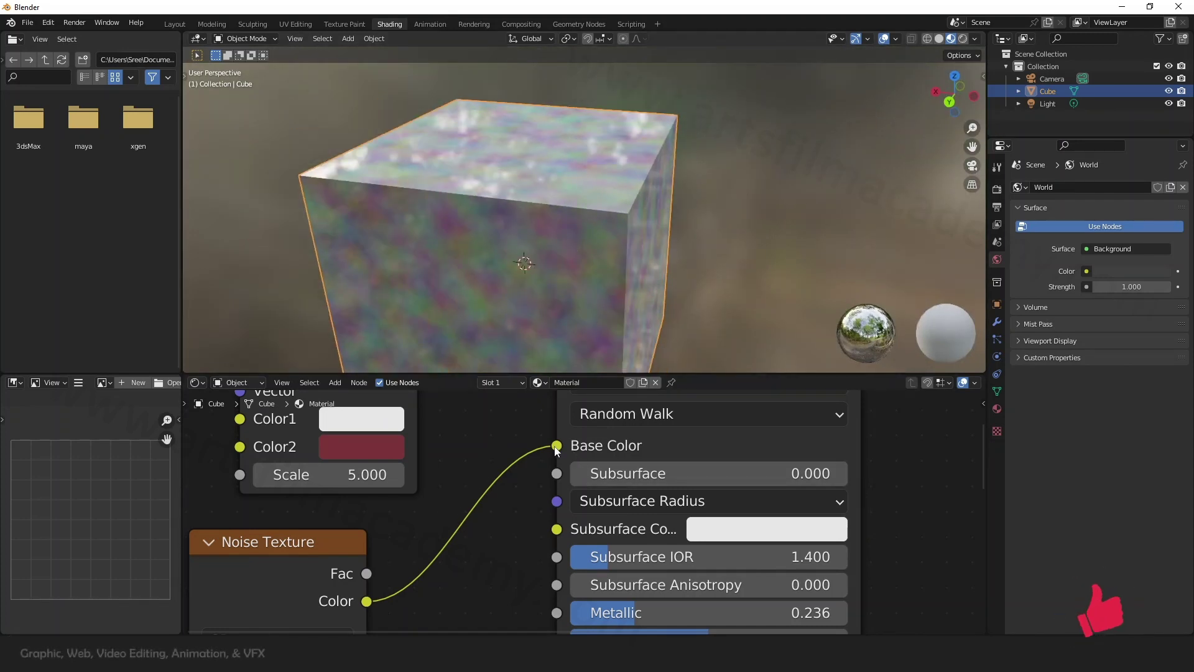
# Disconnect the Noise Texture from the Base Color input of the Principled BSDF.
pyautogui.moveTo(557, 446); pyautogui.dragTo(494, 523)
pyautogui.moveTo(429, 439); pyautogui.dragTo(445, 522, button='middle')
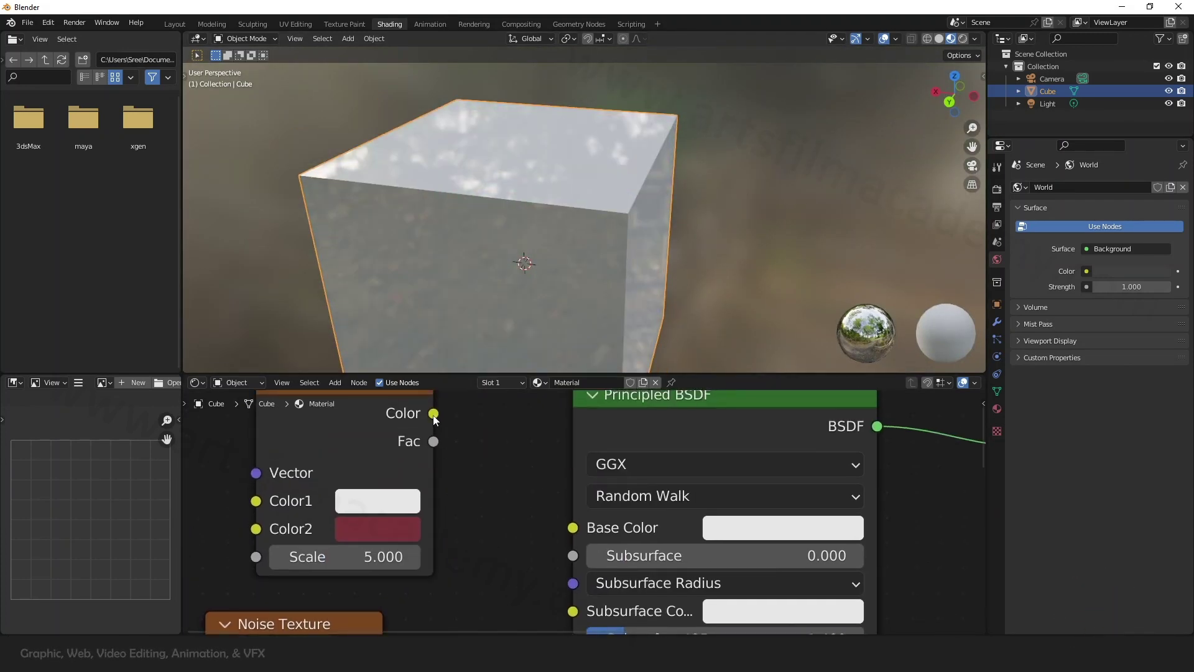
# Connect the Checker Texture's Color output to the Base Color input of the Principled BSDF.
pyautogui.moveTo(435, 414); pyautogui.dragTo(571, 529)
pyautogui.keyDown('shift'); pyautogui.scroll(-6, 497, 510); pyautogui.keyUp('shift')
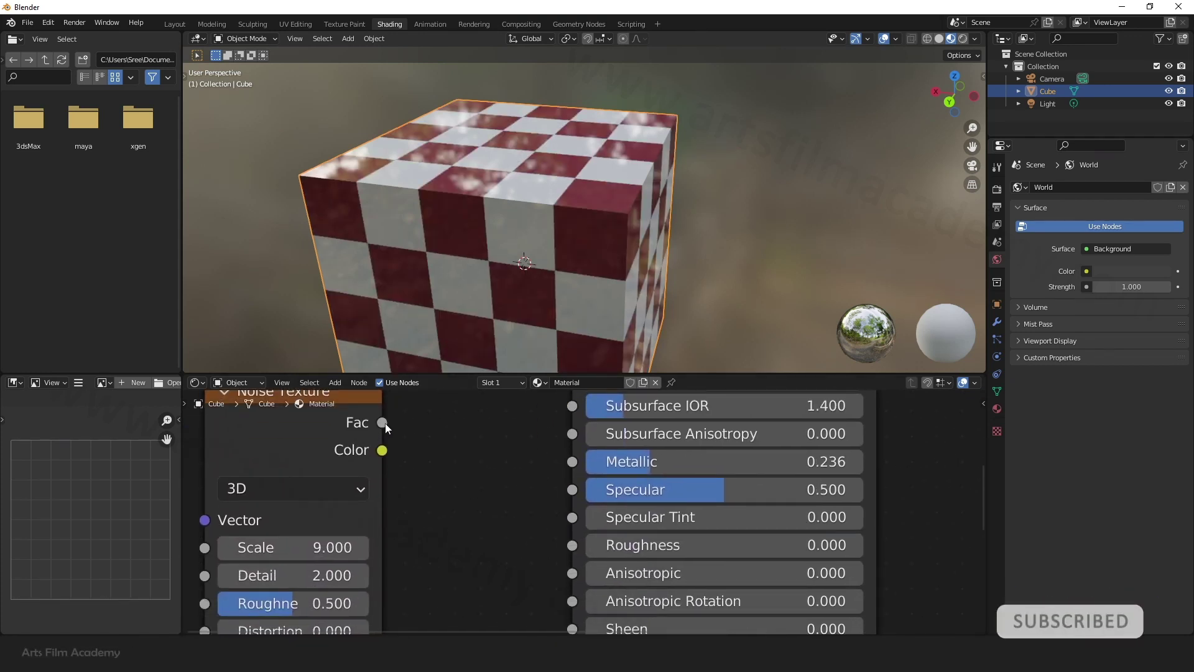
pyautogui.moveTo(384, 423)
pyautogui.mouseDown()
pyautogui.moveTo(549, 535)
pyautogui.moveTo(571, 532)
pyautogui.moveTo(571, 547)
pyautogui.moveTo(498, 561)
pyautogui.mouseUp()
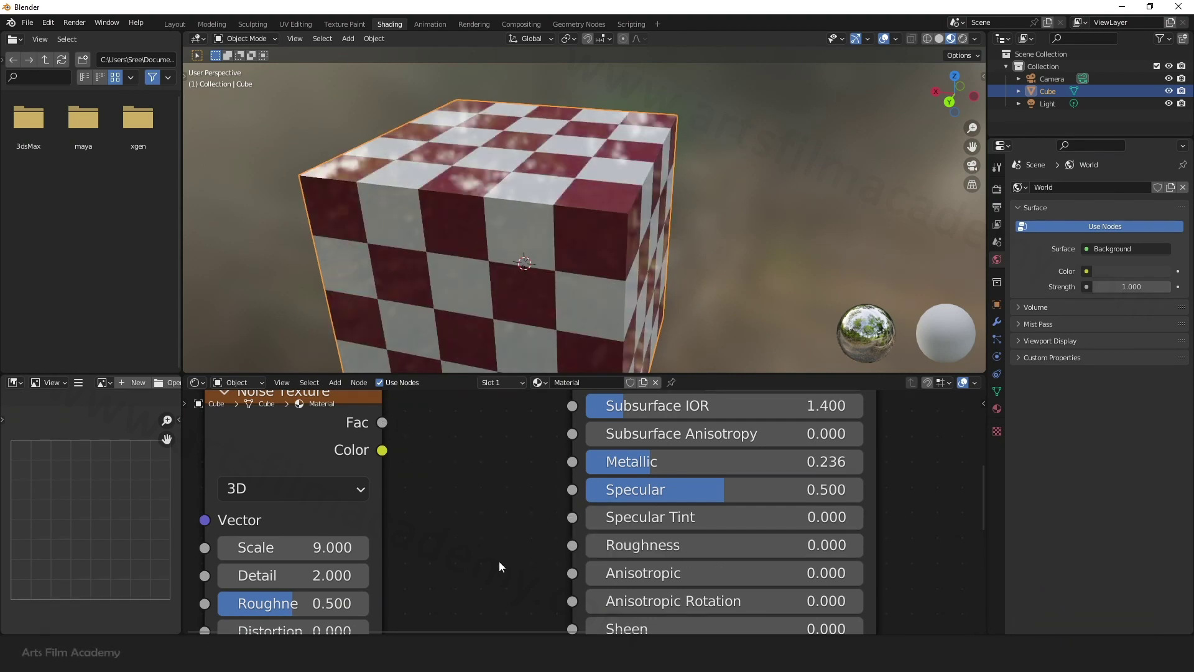
# Move the unconnected Noise Texture node well away from the Principled BSDF, clear of the space beside its inputs.
pyautogui.scroll(-2, 524, 509)
pyautogui.moveTo(541, 532); pyautogui.dragTo(471, 528, button='middle')
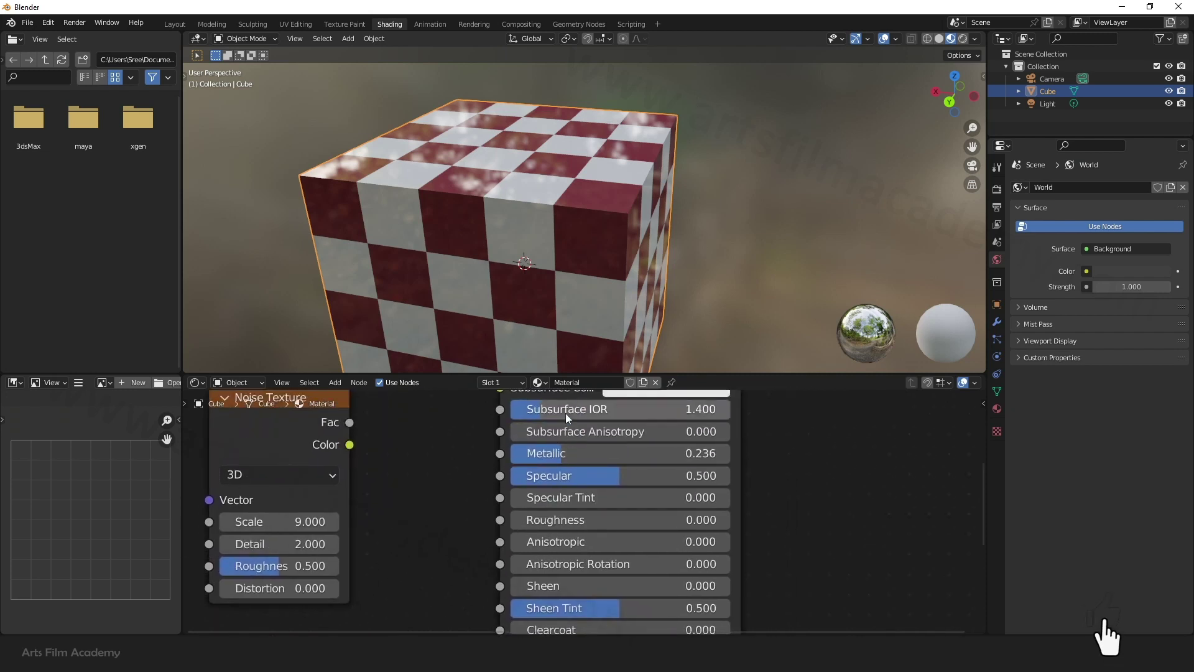
pyautogui.moveTo(362, 433); pyautogui.dragTo(378, 472, button='middle')
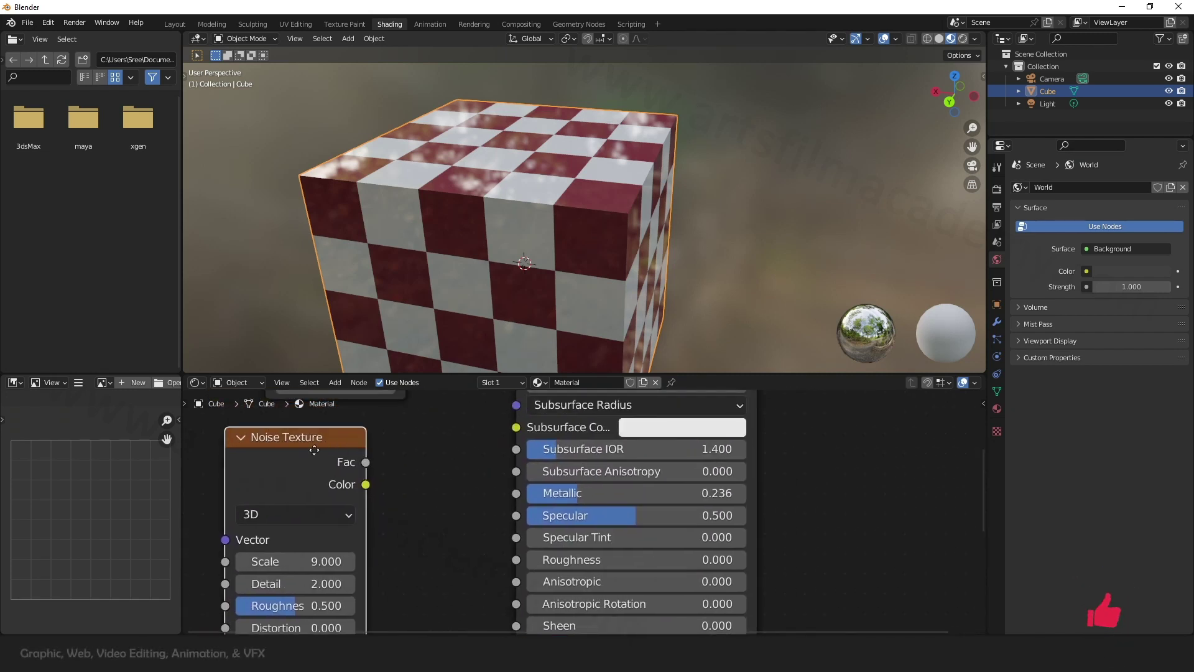
pyautogui.moveTo(314, 449); pyautogui.dragTo(242, 481)
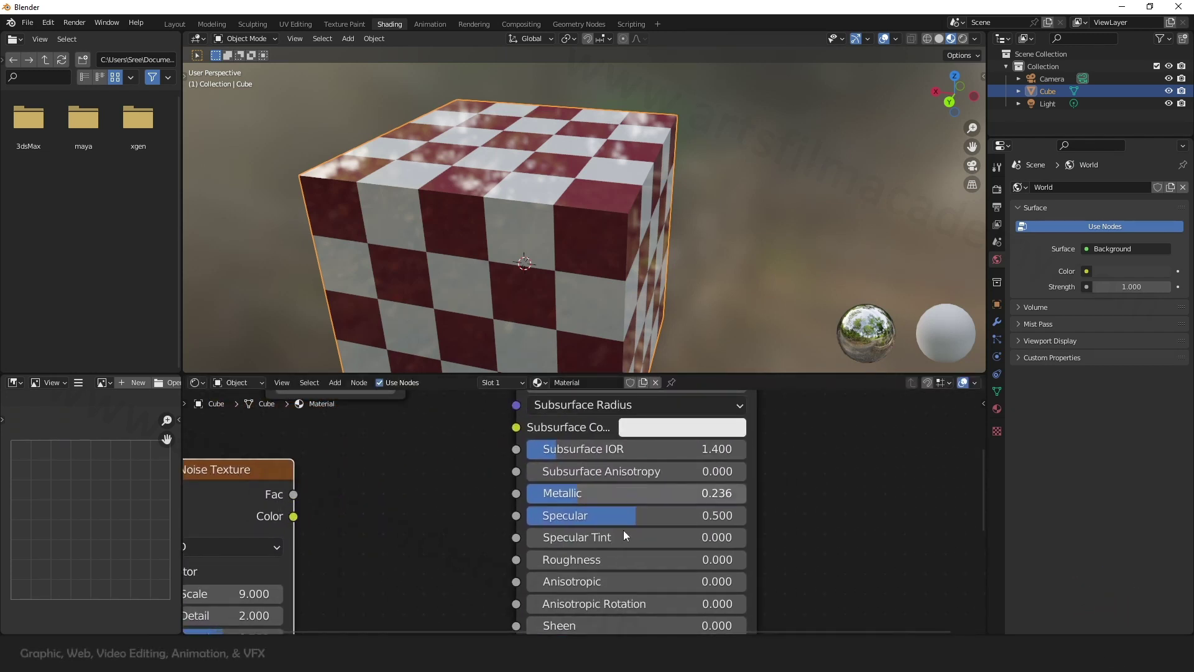
pyautogui.scroll(-1, 461, 557)
pyautogui.moveTo(461, 557); pyautogui.dragTo(458, 434, button='middle')
pyautogui.moveTo(416, 576); pyautogui.dragTo(587, 598, button='middle')
pyautogui.scroll(-1, 511, 525)
pyautogui.moveTo(547, 543); pyautogui.dragTo(547, 590, button='middle')
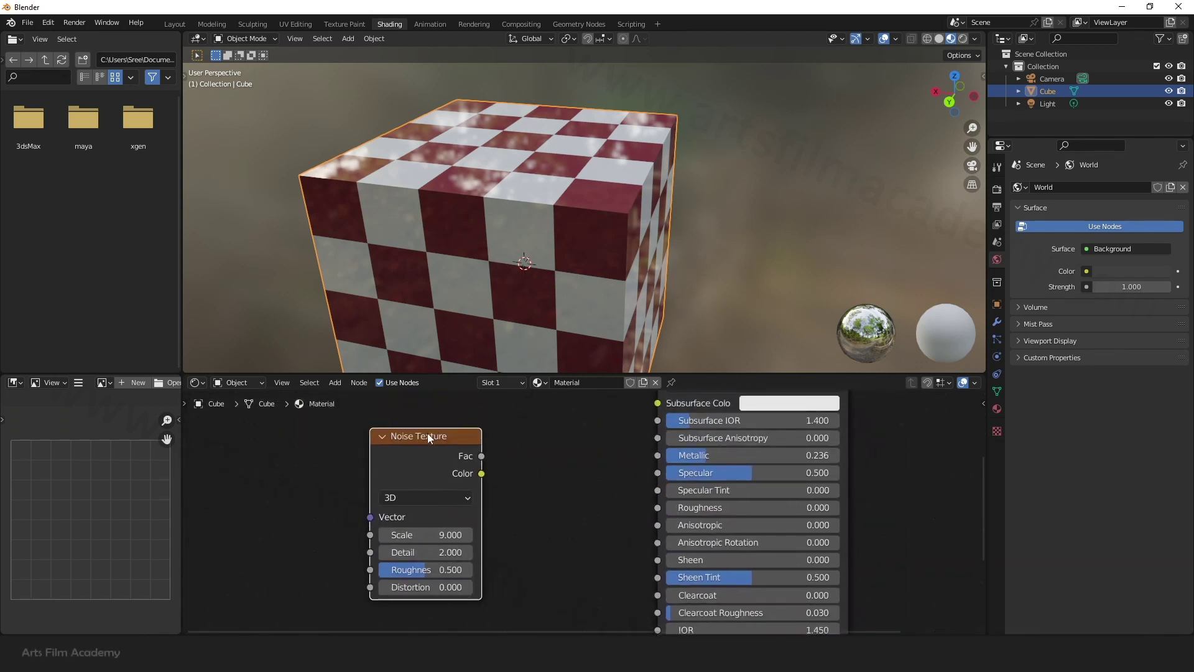
pyautogui.moveTo(427, 433); pyautogui.dragTo(246, 489)
pyautogui.moveTo(502, 492); pyautogui.dragTo(376, 611, button='middle')
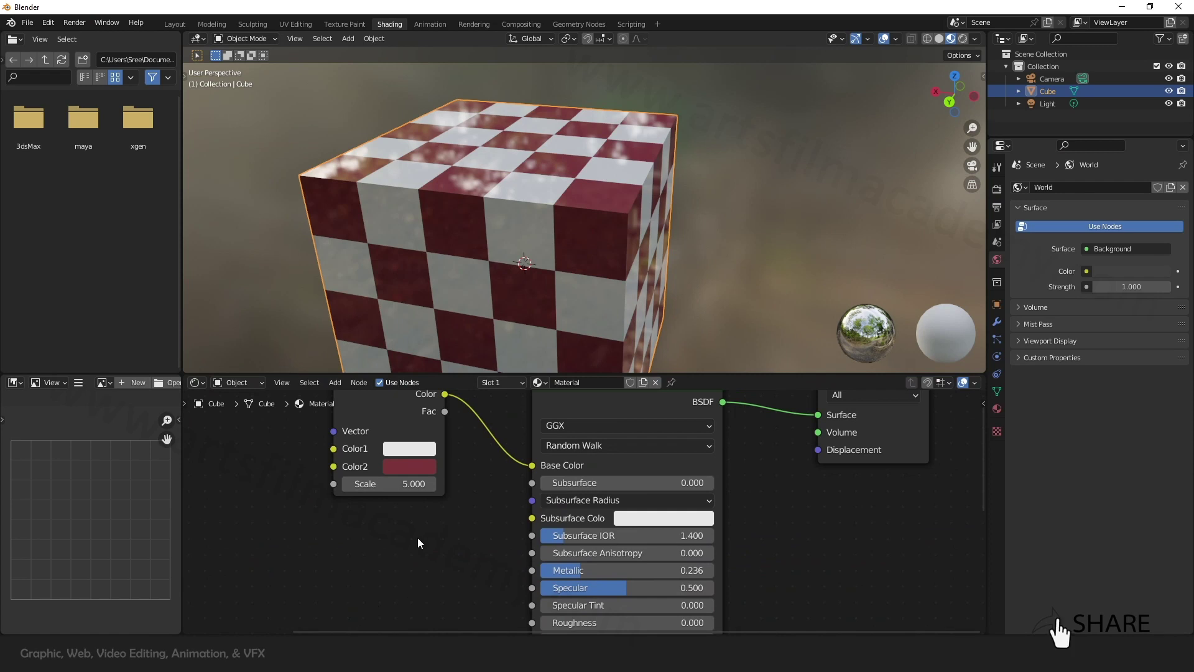
# Lower the Checker Texture node slightly beside the Principled BSDF and inspect the cube from another side.
pyautogui.moveTo(418, 543); pyautogui.dragTo(430, 611, button='middle')
pyautogui.moveTo(422, 448); pyautogui.dragTo(413, 483)
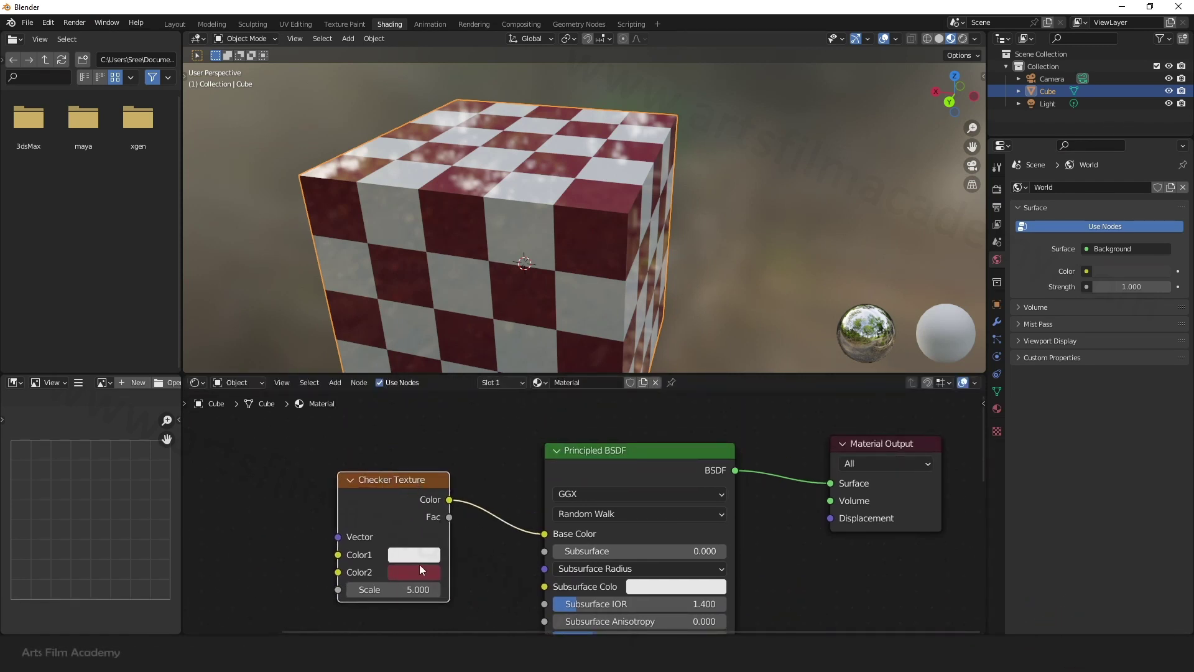
pyautogui.moveTo(524, 598); pyautogui.dragTo(532, 476, button='middle')
pyautogui.scroll(2, 591, 279)
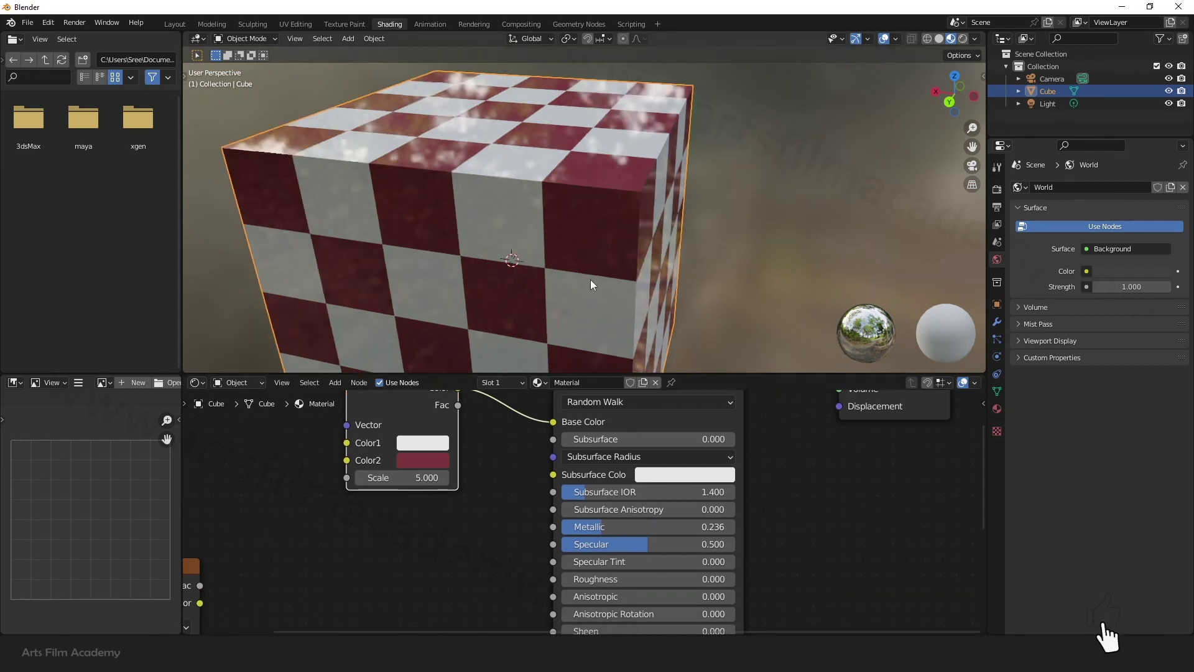
pyautogui.scroll(1, 591, 279)
pyautogui.moveTo(581, 314); pyautogui.dragTo(582, 237, button='middle')
pyautogui.scroll(-4, 618, 293)
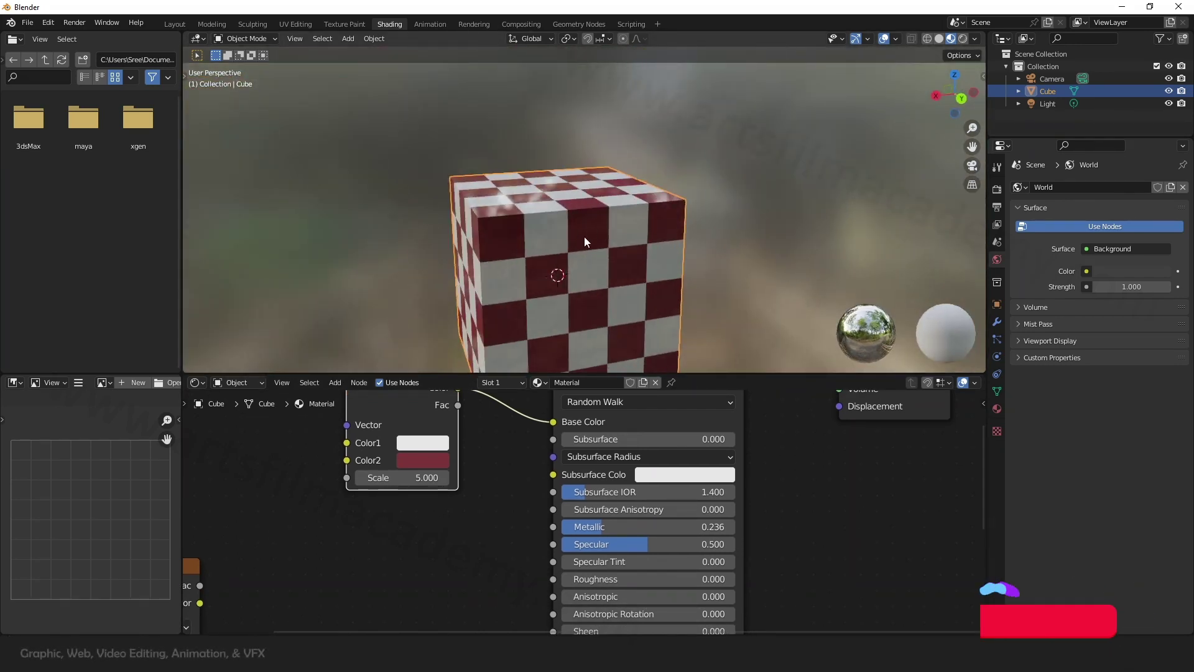
pyautogui.scroll(2, 583, 246)
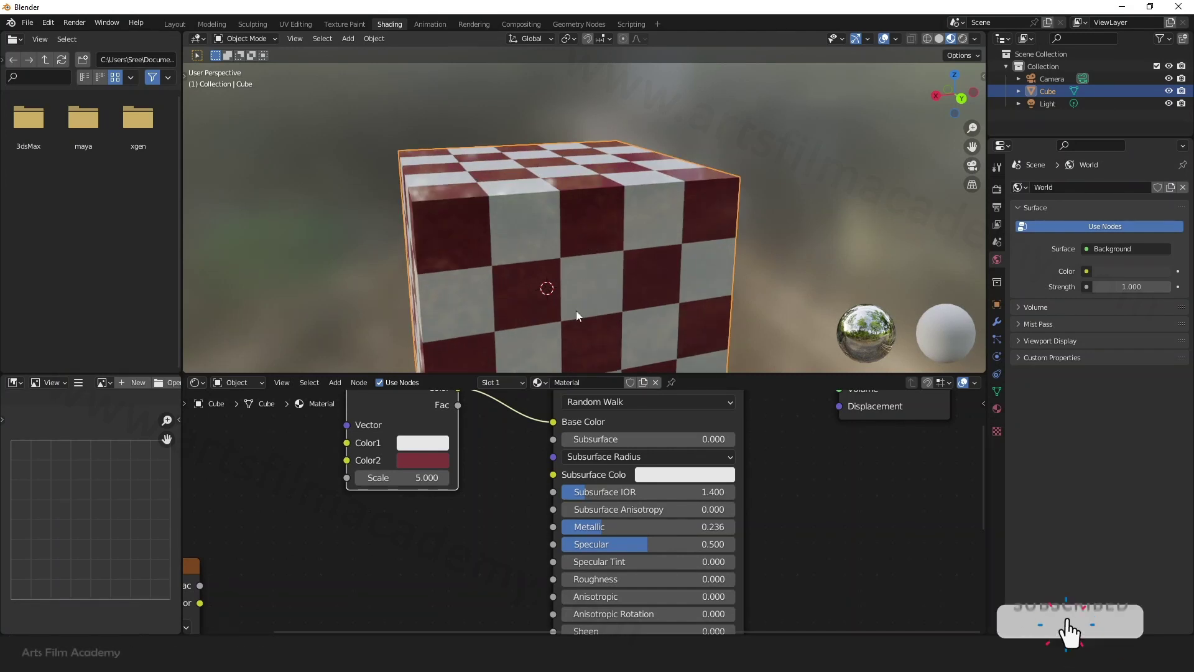
# Add a second Checker Texture node beside the lower inputs of the Principled BSDF.
pyautogui.moveTo(498, 540); pyautogui.dragTo(510, 500, button='middle')
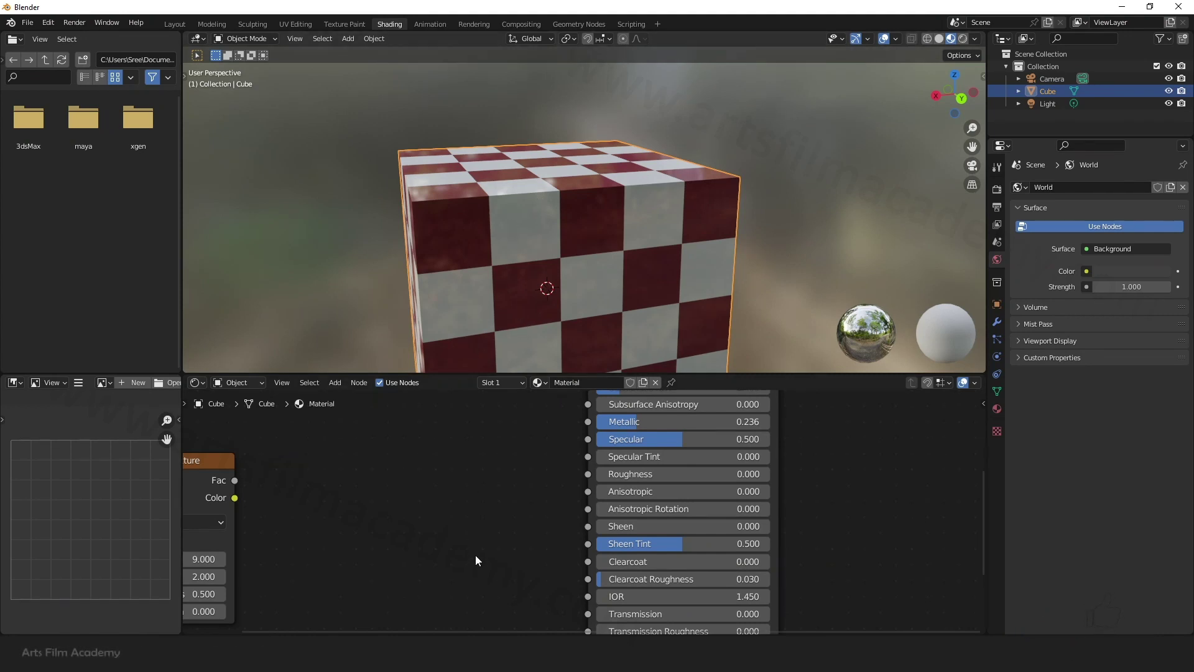
pyautogui.moveTo(476, 555); pyautogui.dragTo(478, 522, button='middle')
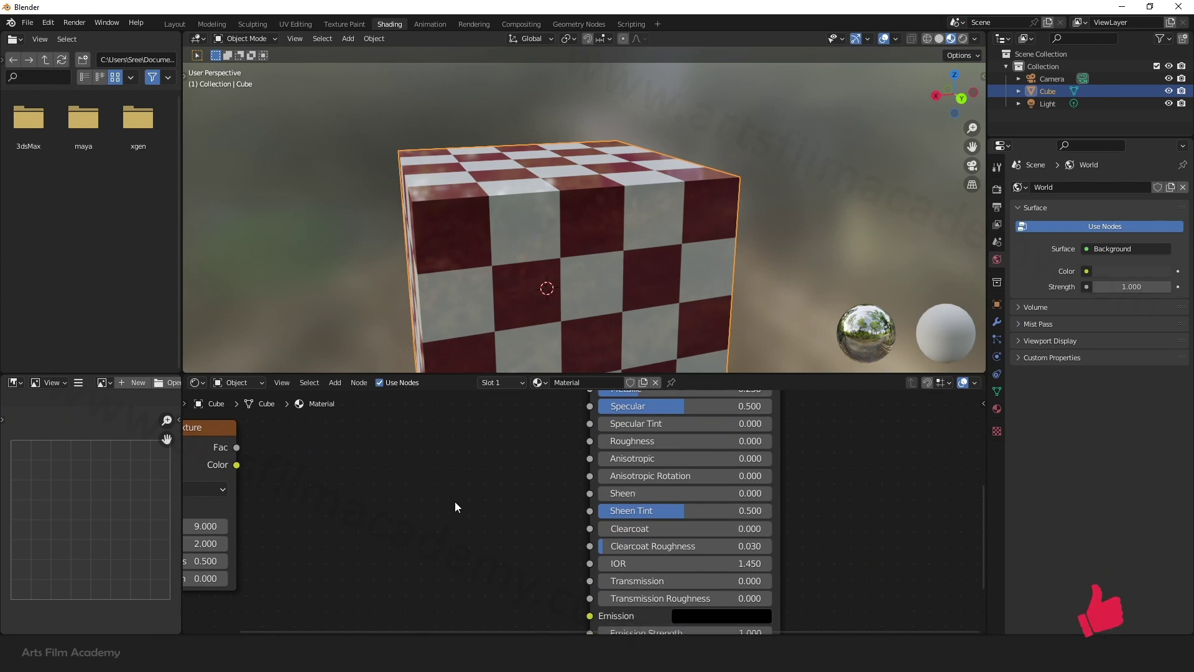
pyautogui.hotkey('shift', 'a')
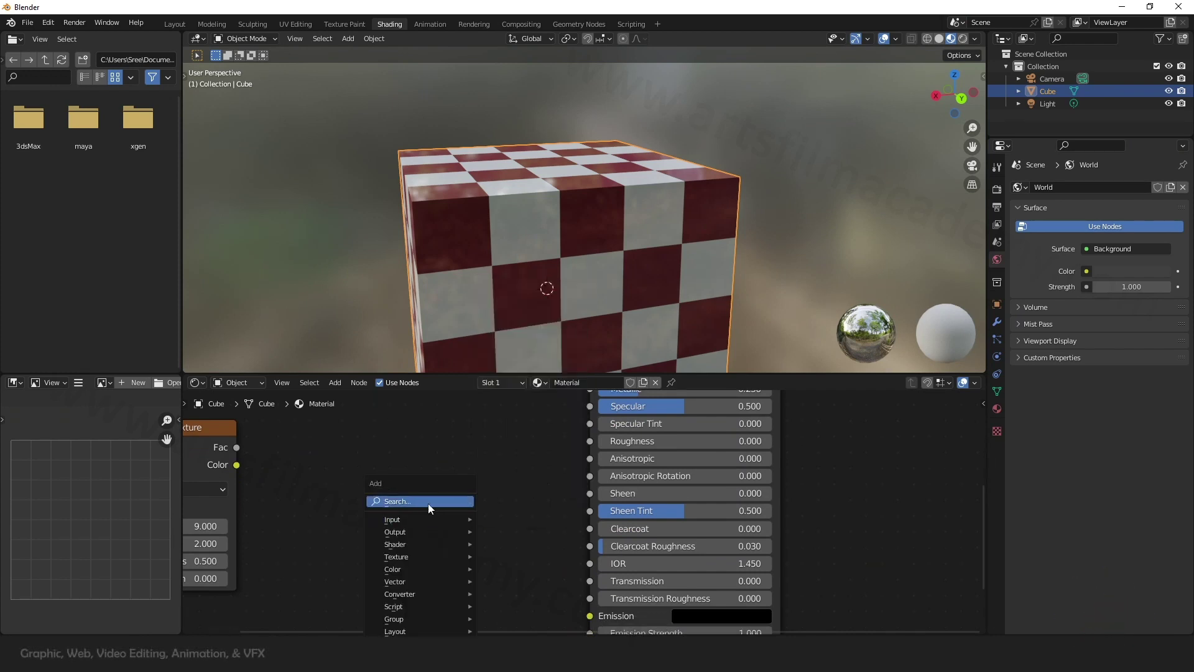
pyautogui.click(428, 501)
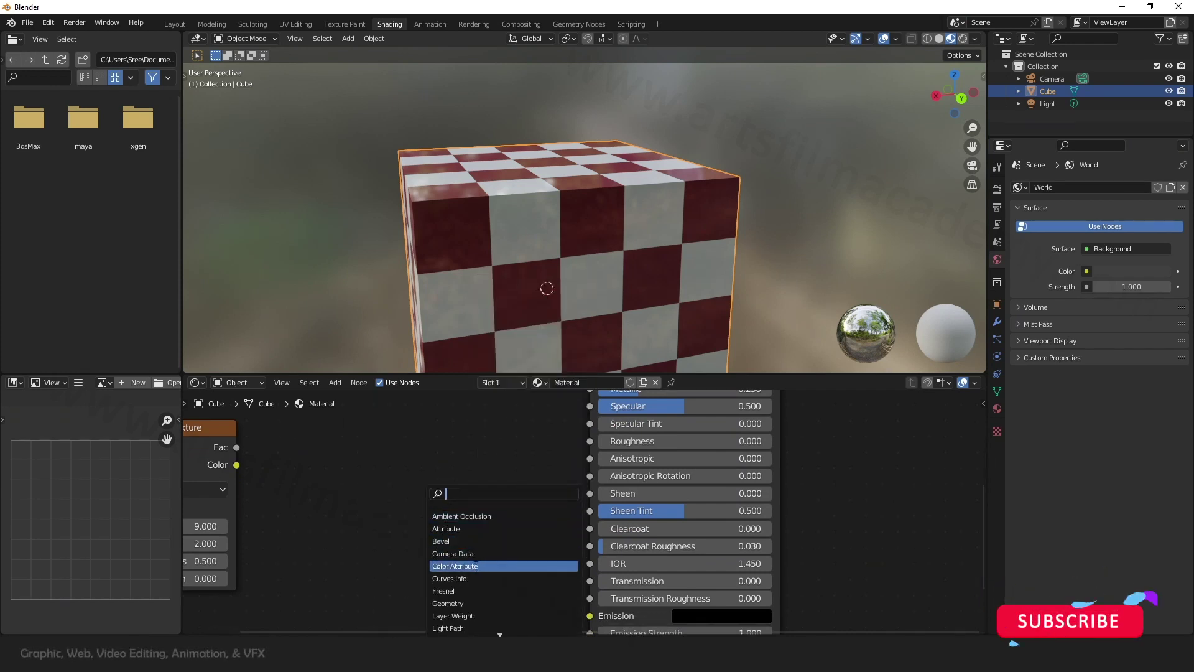
pyautogui.write('ch')
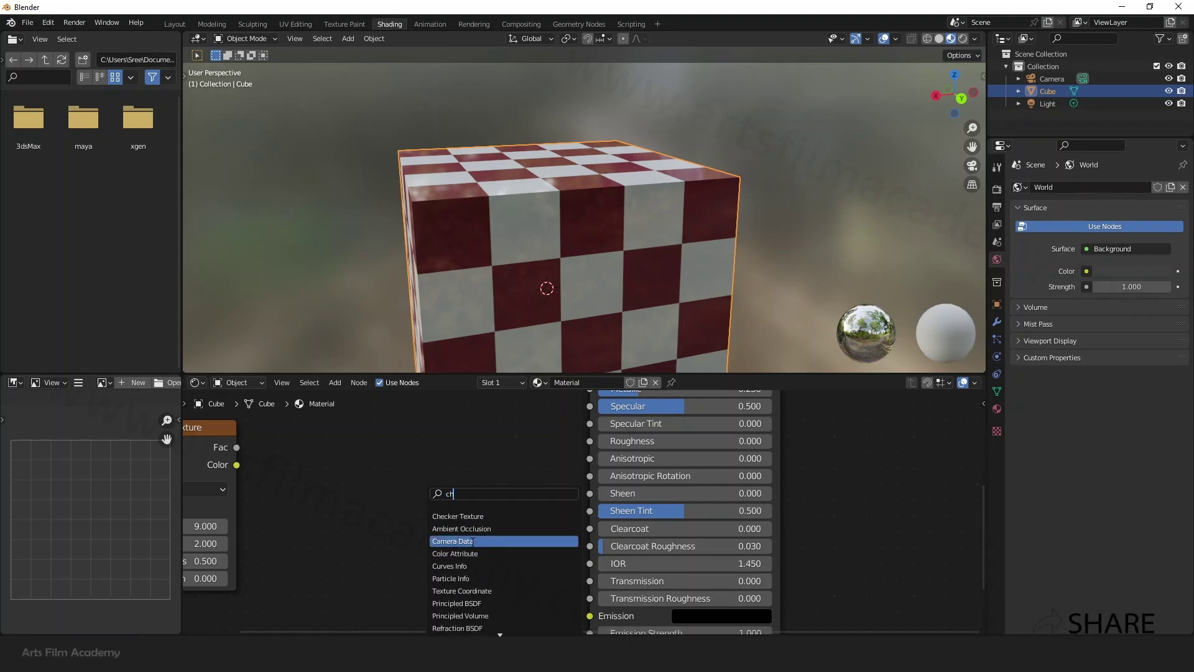
pyautogui.click(458, 516)
pyautogui.click(459, 505)
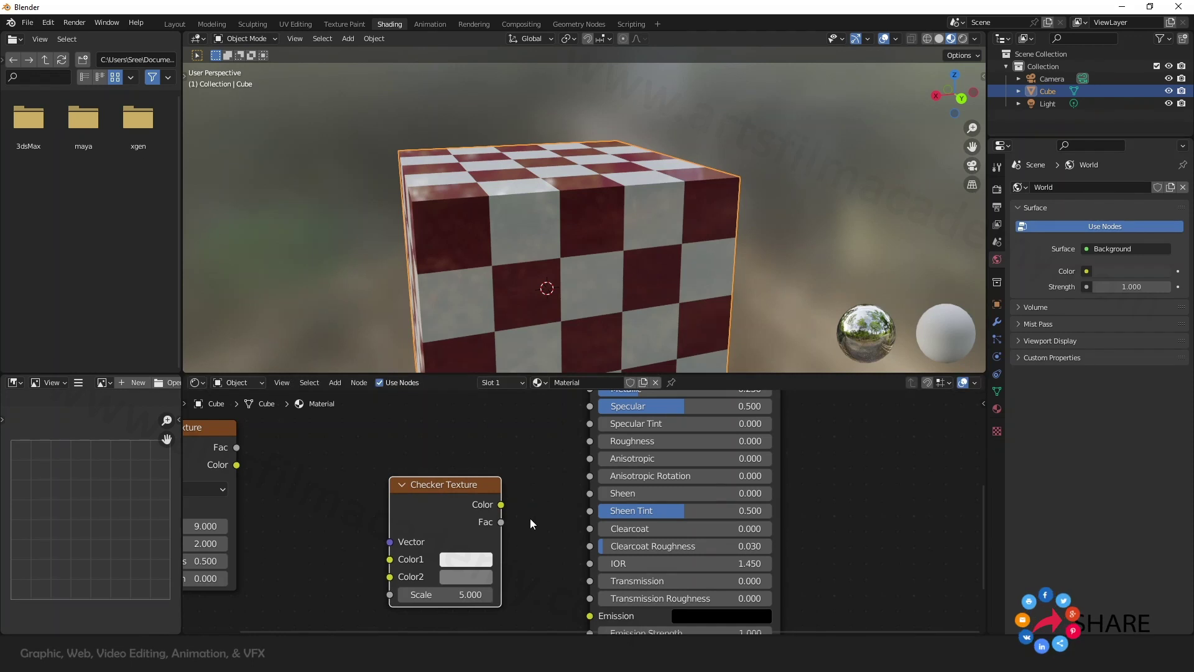
# Connect the second Checker Texture's Fac output to the Alpha input and set its Color2 to black.
pyautogui.moveTo(530, 519); pyautogui.dragTo(552, 454, button='middle')
pyautogui.moveTo(512, 465); pyautogui.dragTo(599, 593)
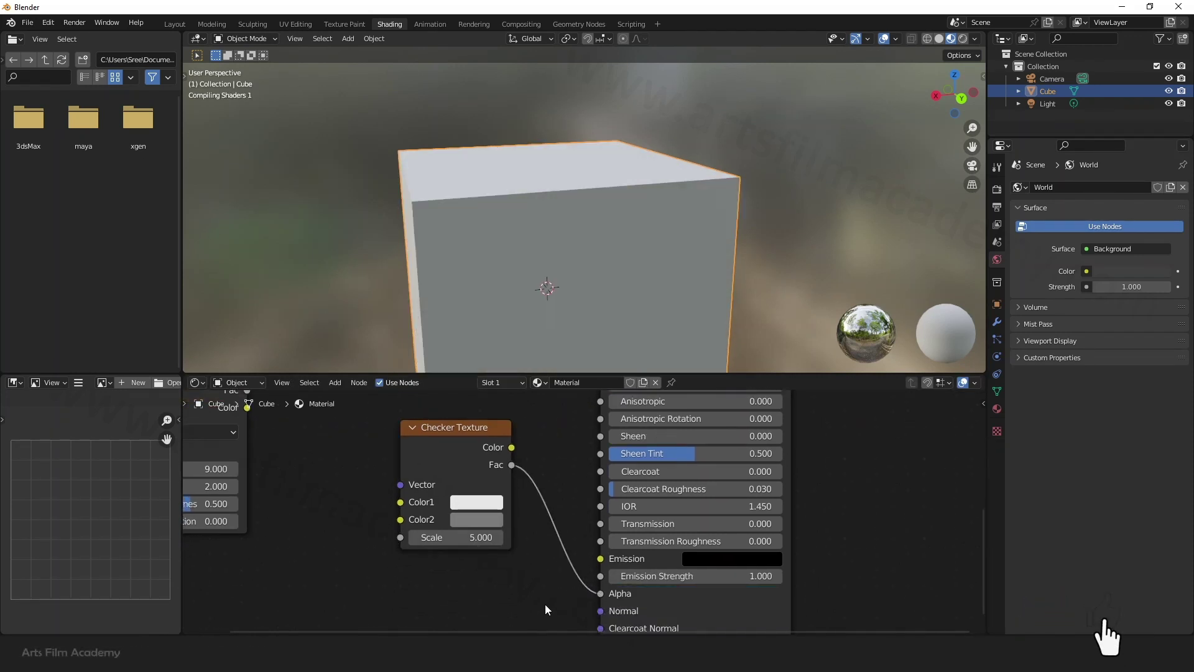
pyautogui.click(484, 521)
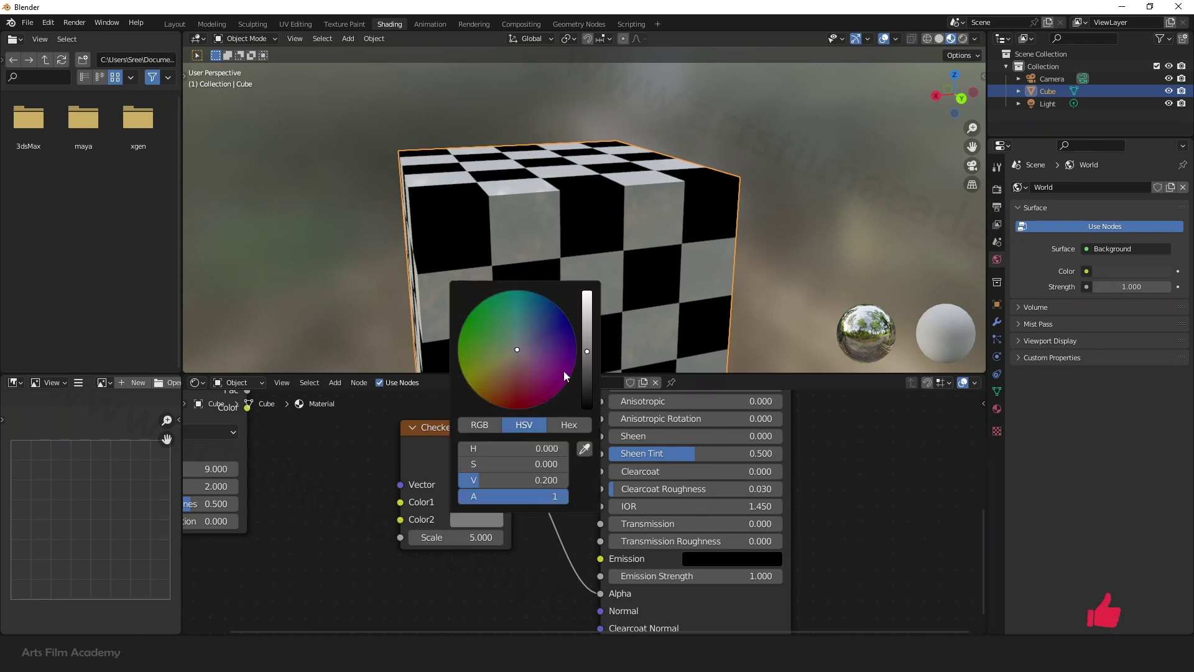
pyautogui.scroll(-4, 564, 371)
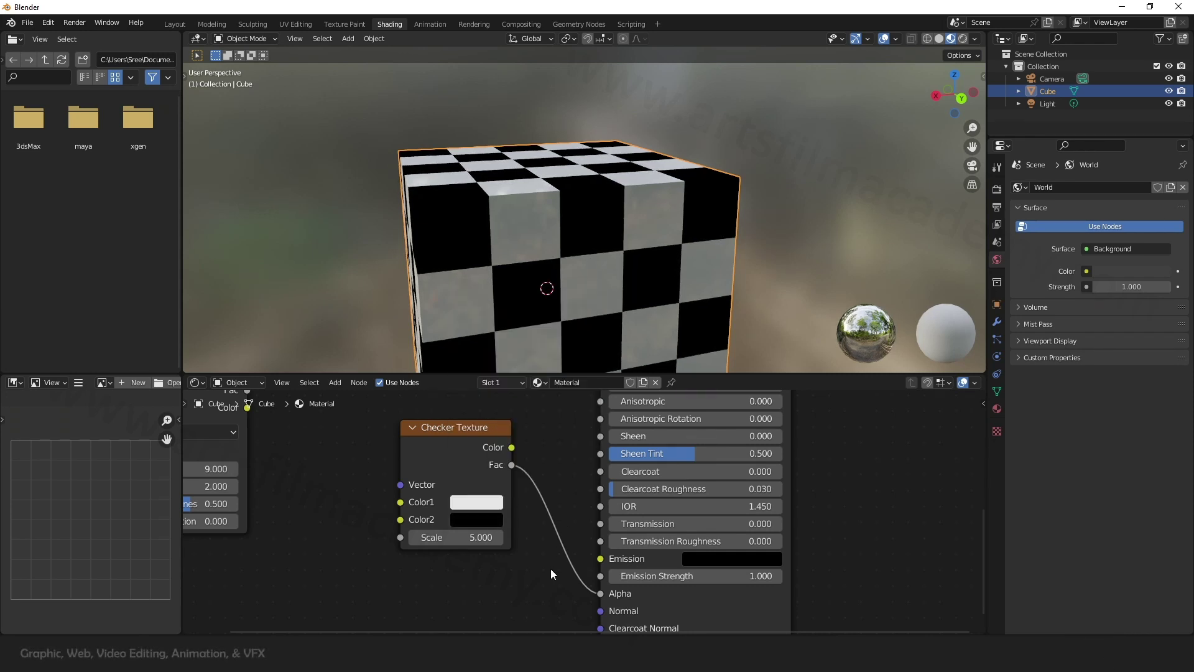
# Move the second Checker Texture node lower and further away from the Principled BSDF.
pyautogui.moveTo(457, 430); pyautogui.dragTo(415, 501)
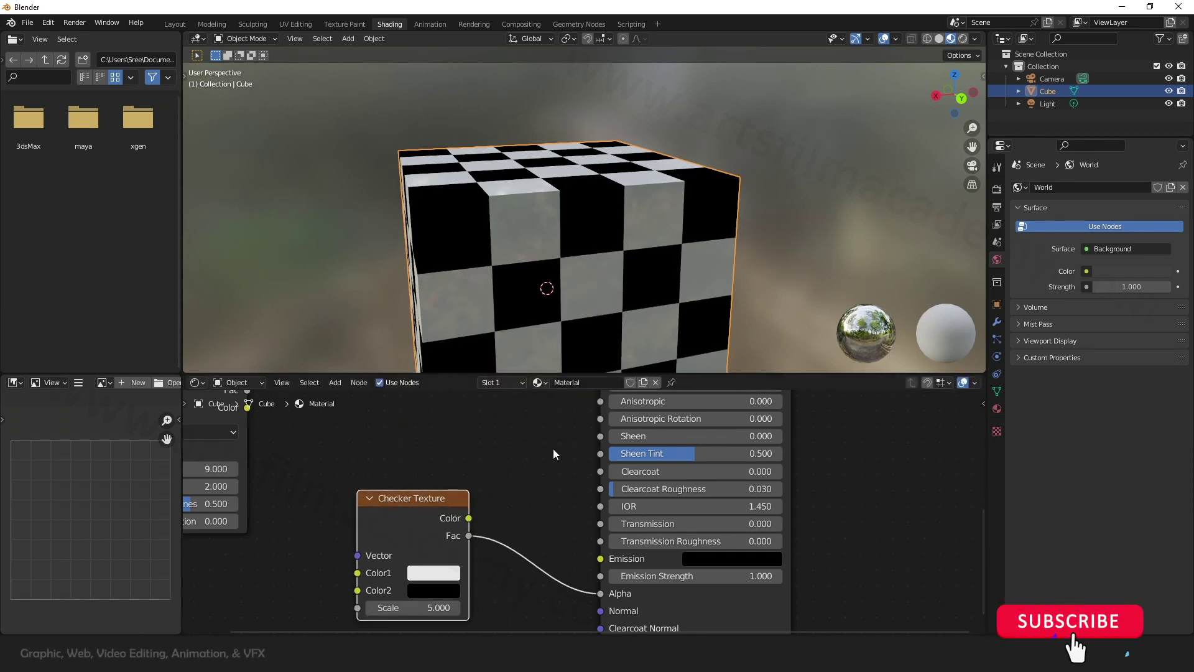
pyautogui.scroll(-4, 512, 529)
pyautogui.moveTo(512, 476)
pyautogui.mouseDown(button='middle')
pyautogui.moveTo(498, 507)
pyautogui.moveTo(505, 492)
pyautogui.mouseUp(button='middle')
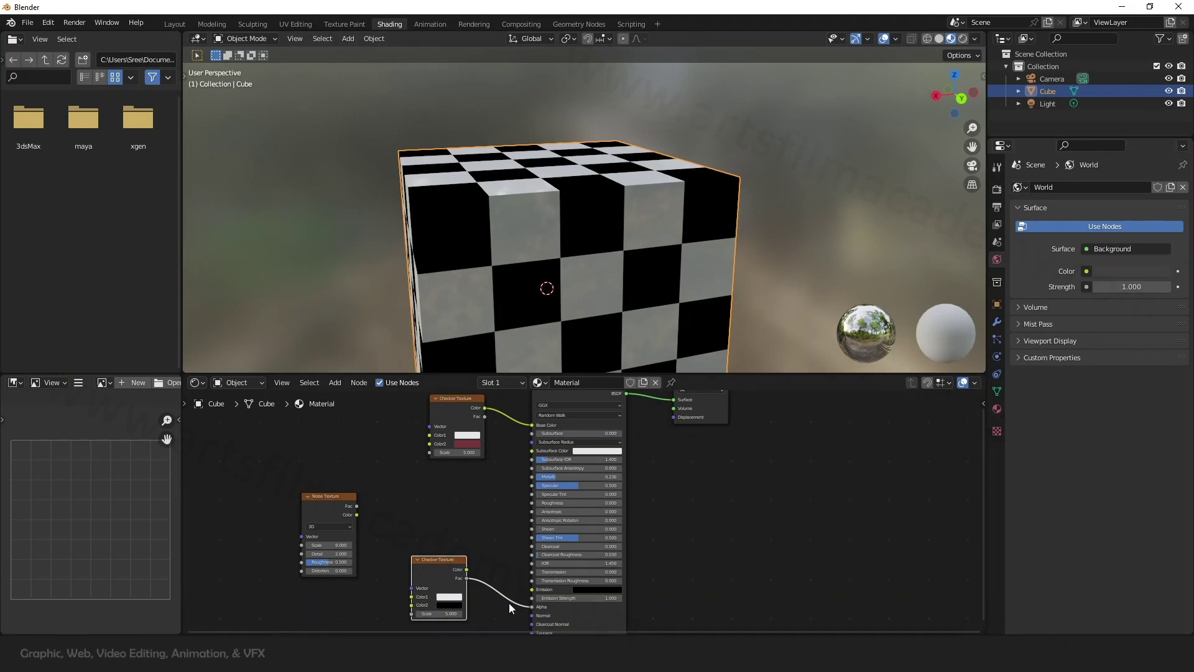
# Set the material's Blend Mode to Alpha Clip and inspect the cube from several angles.
pyautogui.click(998, 409)
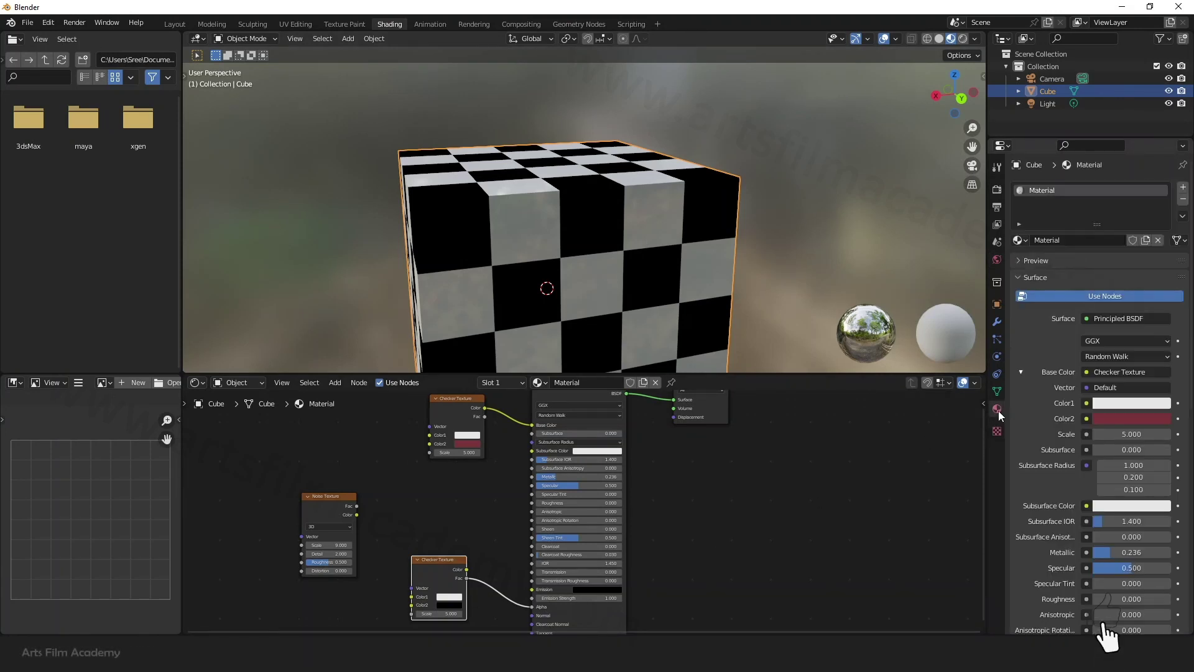
pyautogui.scroll(-10, 1035, 542)
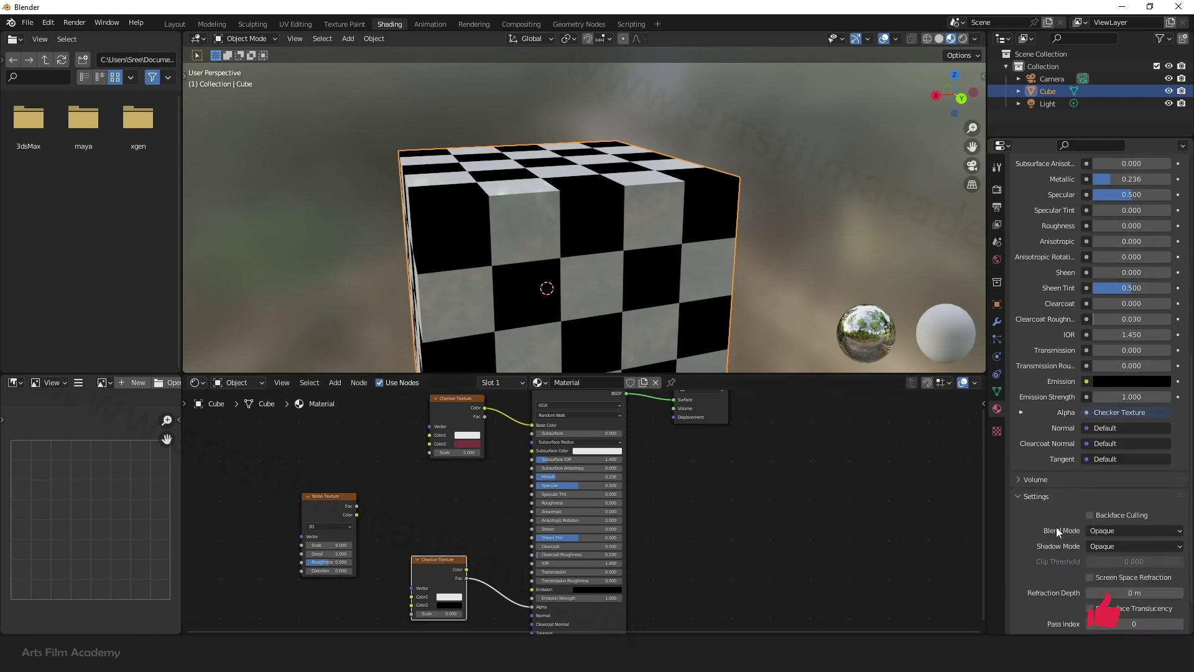
pyautogui.click(1111, 532)
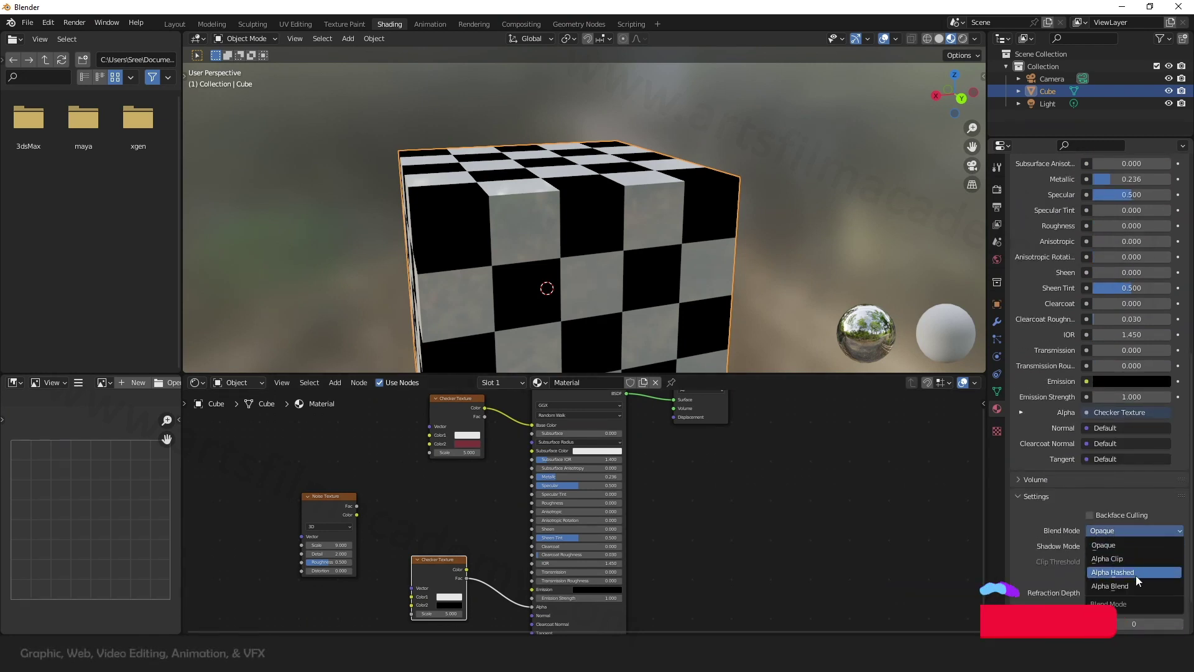
pyautogui.click(1137, 558)
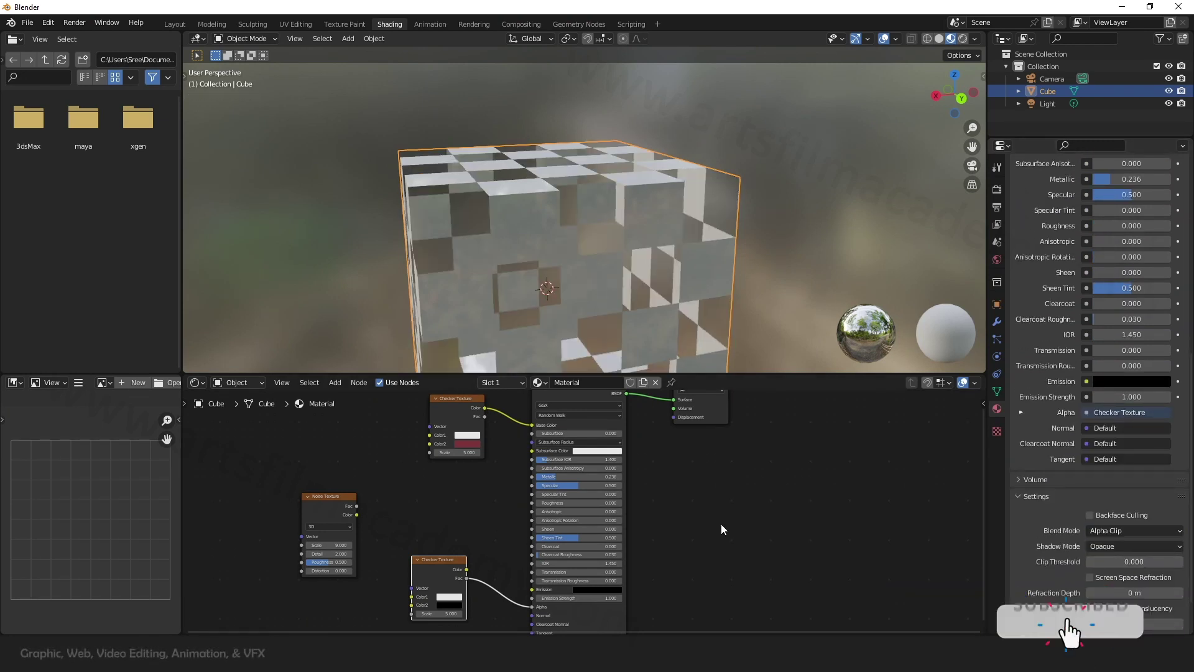
pyautogui.moveTo(644, 253); pyautogui.dragTo(597, 249, button='middle')
pyautogui.scroll(5, 555, 431)
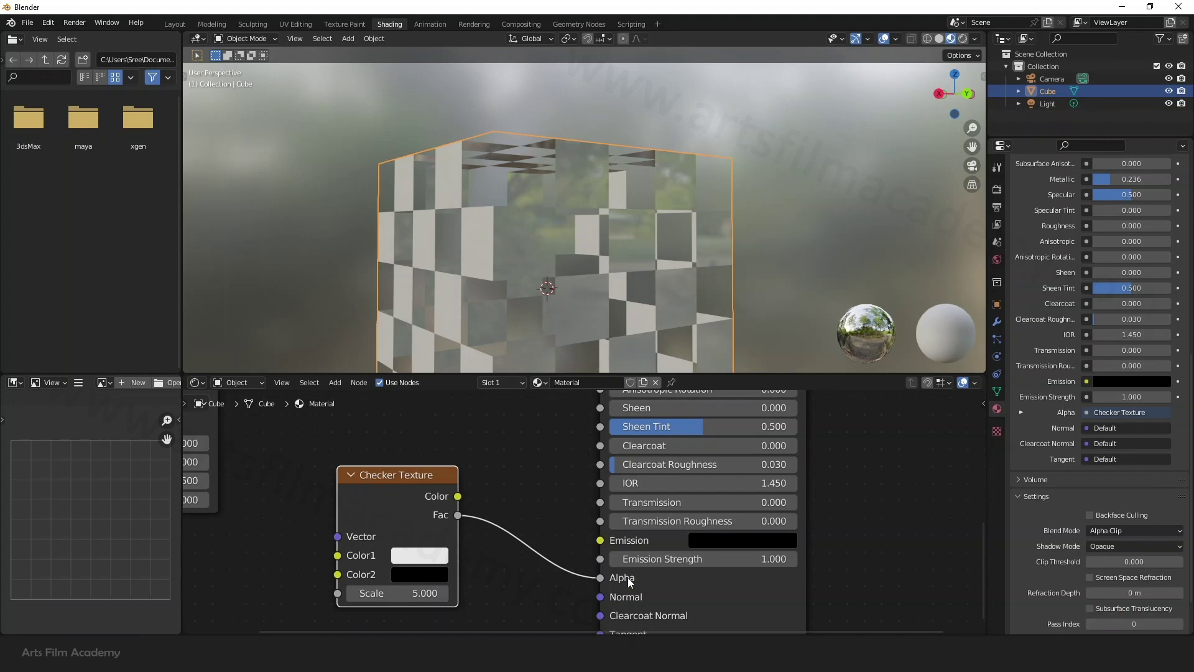
pyautogui.moveTo(598, 324); pyautogui.dragTo(623, 200, button='middle')
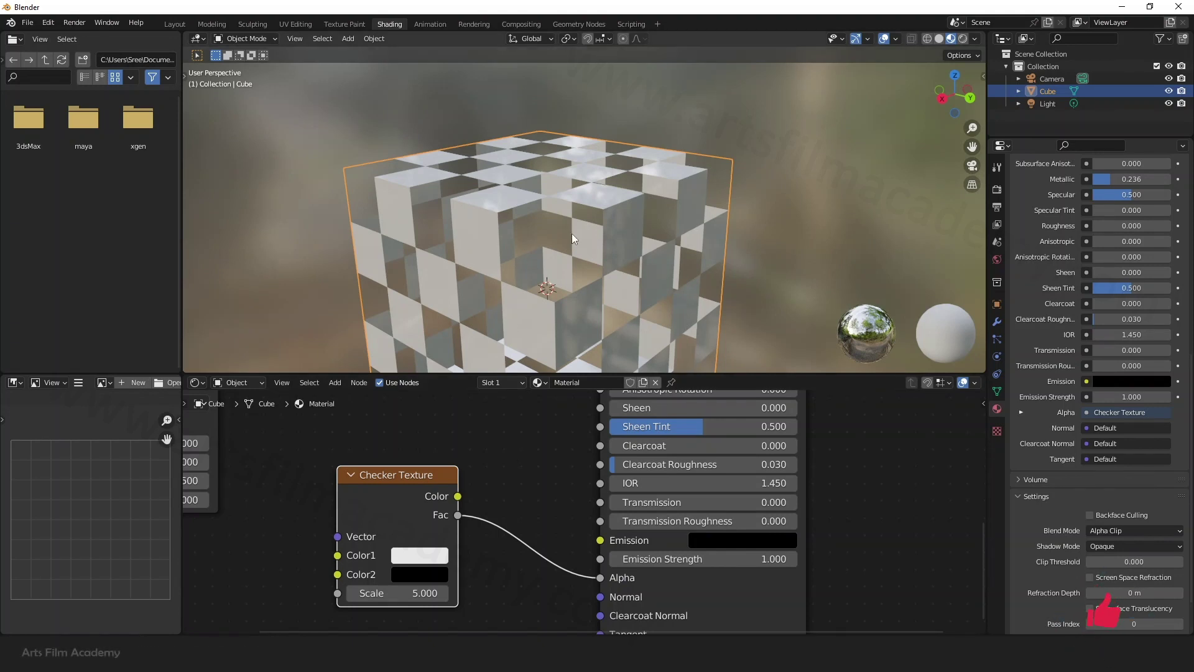
pyautogui.moveTo(572, 233)
pyautogui.mouseDown(button='middle')
pyautogui.moveTo(670, 244)
pyautogui.moveTo(639, 215)
pyautogui.moveTo(593, 230)
pyautogui.mouseUp(button='middle')
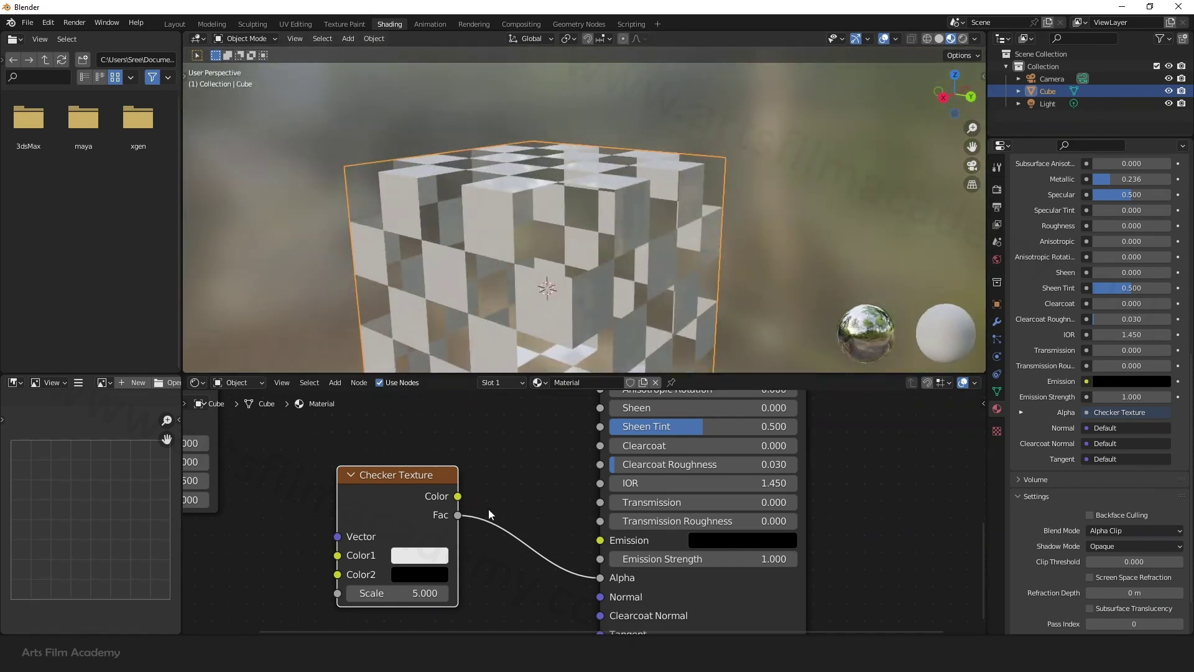
# Move the Checker Texture node connected to Alpha up to free space below it.
pyautogui.scroll(-2, 517, 471)
pyautogui.scroll(-2, 517, 472)
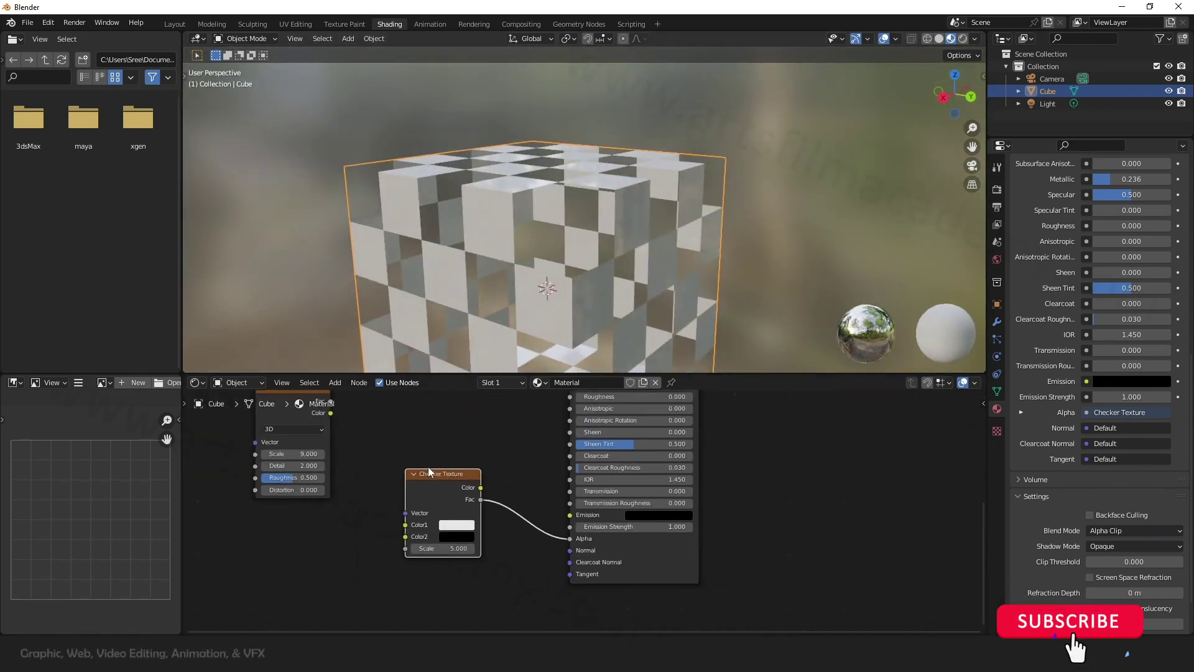
pyautogui.moveTo(429, 472); pyautogui.dragTo(435, 416)
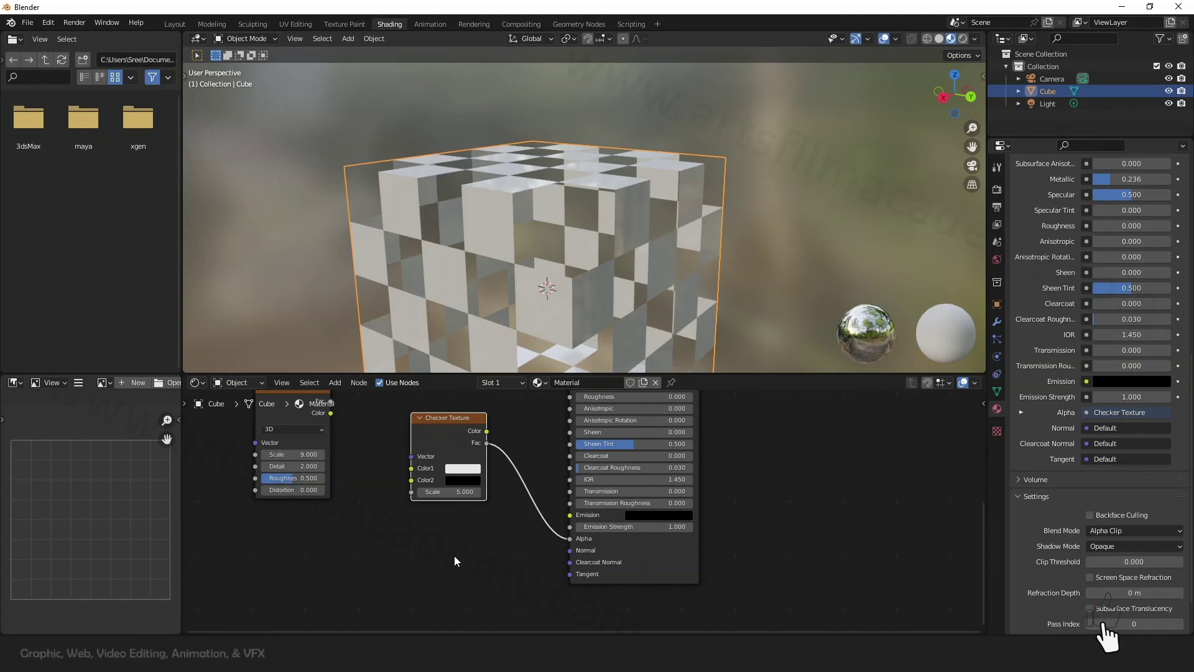
# Add an Image Texture node below the Checker Texture node that drives Alpha.
pyautogui.hotkey('shift', 'a')
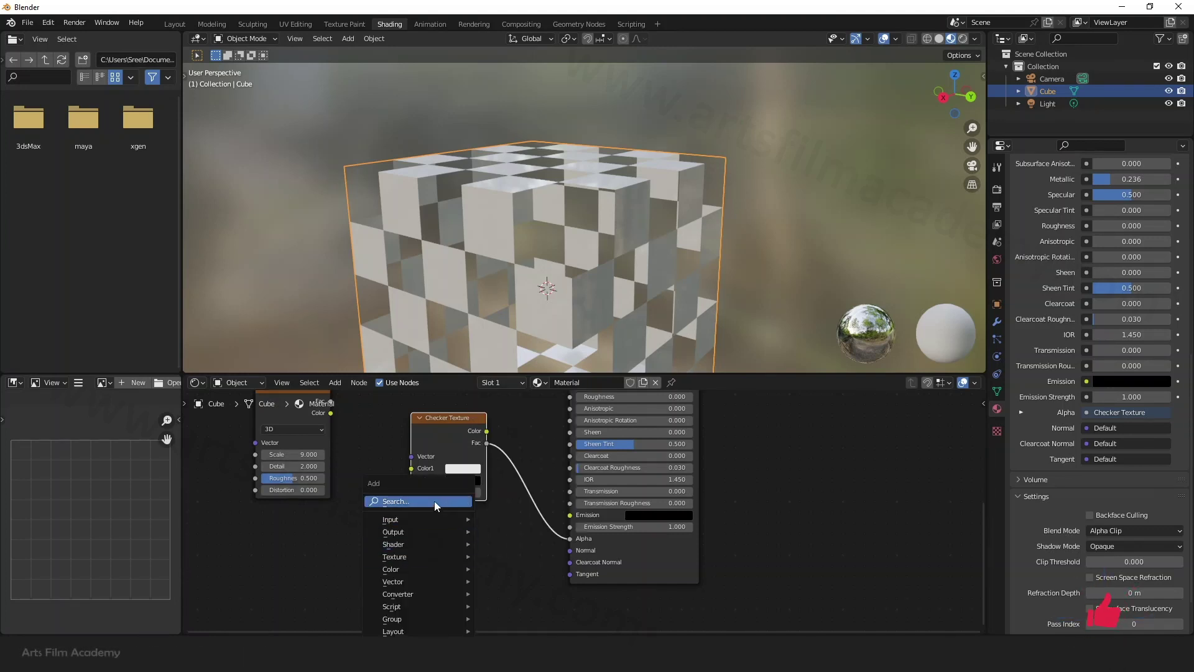
pyautogui.click(434, 501)
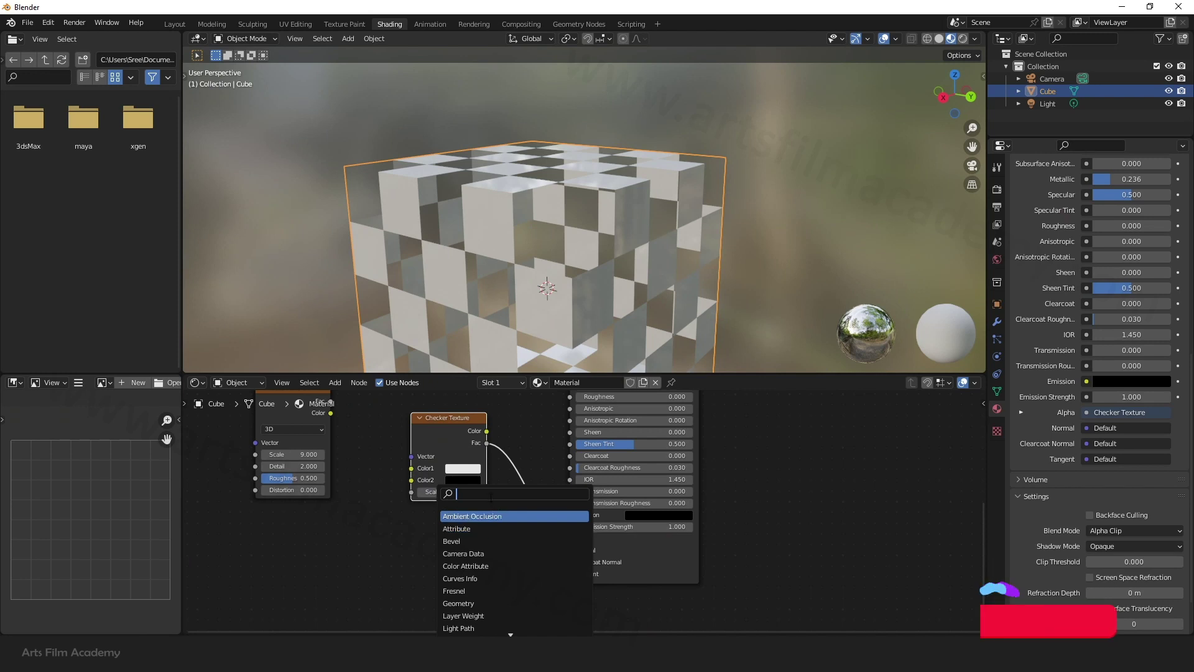
pyautogui.write('ima')
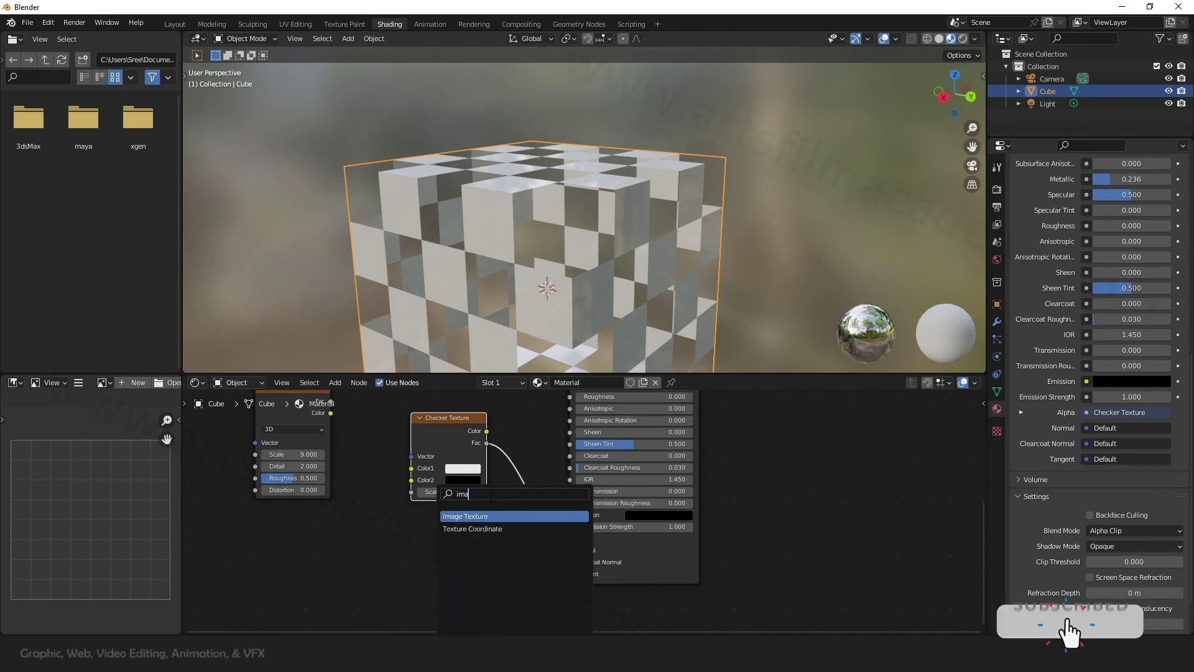
pyautogui.write('g')
pyautogui.click(489, 517)
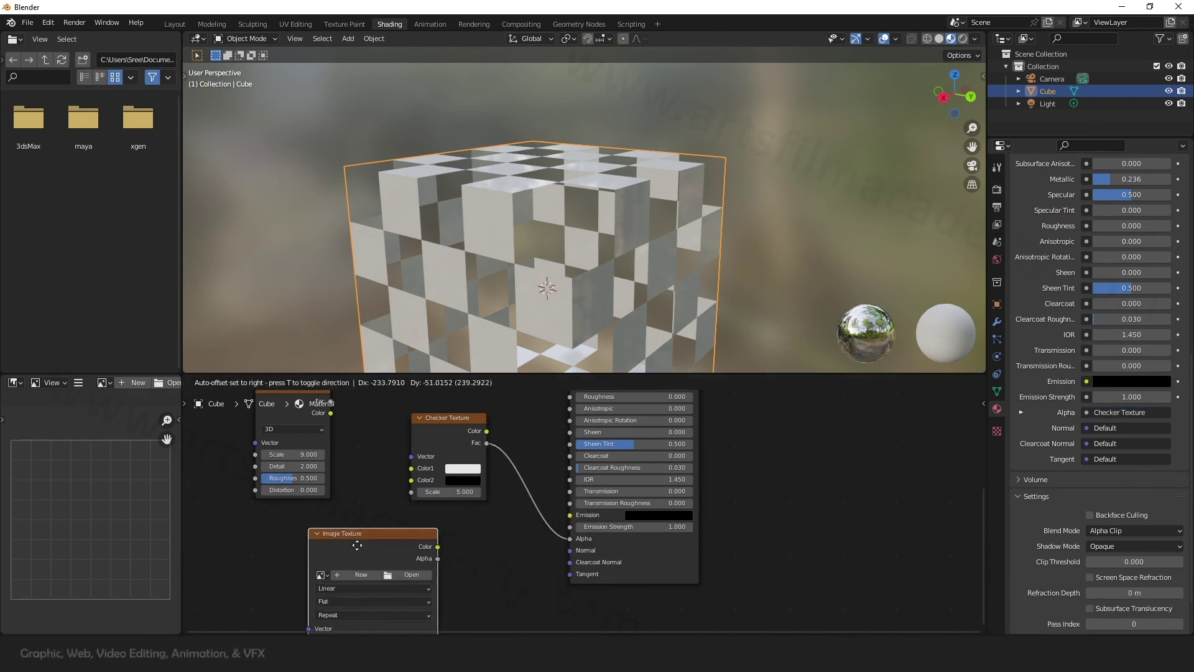
pyautogui.click(378, 528)
pyautogui.scroll(-2, 550, 508)
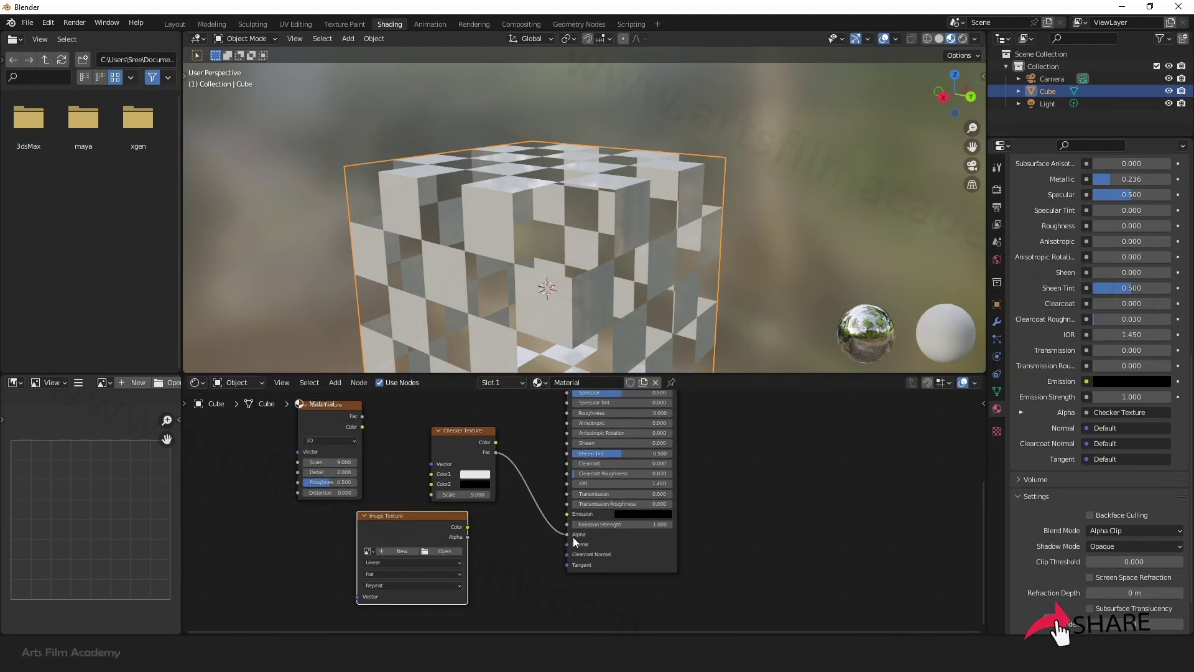
pyautogui.scroll(1, 488, 537)
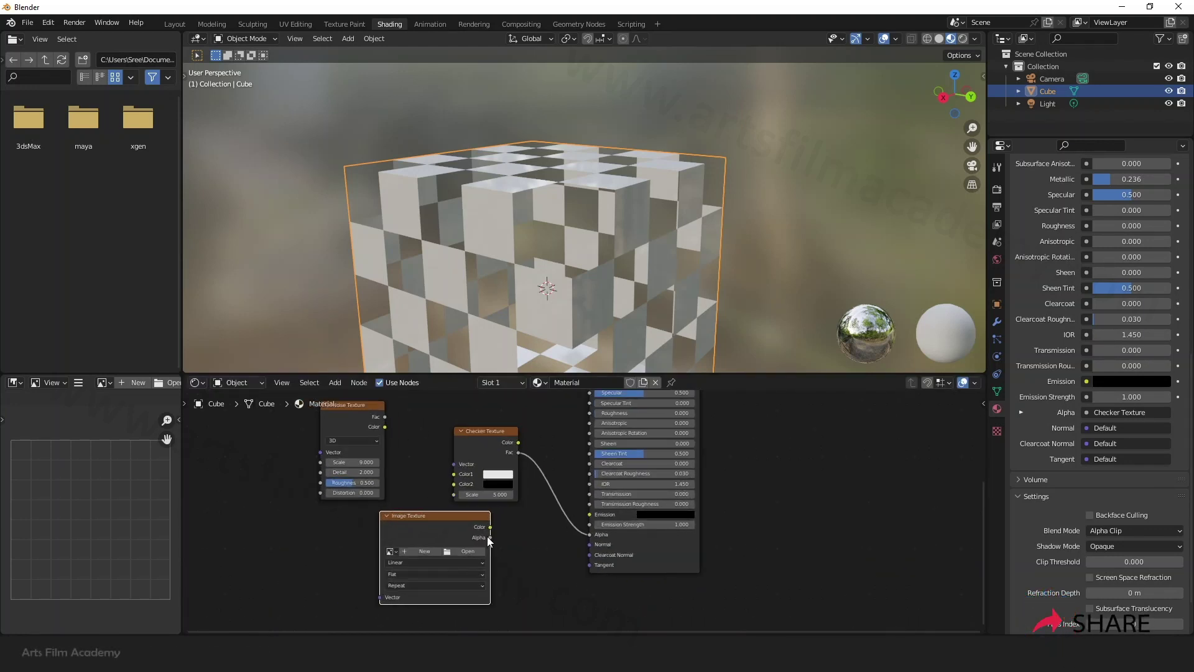
pyautogui.moveTo(490, 538); pyautogui.dragTo(526, 548)
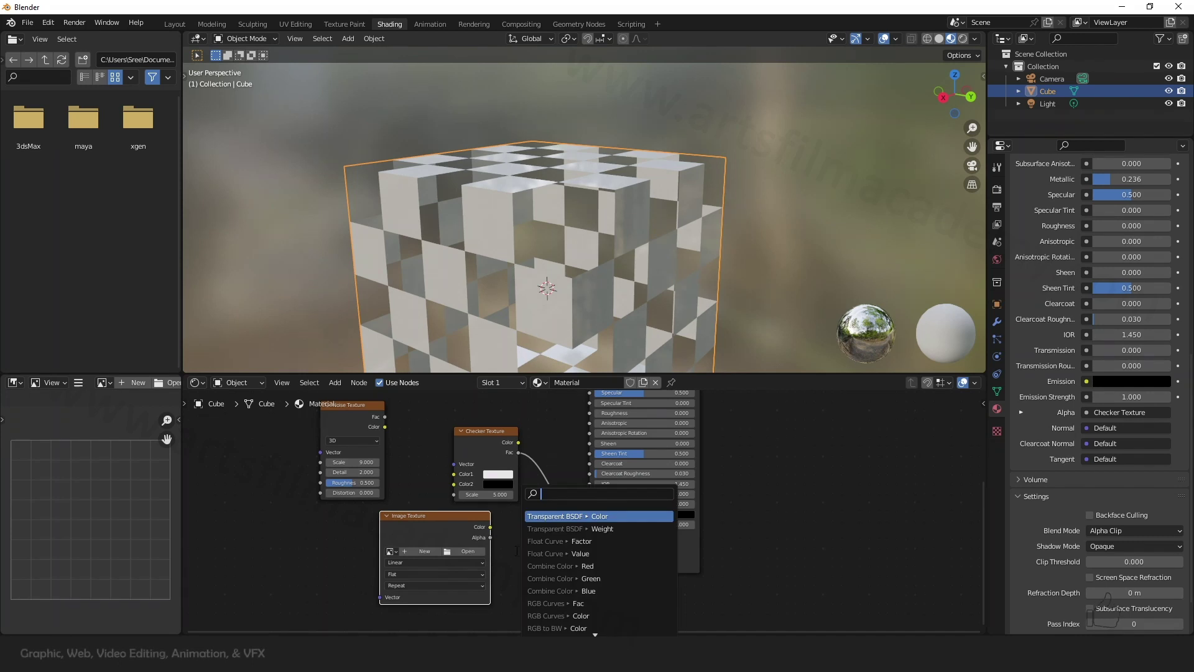
pyautogui.click(512, 556)
# Move the Noise Texture node aside, the Image Texture node up, and the Alpha-connected Checker Texture node lower.
pyautogui.moveTo(496, 538); pyautogui.dragTo(536, 612, button='middle')
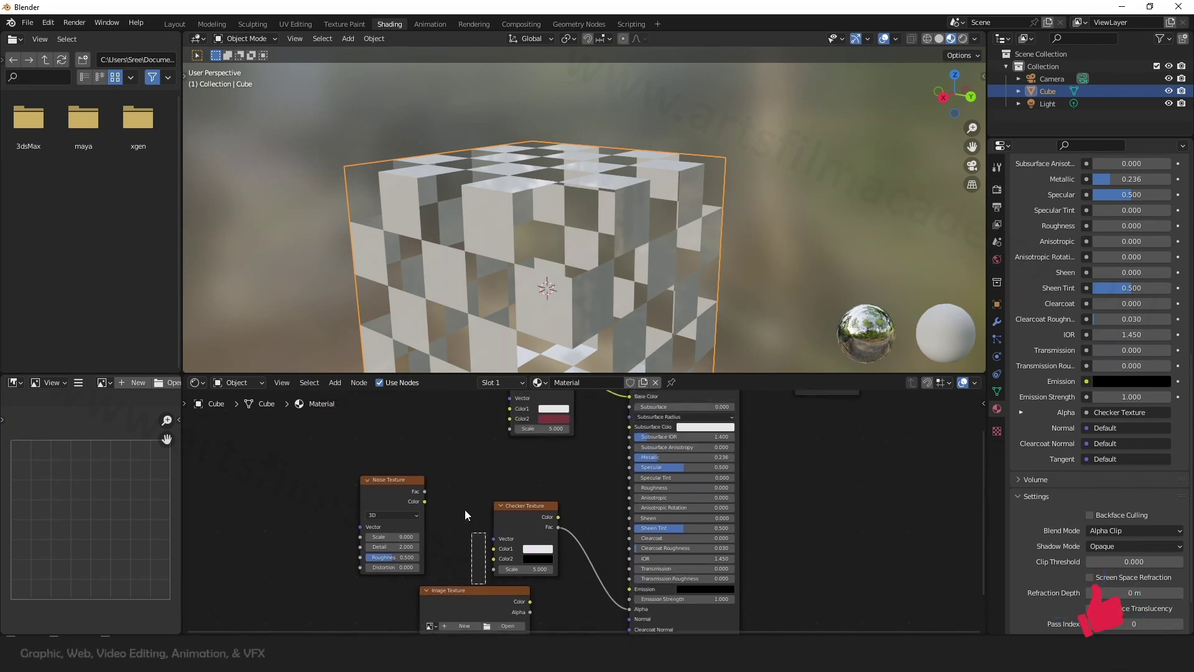
pyautogui.moveTo(385, 482); pyautogui.dragTo(224, 508)
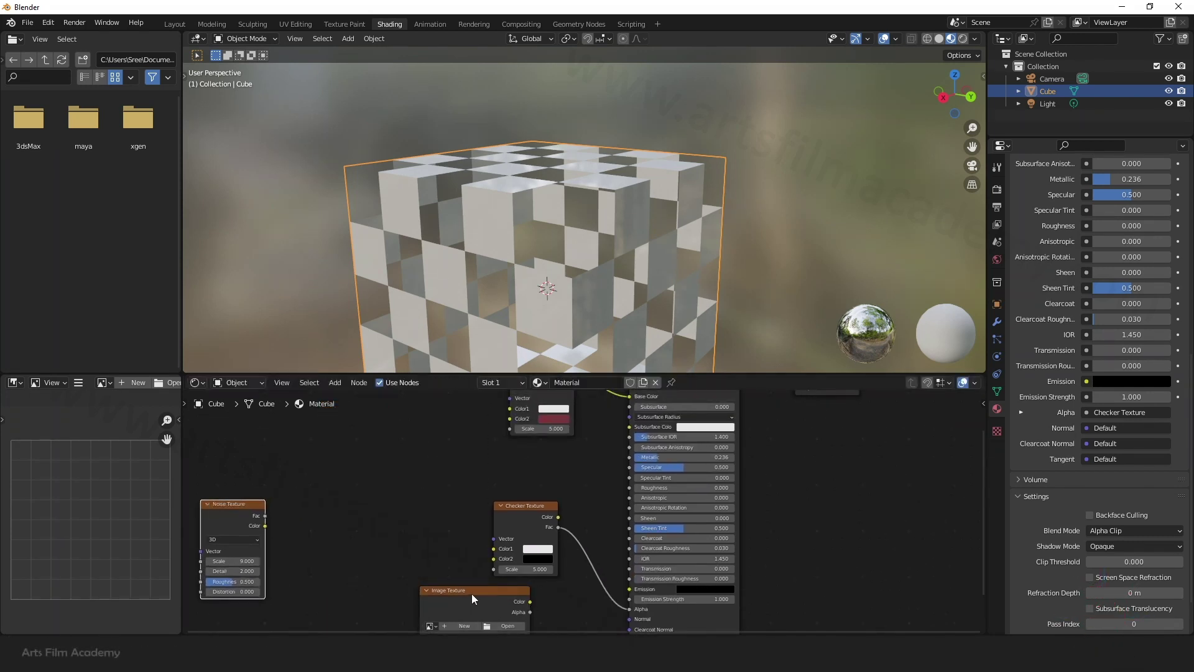
pyautogui.moveTo(472, 598); pyautogui.dragTo(370, 406)
pyautogui.moveTo(517, 514); pyautogui.dragTo(507, 593)
# Disconnect the first Checker Texture from Base Color, move it aside, and place the Image Texture node before the Principled BSDF.
pyautogui.moveTo(607, 413); pyautogui.dragTo(603, 513, button='middle')
pyautogui.moveTo(625, 501); pyautogui.dragTo(583, 524)
pyautogui.moveTo(536, 472); pyautogui.dragTo(293, 422)
pyautogui.moveTo(418, 498); pyautogui.dragTo(522, 457)
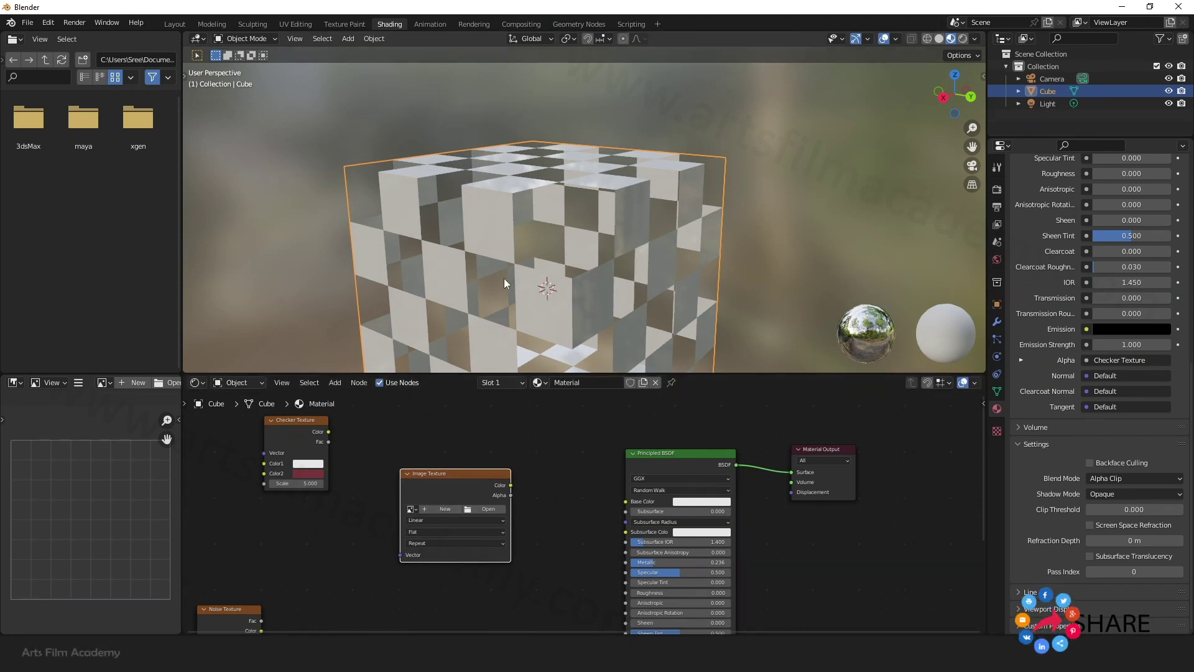
# Load "WhatsApp Image 2022-10-10 at 1.31.30 PM.jpeg" from the Desktop folder into the Image Texture node.
pyautogui.moveTo(504, 279); pyautogui.dragTo(504, 318, button='middle')
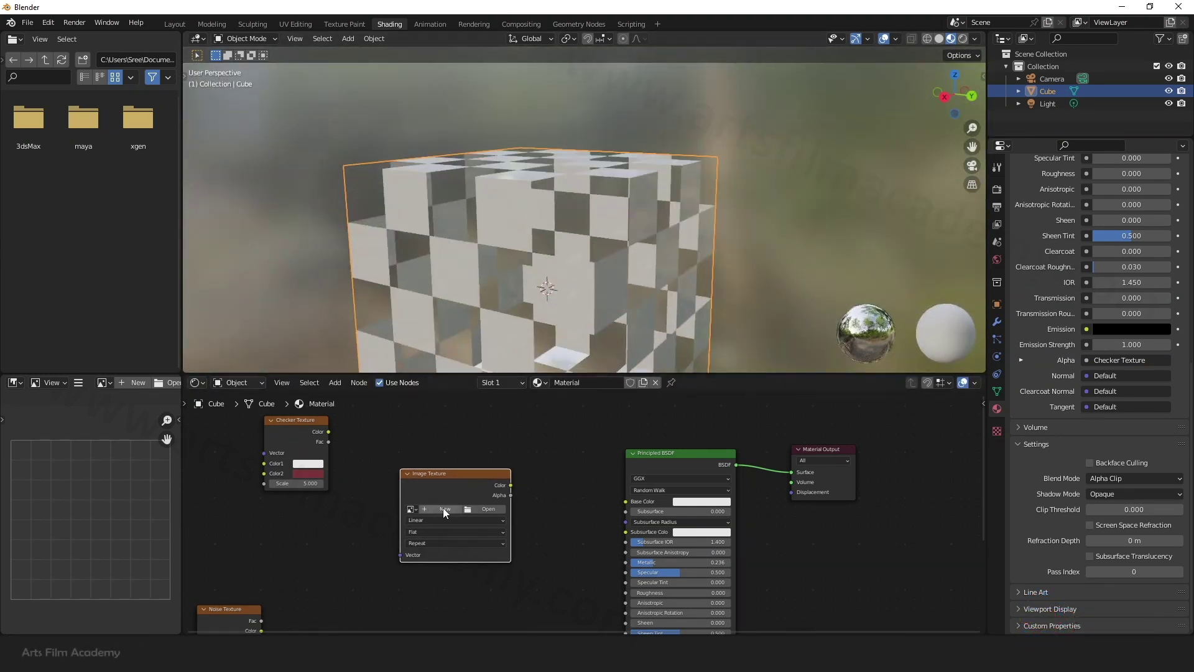
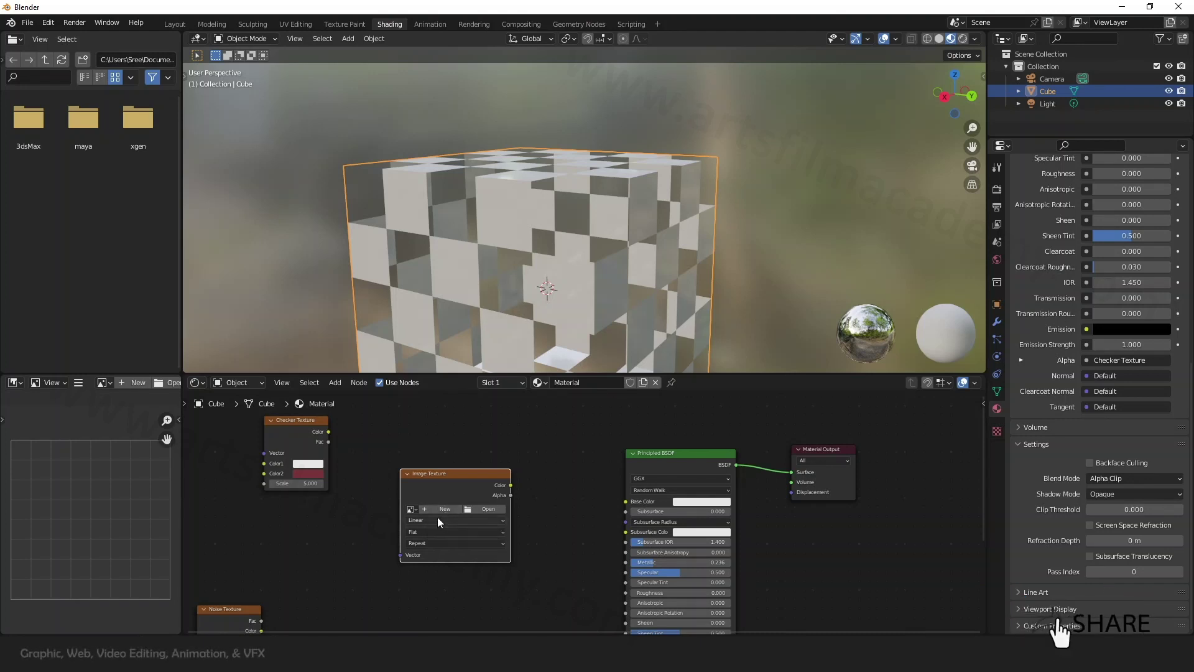
pyautogui.click(495, 509)
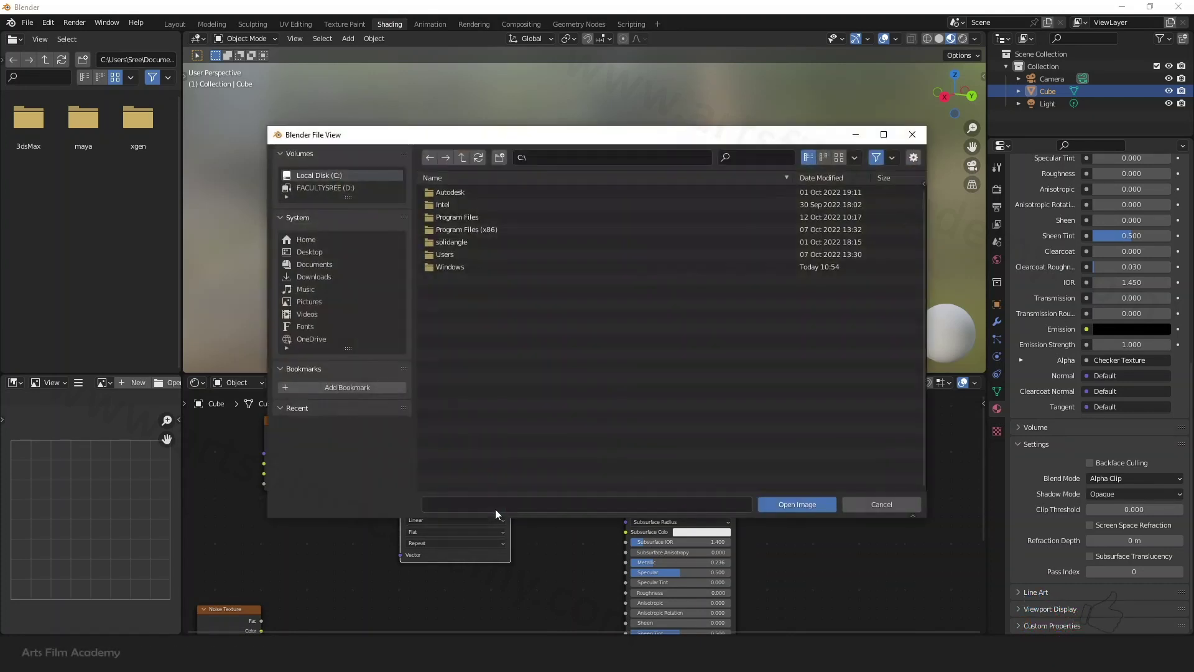
pyautogui.click(313, 252)
pyautogui.click(467, 204)
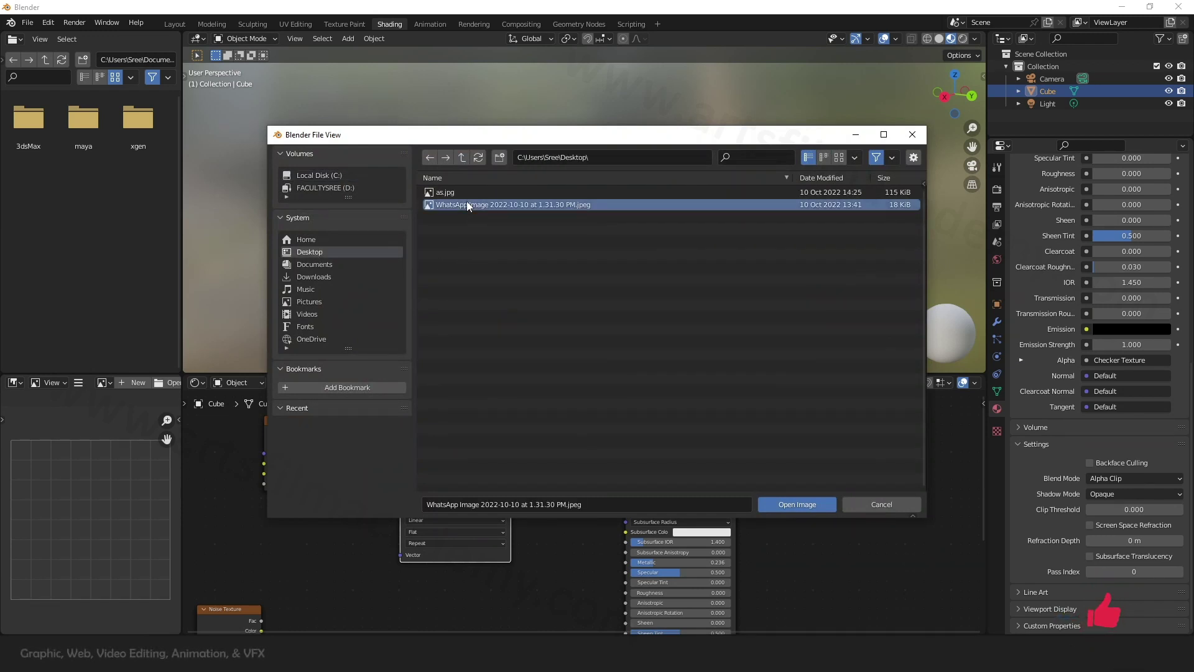
pyautogui.click(463, 194)
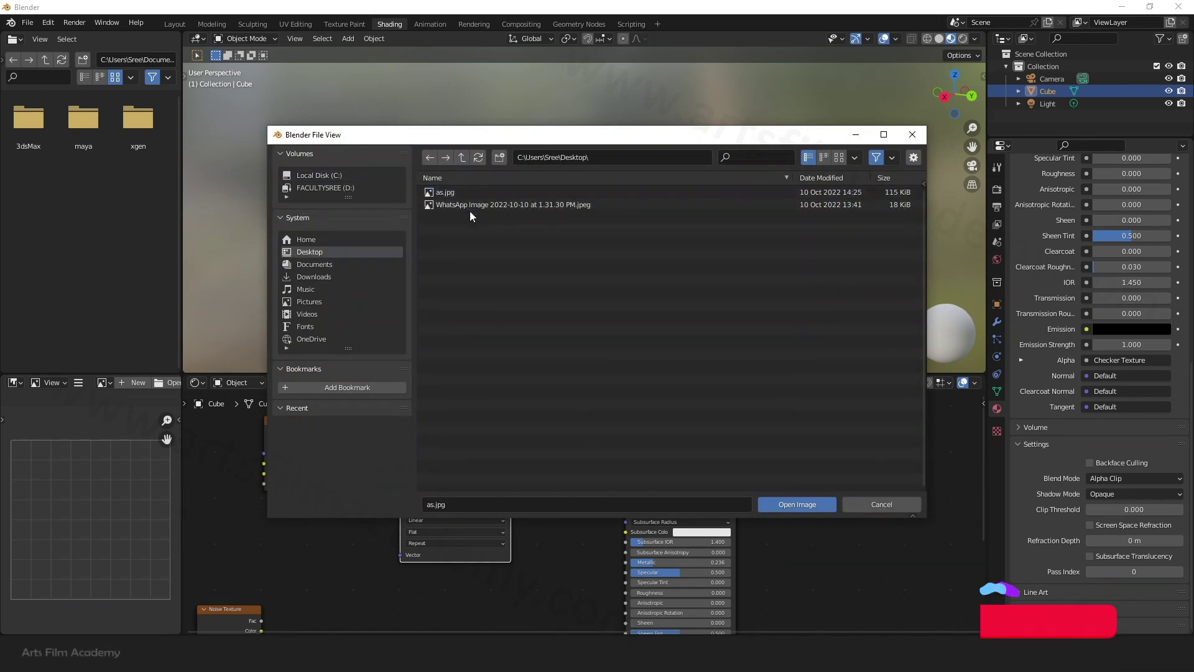
pyautogui.click(469, 208)
pyautogui.click(789, 503)
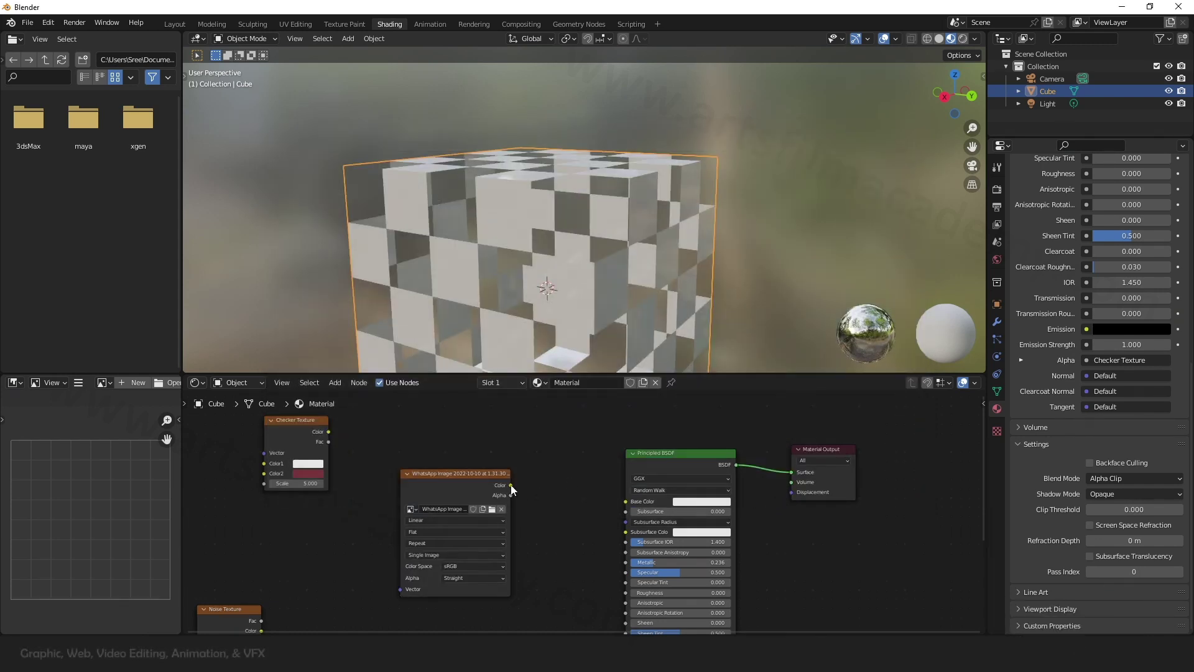
# Connect the image texture's Color output to the Base Color input and inspect the cube from different angles.
pyautogui.moveTo(626, 501); pyautogui.dragTo(626, 501)
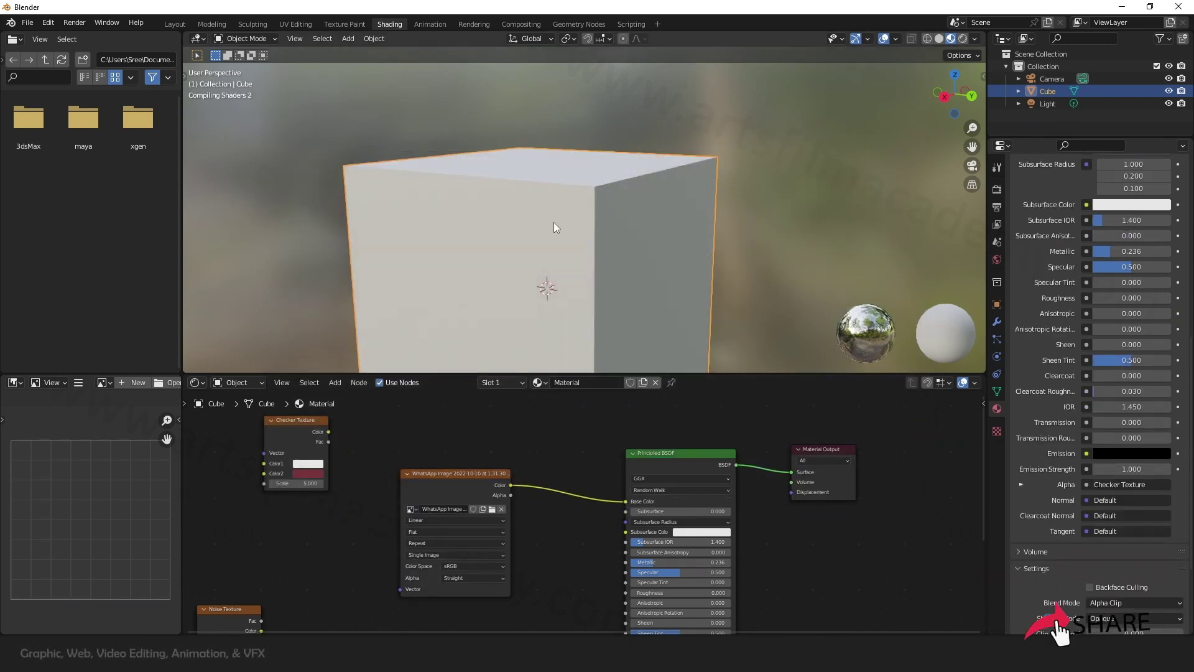
pyautogui.scroll(-3, 555, 204)
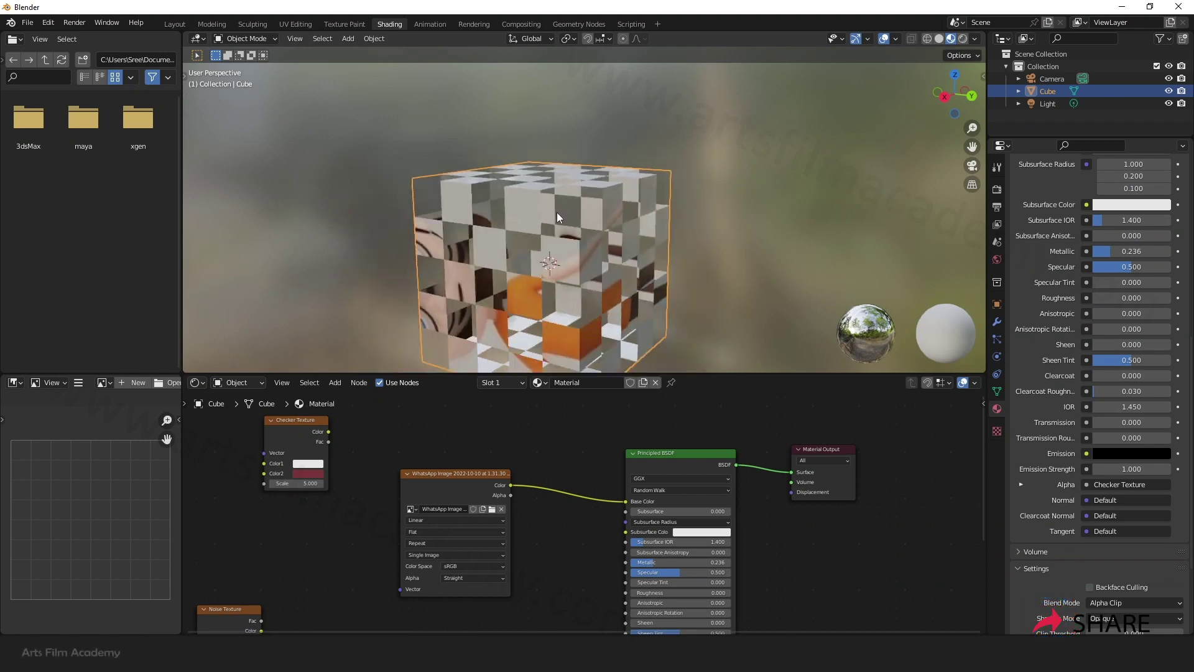
pyautogui.moveTo(505, 290); pyautogui.dragTo(629, 304, button='middle')
pyautogui.scroll(4, 518, 255)
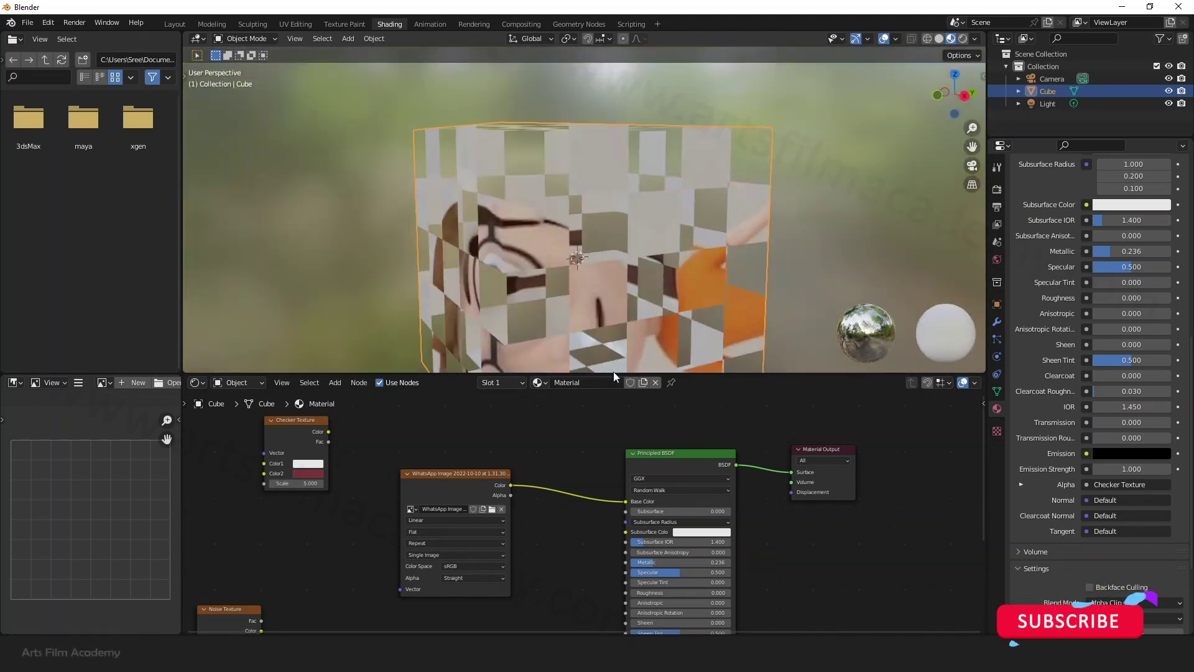
pyautogui.scroll(-2, 606, 241)
# Disconnect the Checker Texture from the Alpha input and inspect how the image wraps around the cube.
pyautogui.moveTo(581, 559); pyautogui.dragTo(564, 417, button='middle')
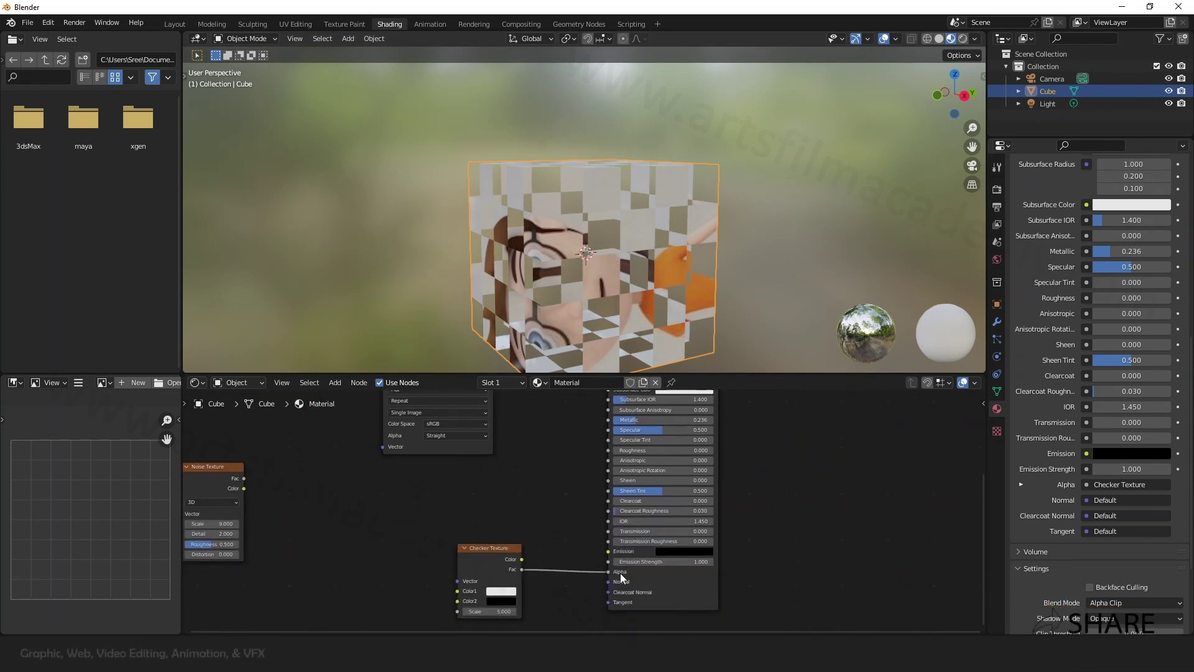
pyautogui.moveTo(632, 218); pyautogui.dragTo(541, 324, button='middle')
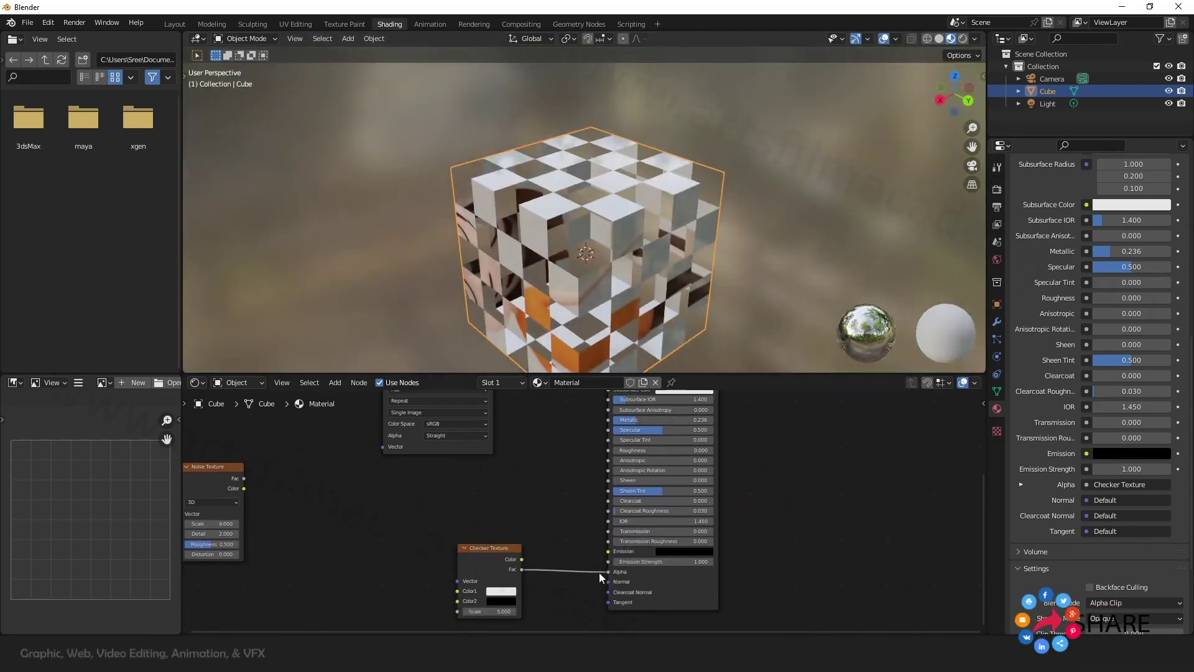
pyautogui.moveTo(607, 573); pyautogui.dragTo(567, 587)
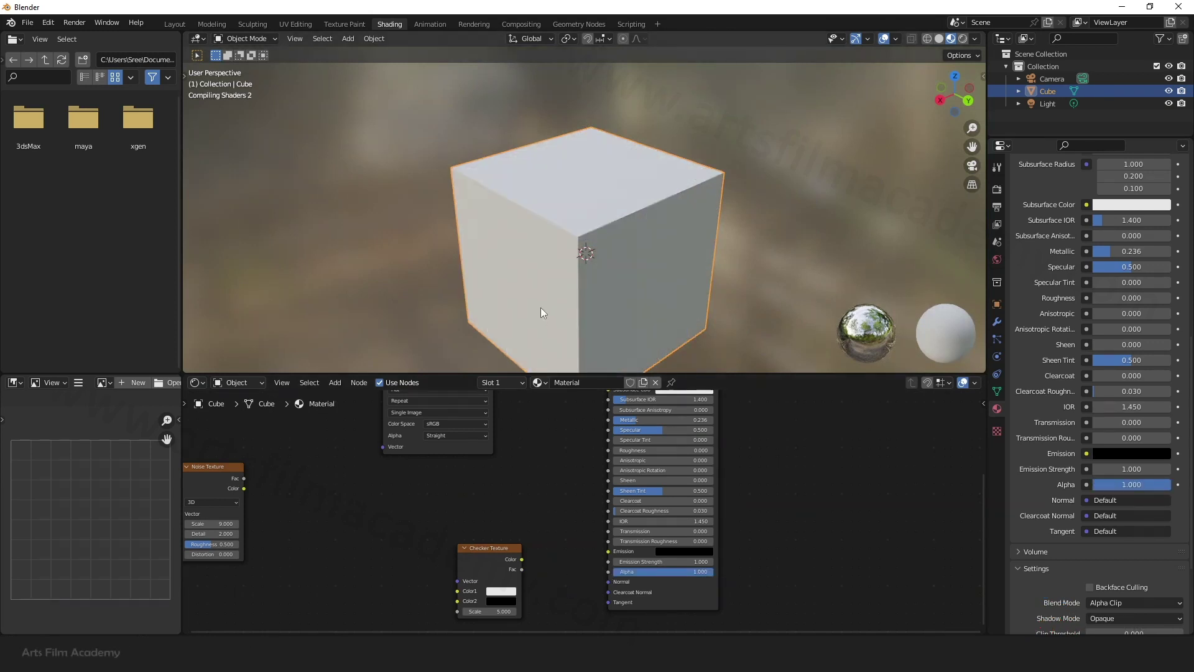
pyautogui.moveTo(540, 307); pyautogui.dragTo(600, 258, button='middle')
pyautogui.scroll(-1, 588, 461)
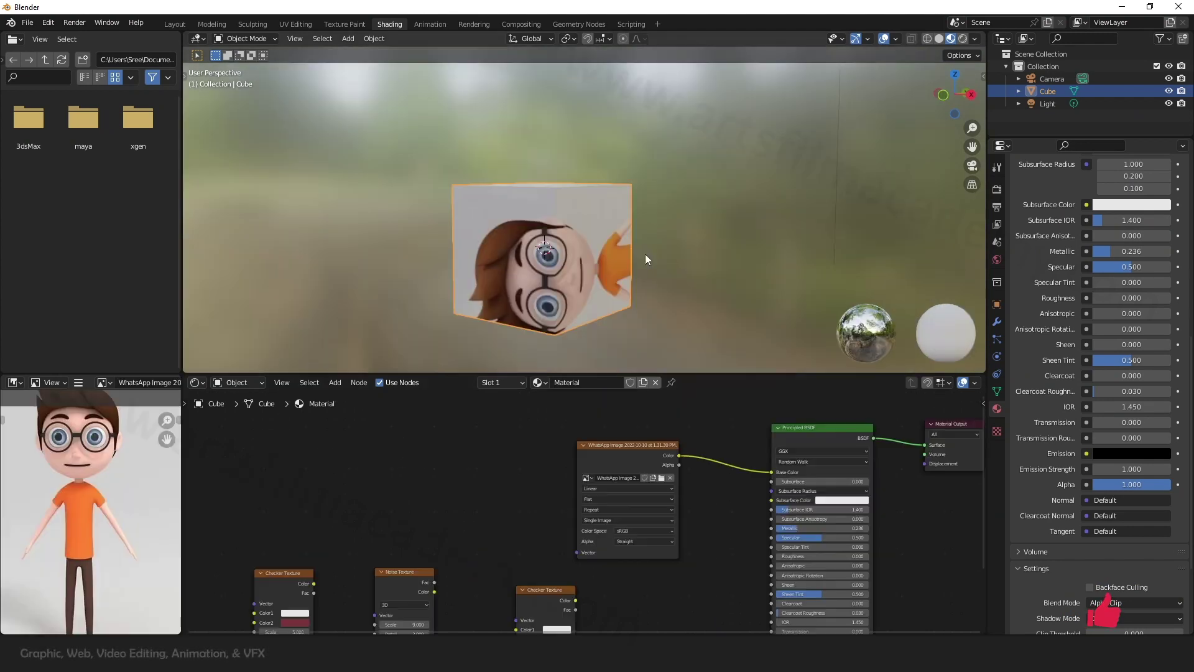
pyautogui.moveTo(644, 254); pyautogui.dragTo(611, 256, button='middle')
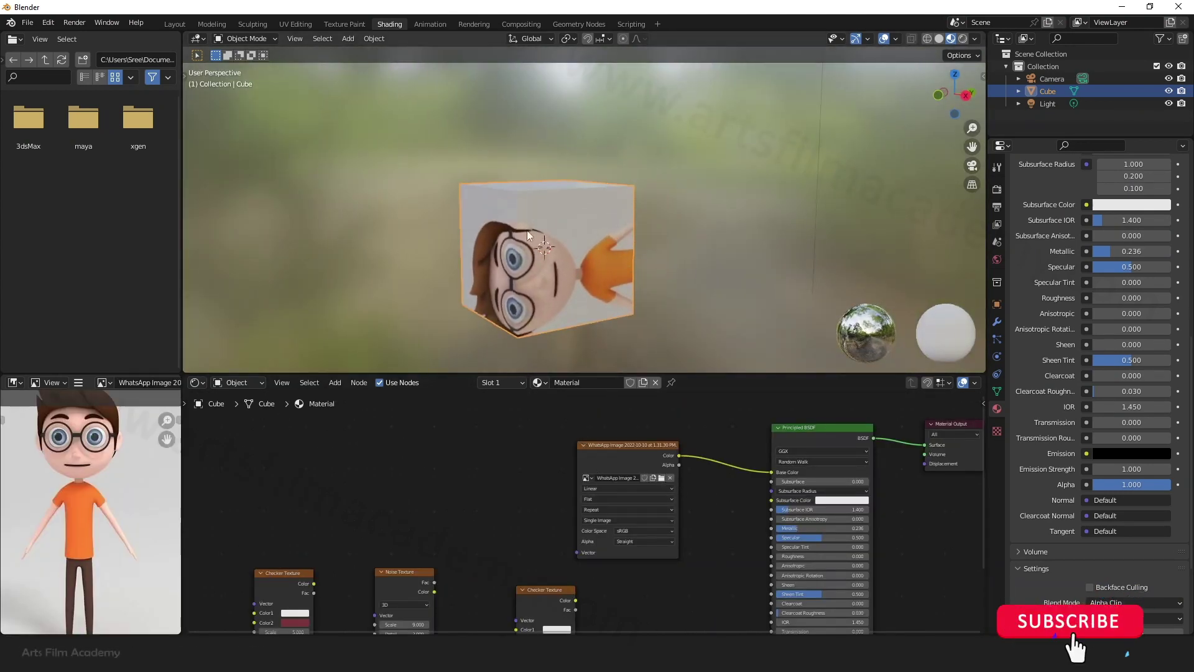
pyautogui.moveTo(621, 278); pyautogui.dragTo(1012, 272, button='middle')
pyautogui.moveTo(756, 548); pyautogui.dragTo(732, 532, button='middle')
pyautogui.moveTo(617, 428); pyautogui.dragTo(621, 428)
pyautogui.moveTo(640, 236)
pyautogui.mouseDown(button='middle')
pyautogui.moveTo(608, 242)
pyautogui.moveTo(652, 249)
pyautogui.mouseUp(button='middle')
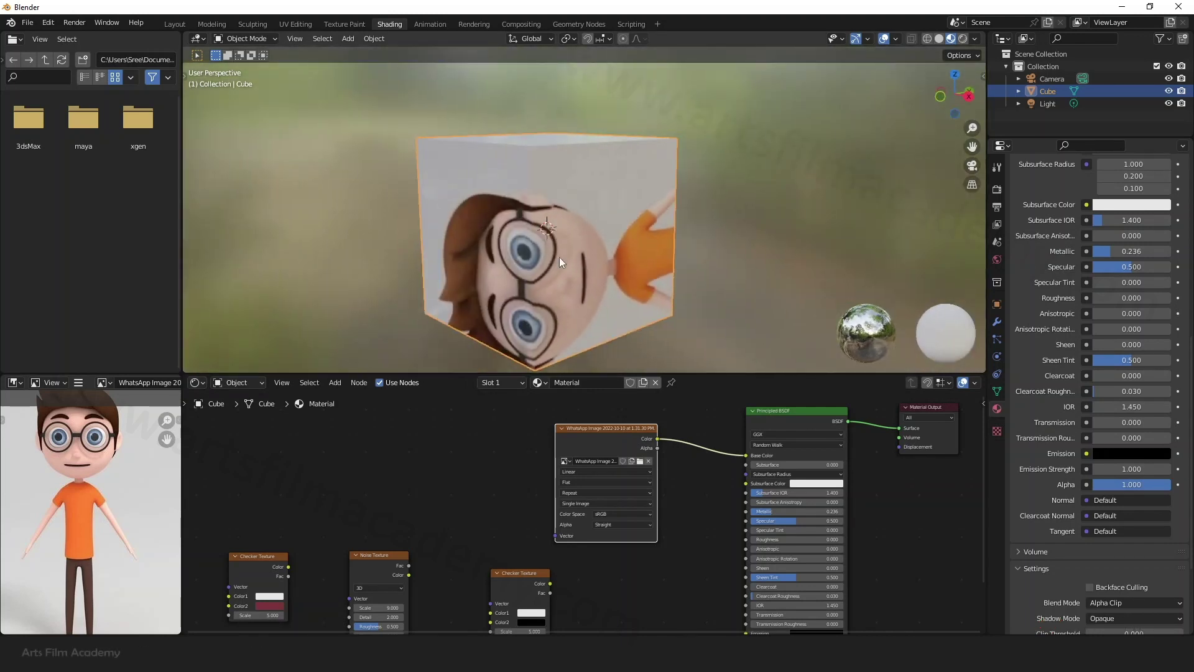
# Add a Texture Coordinate node in the free space before the image texture node.
pyautogui.click(412, 463)
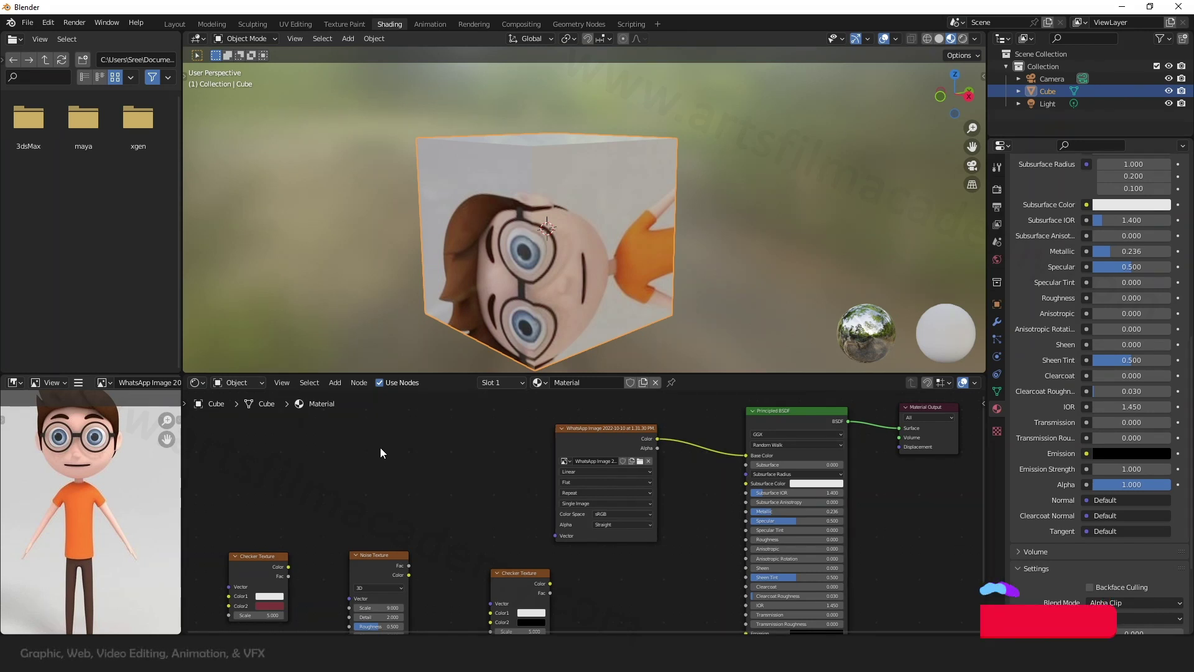
pyautogui.hotkey('shift', 'a')
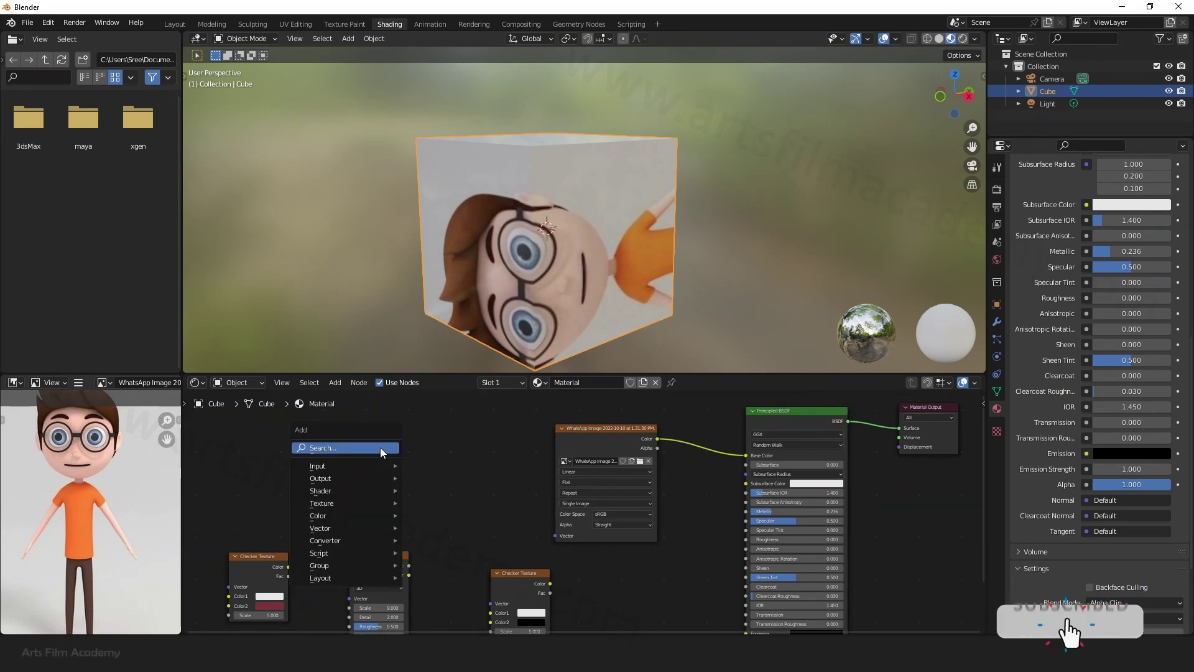
pyautogui.click(381, 447)
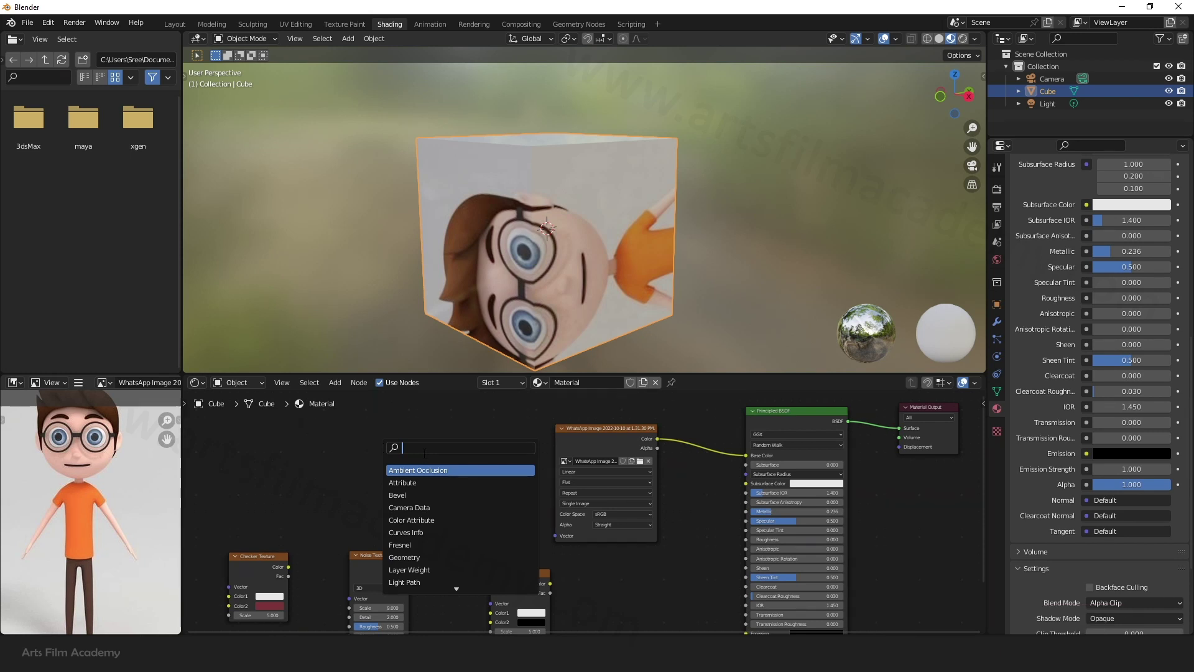
pyautogui.write('te')
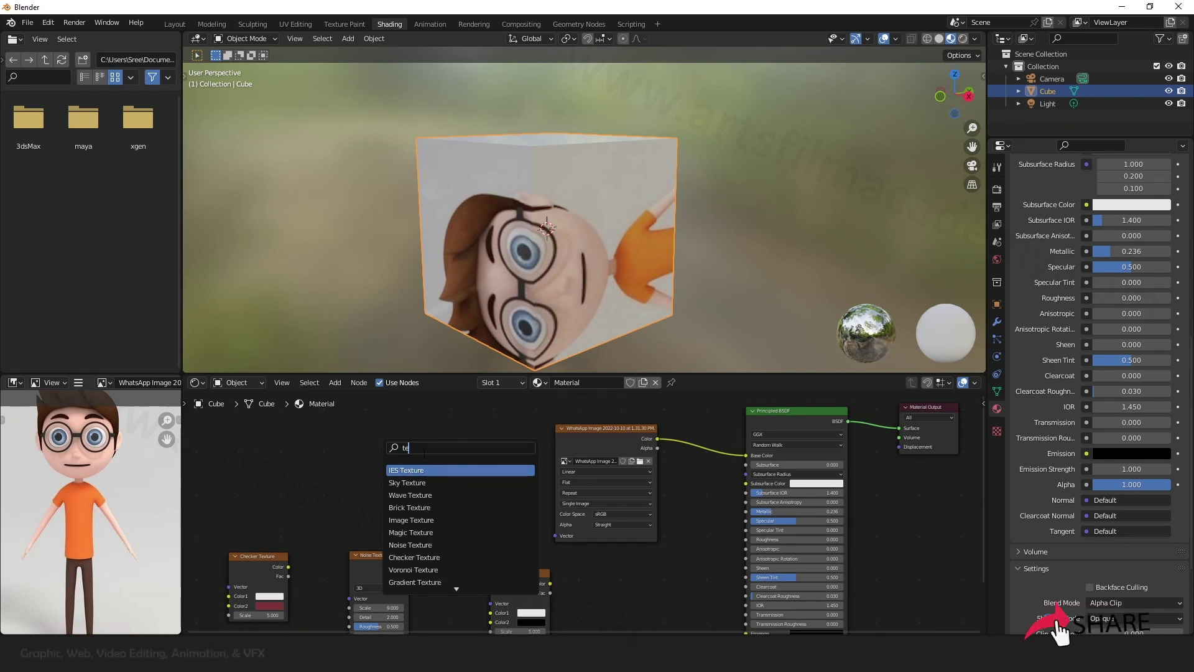
pyautogui.write('xtrue')
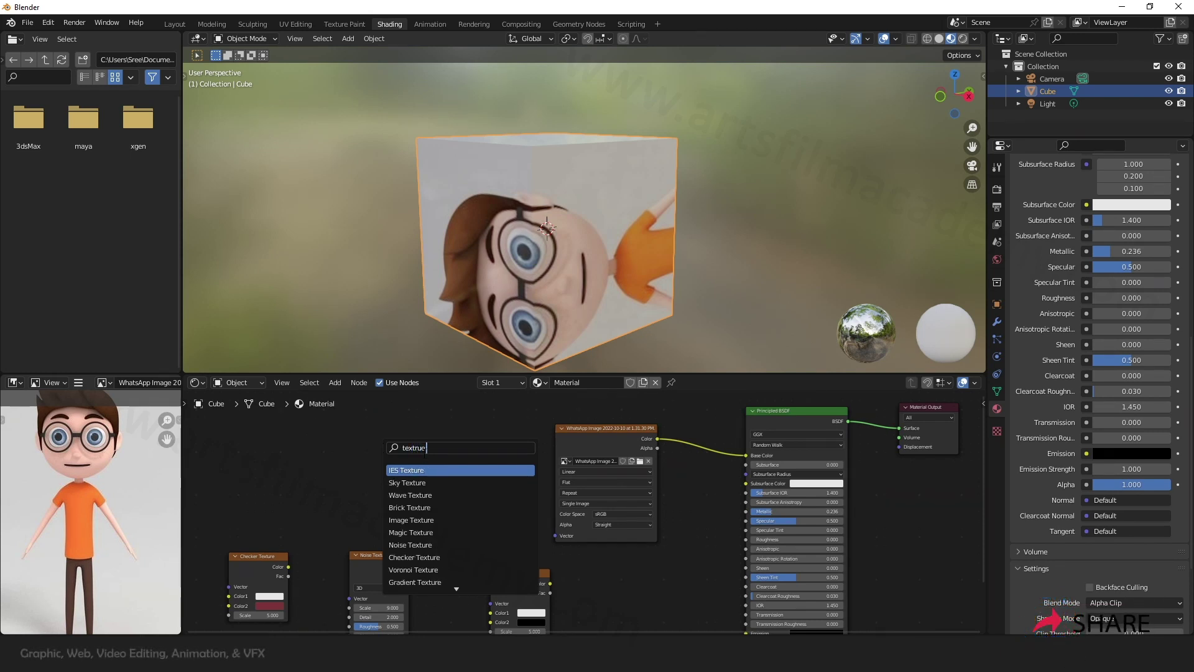
pyautogui.write(' co')
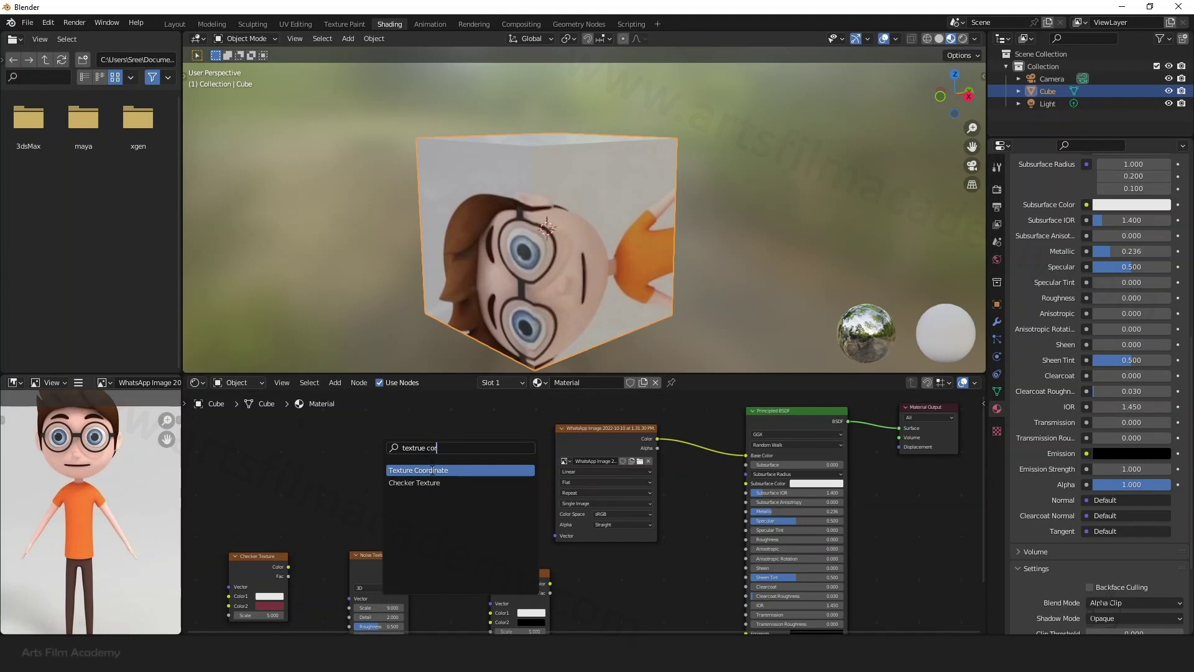
pyautogui.write('r')
pyautogui.click(433, 471)
pyautogui.click(440, 493)
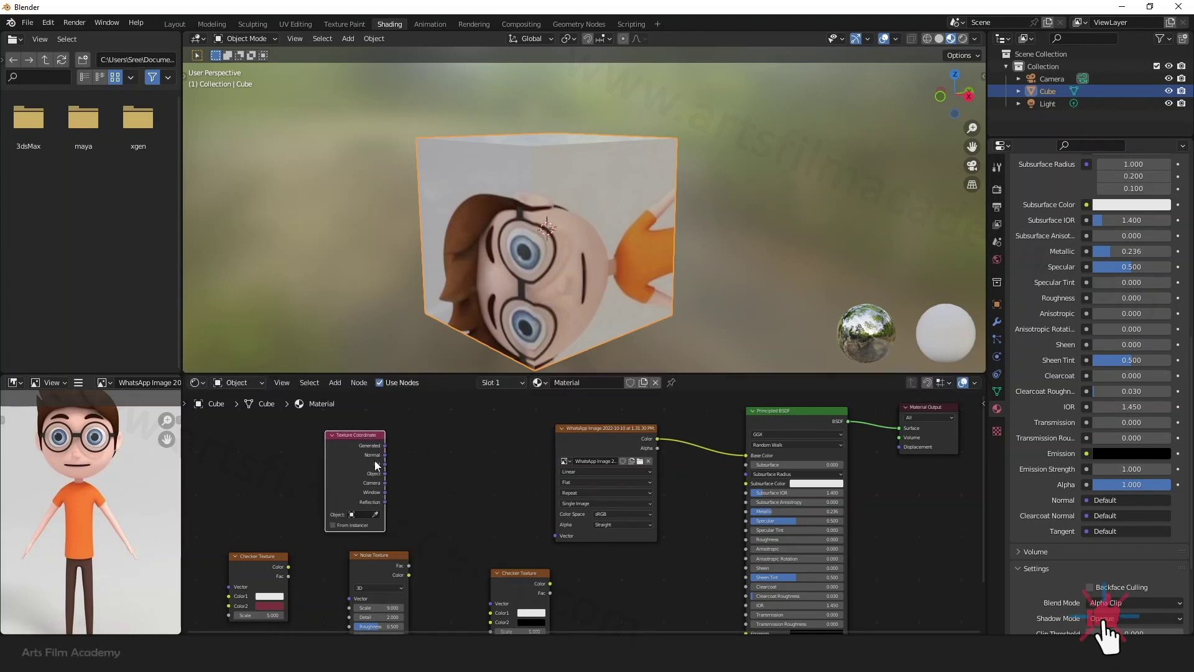
# Add a UV Map node and place it before the Texture Coordinate node, shifting the Texture Coordinate node slightly.
pyautogui.hotkey('shift', 'a')
pyautogui.click(439, 488)
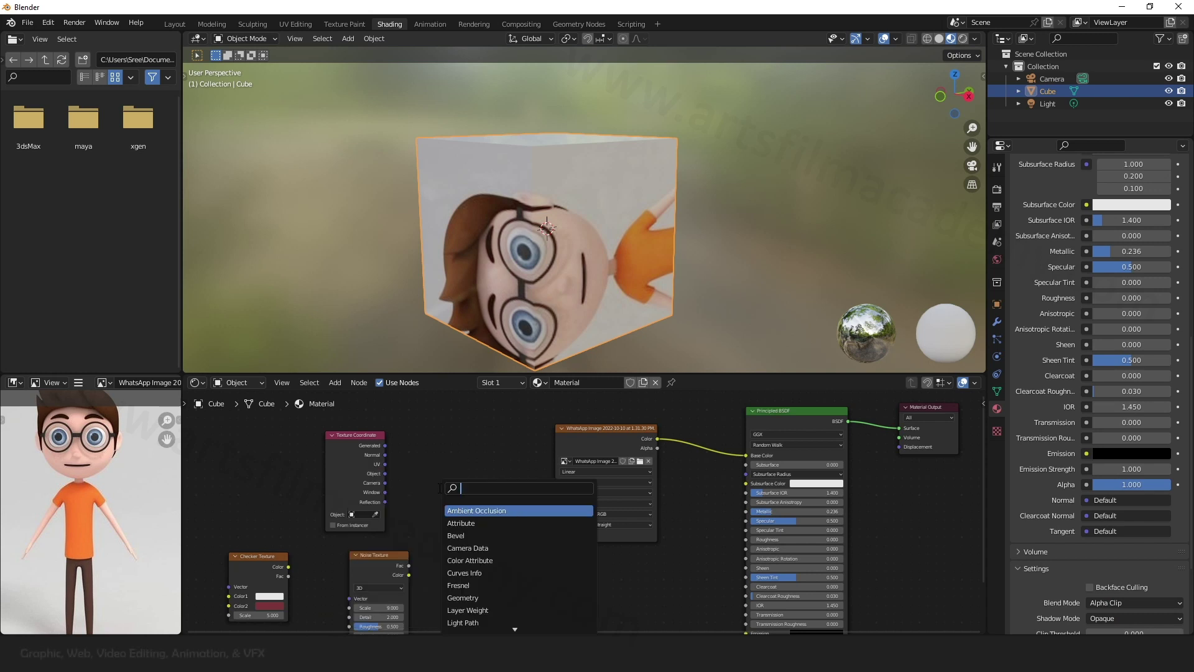
pyautogui.write('uv')
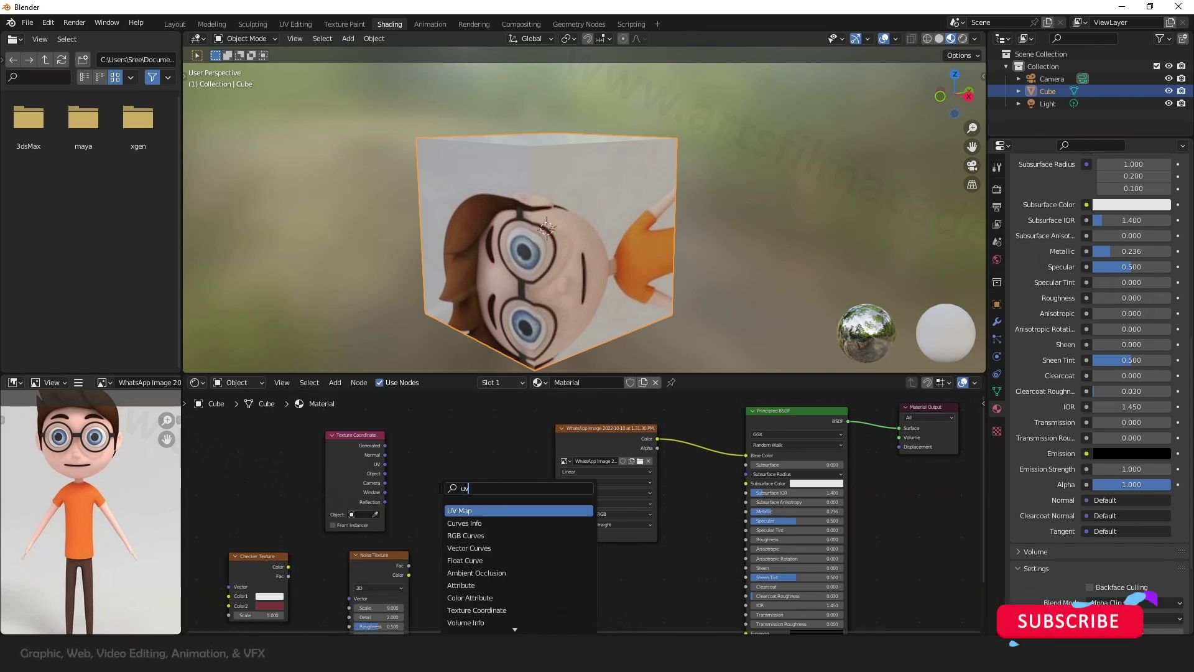
pyautogui.click(477, 510)
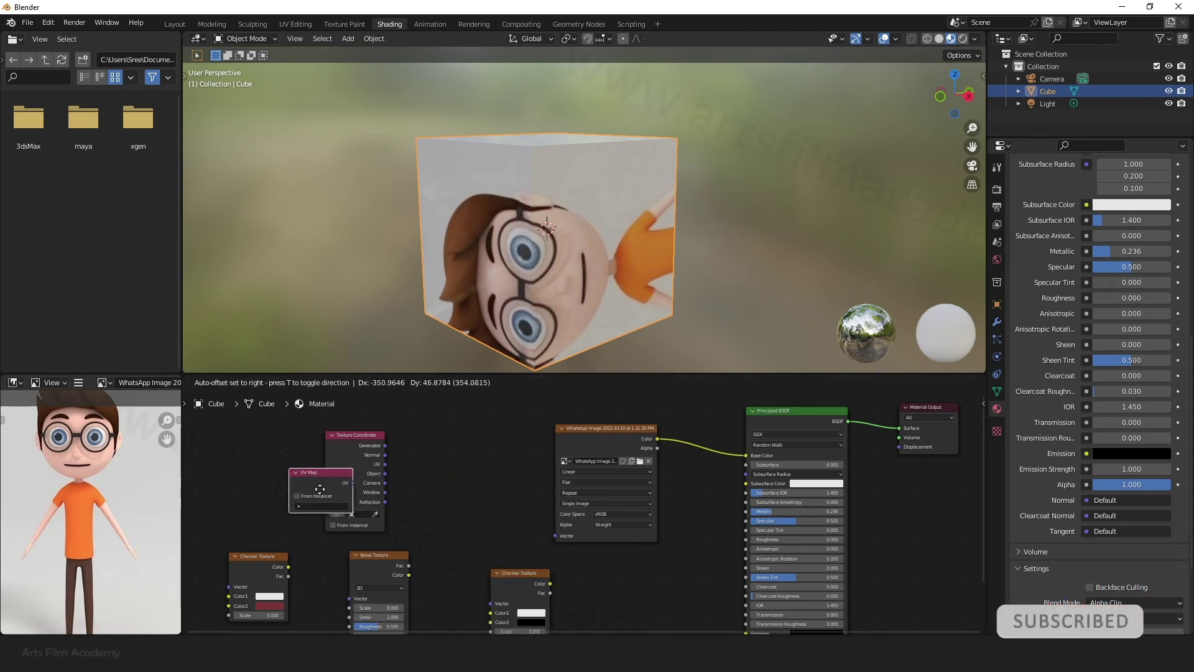
pyautogui.click(277, 473)
pyautogui.moveTo(371, 446); pyautogui.dragTo(363, 446)
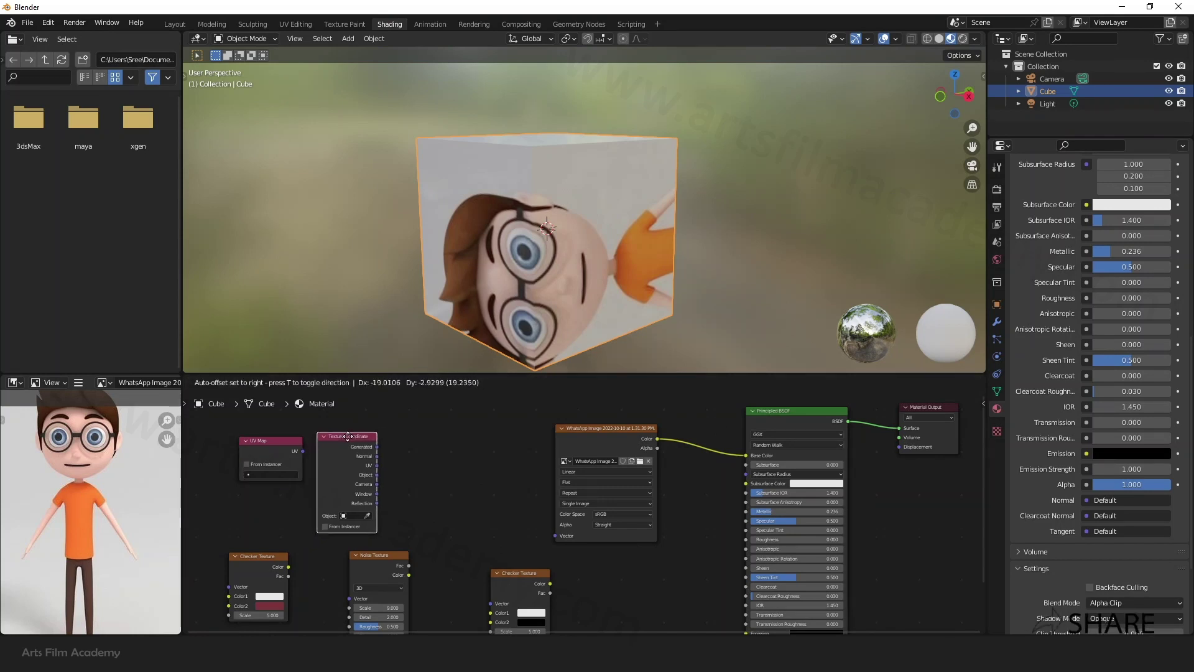
pyautogui.click(462, 480)
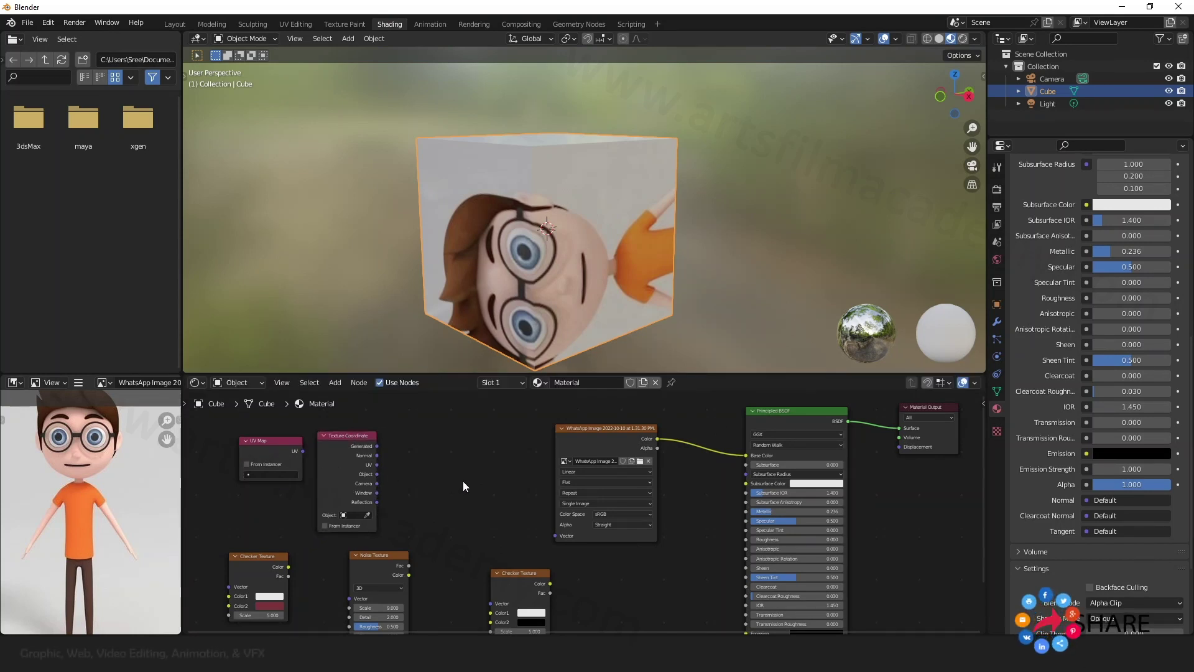
# Add a Mapping node between the Texture Coordinate and image texture nodes, moving the image texture slightly away from it.
pyautogui.hotkey('shift', 'a')
pyautogui.click(462, 480)
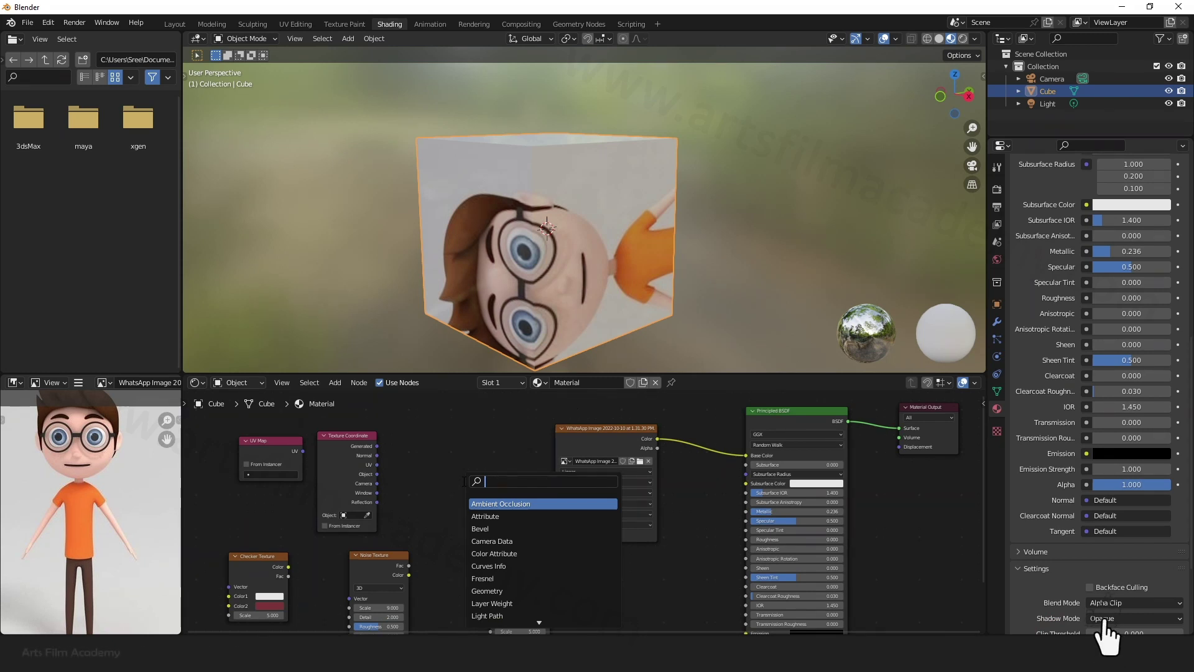
pyautogui.write('mapp')
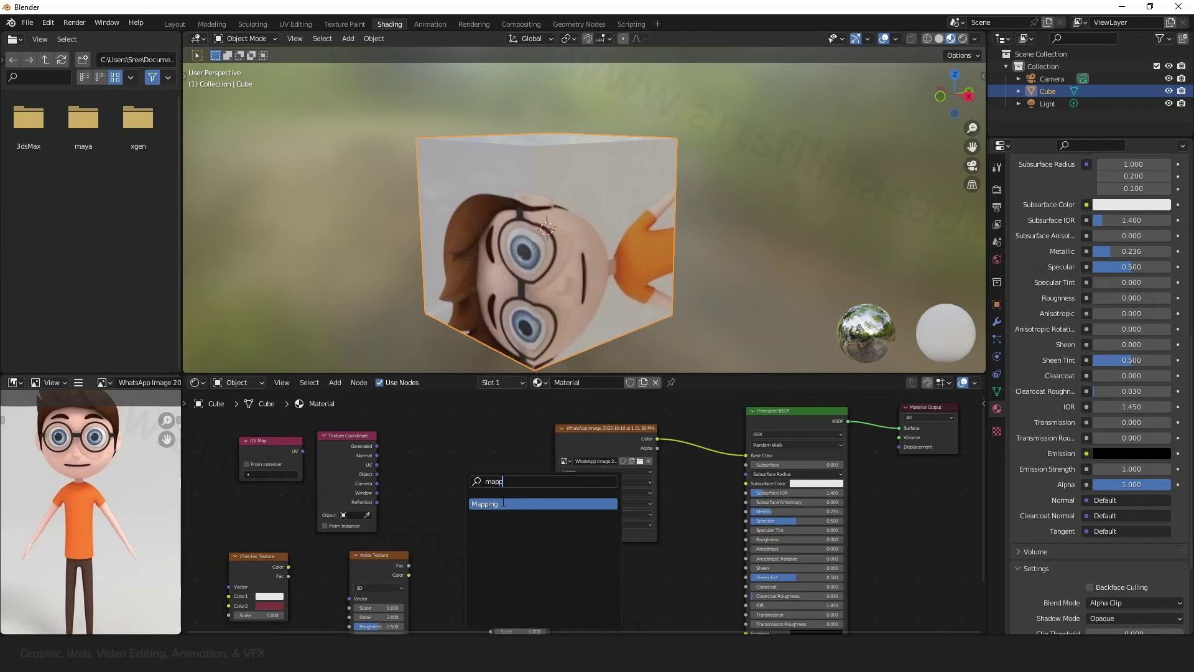
pyautogui.click(503, 503)
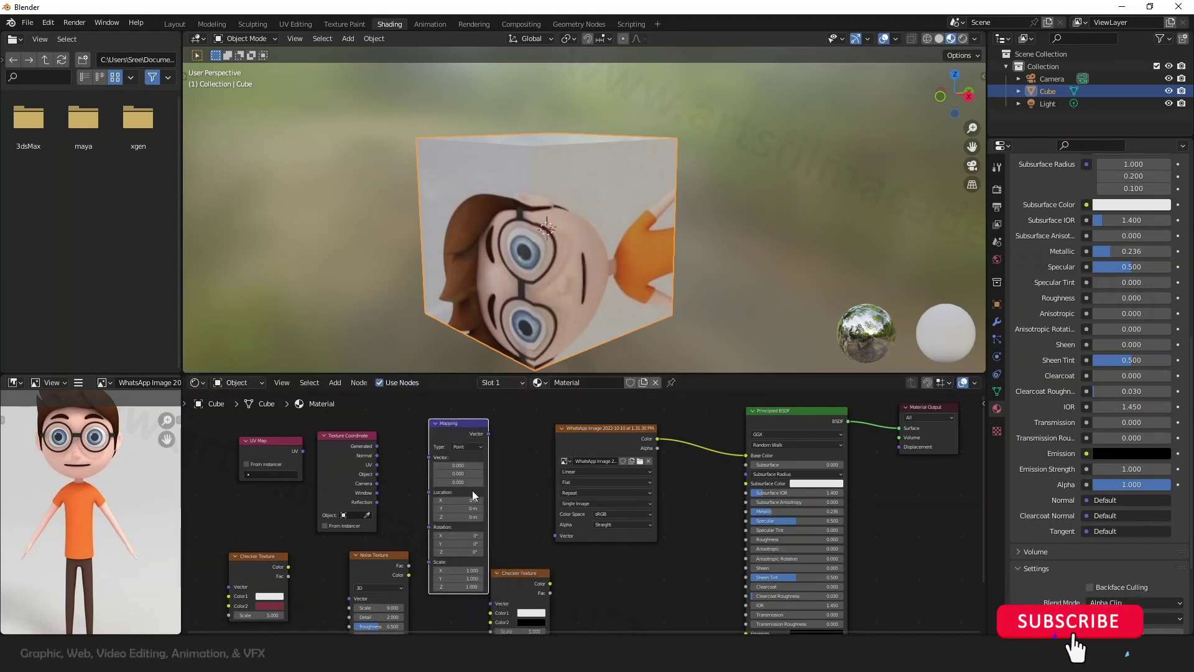
pyautogui.moveTo(599, 426); pyautogui.dragTo(608, 425)
pyautogui.moveTo(586, 235); pyautogui.dragTo(443, 160, button='middle')
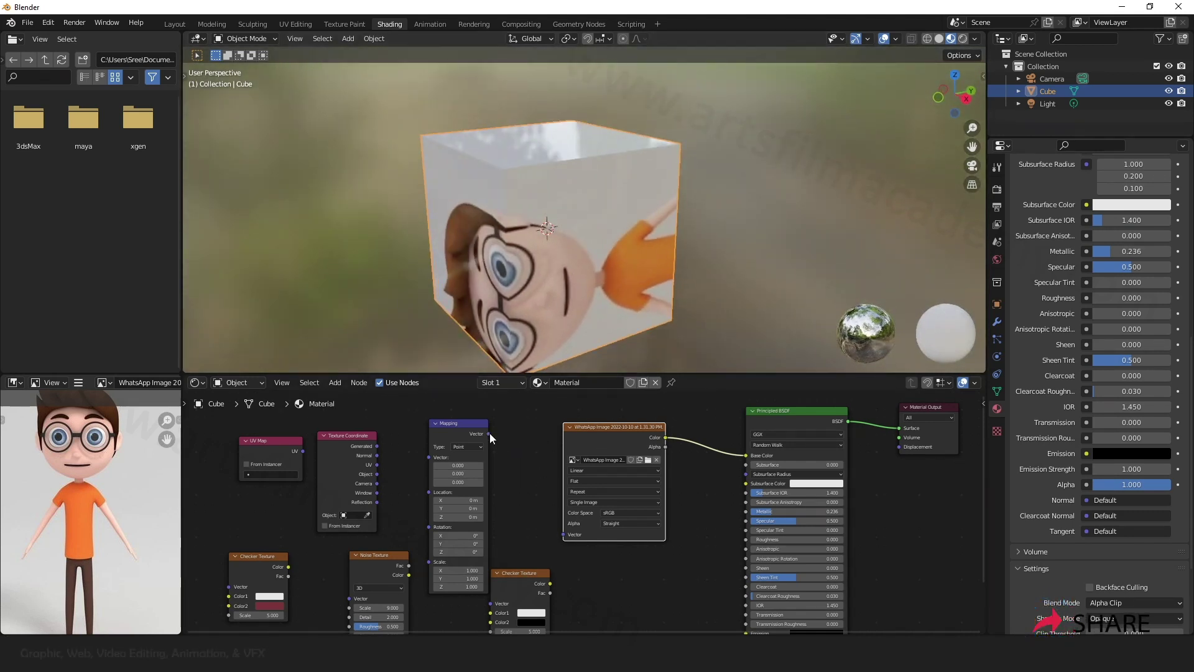
# Connect the Mapping node's Vector output to the image texture's Vector input and inspect the cube.
pyautogui.moveTo(490, 433); pyautogui.dragTo(506, 446)
pyautogui.moveTo(531, 533); pyautogui.dragTo(562, 536)
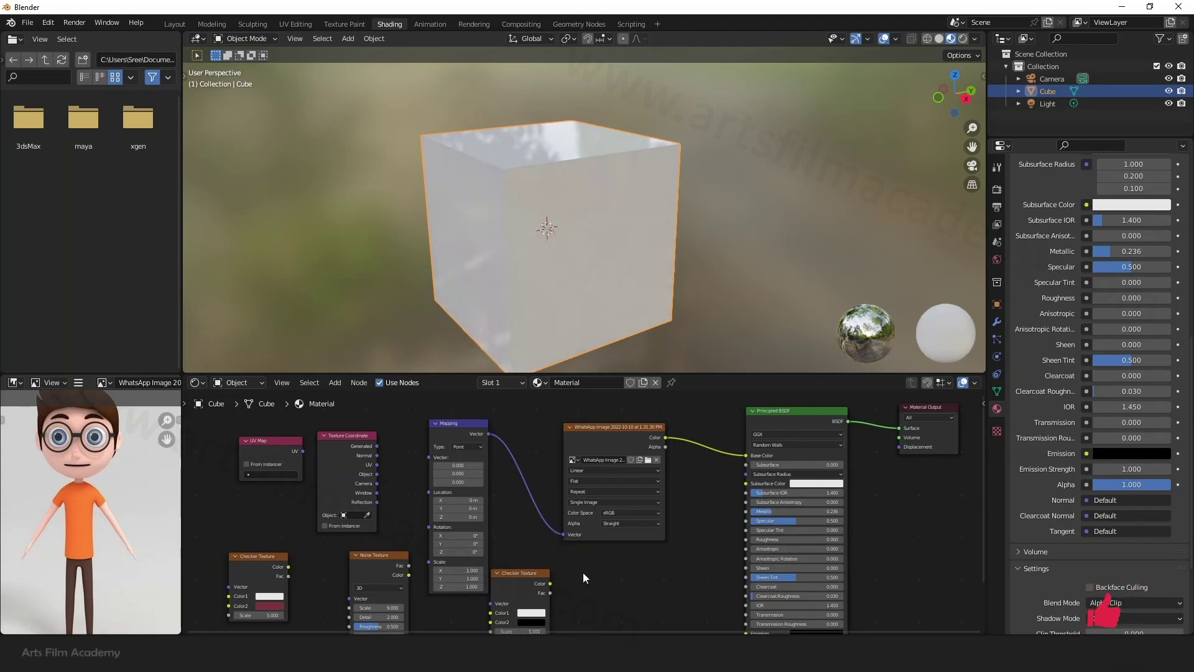
pyautogui.moveTo(492, 149); pyautogui.dragTo(555, 222, button='middle')
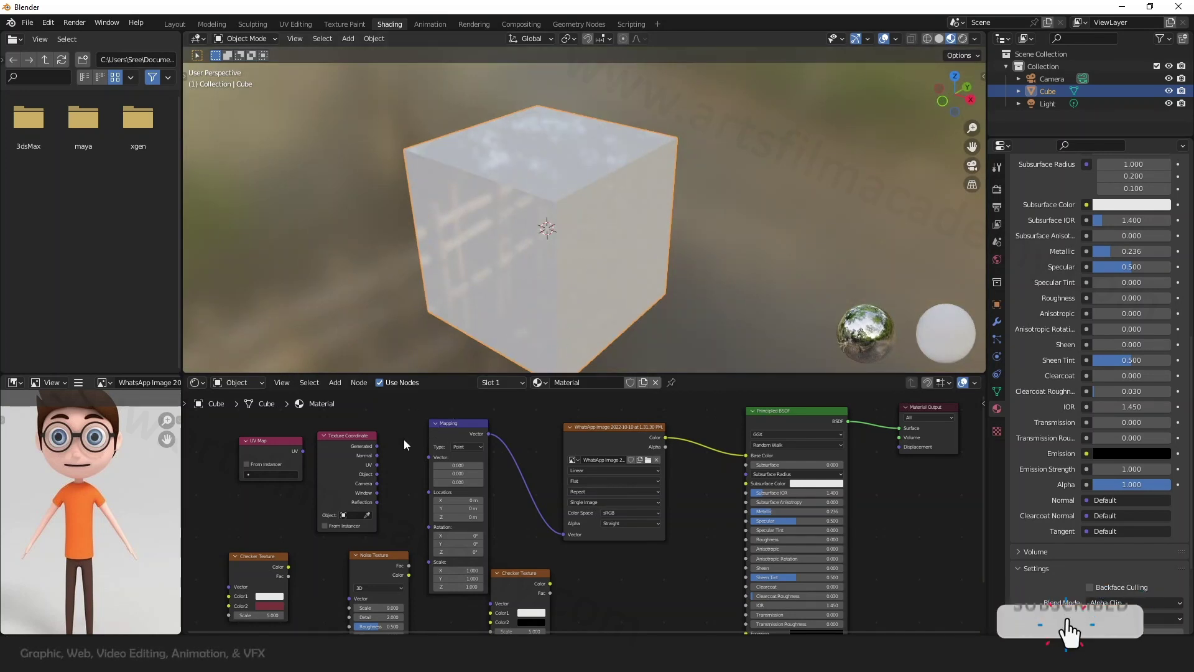
# Move the UV Map and Texture Coordinate nodes farther from the Mapping node to make room for links.
pyautogui.moveTo(352, 435); pyautogui.dragTo(370, 462)
pyautogui.press('Escape')
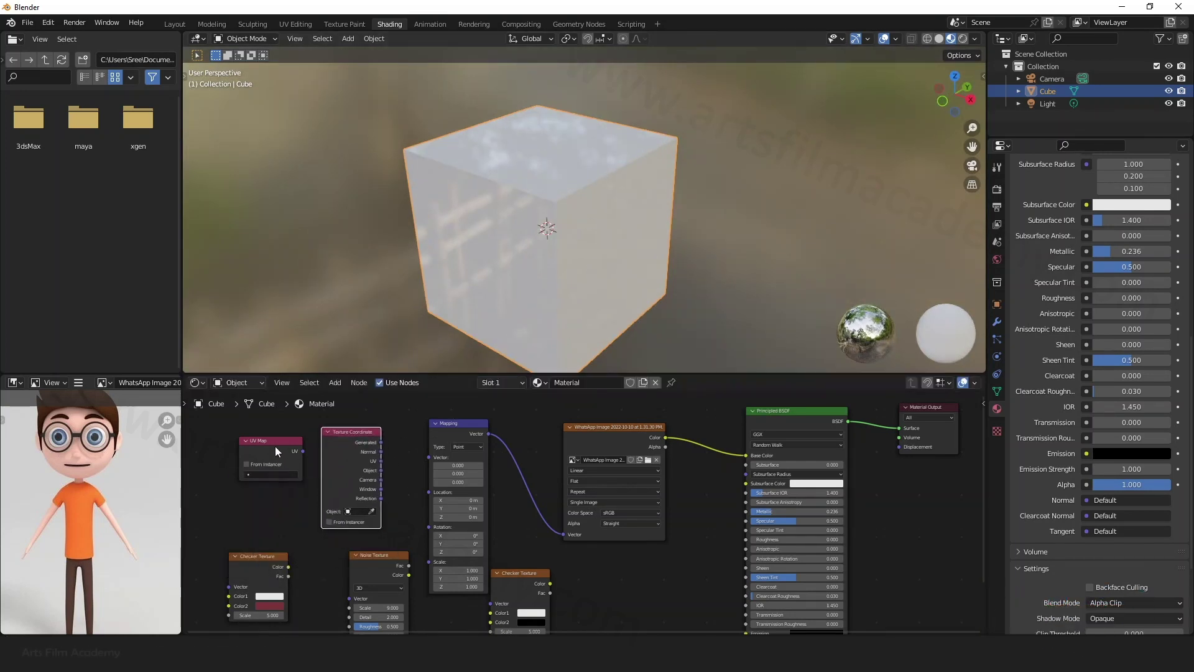
pyautogui.moveTo(282, 439); pyautogui.dragTo(242, 443)
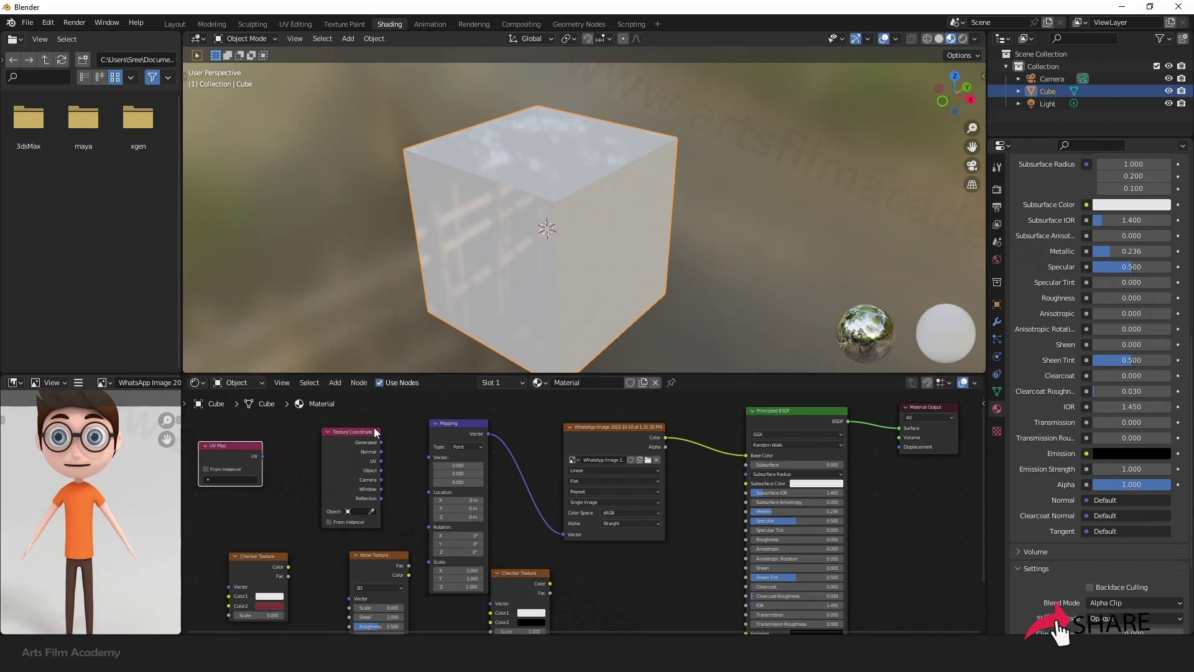
pyautogui.moveTo(358, 429); pyautogui.dragTo(331, 428)
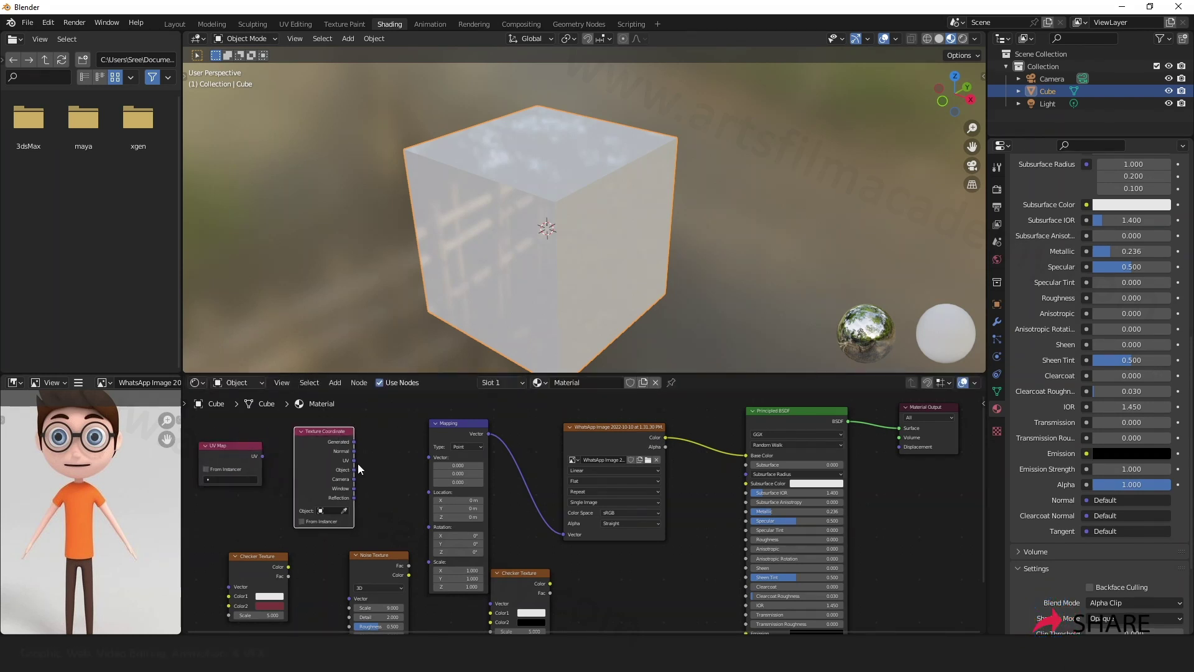
# Connect the Texture Coordinate node's UV output to the Mapping node's Vector input and inspect the image on the cube.
pyautogui.scroll(3, 354, 460)
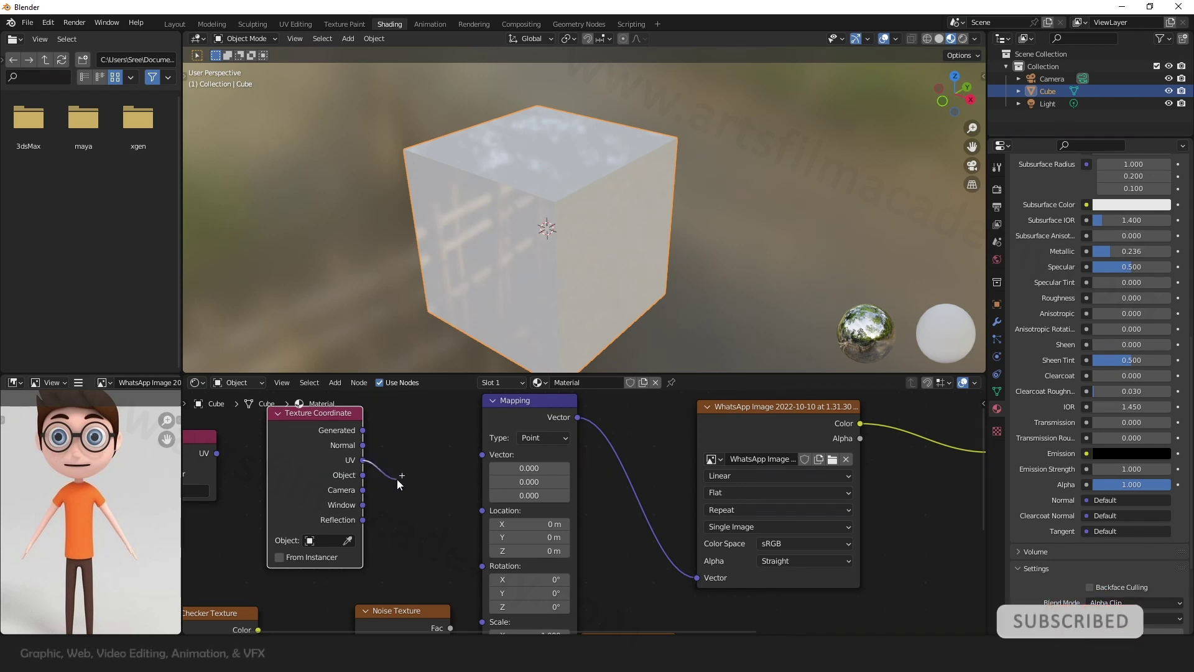
pyautogui.moveTo(397, 479); pyautogui.dragTo(483, 461)
pyautogui.moveTo(426, 513); pyautogui.dragTo(413, 480, button='middle')
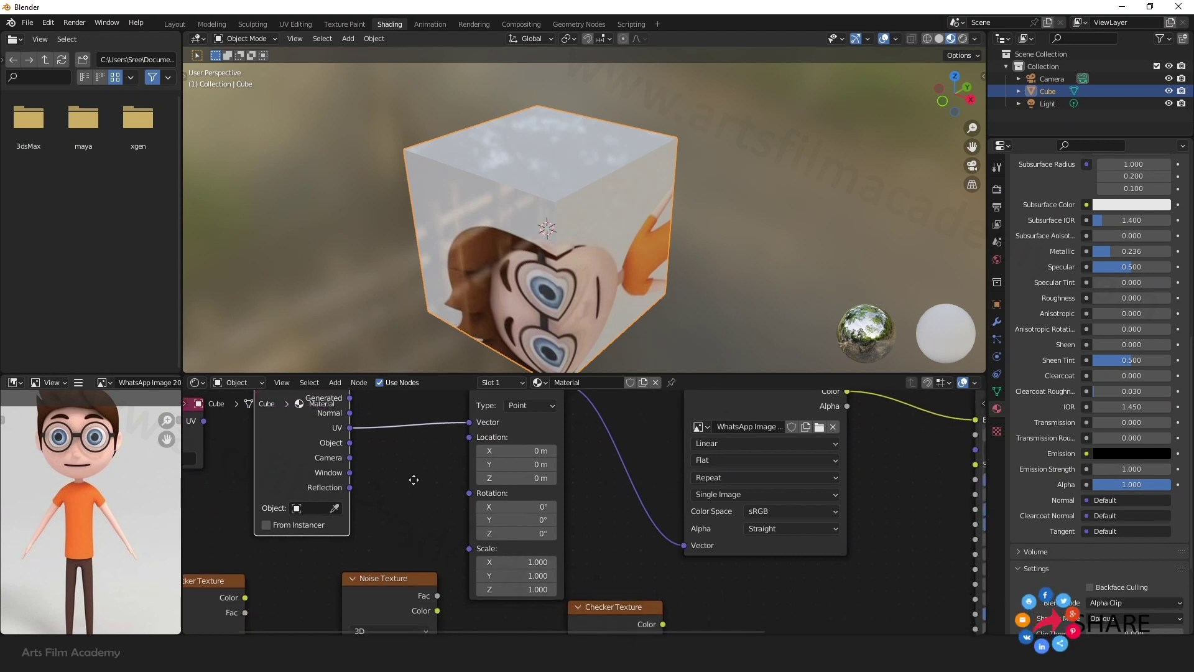
pyautogui.scroll(-2, 413, 479)
pyautogui.moveTo(620, 214); pyautogui.dragTo(602, 185, button='middle')
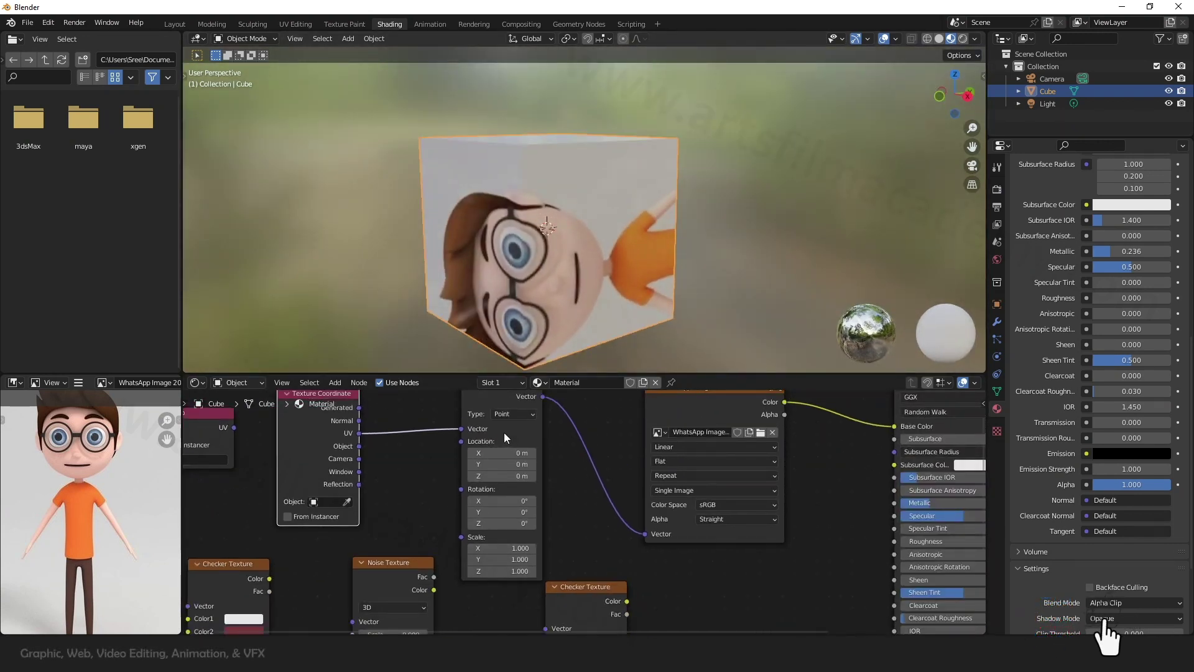
# Compare the Texture and Normal types of the Mapping node and leave the type set to Texture.
pyautogui.moveTo(498, 493); pyautogui.dragTo(496, 513, button='middle')
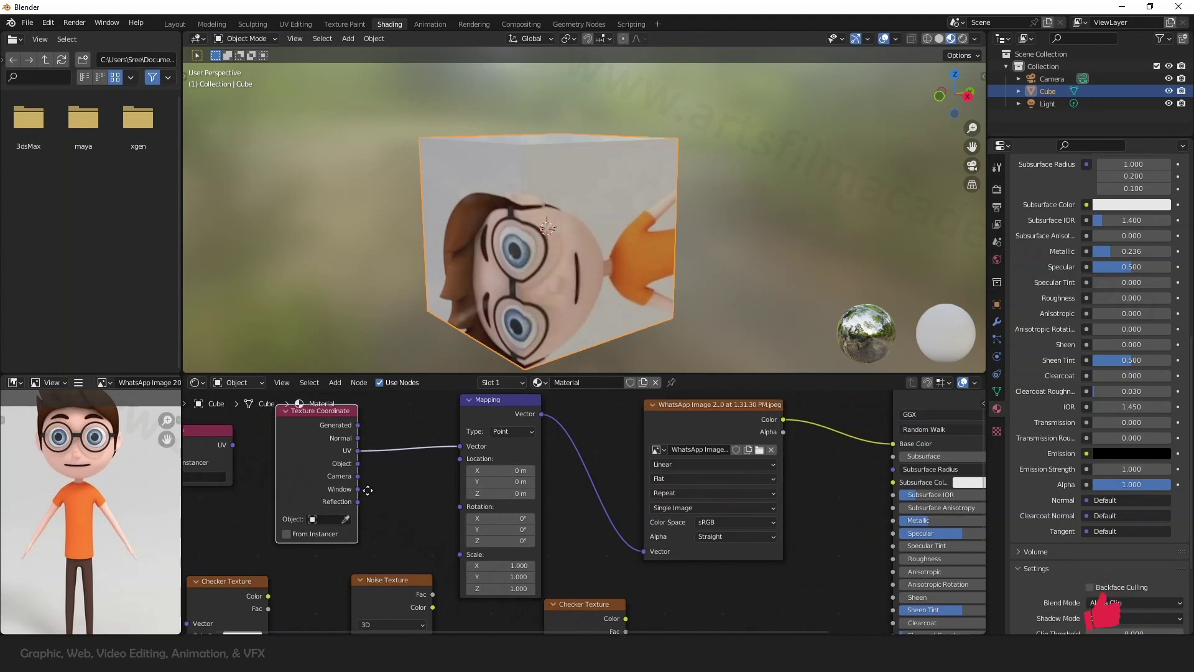
pyautogui.click(504, 433)
pyautogui.click(511, 458)
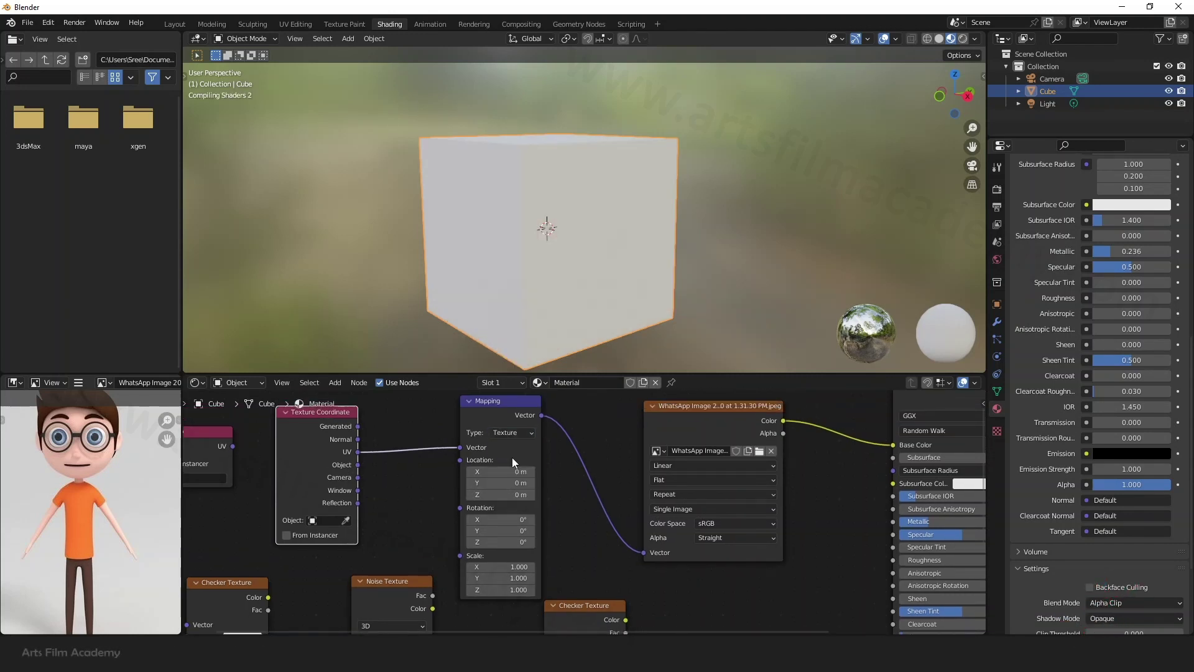
pyautogui.click(516, 432)
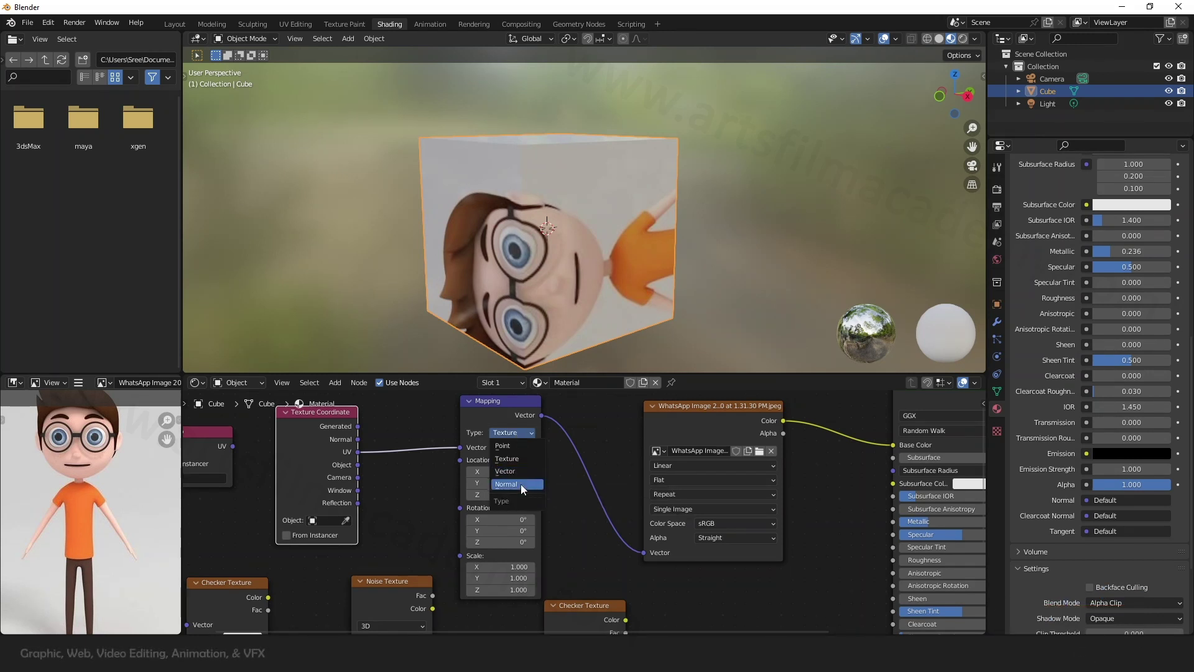
pyautogui.click(521, 484)
pyautogui.click(520, 432)
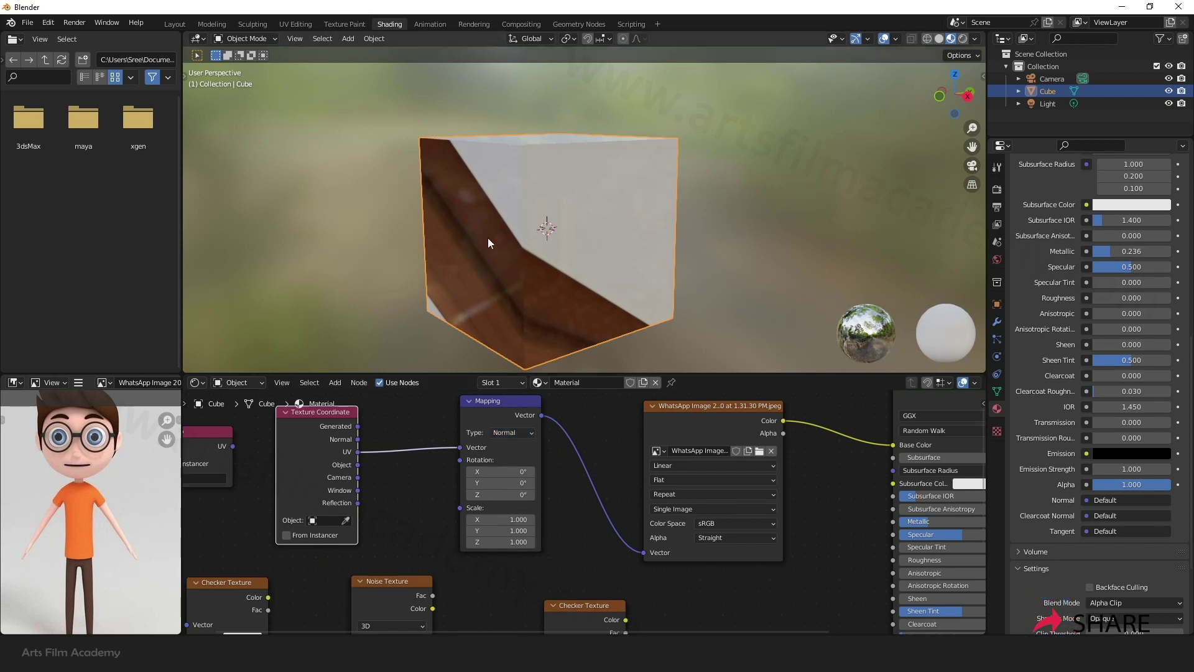
pyautogui.click(509, 431)
pyautogui.click(518, 460)
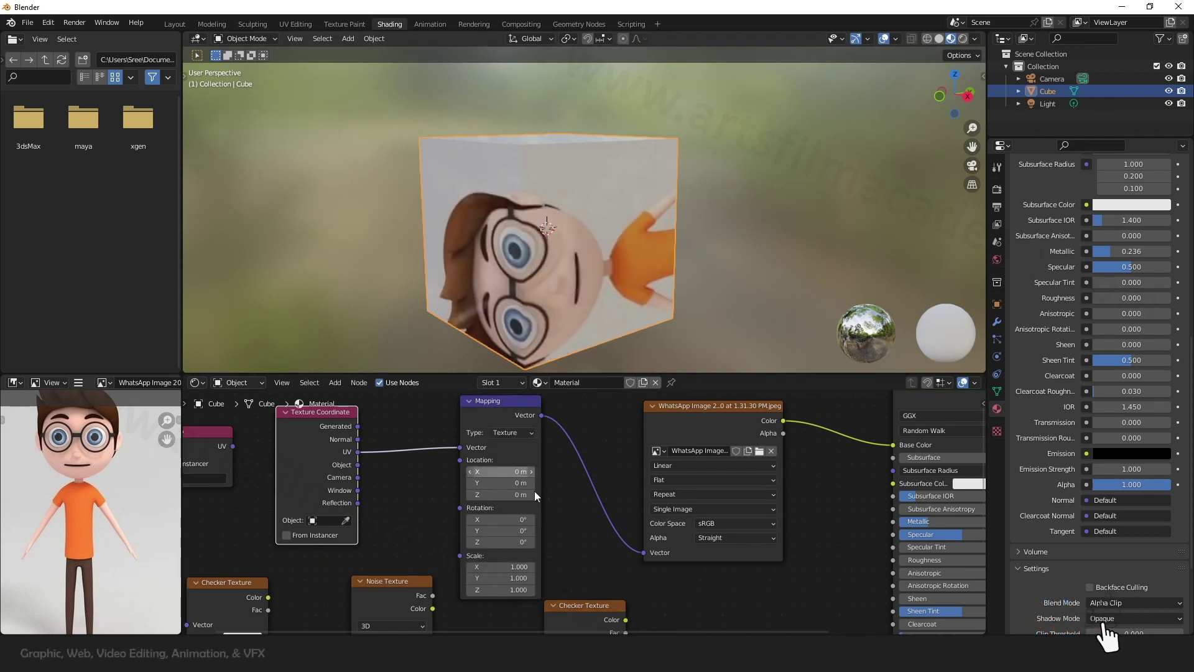
# Try adjusting the Mapping node's X location and Y rotation, and reset the Y rotation to its default.
pyautogui.moveTo(584, 534); pyautogui.dragTo(541, 541, button='middle')
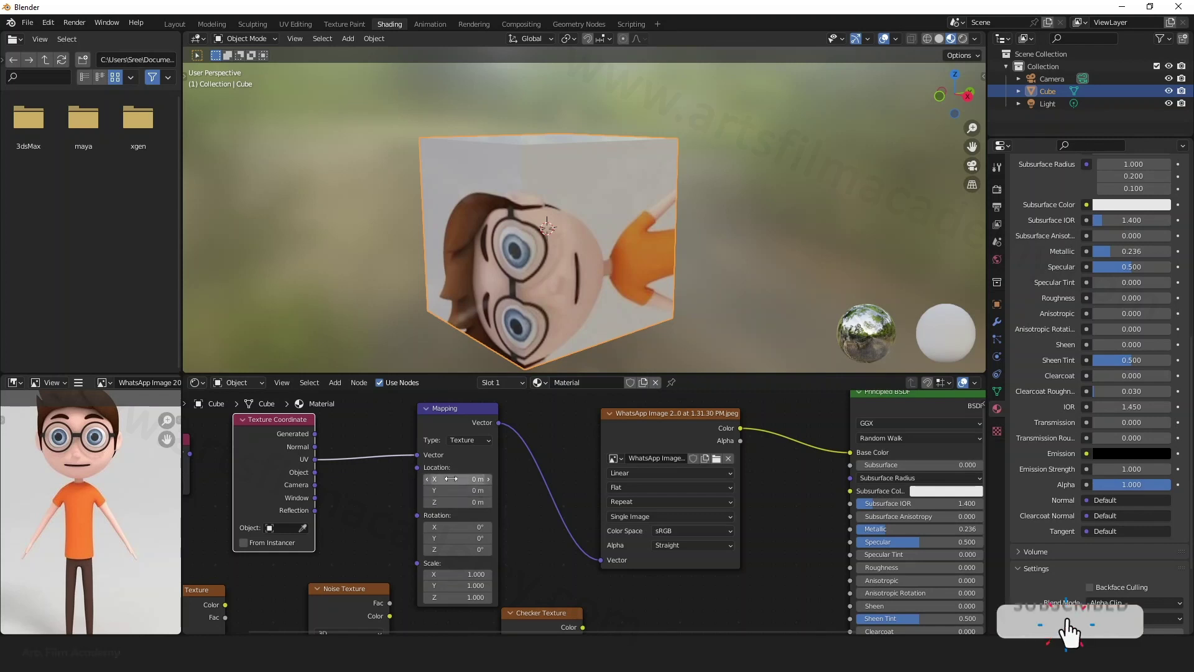
pyautogui.moveTo(447, 479); pyautogui.dragTo(448, 479)
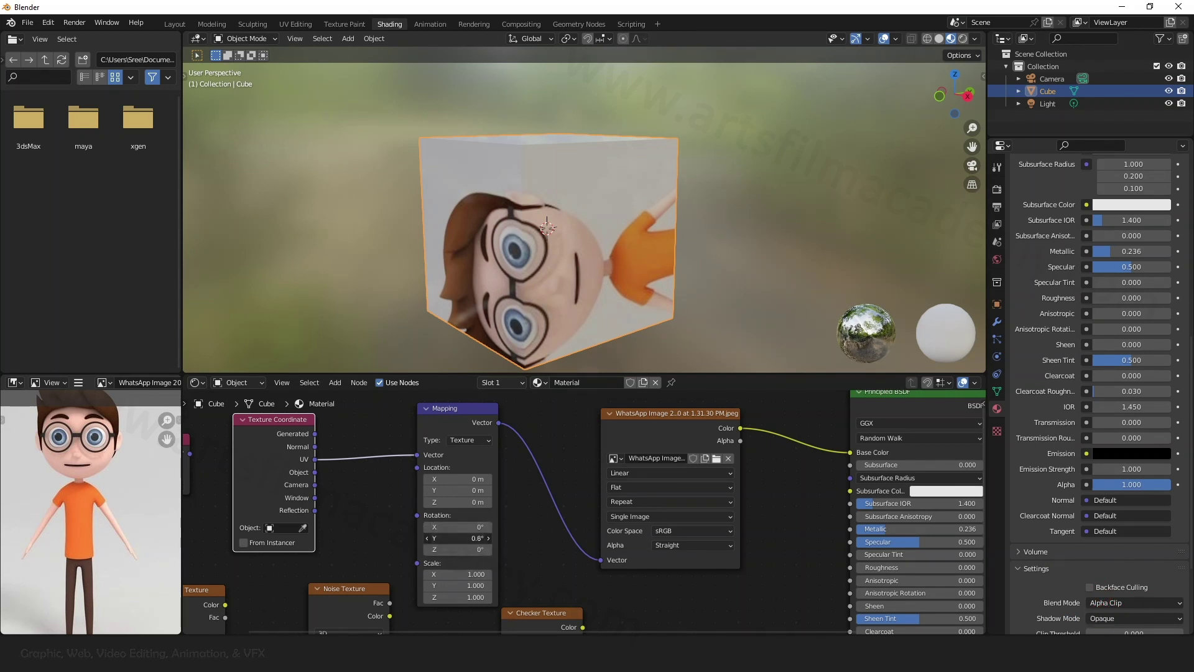
pyautogui.press('BackSpace')
# Set the Mapping node's Z rotation to 90° and inspect the cube from another side.
pyautogui.moveTo(458, 549)
pyautogui.mouseDown()
pyautogui.moveTo(483, 549)
pyautogui.moveTo(420, 549)
pyautogui.moveTo(447, 550)
pyautogui.mouseUp()
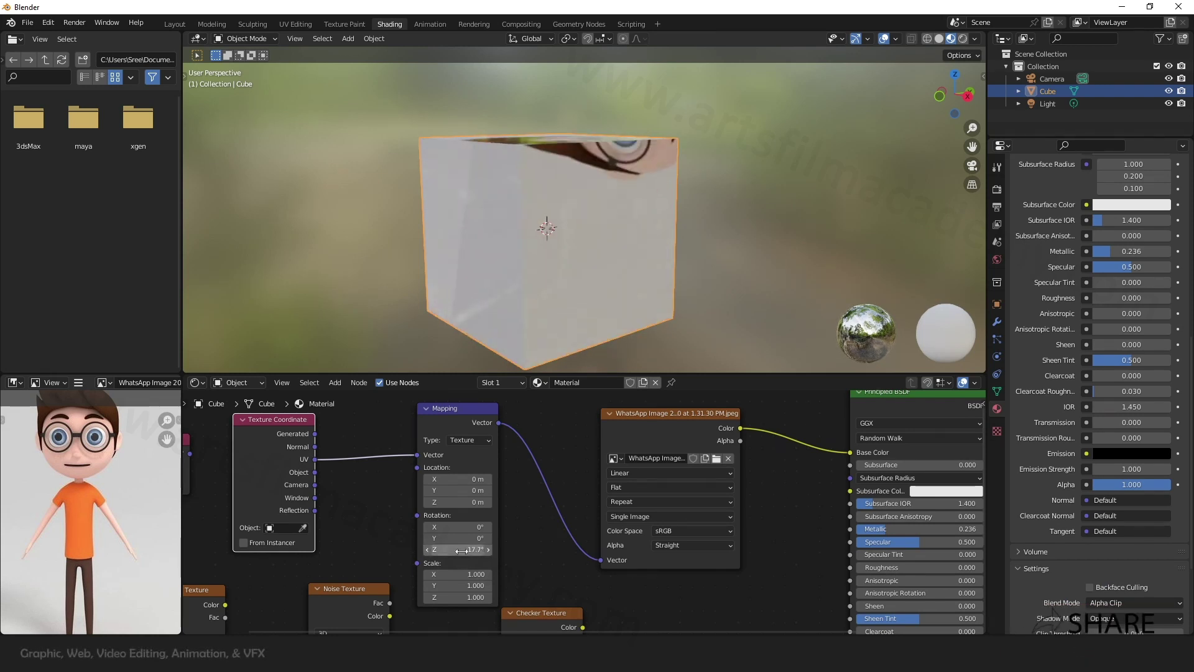
pyautogui.write('90')
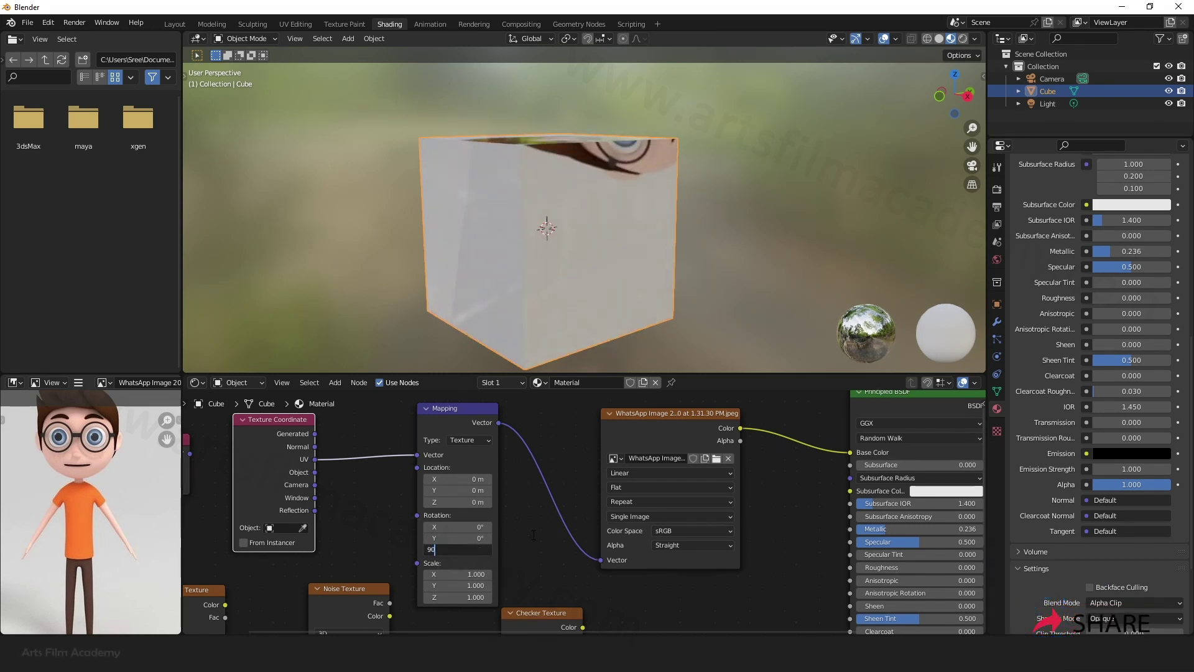
pyautogui.press('Return')
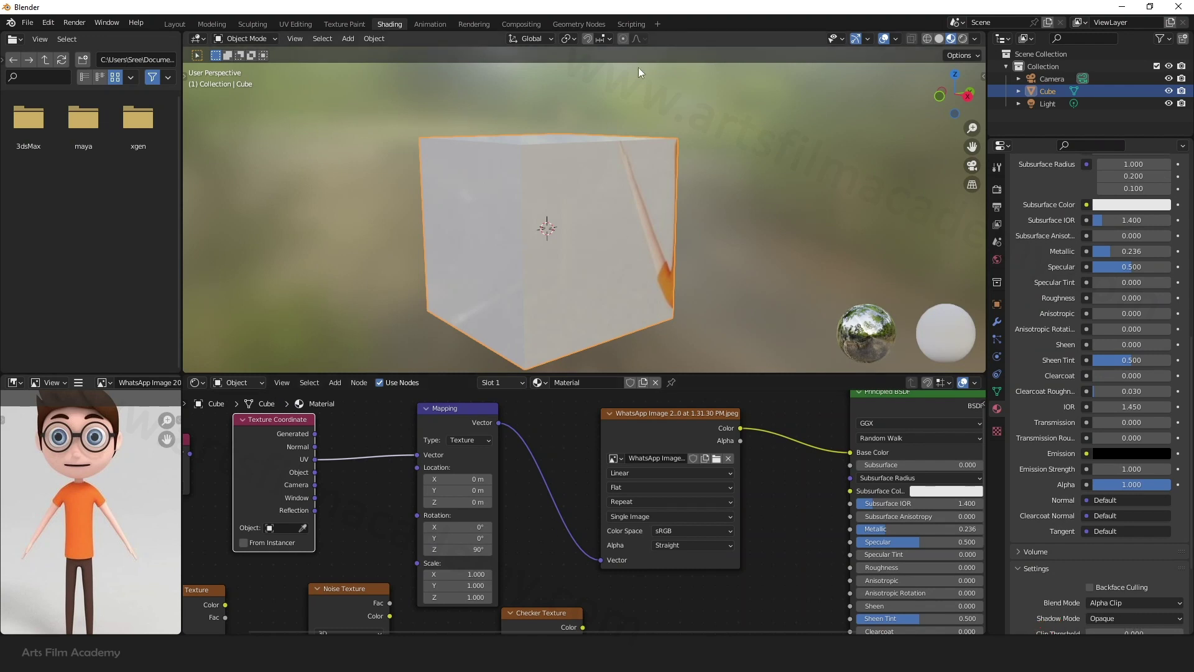
pyautogui.moveTo(638, 73); pyautogui.dragTo(484, 187, button='middle')
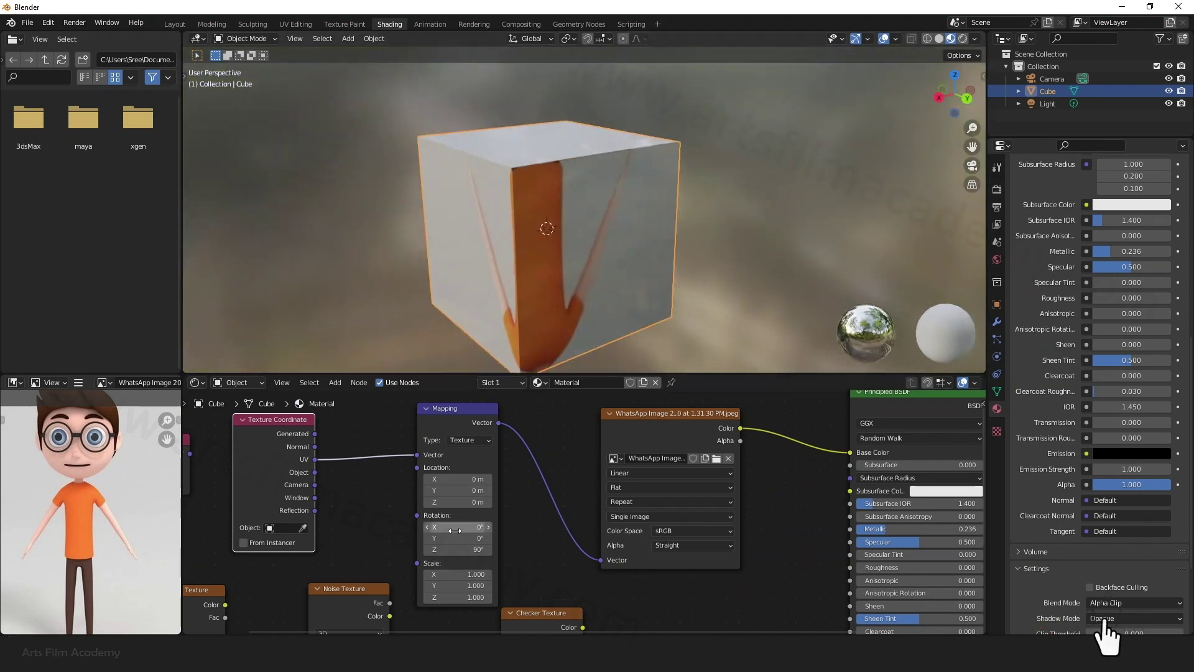
# Set the Mapping node's Z rotation to -90° and inspect the upright image on the cube from several angles.
pyautogui.click(468, 551)
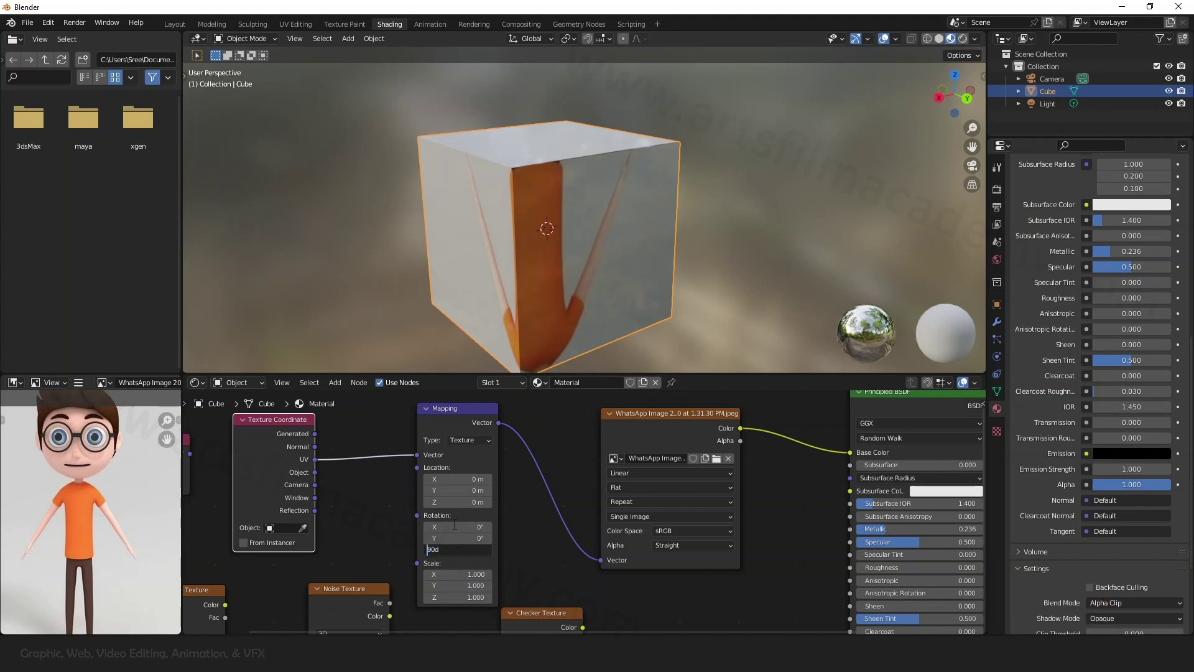
pyautogui.write('-')
pyautogui.press('Return')
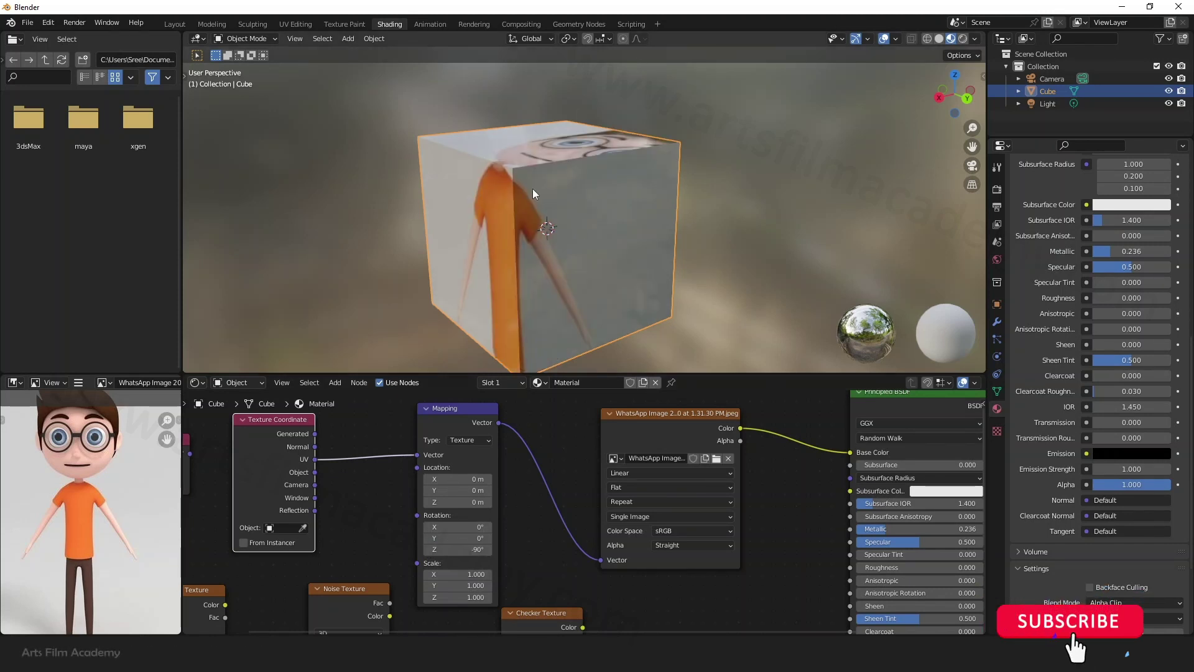
pyautogui.moveTo(533, 189); pyautogui.dragTo(662, 263, button='middle')
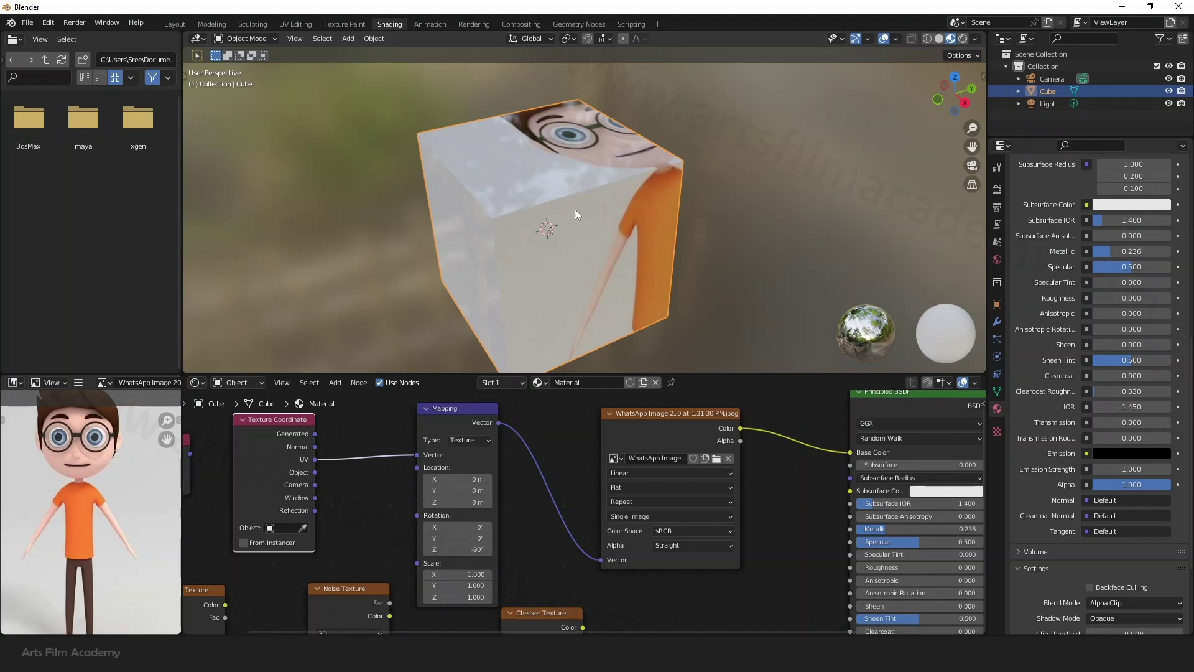
pyautogui.moveTo(647, 221); pyautogui.dragTo(647, 186, button='middle')
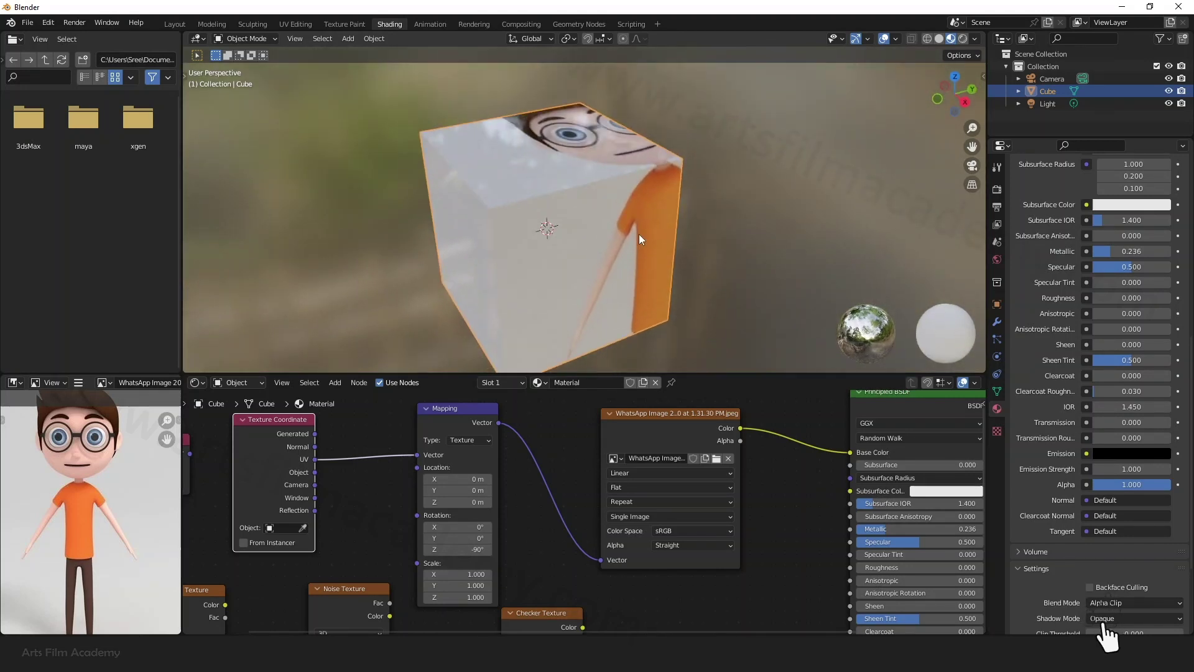
pyautogui.moveTo(639, 233); pyautogui.dragTo(636, 258, button='middle')
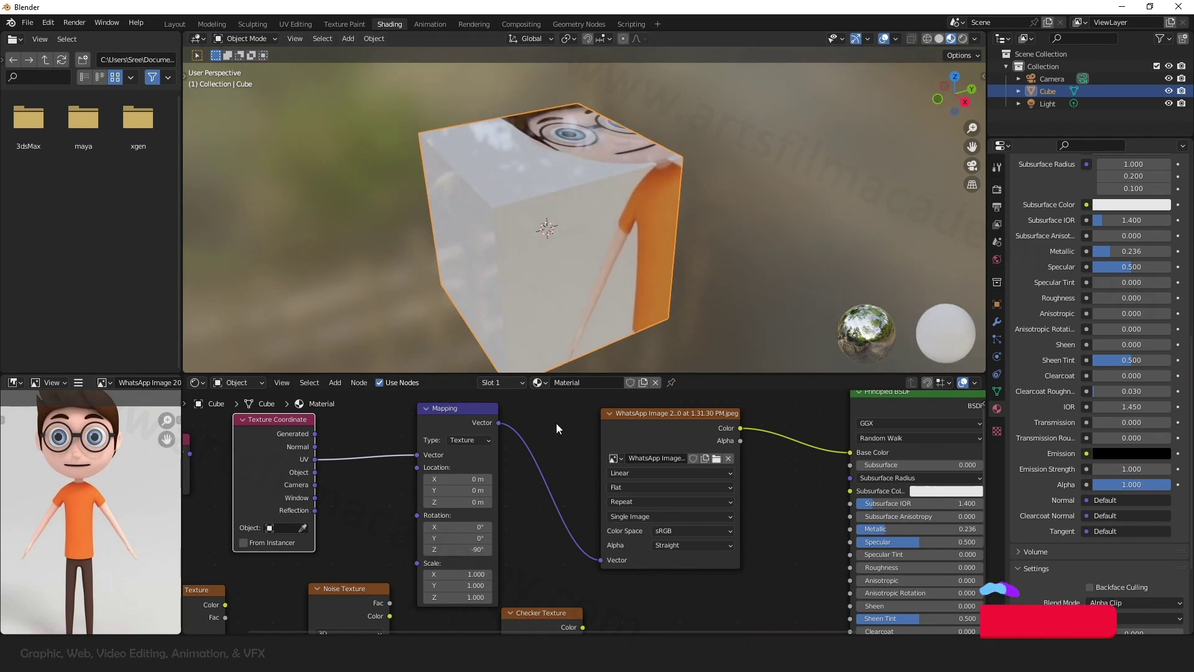
pyautogui.moveTo(547, 151); pyautogui.dragTo(655, 163, button='middle')
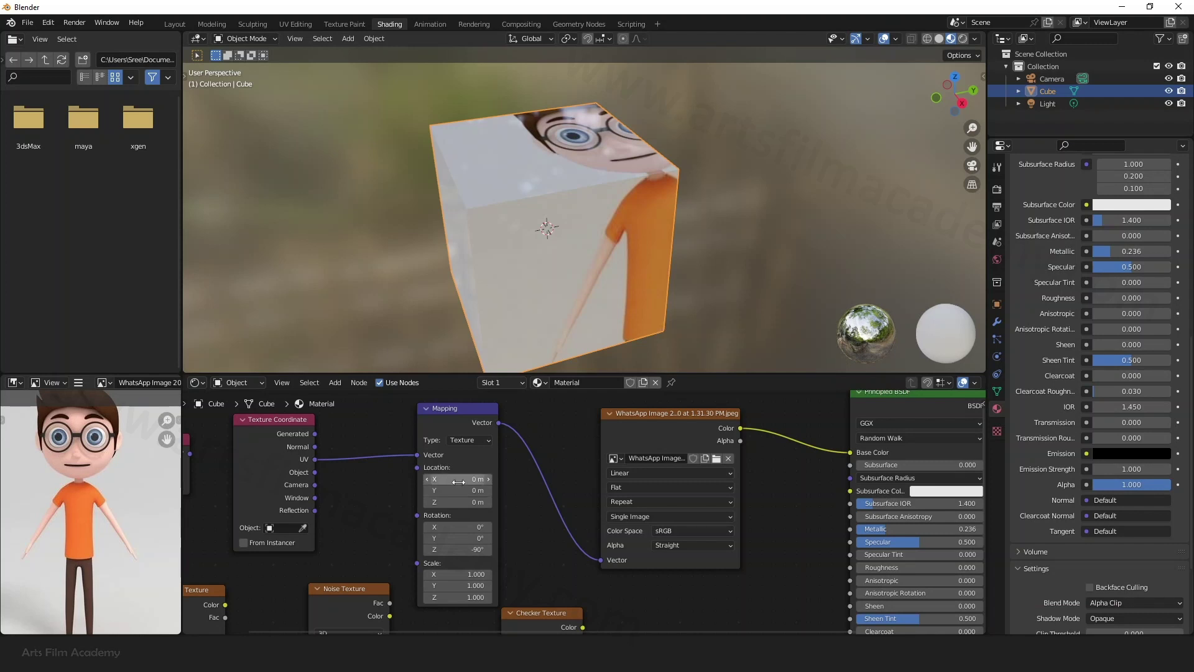
# Set the Mapping node's Y location to 0.1 m to centre the character across the cube's faces.
pyautogui.moveTo(459, 480)
pyautogui.mouseDown()
pyautogui.moveTo(498, 490)
pyautogui.moveTo(472, 490)
pyautogui.mouseUp()
pyautogui.rightClick(459, 479)
pyautogui.moveTo(592, 281)
pyautogui.mouseDown(button='middle')
pyautogui.moveTo(573, 304)
pyautogui.moveTo(600, 255)
pyautogui.moveTo(624, 265)
pyautogui.moveTo(610, 283)
pyautogui.mouseUp(button='middle')
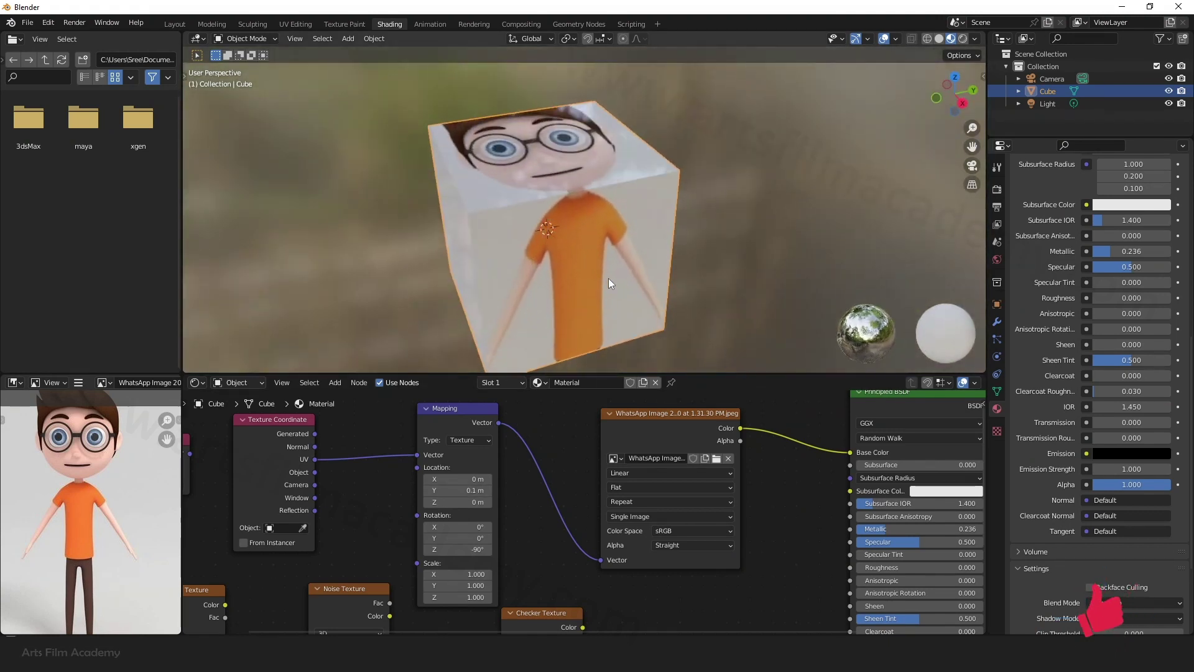
# Disconnect the image texture from the Mapping node and Base Color, and move it and the unused Noise and Checker textures aside.
pyautogui.scroll(-2, 560, 423)
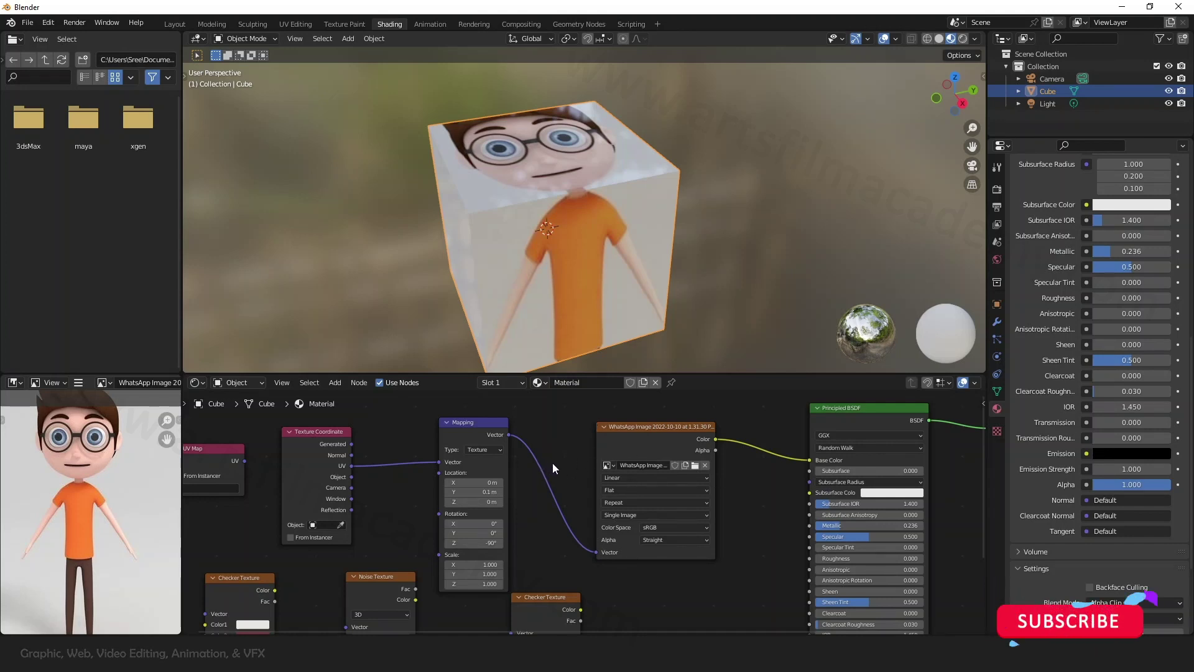
pyautogui.moveTo(553, 463); pyautogui.dragTo(593, 424, button='middle')
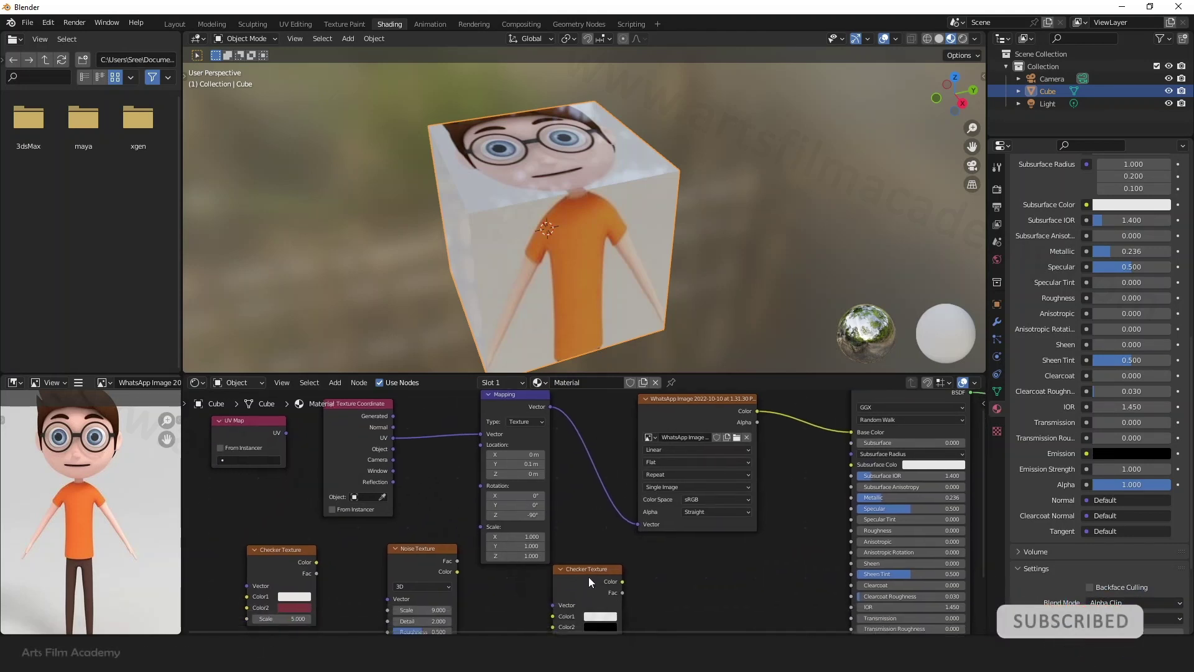
pyautogui.moveTo(590, 569); pyautogui.dragTo(583, 592)
pyautogui.moveTo(454, 545); pyautogui.dragTo(427, 568)
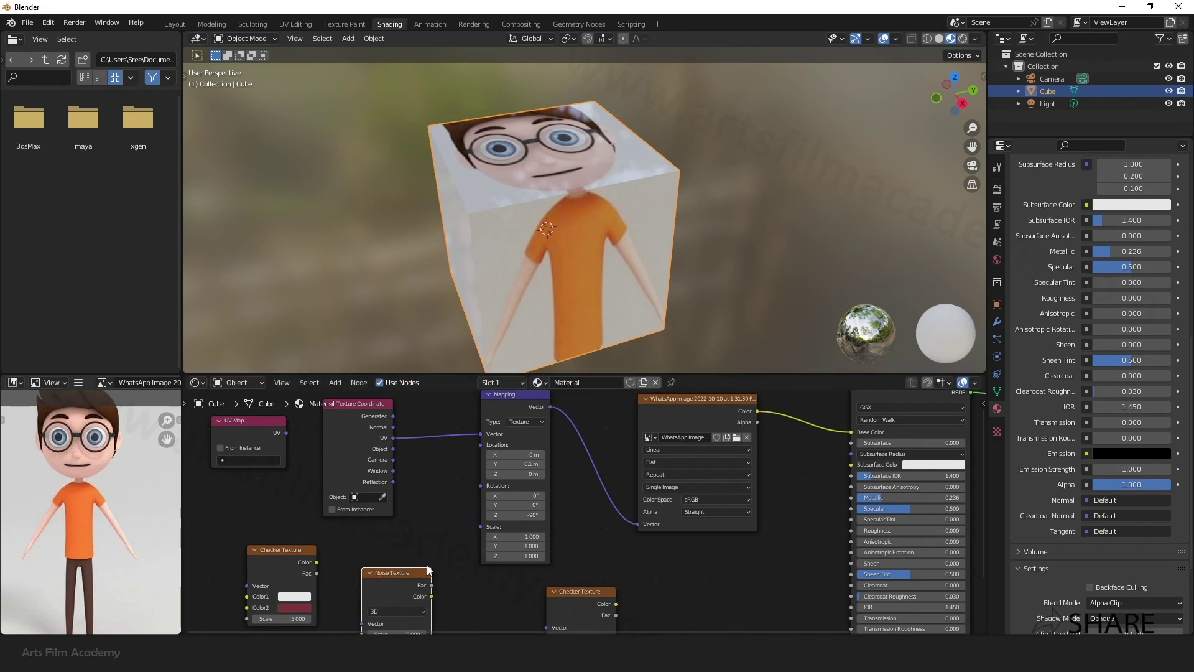
pyautogui.moveTo(710, 398); pyautogui.dragTo(712, 410)
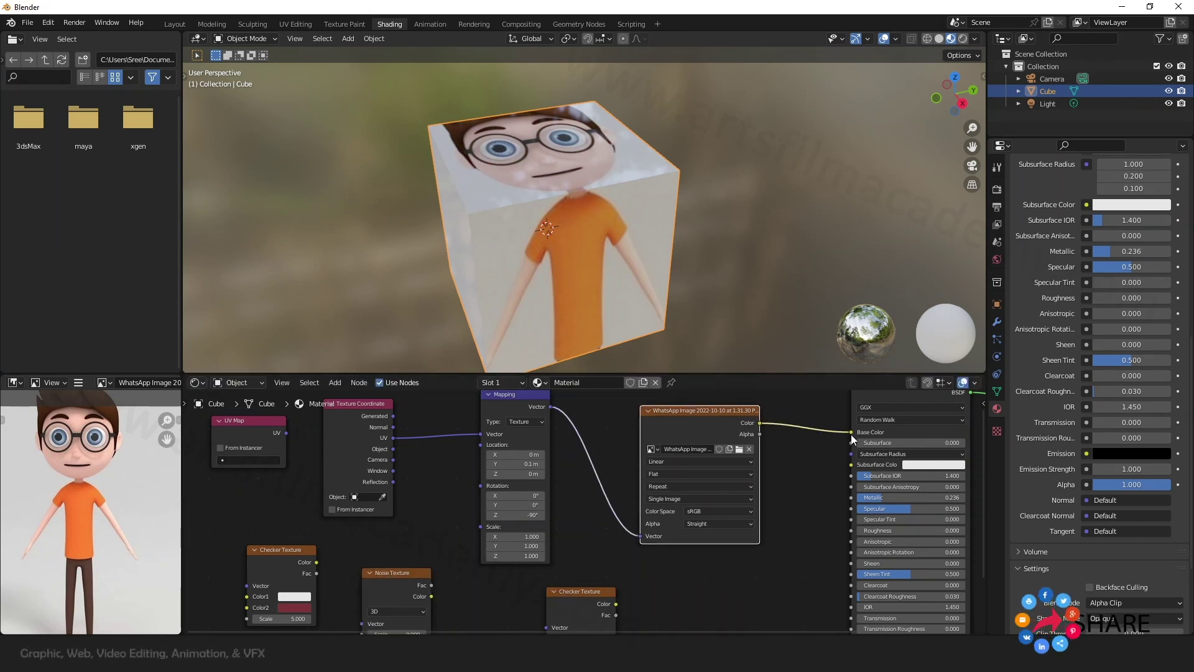
pyautogui.moveTo(851, 432); pyautogui.dragTo(618, 536)
pyautogui.moveTo(686, 416); pyautogui.dragTo(690, 603)
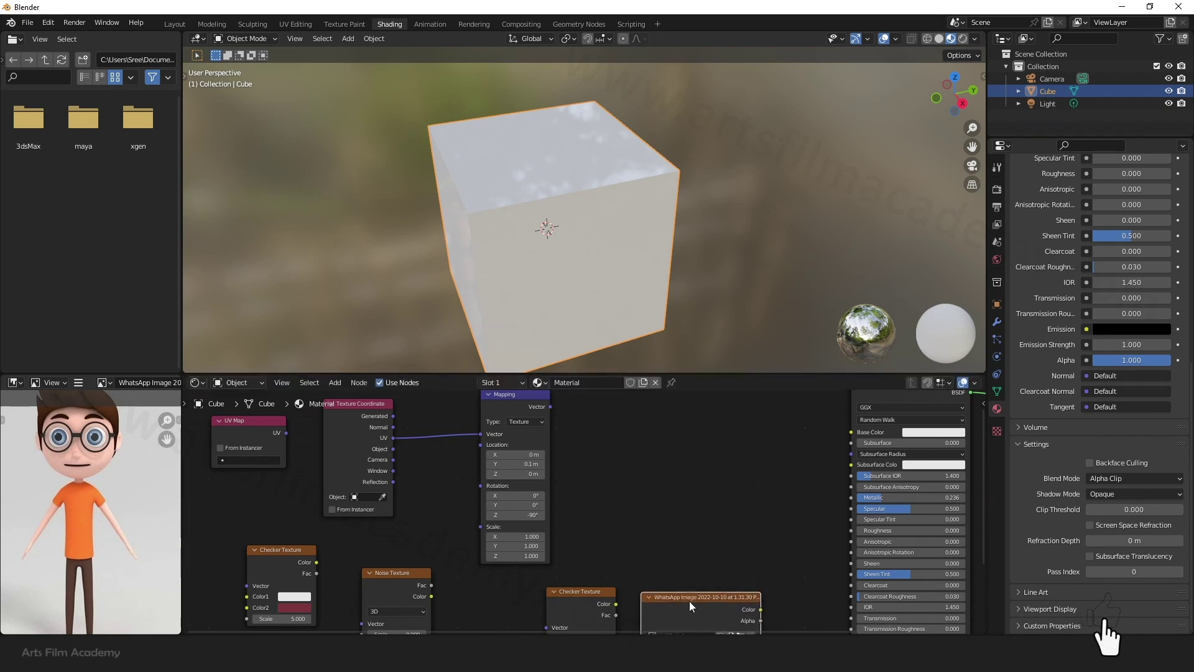
# Add a Brick Texture node between the Mapping and Principled BSDF nodes and connect its Color output to Base Color.
pyautogui.hotkey('shift', 'a')
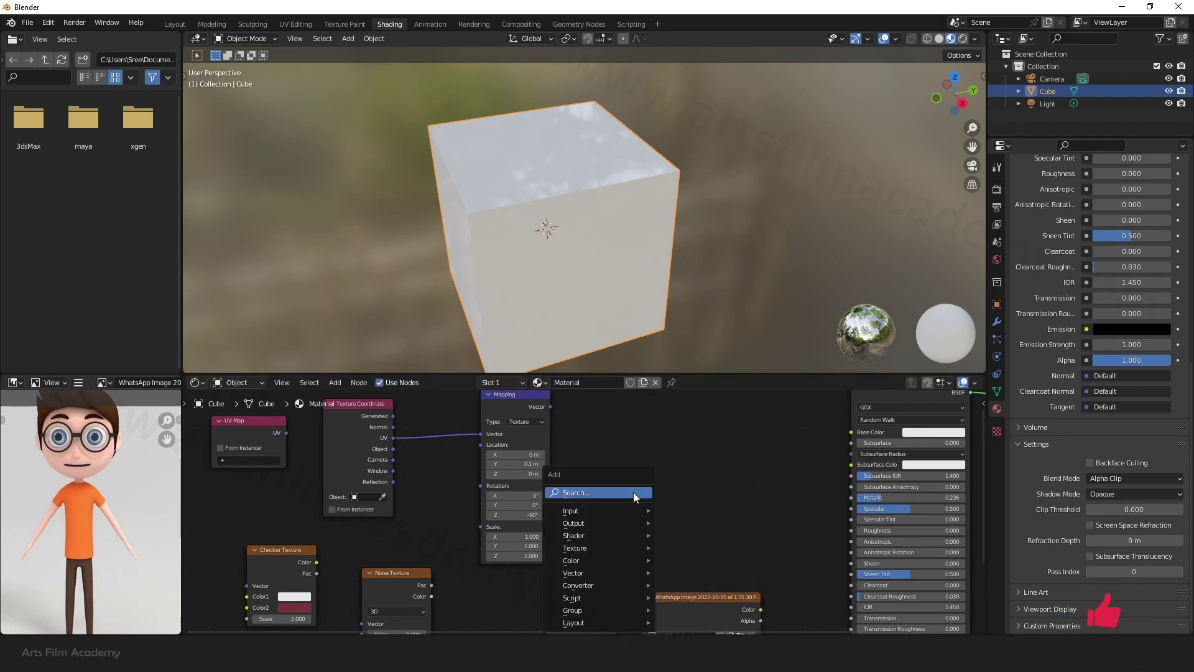
pyautogui.click(634, 492)
pyautogui.write('b')
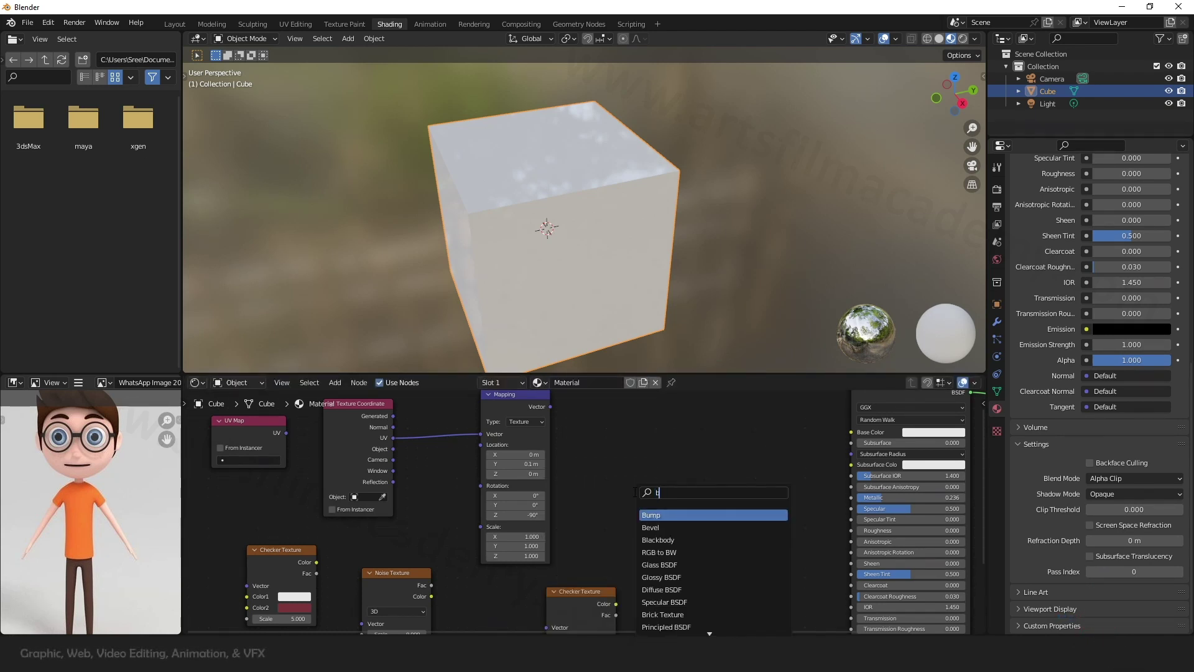
pyautogui.write('rick')
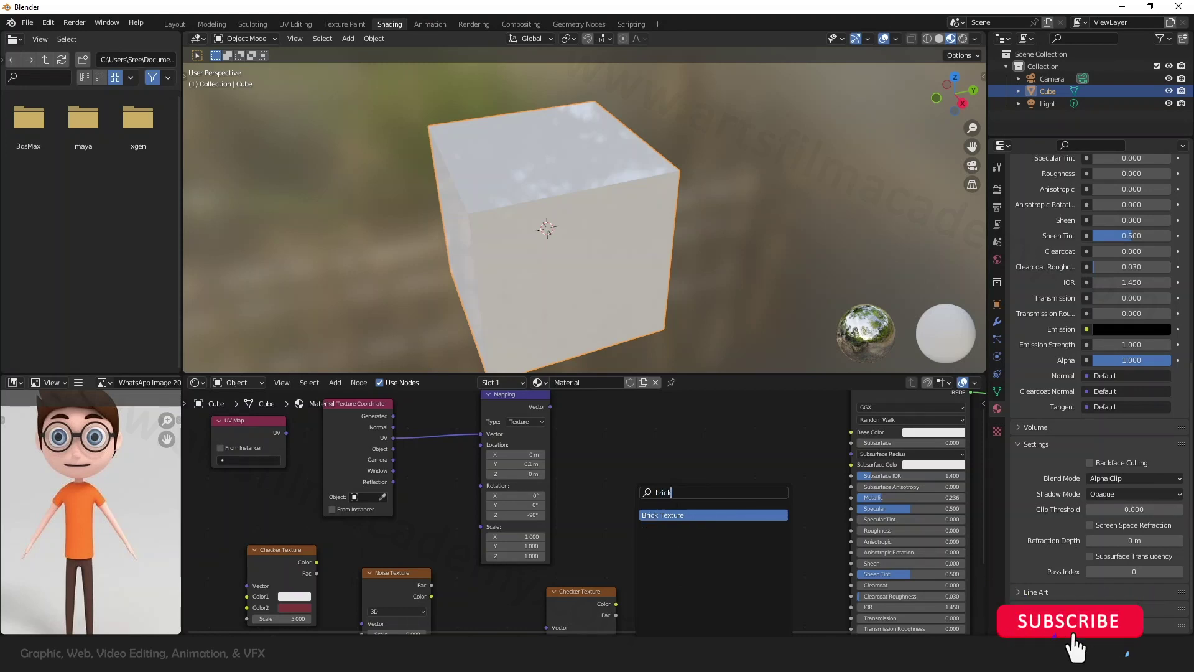
pyautogui.press('Return')
pyautogui.click(689, 423)
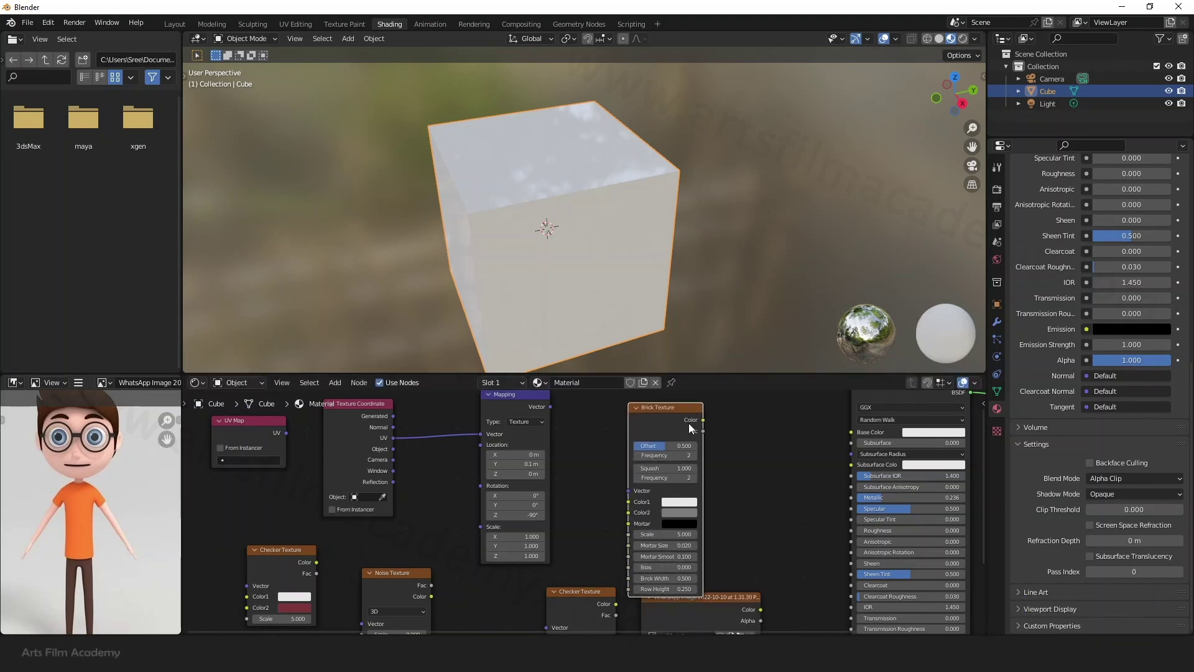
pyautogui.moveTo(704, 423); pyautogui.dragTo(850, 432)
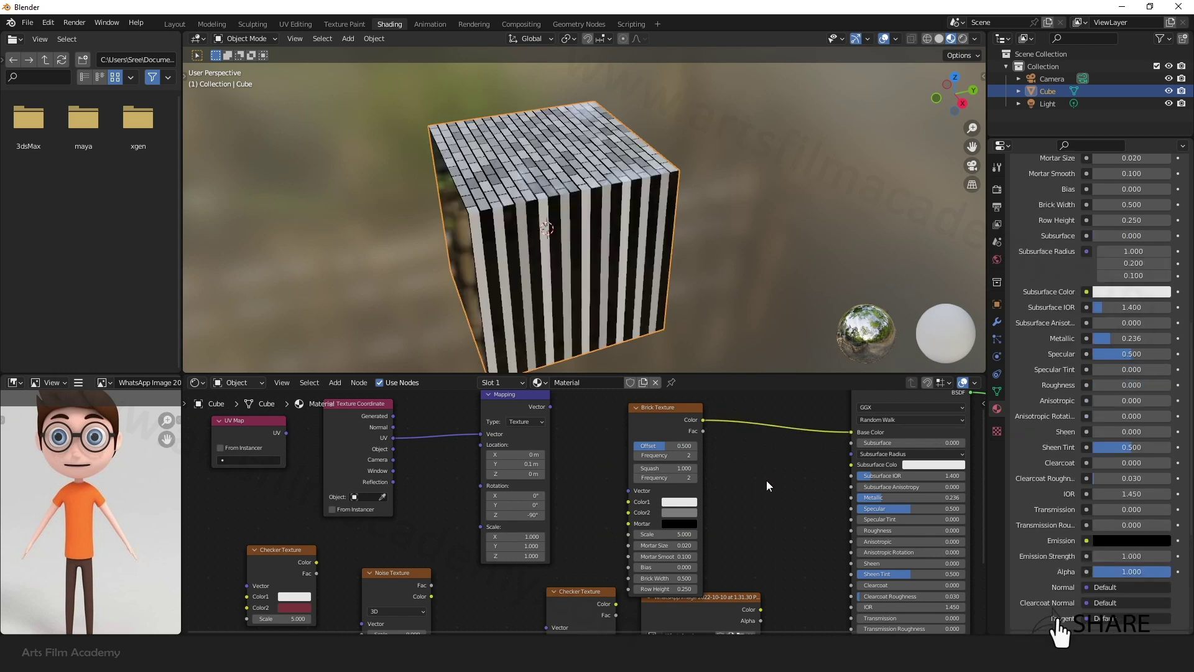
# Rearrange the Texture Coordinate, Mapping and Brick Texture nodes and connect Mapping's Vector output to the Brick Texture's Vector input.
pyautogui.moveTo(766, 481); pyautogui.dragTo(749, 489, button='middle')
pyautogui.moveTo(491, 217); pyautogui.dragTo(711, 241, button='middle')
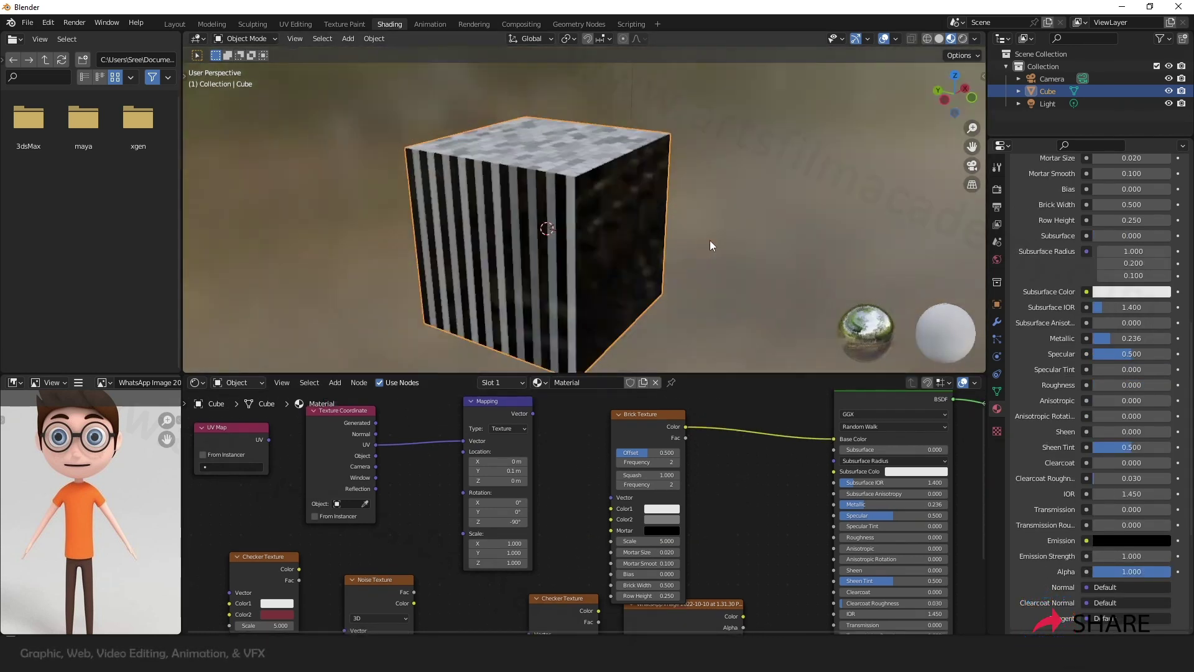
pyautogui.moveTo(628, 218); pyautogui.dragTo(469, 212, button='middle')
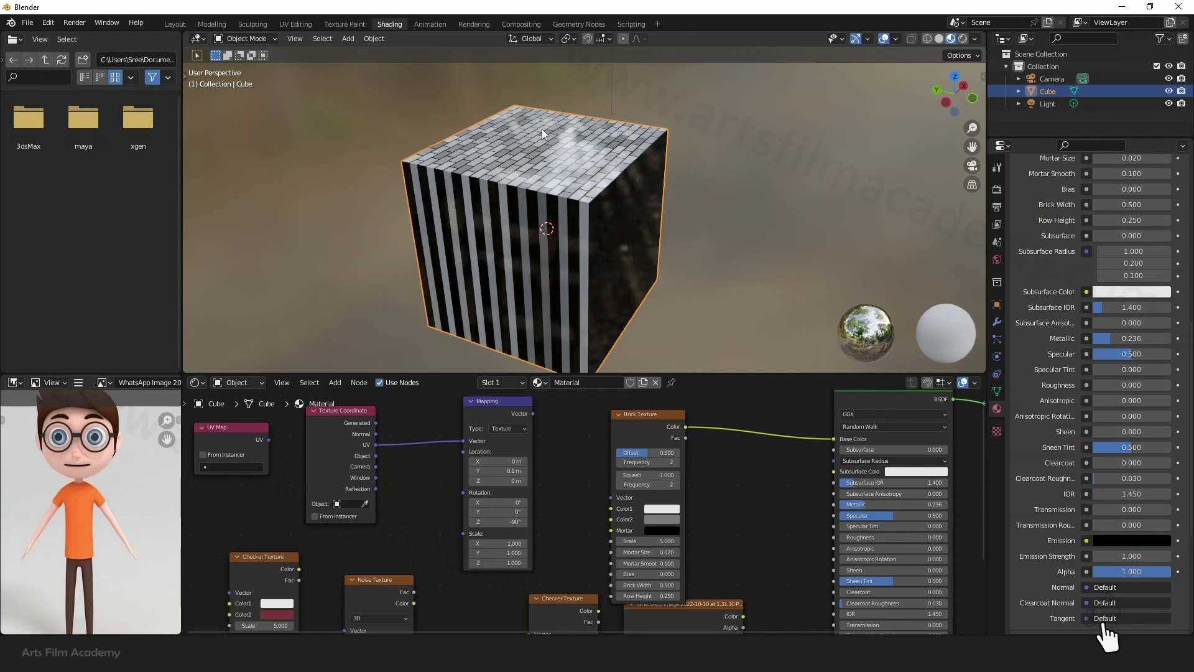
pyautogui.moveTo(624, 221); pyautogui.dragTo(475, 210, button='middle')
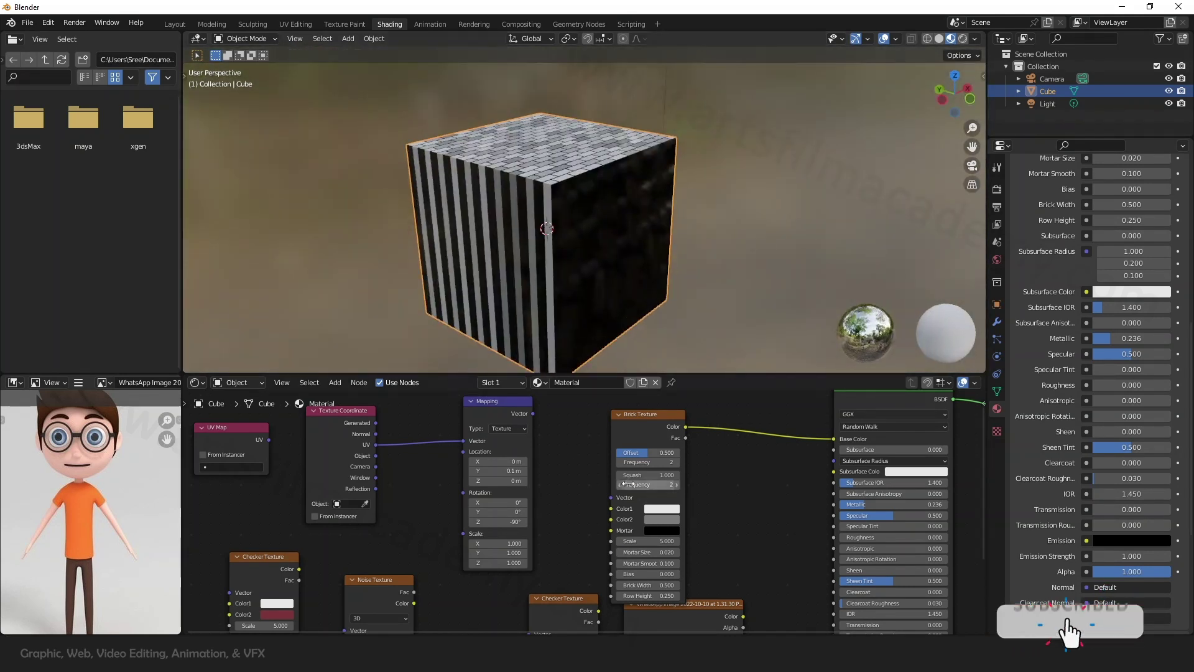
pyautogui.moveTo(354, 416); pyautogui.dragTo(396, 417)
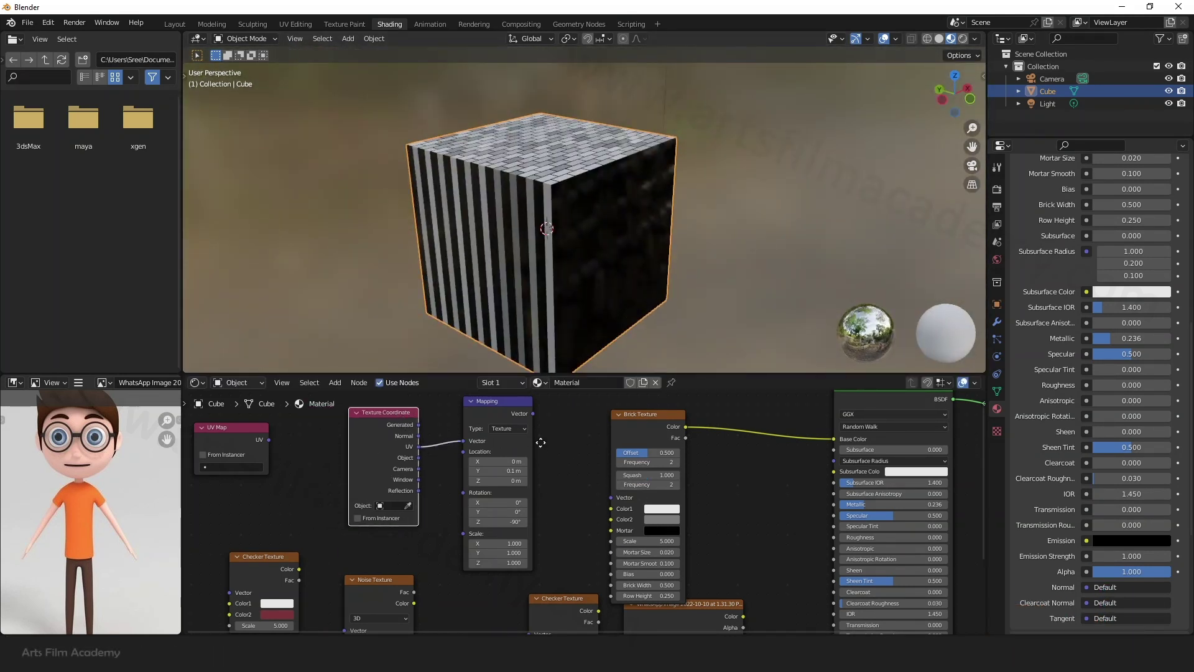
pyautogui.moveTo(444, 411); pyautogui.dragTo(447, 440, button='middle')
pyautogui.moveTo(498, 430); pyautogui.dragTo(484, 439)
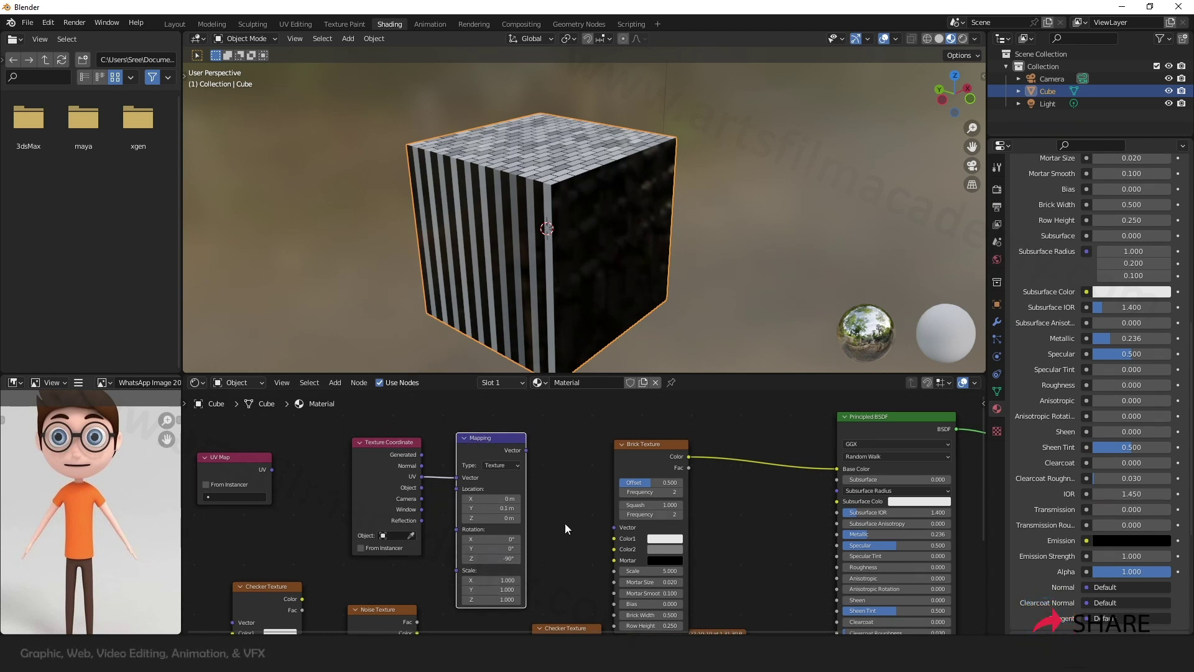
pyautogui.moveTo(565, 524); pyautogui.dragTo(584, 494, button='middle')
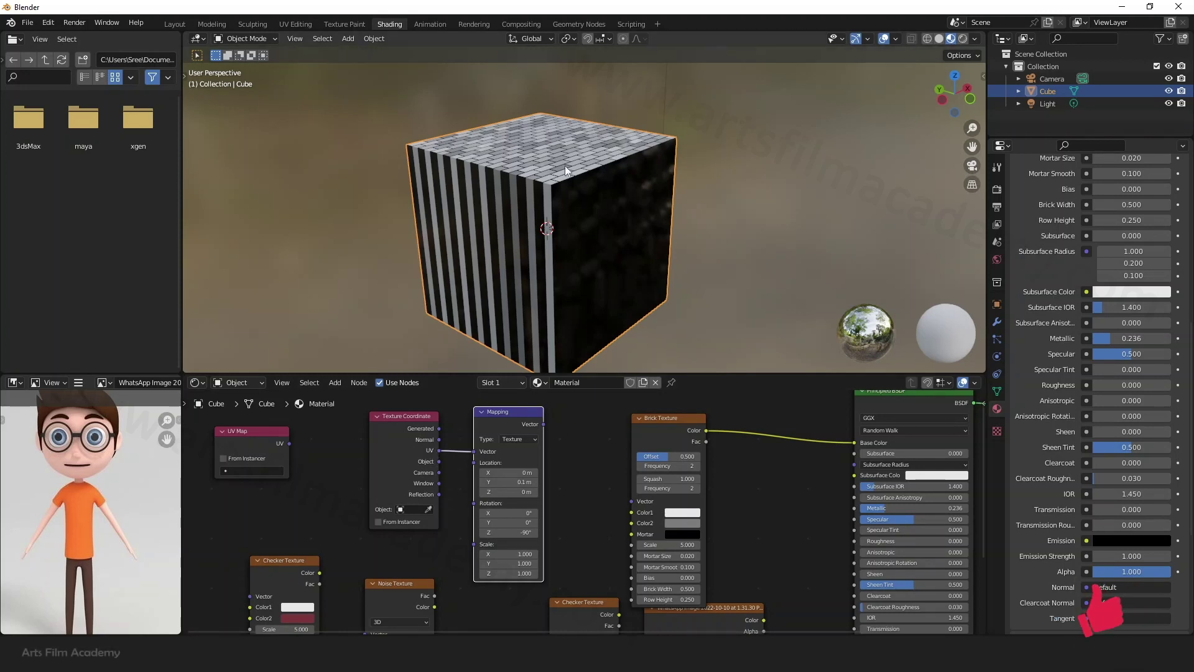
pyautogui.moveTo(662, 420); pyautogui.dragTo(714, 418)
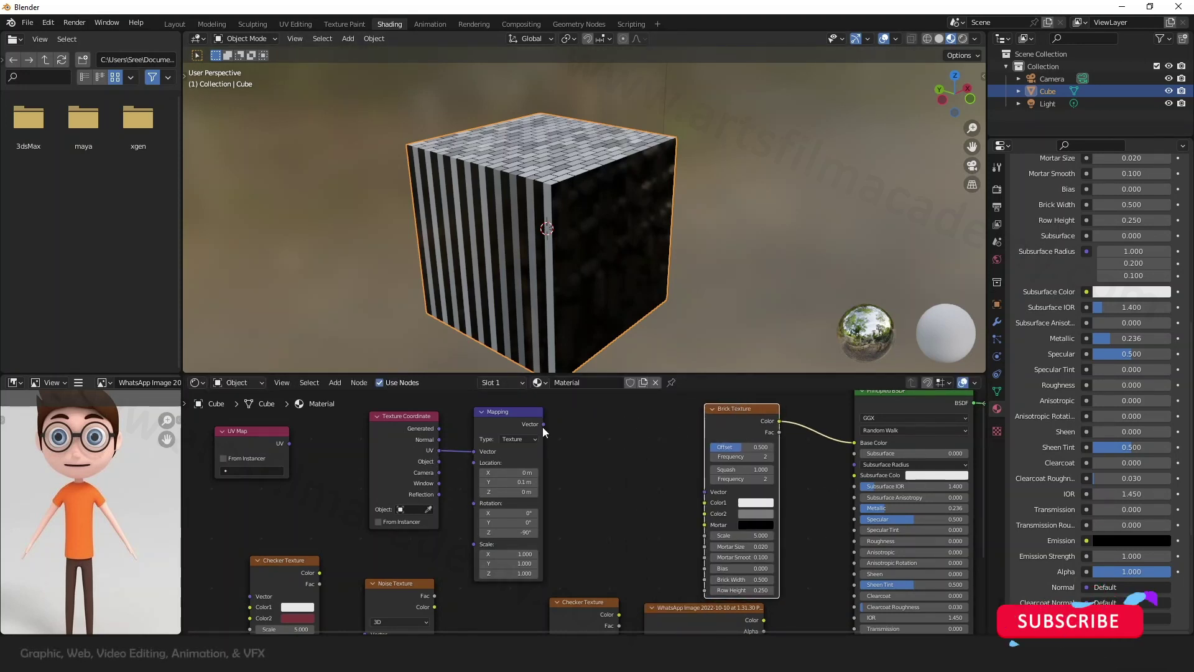
pyautogui.moveTo(544, 424); pyautogui.dragTo(705, 492)
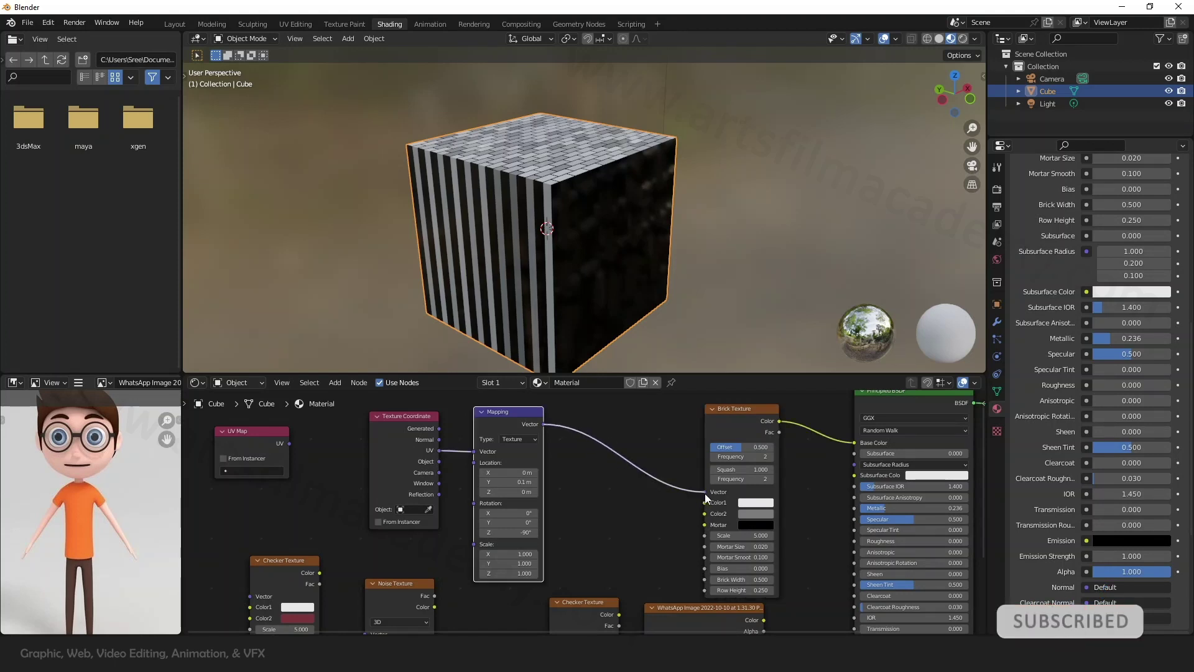
pyautogui.moveTo(571, 274); pyautogui.dragTo(590, 255, button='middle')
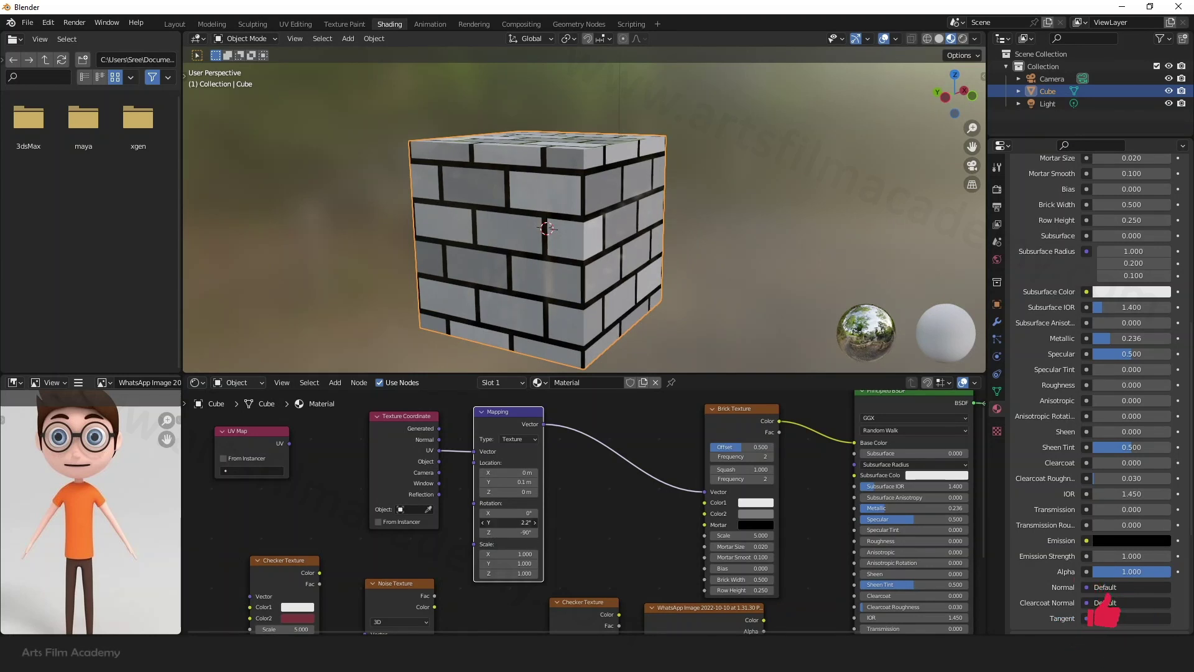
# Try Z rotations of -180° and -22.2° on the Mapping node, undoing each change.
pyautogui.moveTo(511, 522); pyautogui.dragTo(458, 533)
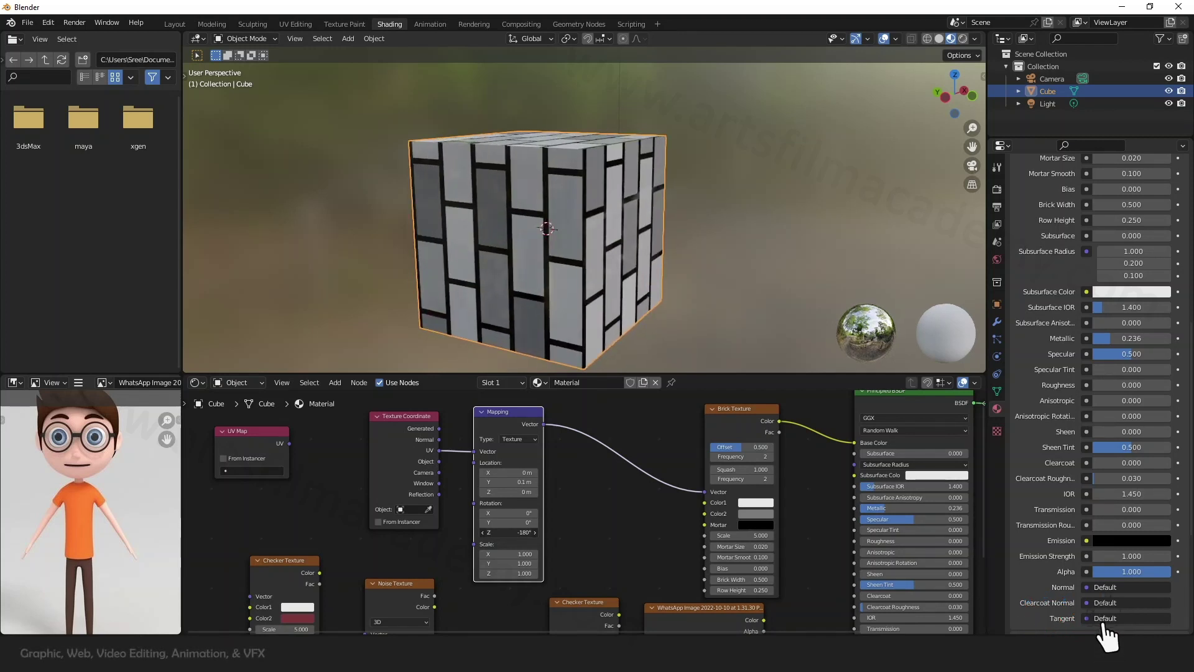
pyautogui.hotkey('ctrl', 'z')
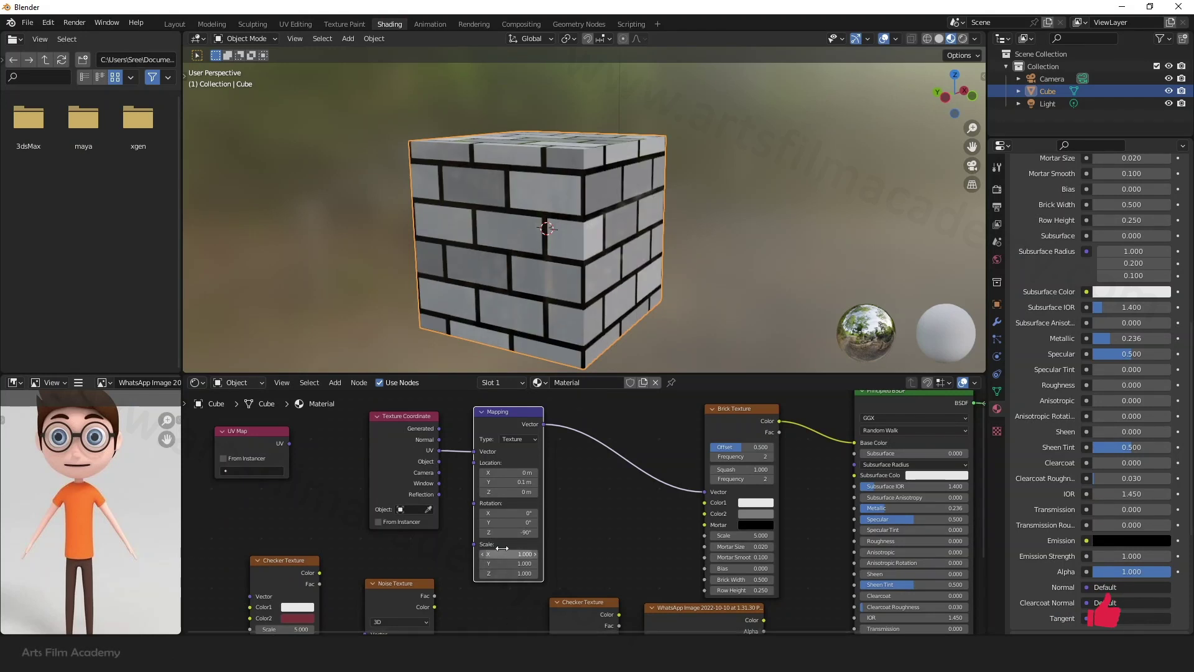
pyautogui.moveTo(509, 533); pyautogui.dragTo(552, 533)
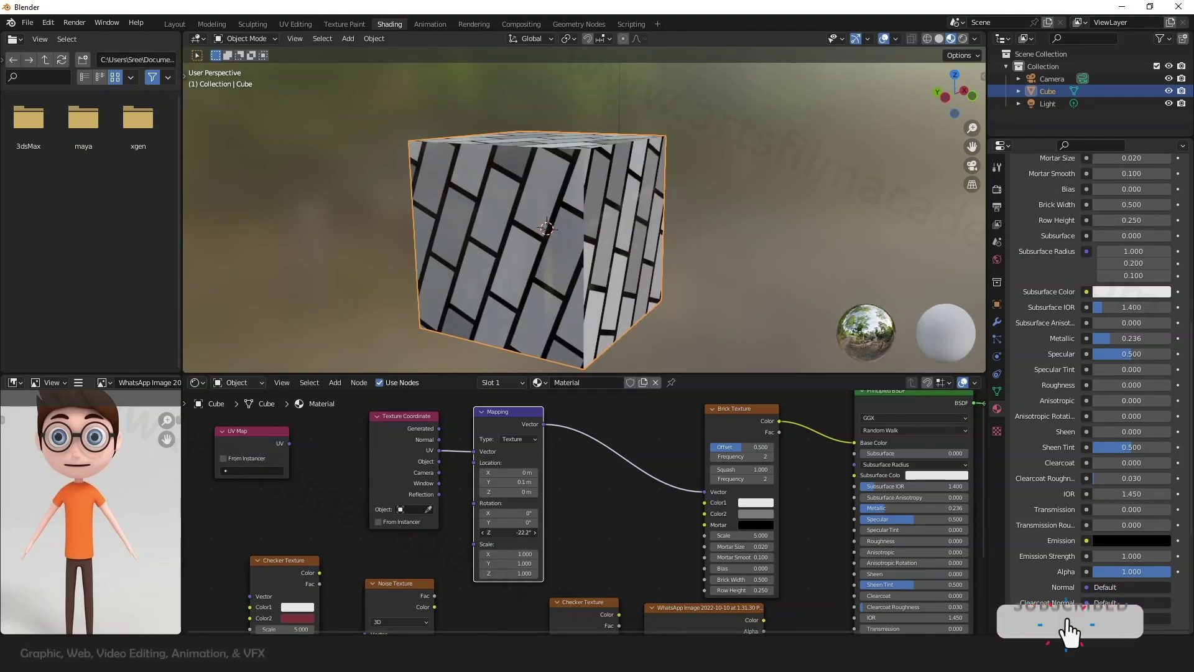
pyautogui.hotkey('ctrl', 'z')
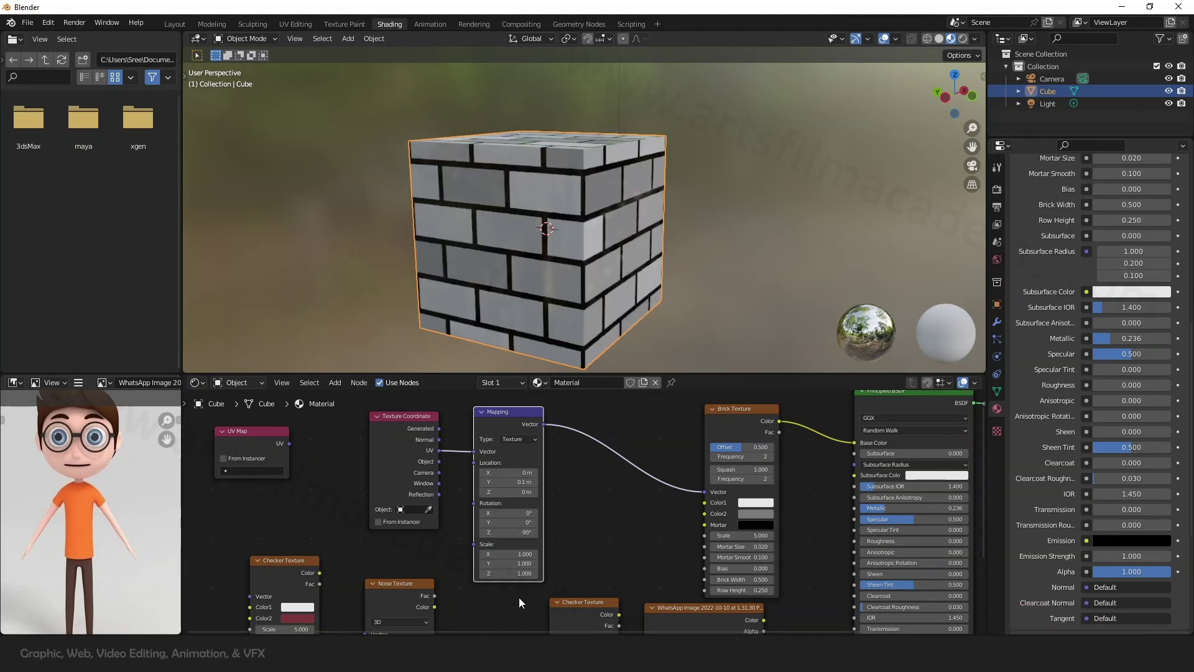
# Try the Mapping node's X scale at 2.2, settle on 0.7, and inspect the brick pattern from other angles.
pyautogui.click(509, 554)
pyautogui.write('2.2')
pyautogui.press('Return')
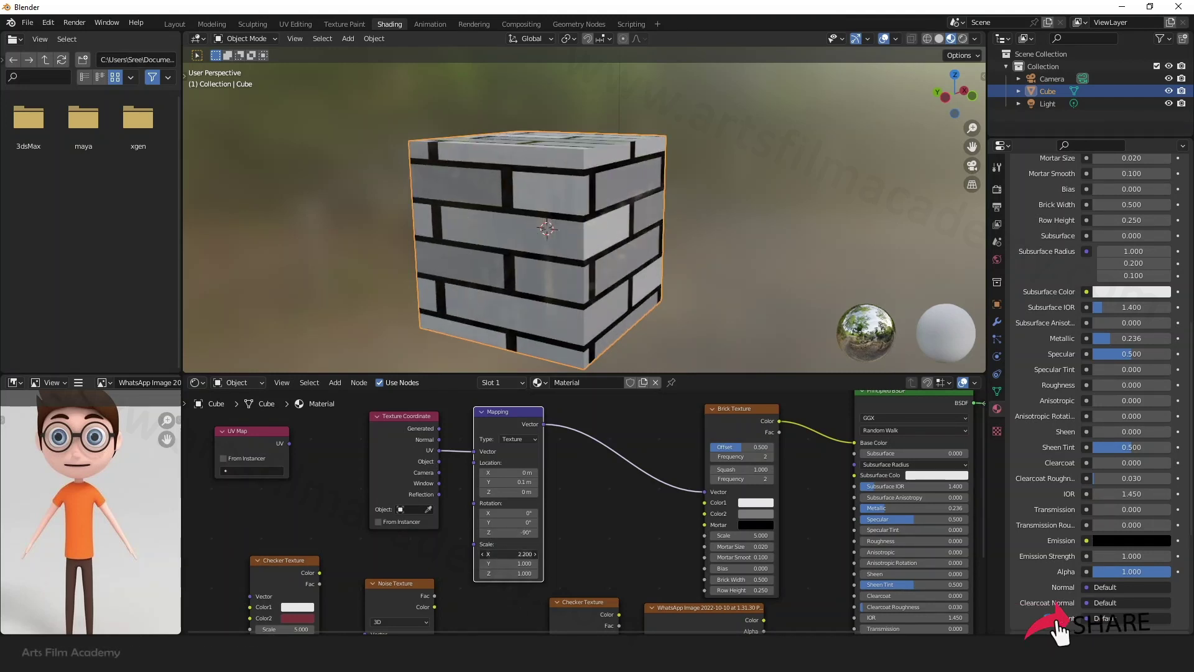
pyautogui.moveTo(524, 554); pyautogui.dragTo(505, 553)
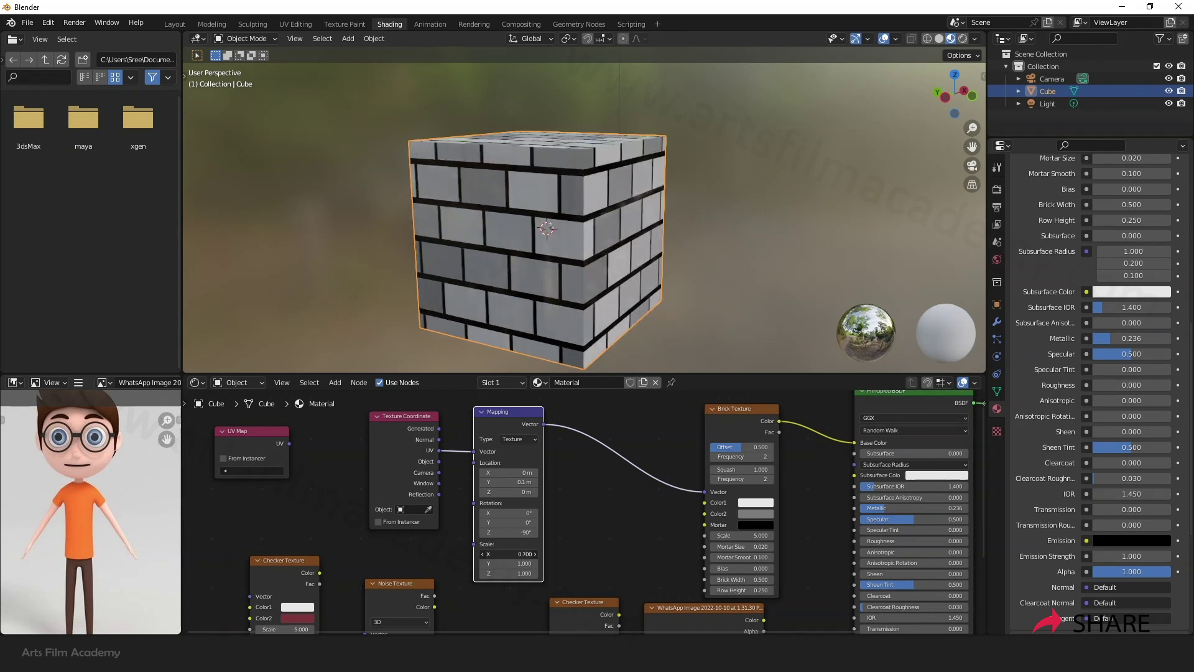
pyautogui.click(601, 520)
pyautogui.moveTo(601, 520); pyautogui.dragTo(561, 514, button='middle')
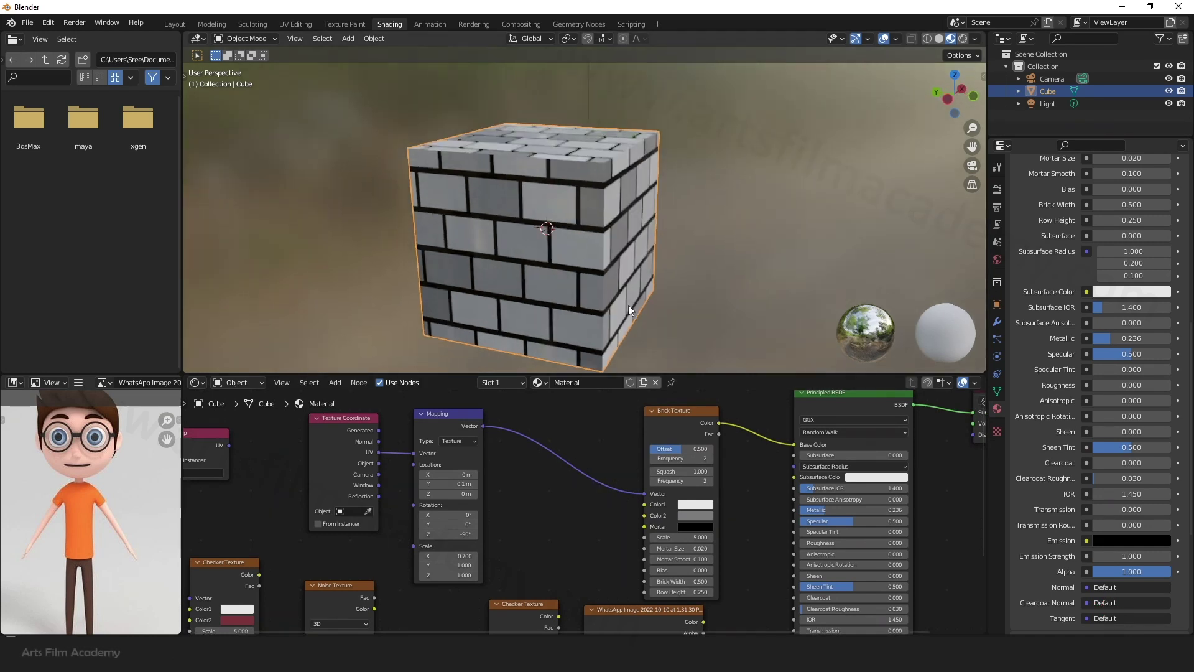
pyautogui.moveTo(628, 305); pyautogui.dragTo(684, 324, button='middle')
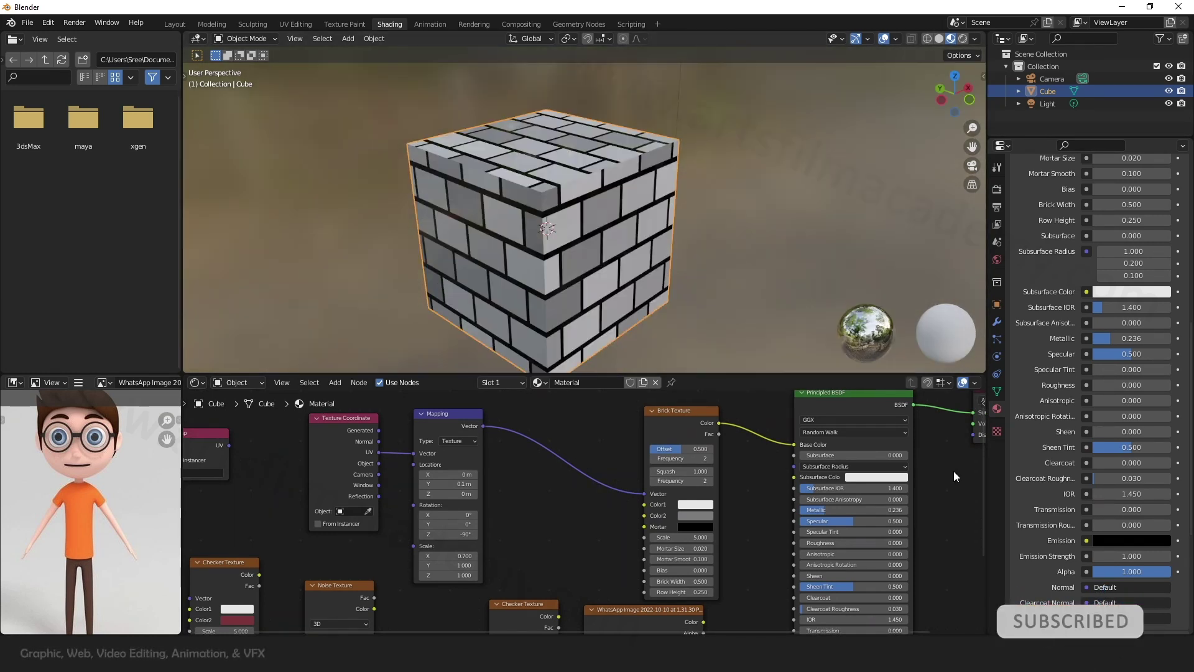
pyautogui.scroll(-1, 572, 516)
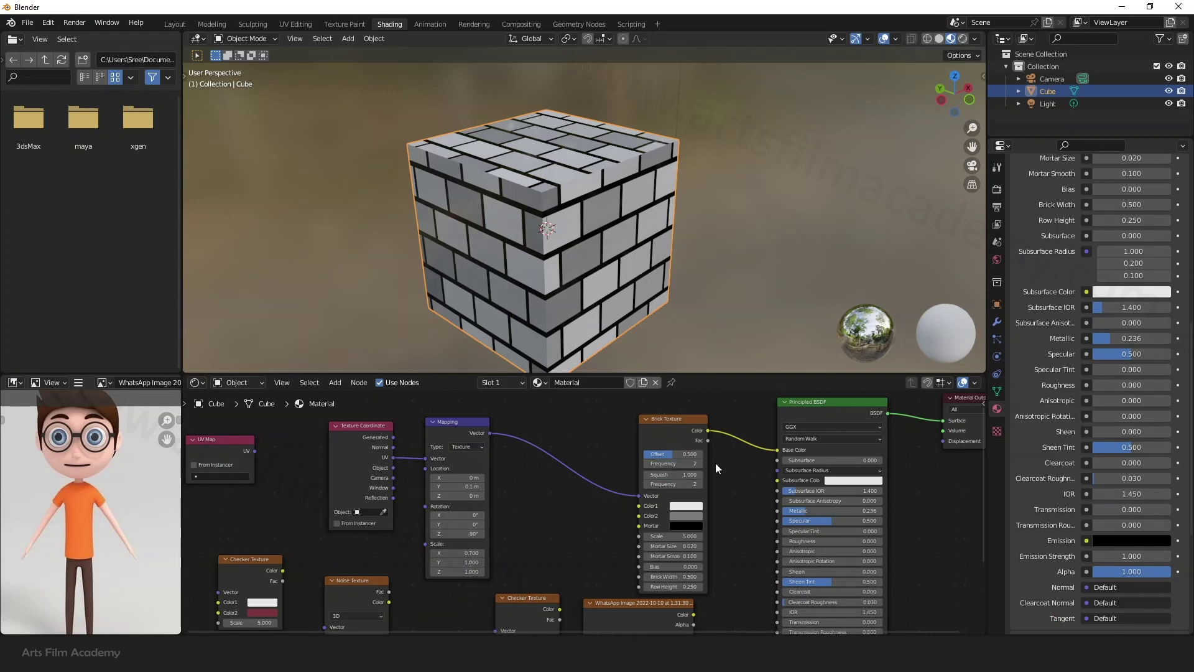
pyautogui.scroll(2, 716, 463)
pyautogui.scroll(1, 644, 431)
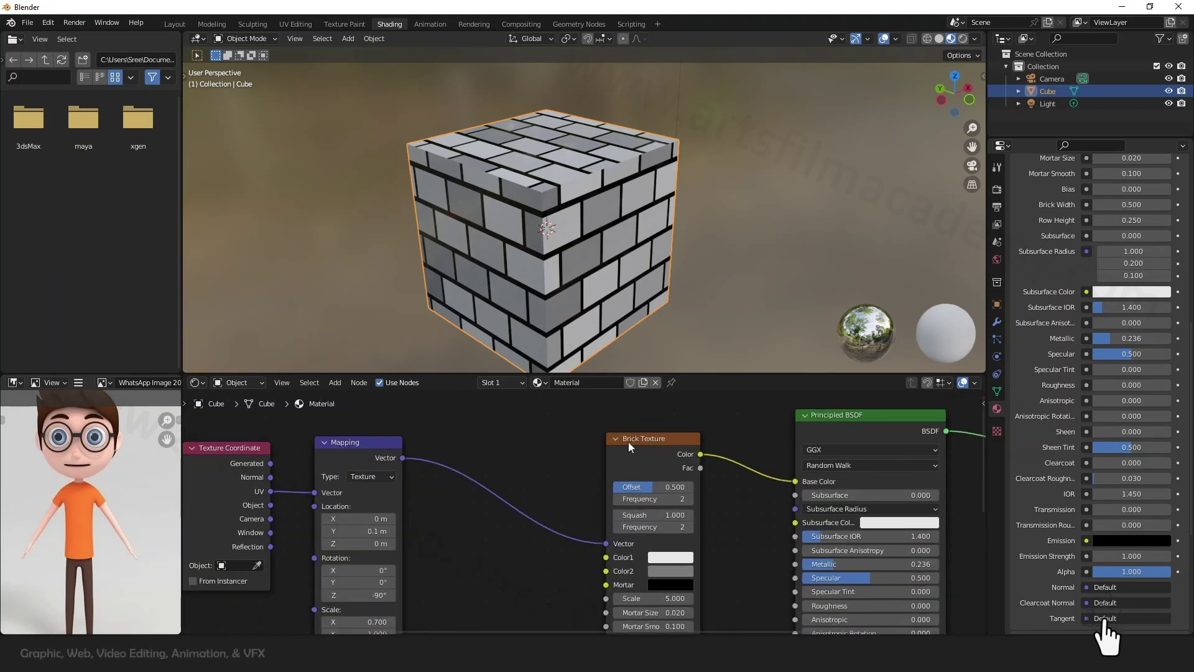
pyautogui.moveTo(469, 561); pyautogui.dragTo(533, 507, button='middle')
pyautogui.moveTo(606, 464); pyautogui.dragTo(582, 486, button='middle')
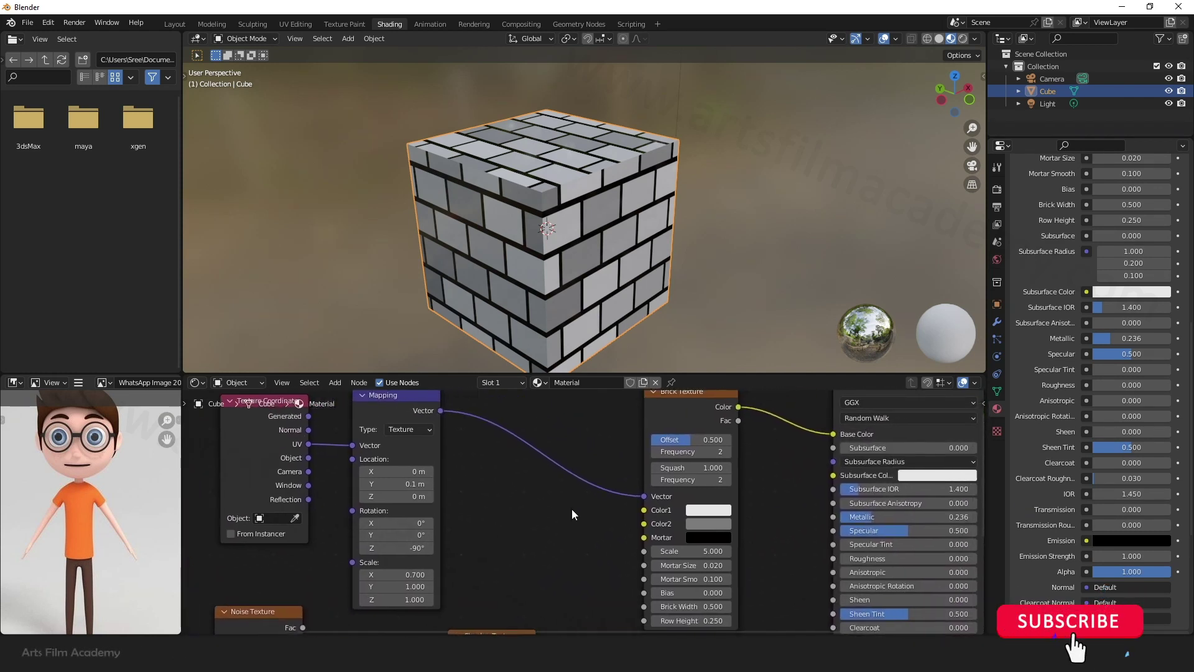